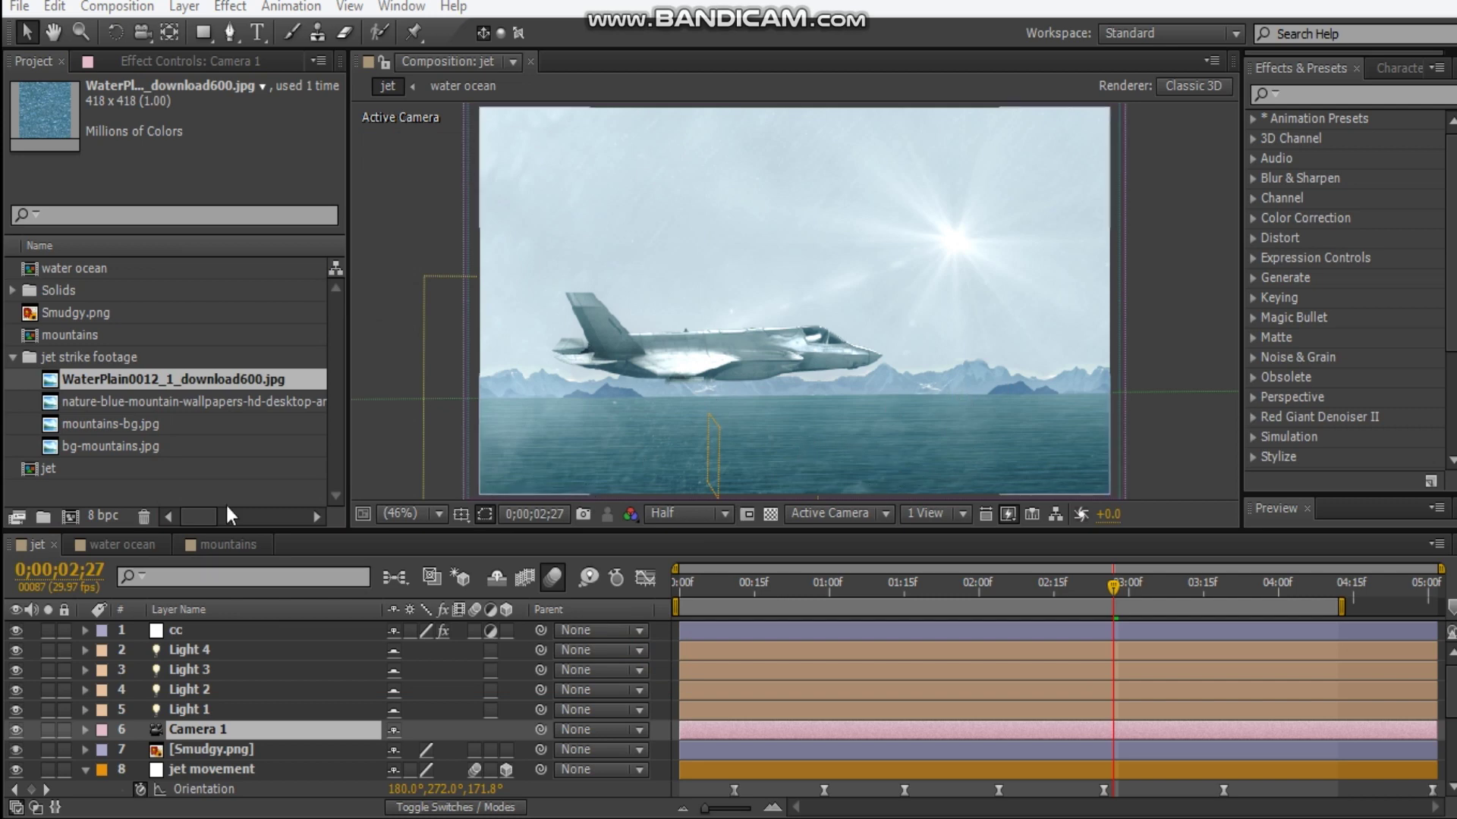
Step: Create a new composition named "water ocean texture" at 2000 × 2000 px
click(70, 516)
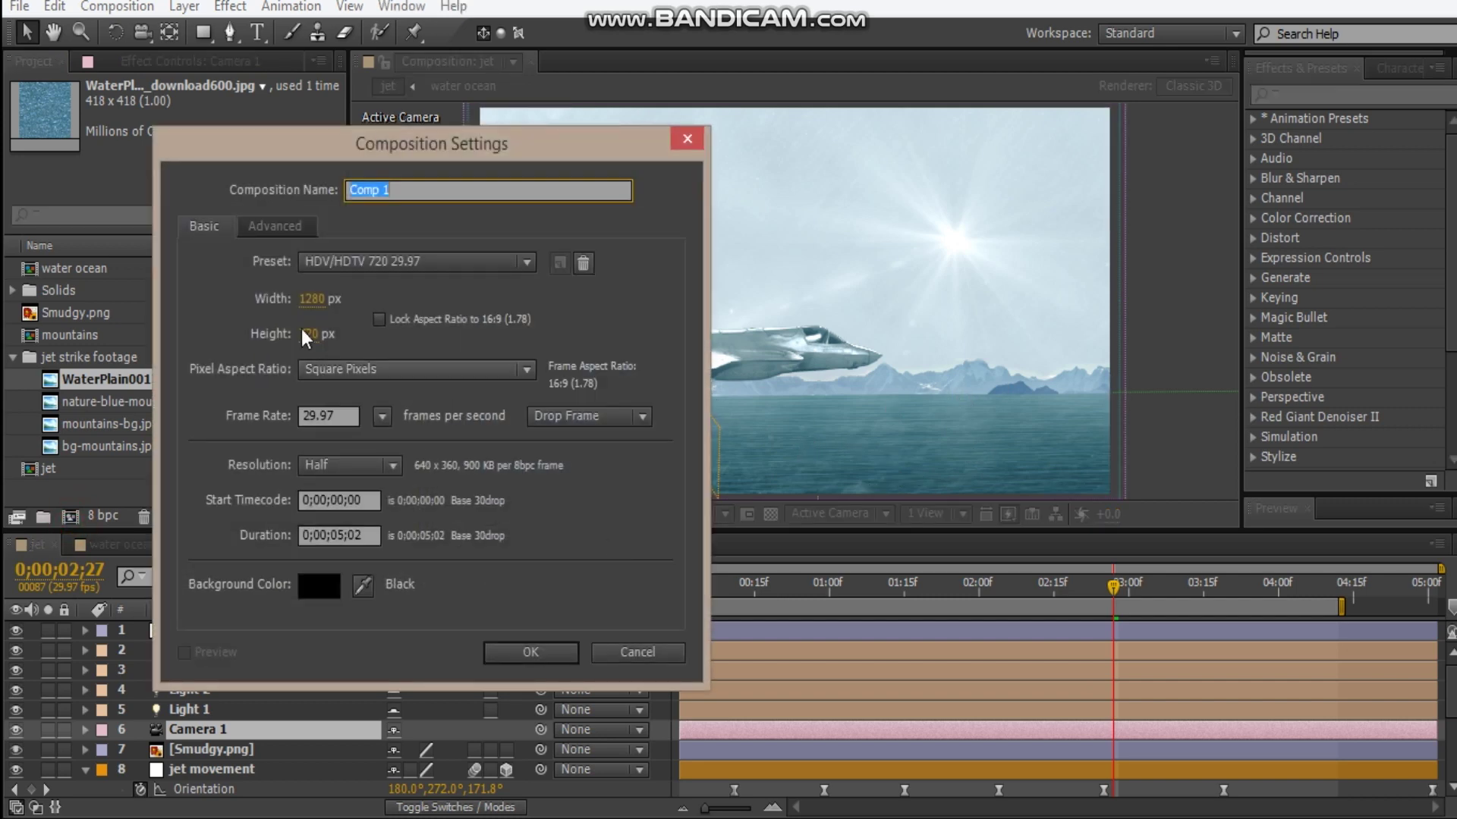
click(312, 299)
text(2000)
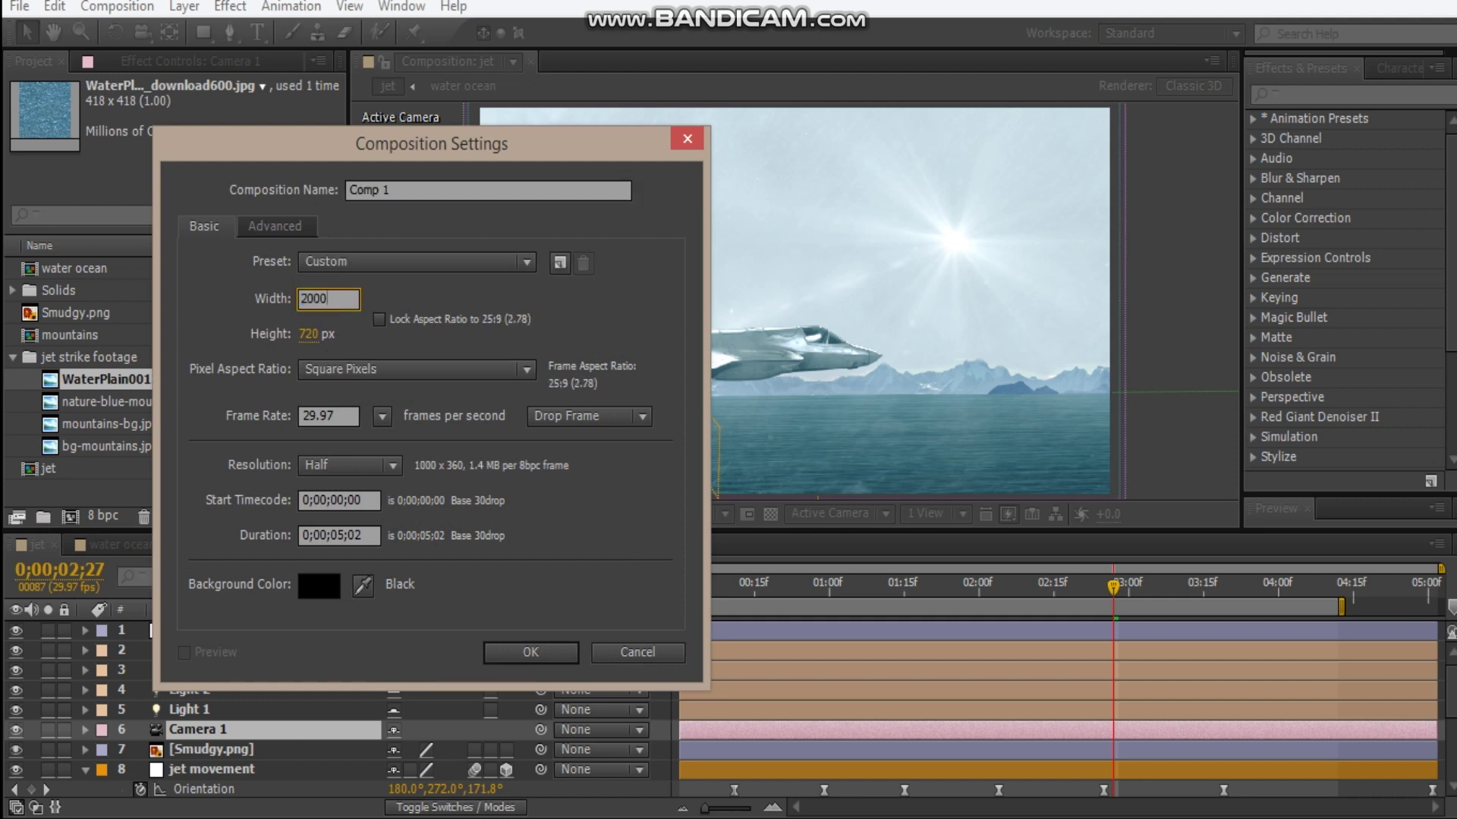
key(Tab)
text(2000)
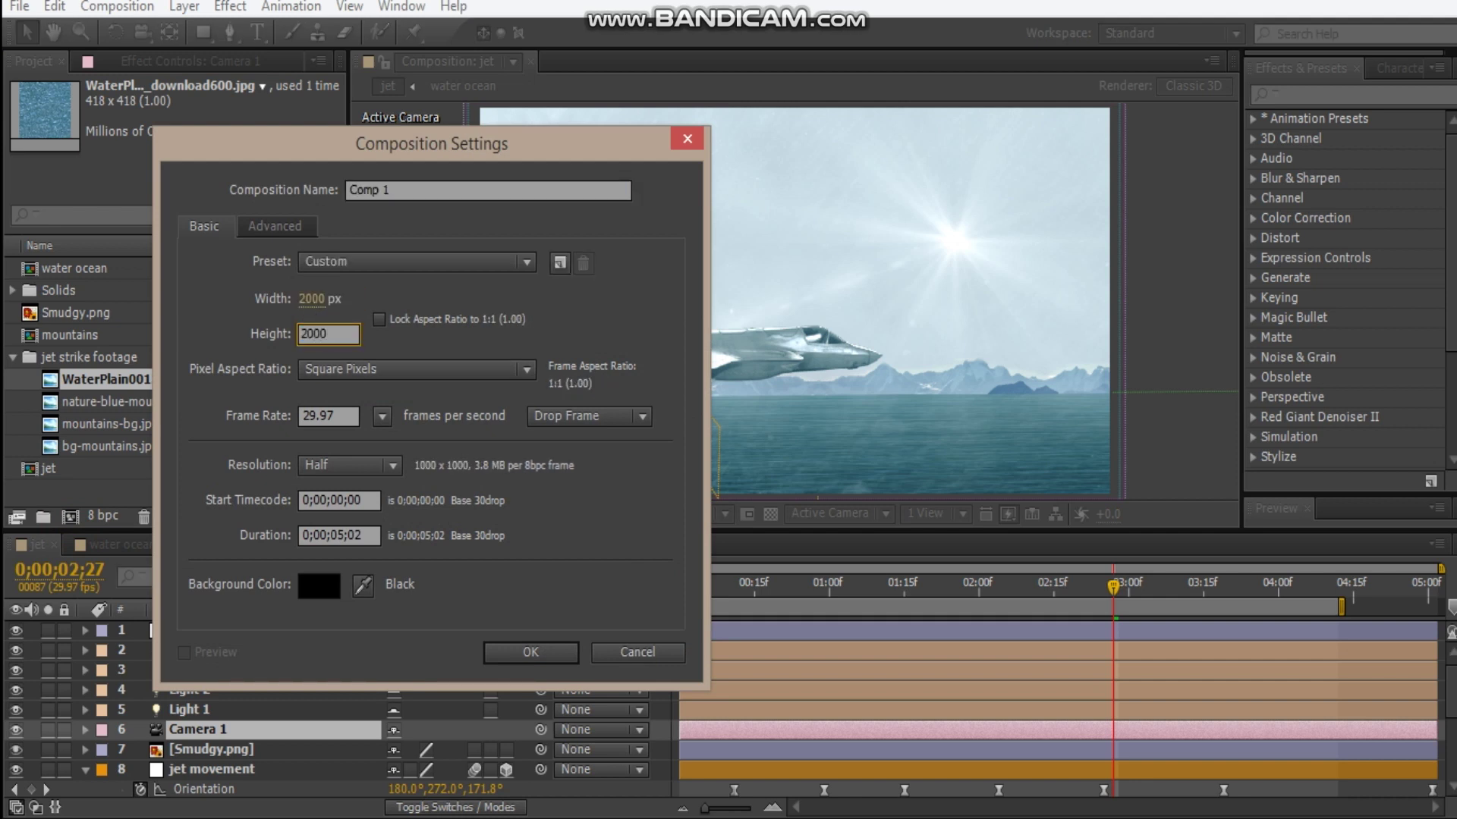
click(485, 190)
text(water ocean te)
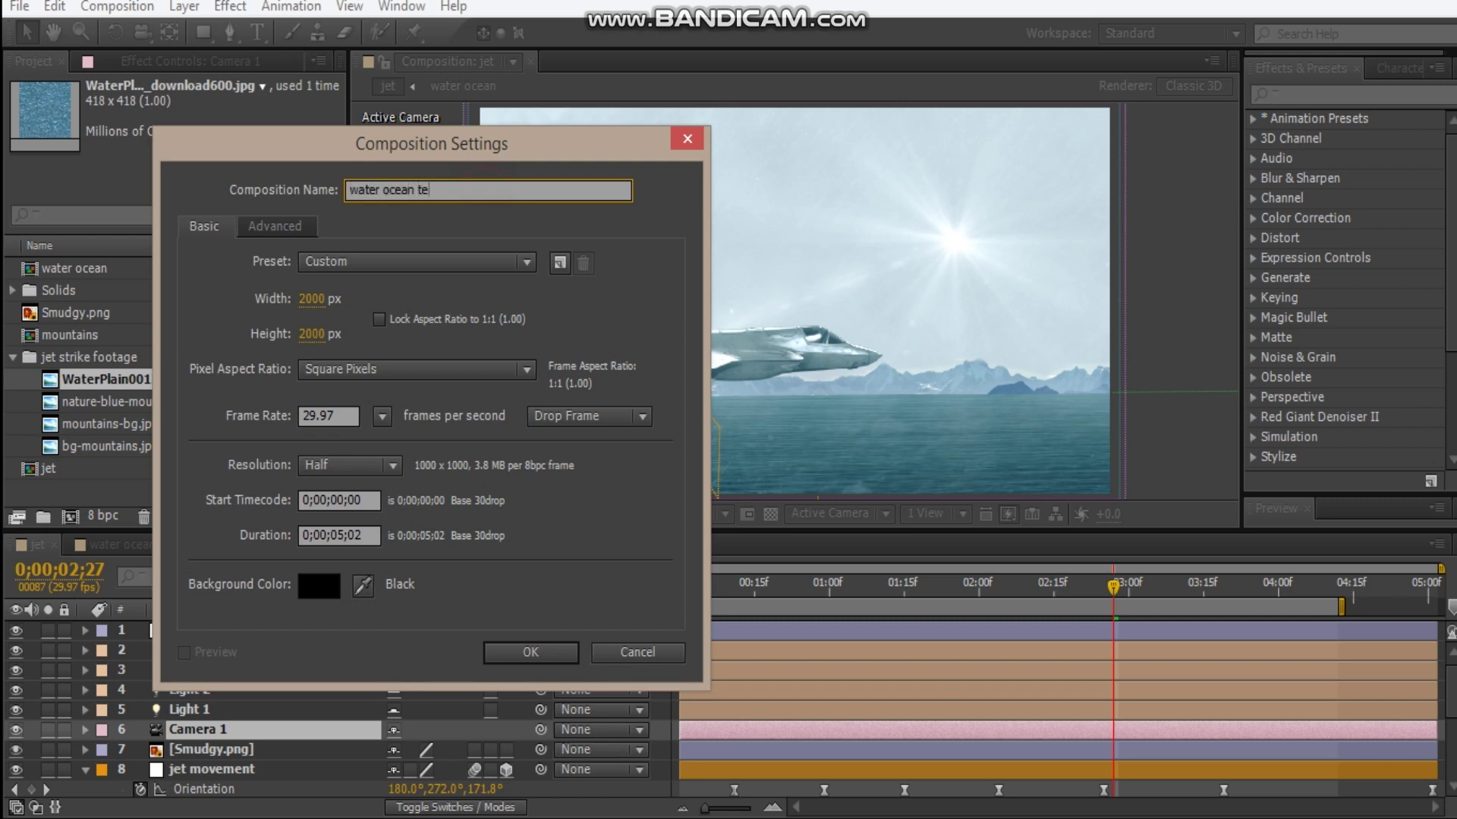
text(xture)
key(Return)
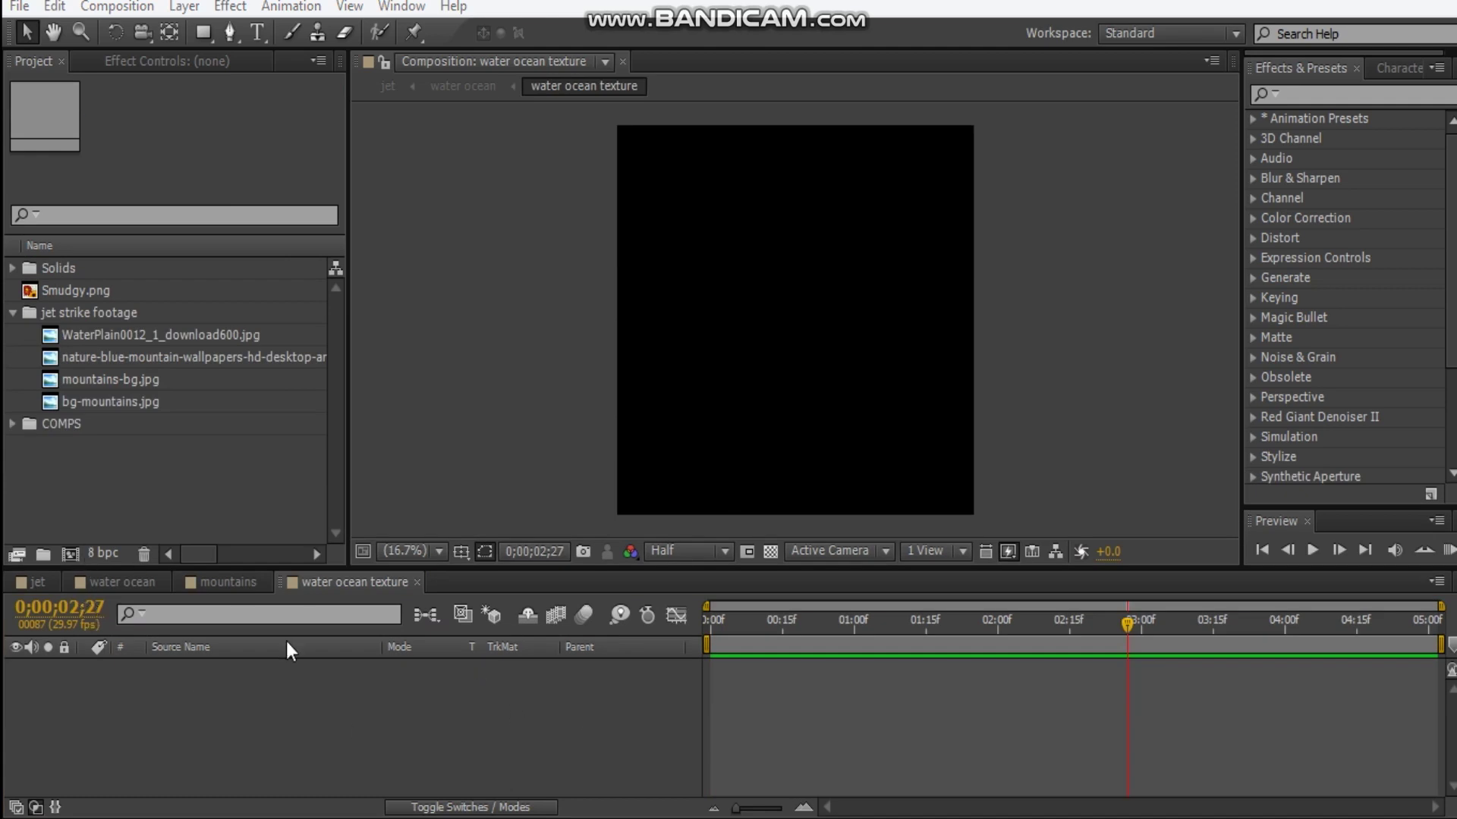
Step: Add the WaterPlain0012_1_download600.jpg footage to the water ocean texture composition as a layer
click(185, 340)
drag(115, 336, 288, 733)
drag(1284, 704, 1283, 703)
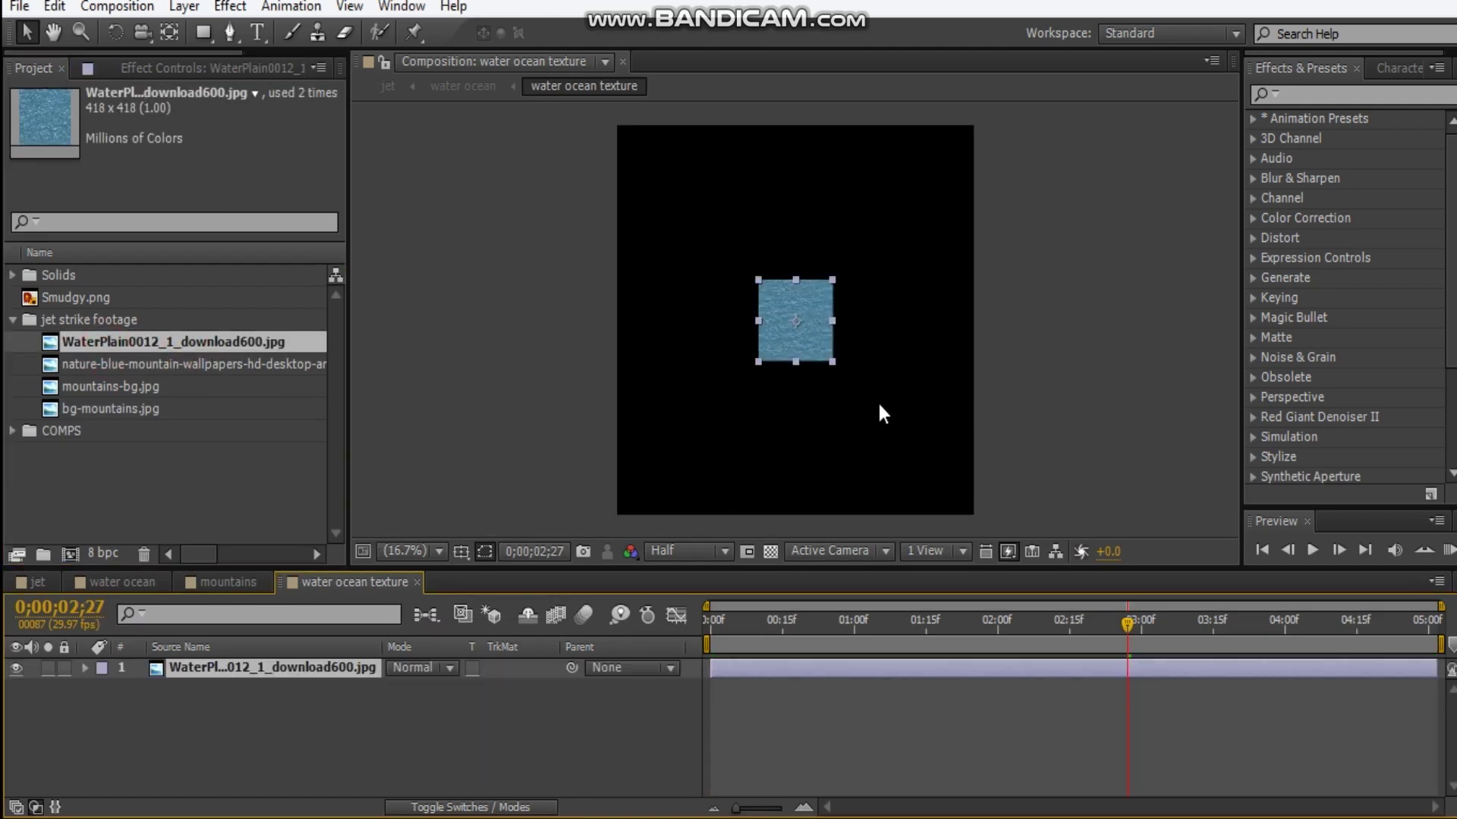
key(period)
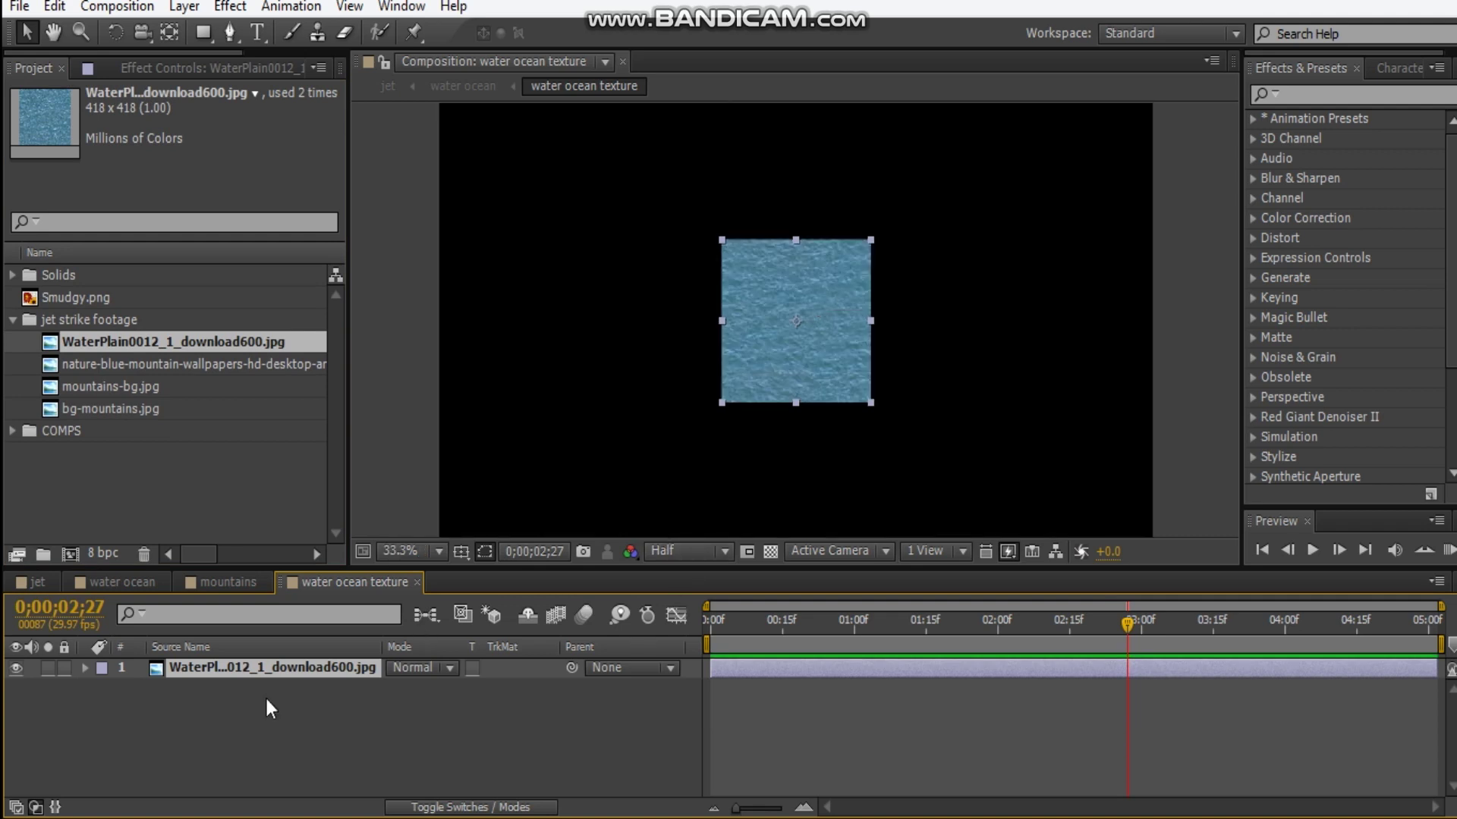
Step: Scale the water image layer to 60%
key(s)
drag(437, 691, 464, 688)
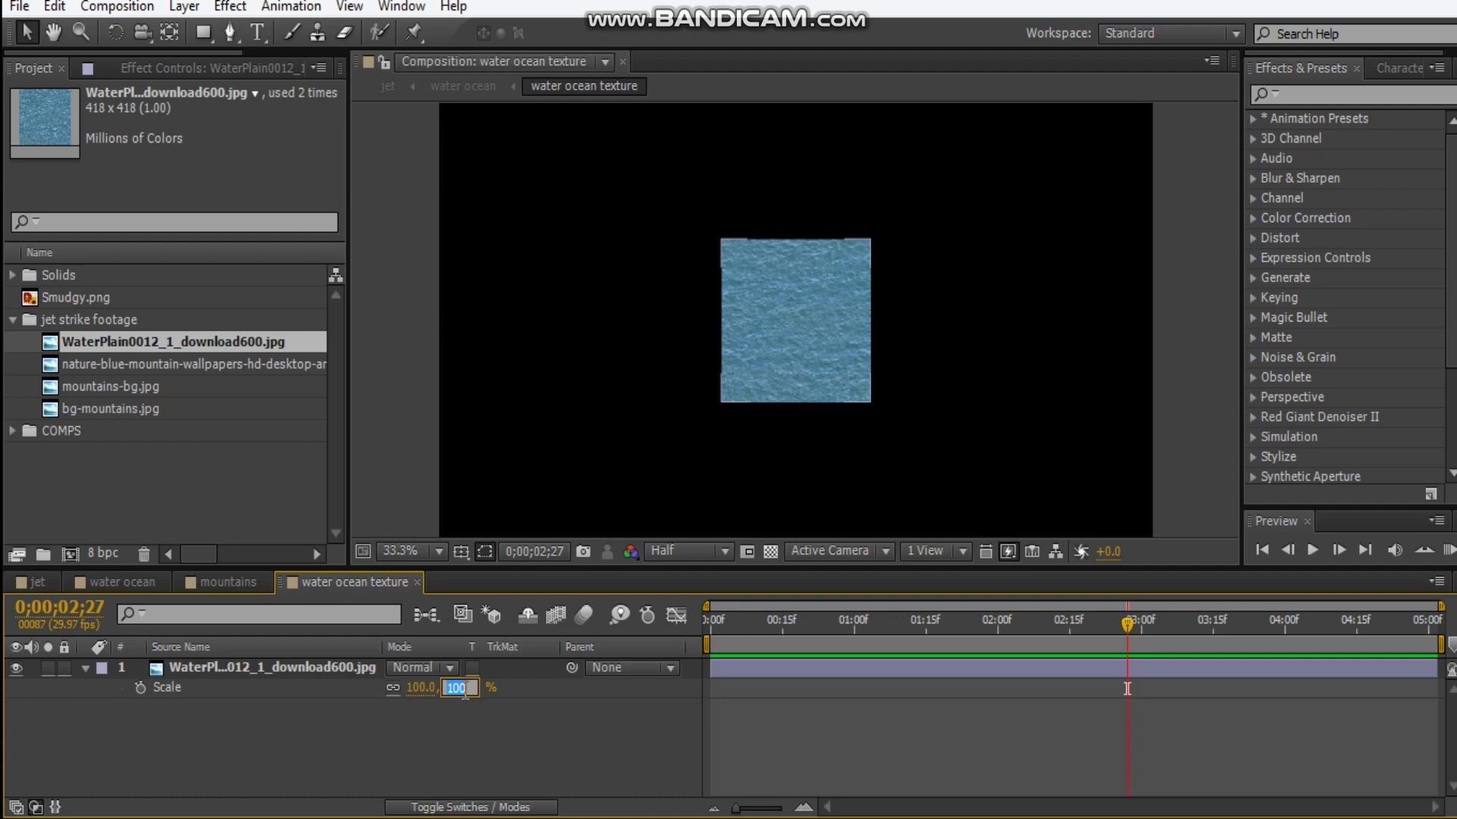
key(Return)
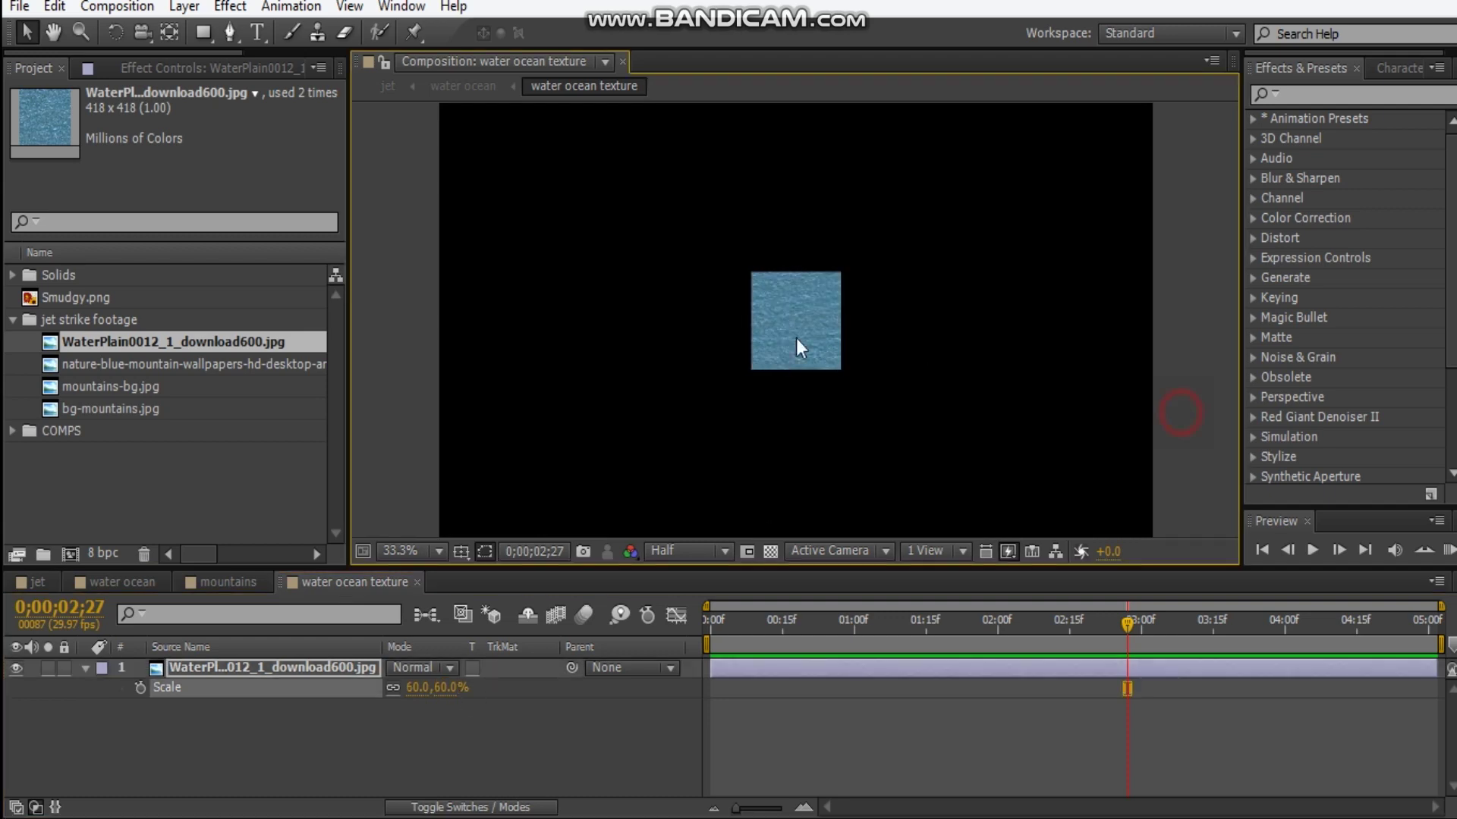
scroll(789, 339, up, 4)
scroll(762, 343, down, 5)
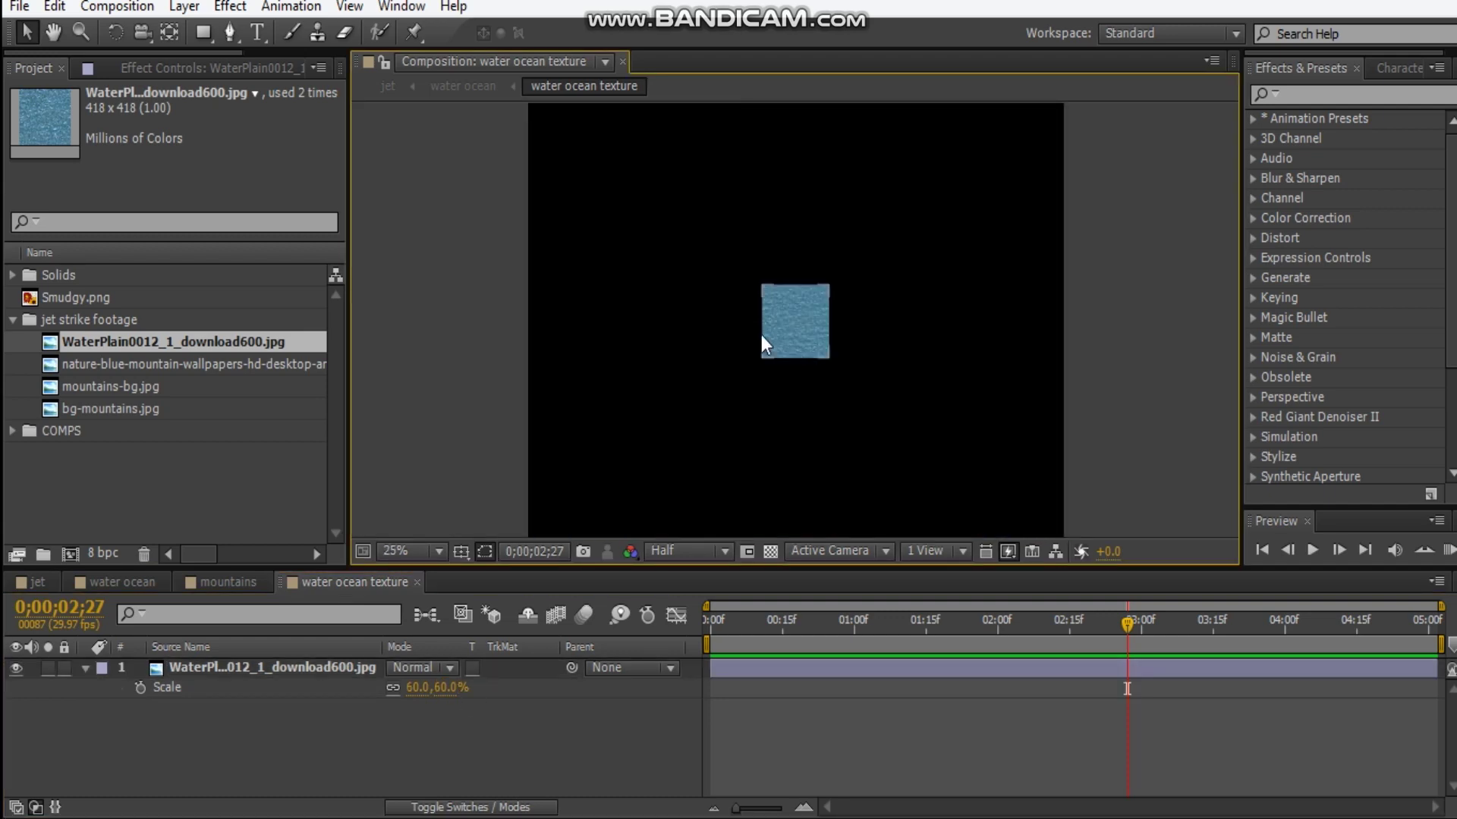
Step: Apply the Motion Tile effect to the water image layer
click(246, 70)
right_click(267, 417)
click(217, 417)
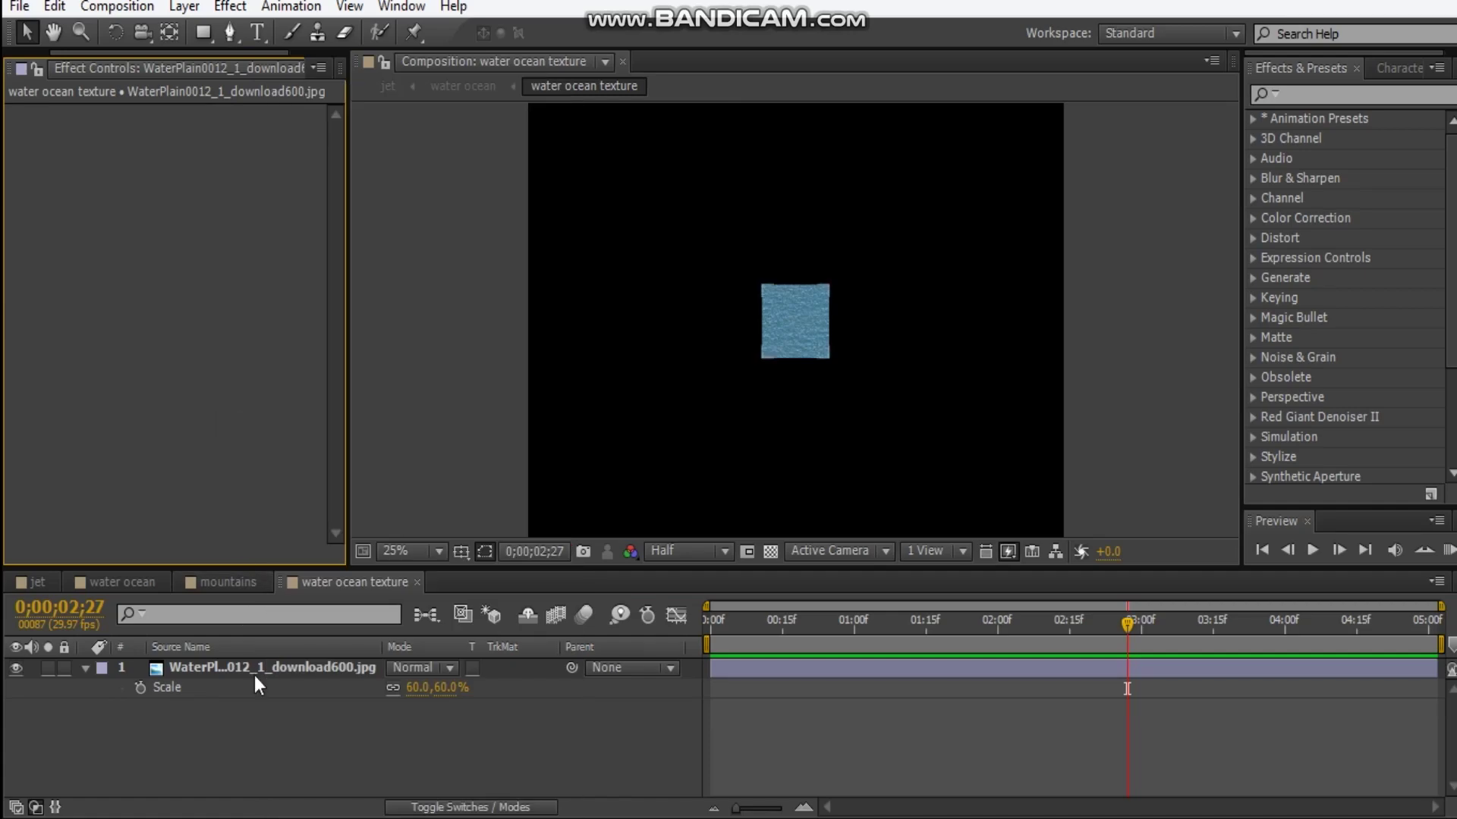
click(255, 681)
right_click(98, 315)
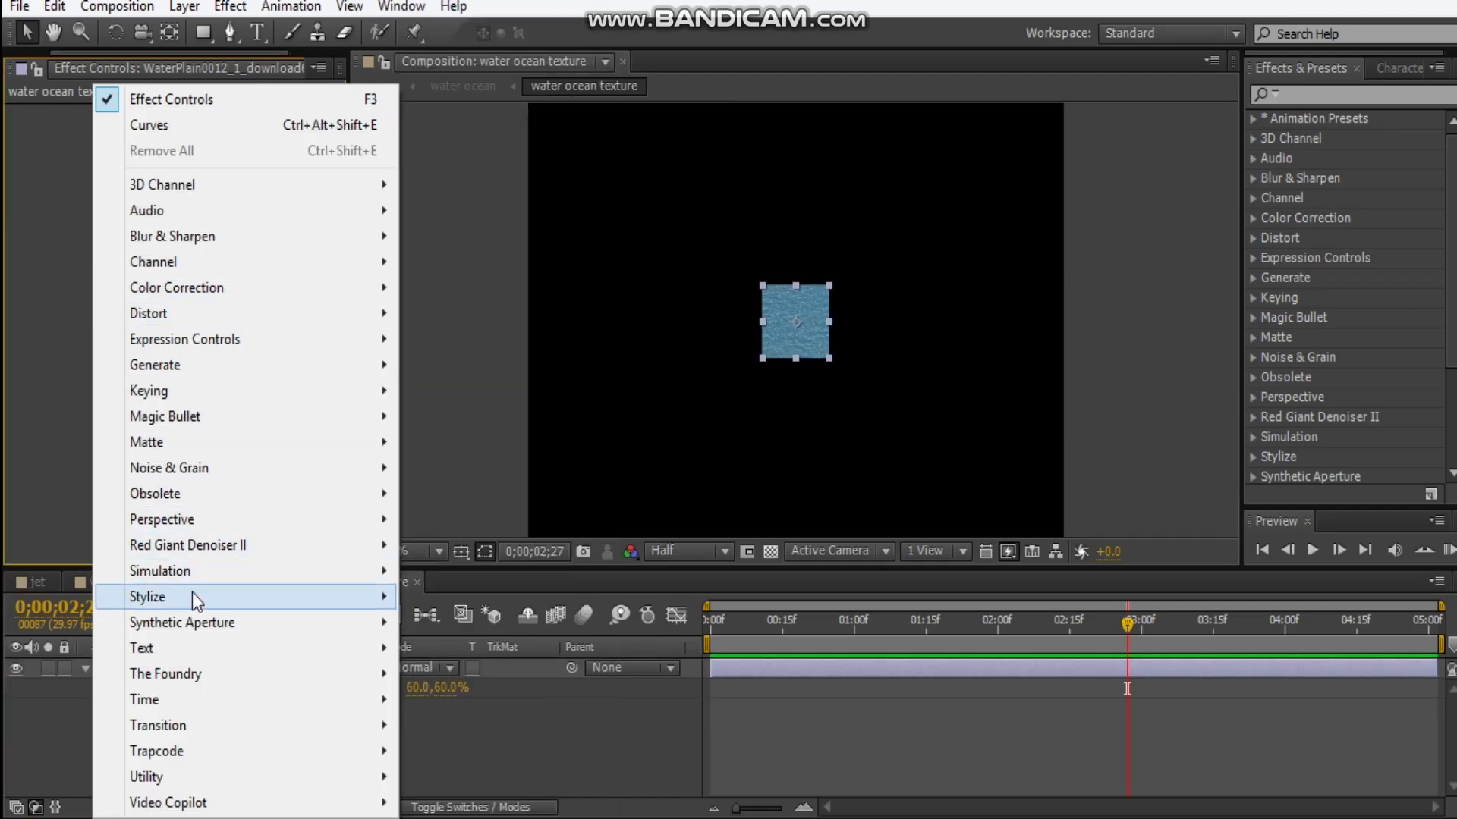
mouse_move(191, 595)
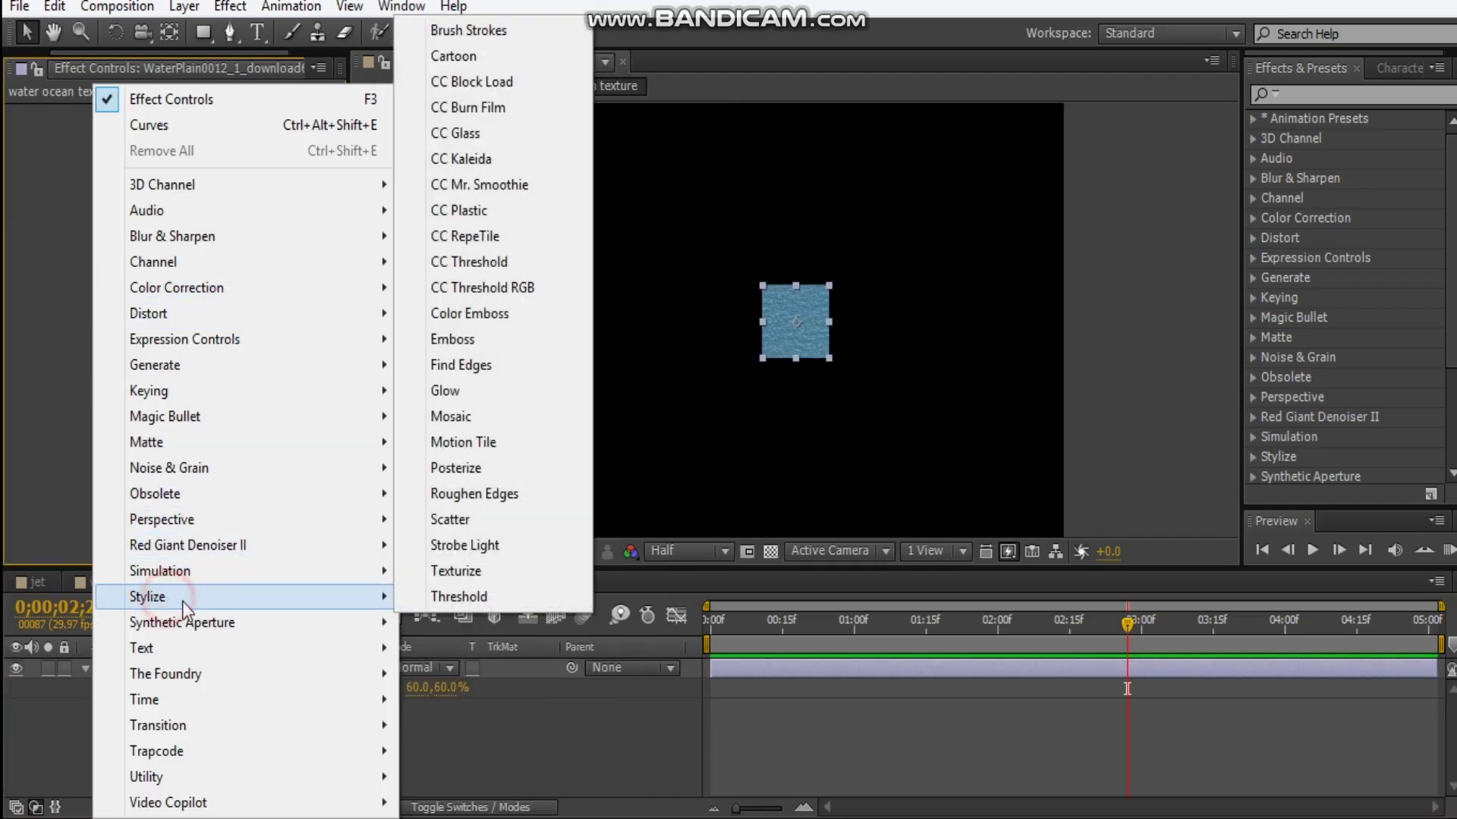
click(491, 444)
drag(898, 325, 925, 270)
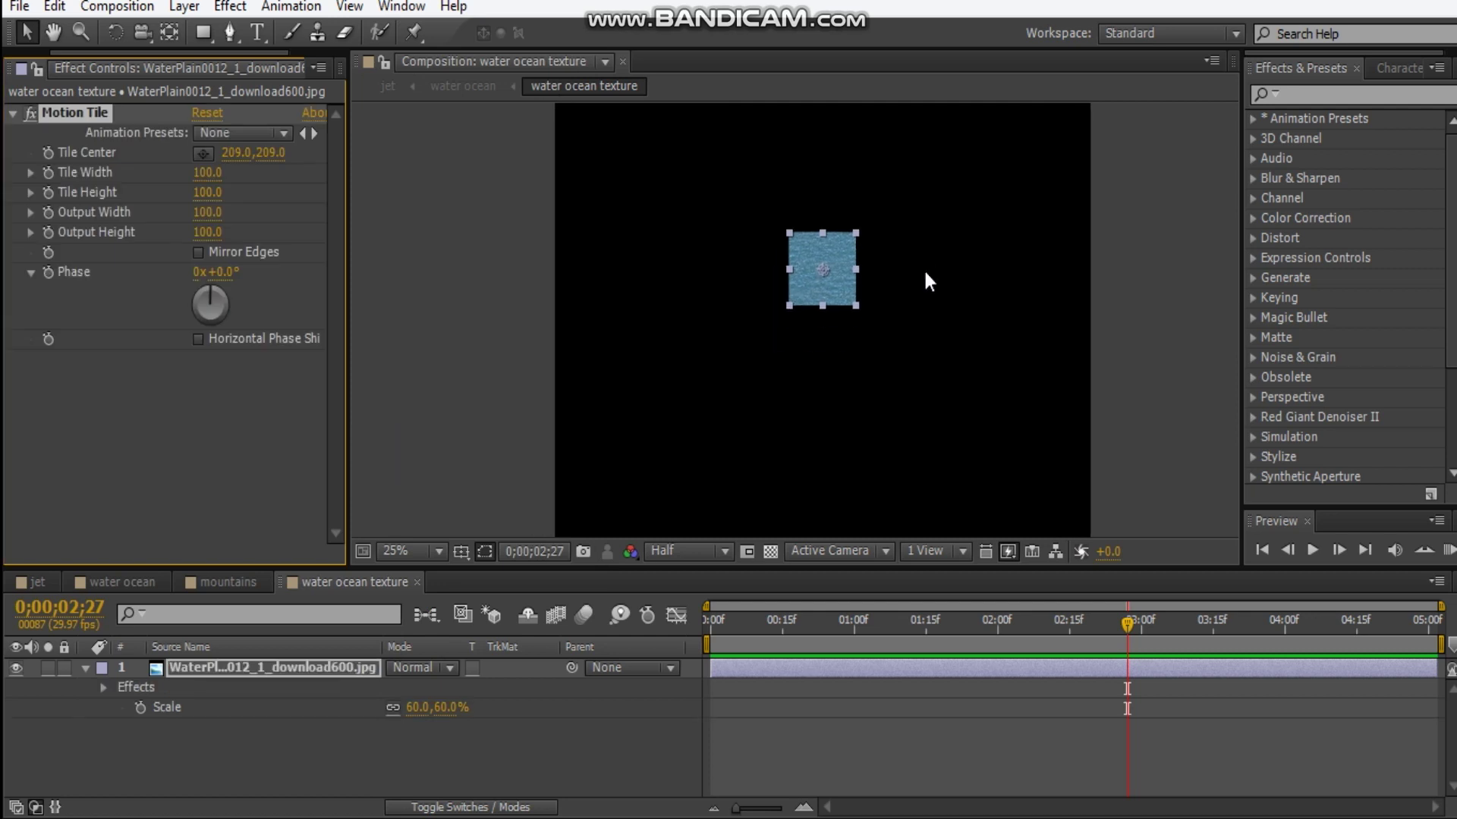
scroll(925, 270, down, 2)
scroll(689, 255, up, 4)
Step: Enable Mirror Edges in Motion Tile and set its Output Height to 1380
click(198, 252)
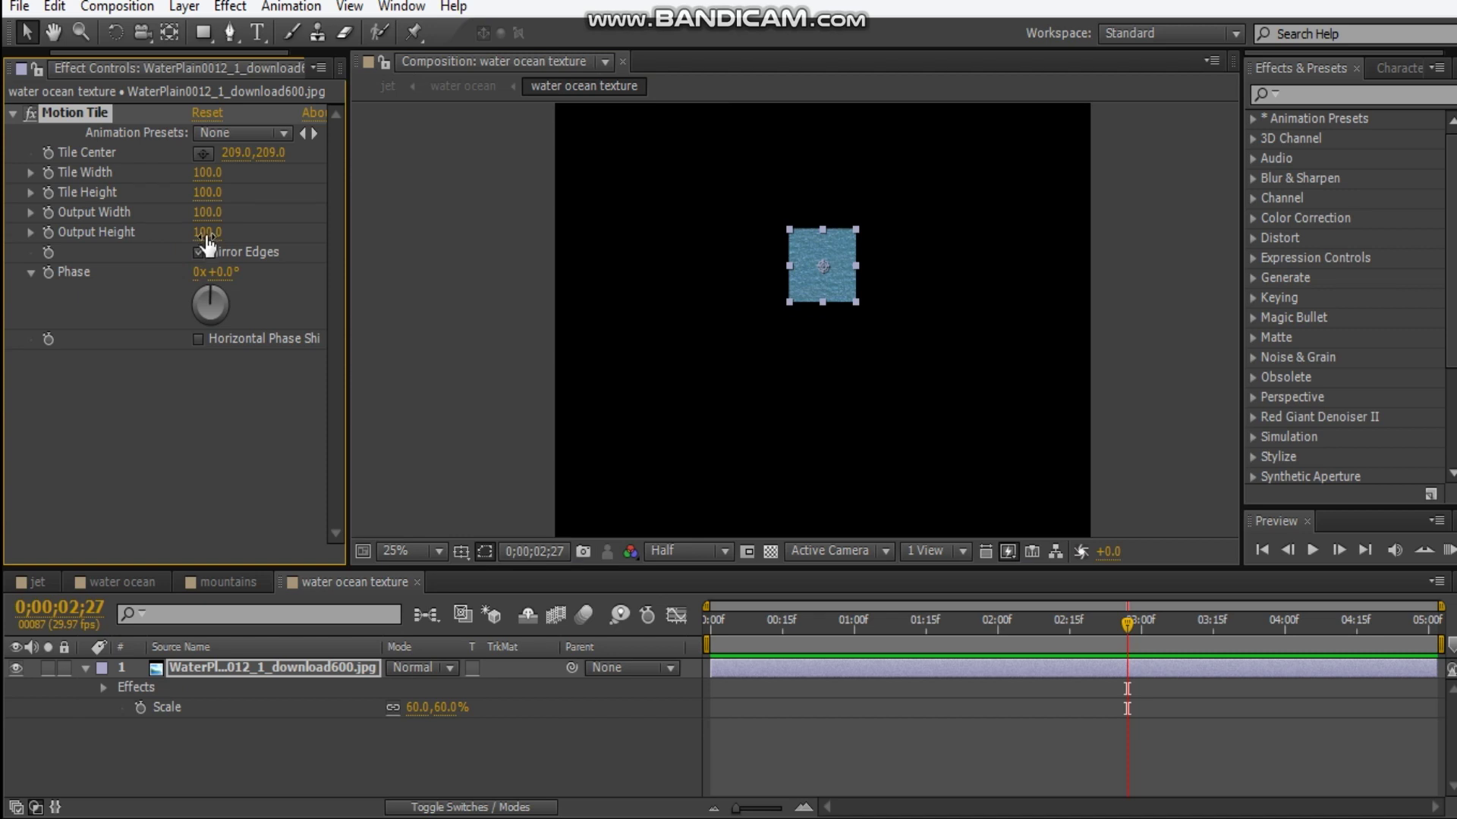
drag(206, 237, 314, 235)
key(comma)
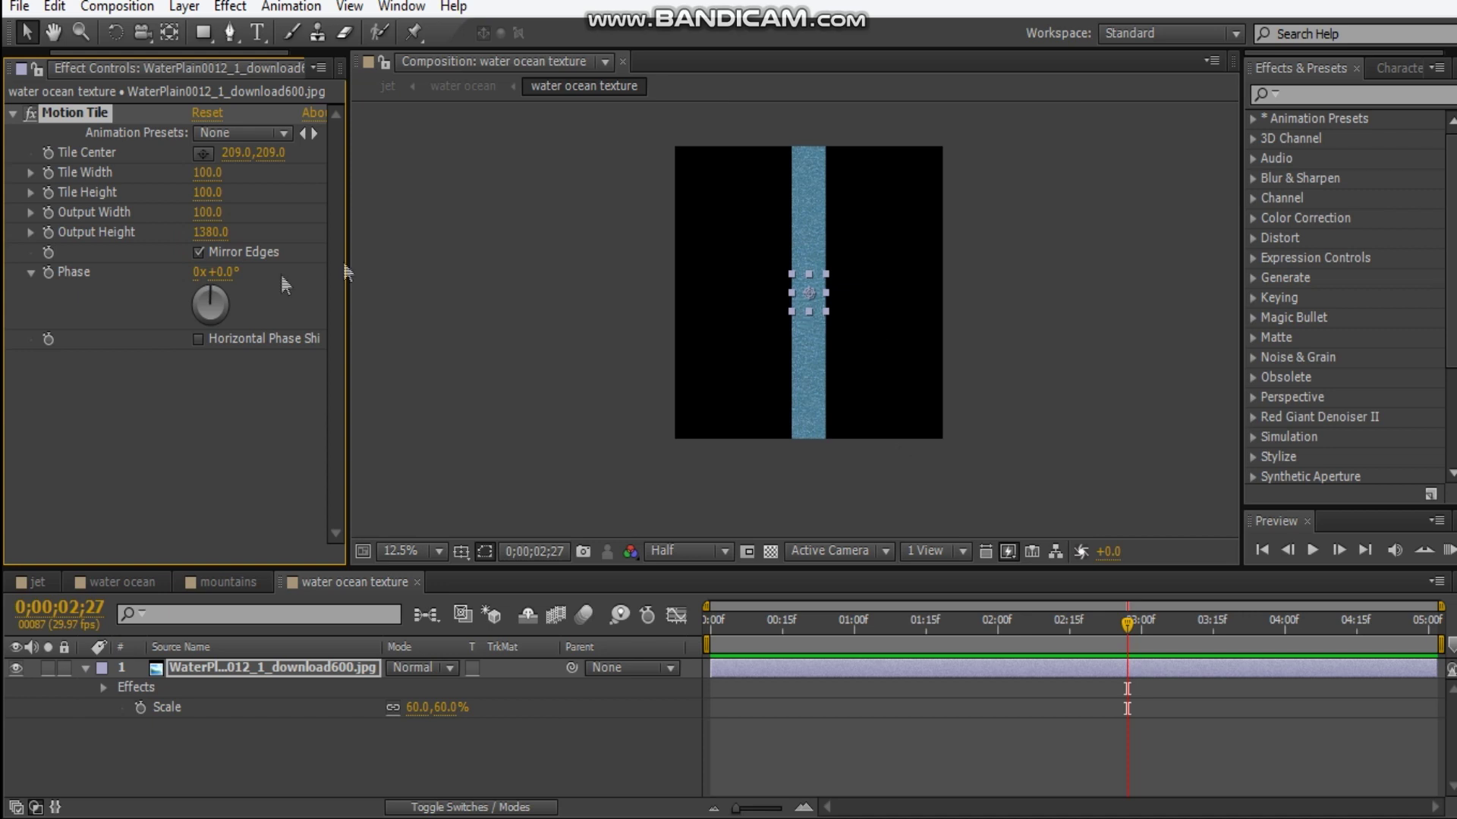
Step: Set the Motion Tile Output Width to 3000 so the water fills the frame horizontally
drag(207, 212, 439, 211)
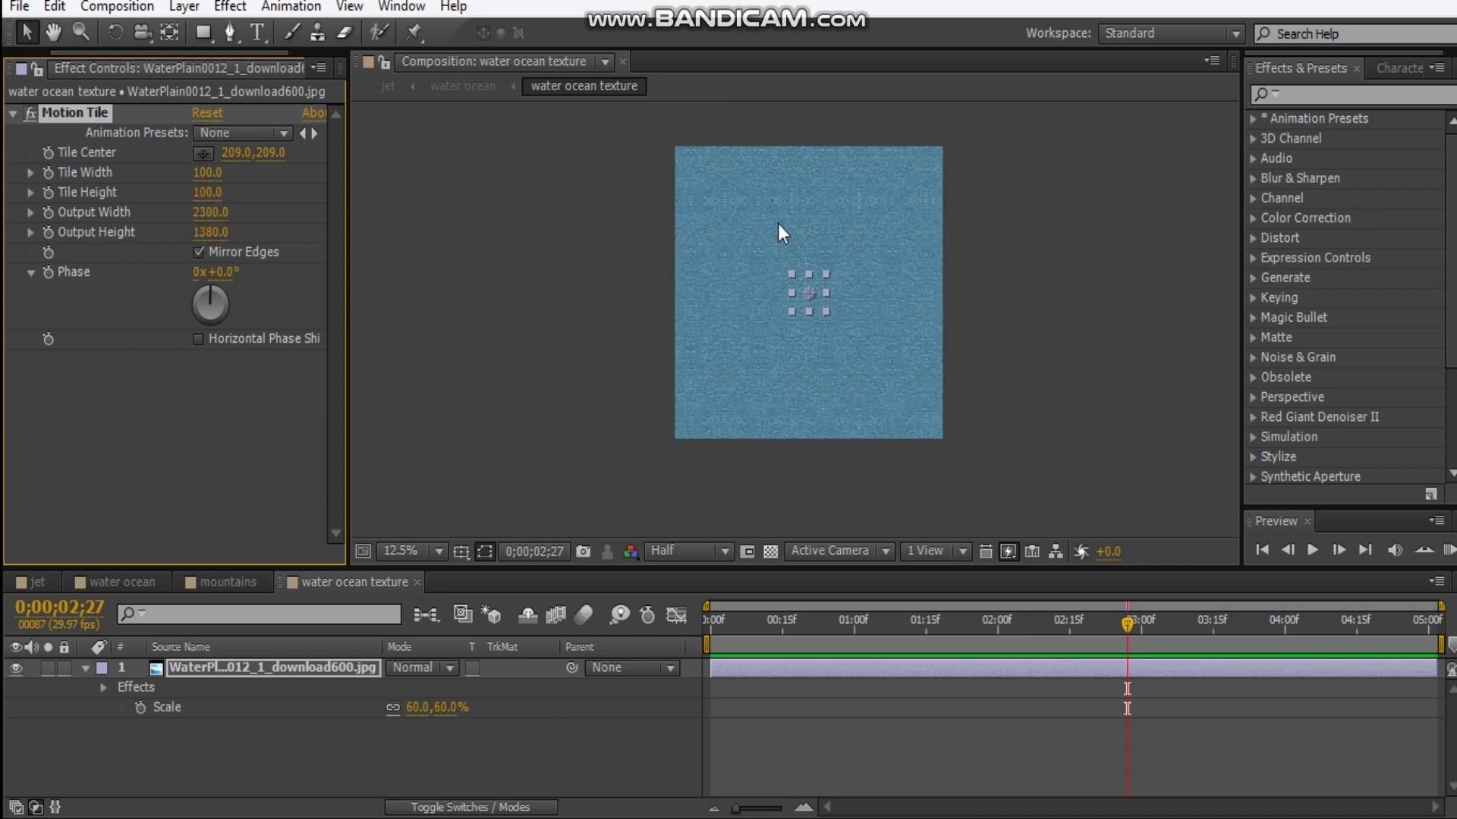
click(210, 213)
text(3000)
key(Return)
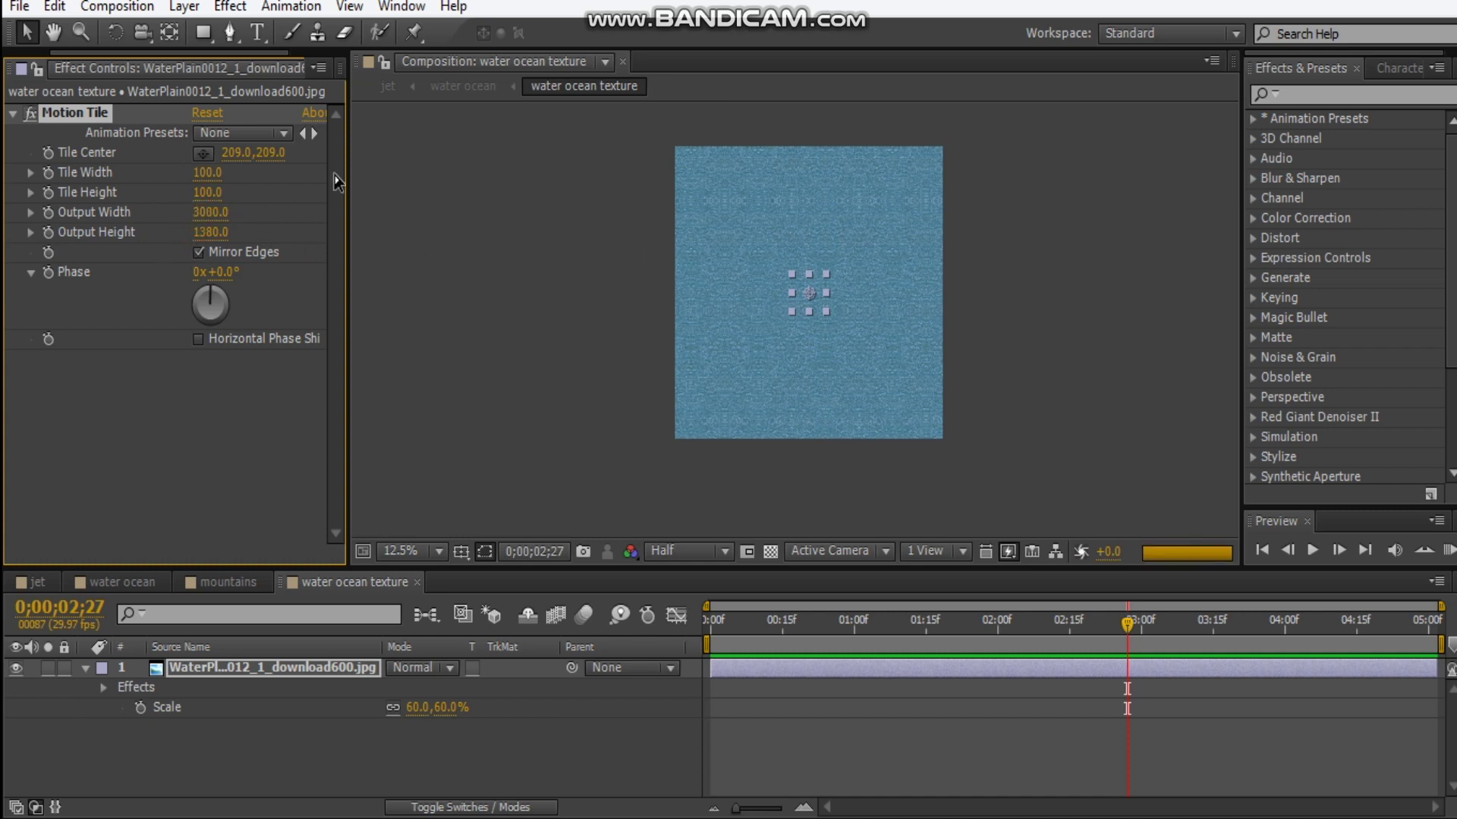
click(1008, 457)
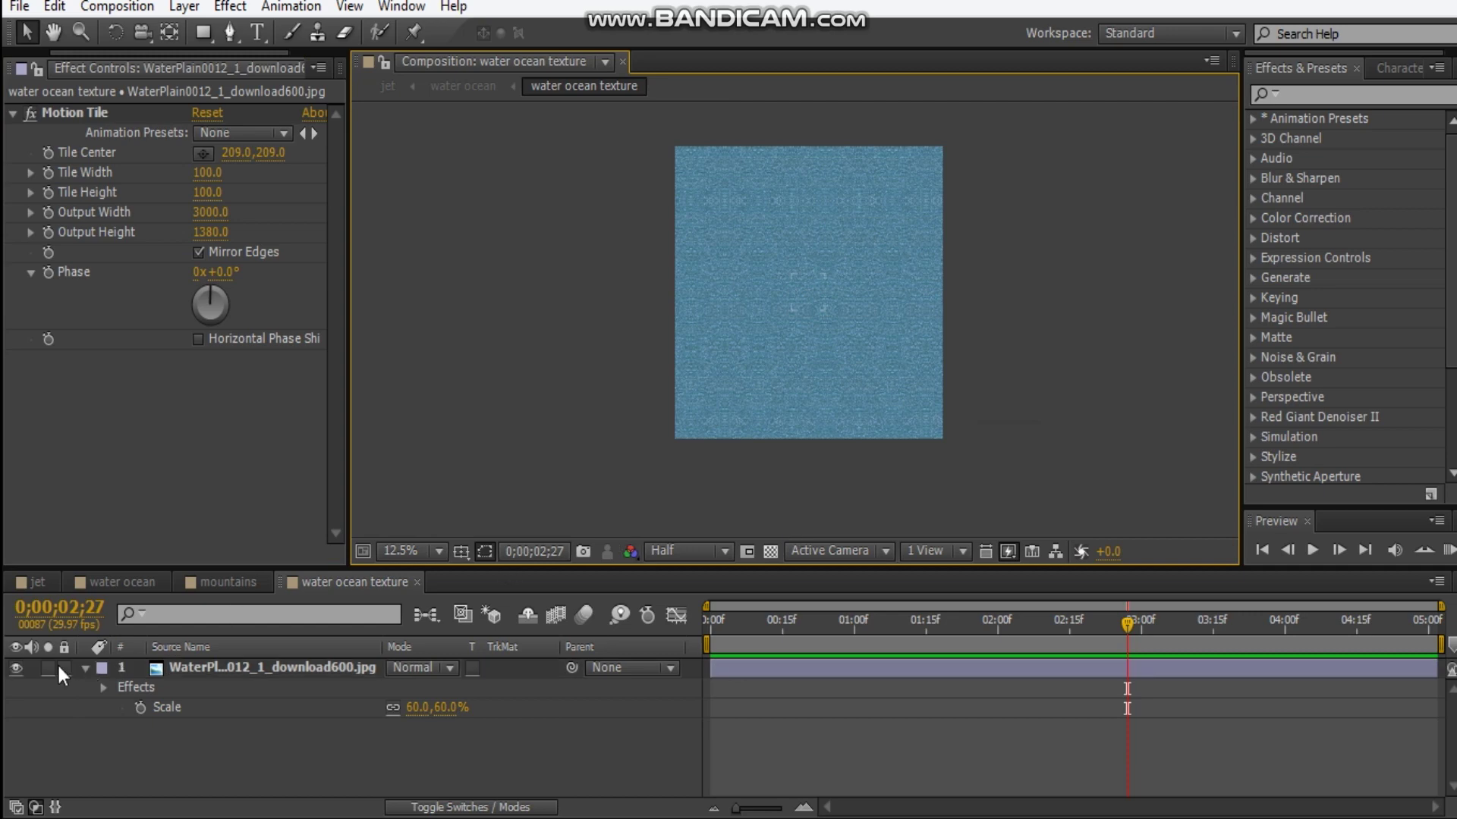
Step: Create a black 2000 × 2000 px solid named "line symmetry" above the water image layer
click(84, 667)
click(209, 668)
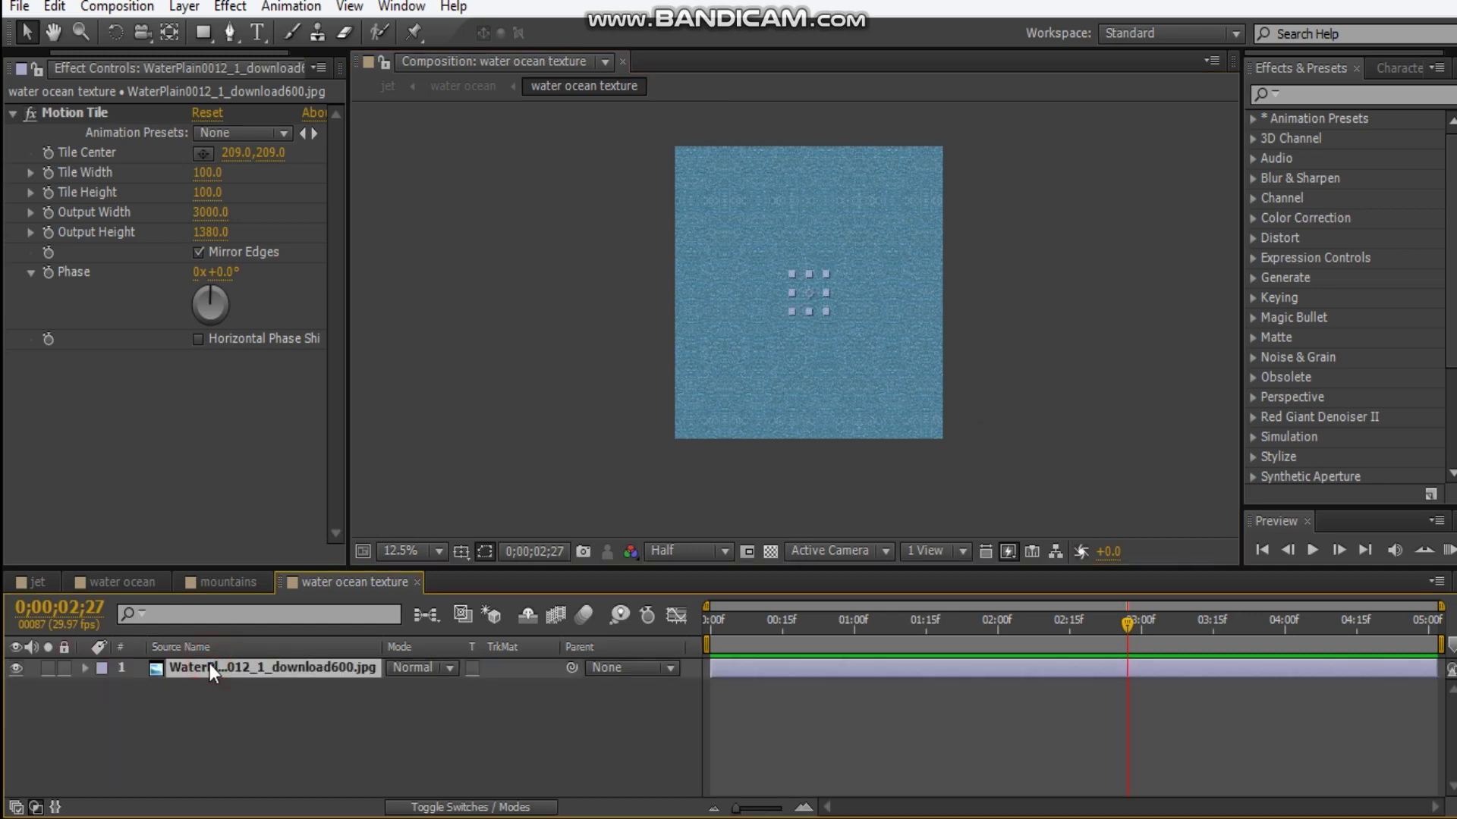
key(ctrl+y)
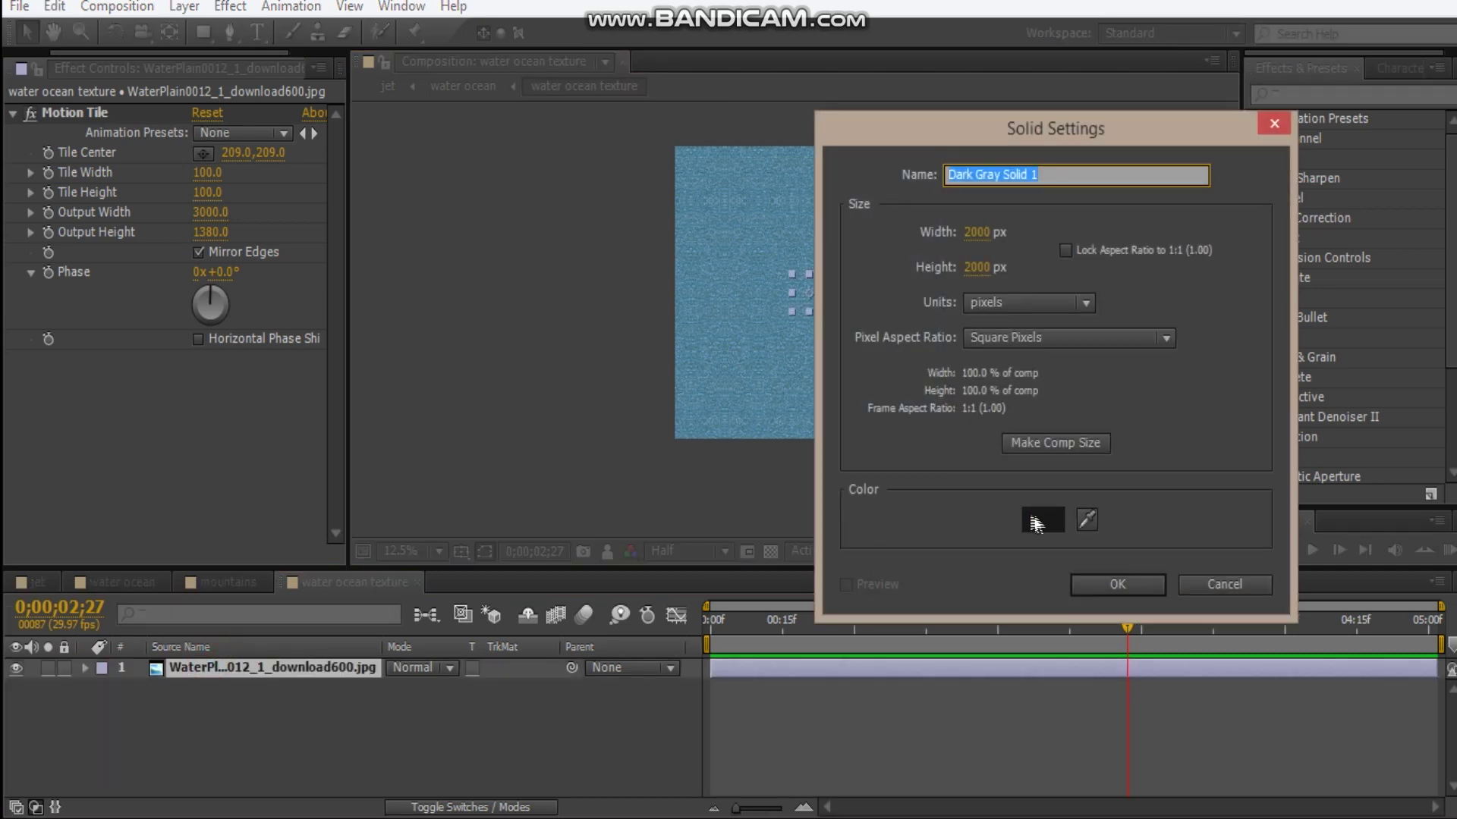
click(1042, 519)
drag(179, 464, 3, 717)
click(499, 237)
click(1057, 171)
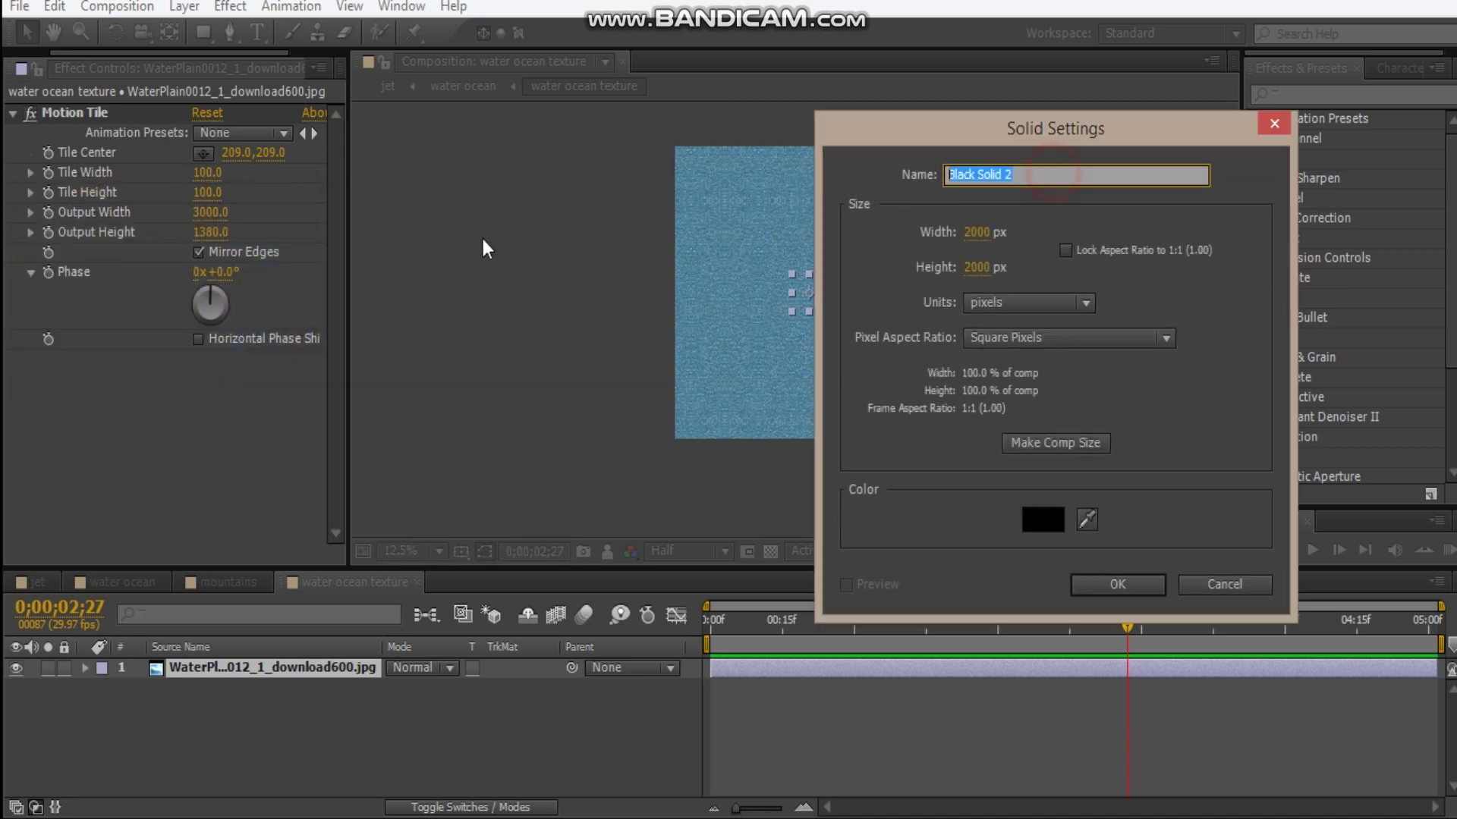
text(lin)
key(Return)
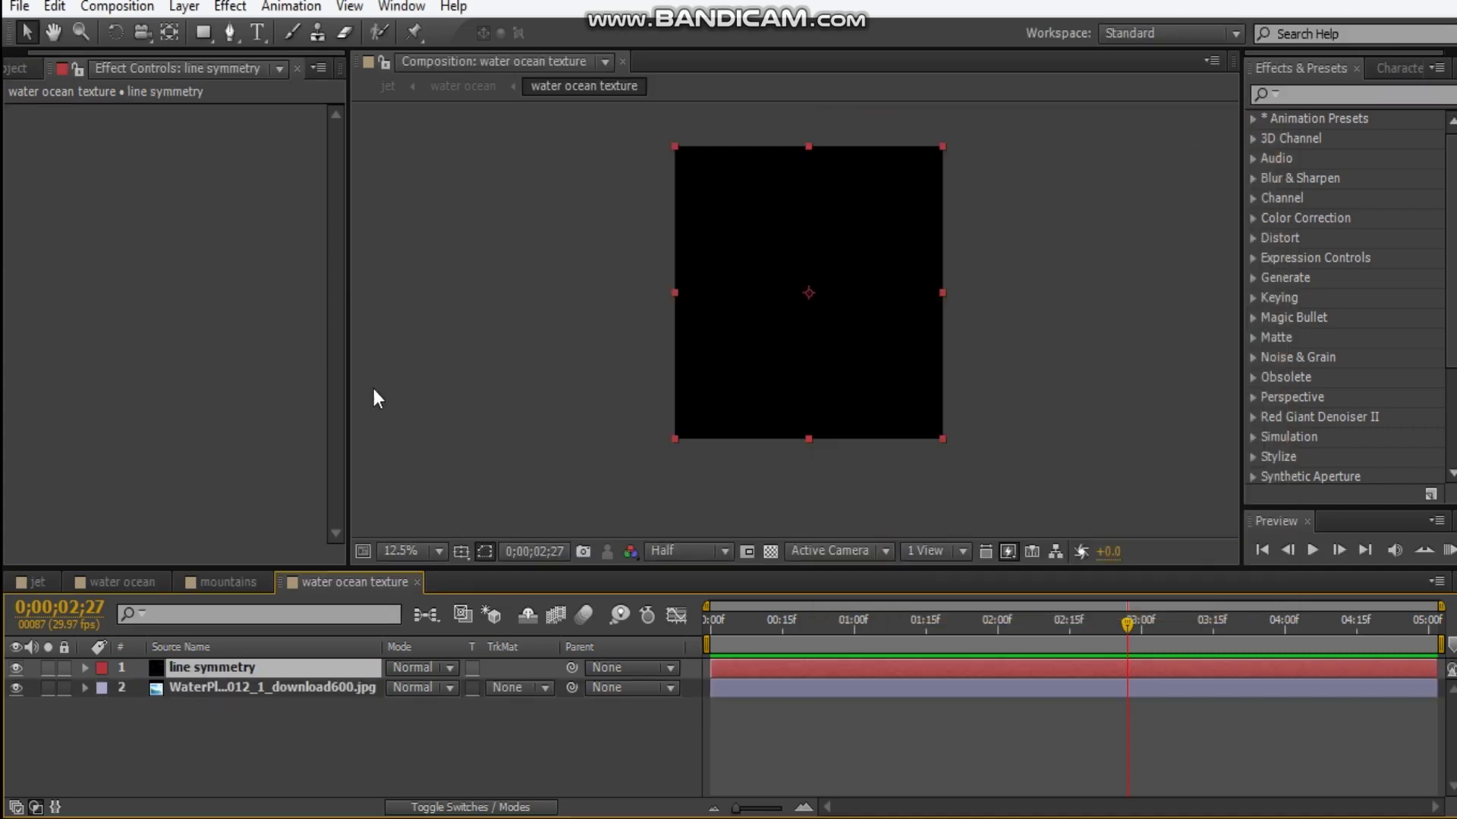
Step: Apply Fractal Noise to the line symmetry solid with the Dynamic Progressive fractal type
right_click(93, 272)
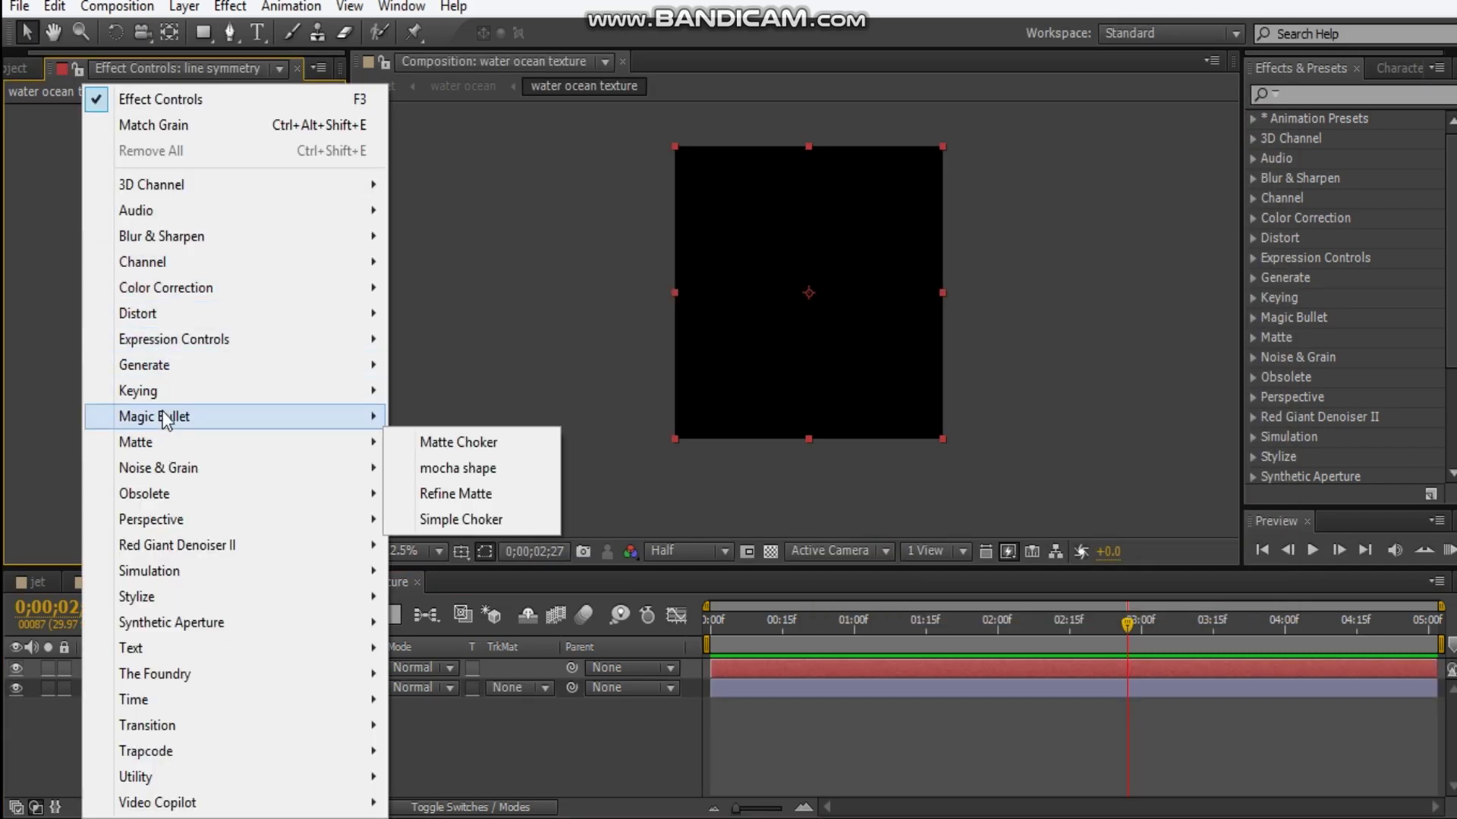
mouse_move(185, 468)
click(493, 519)
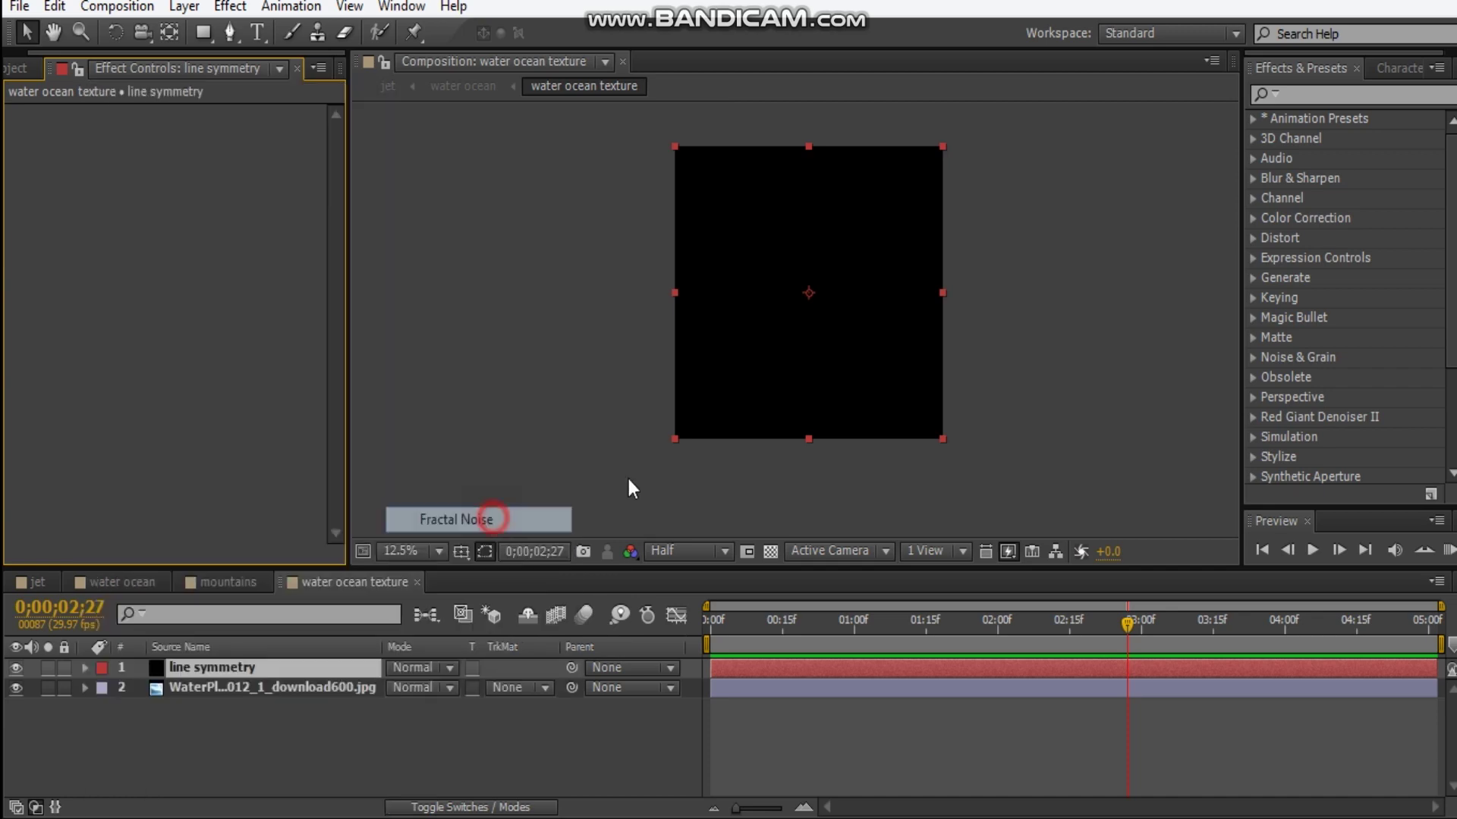
key(period)
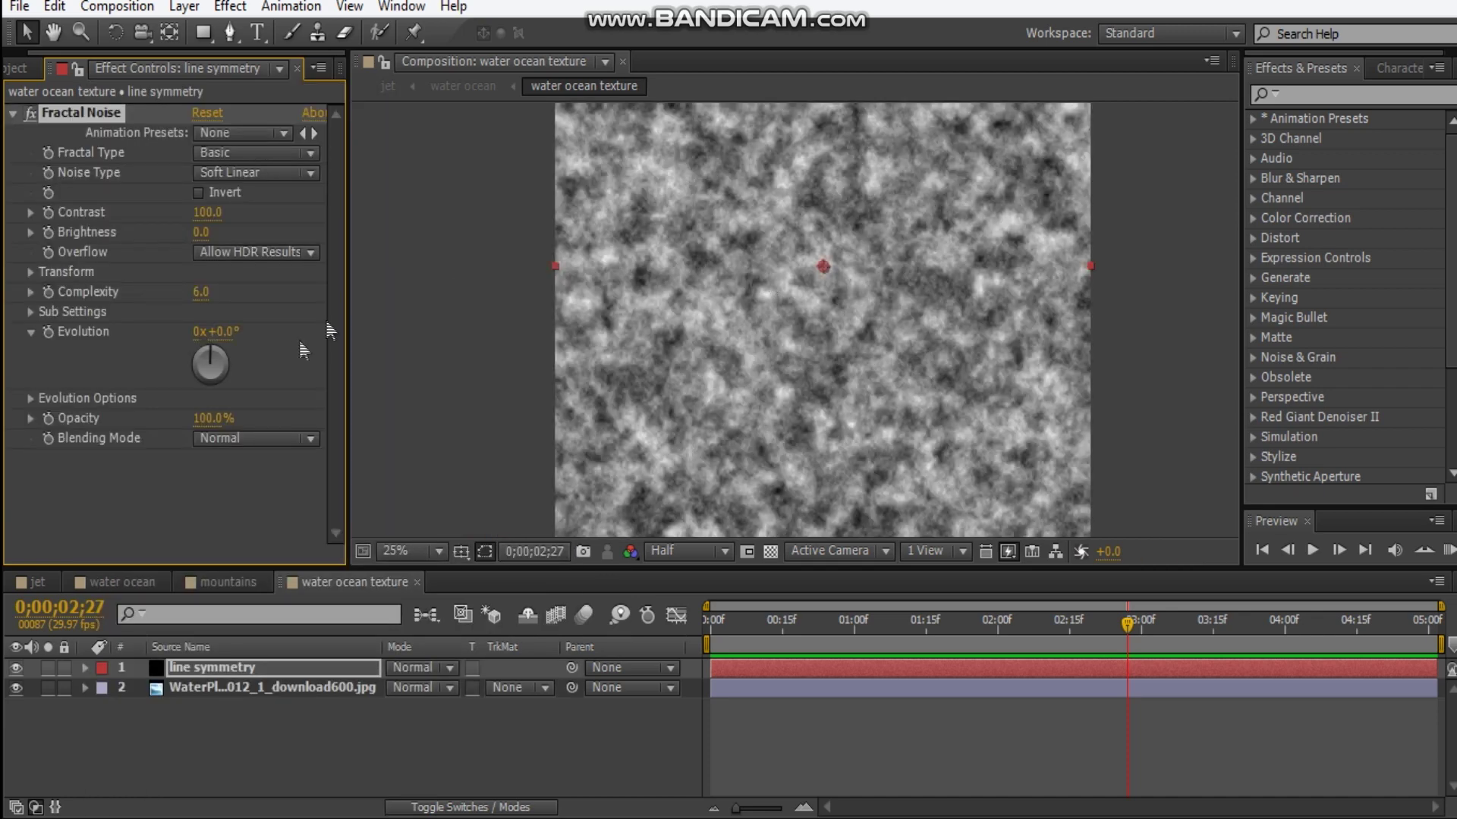
click(250, 154)
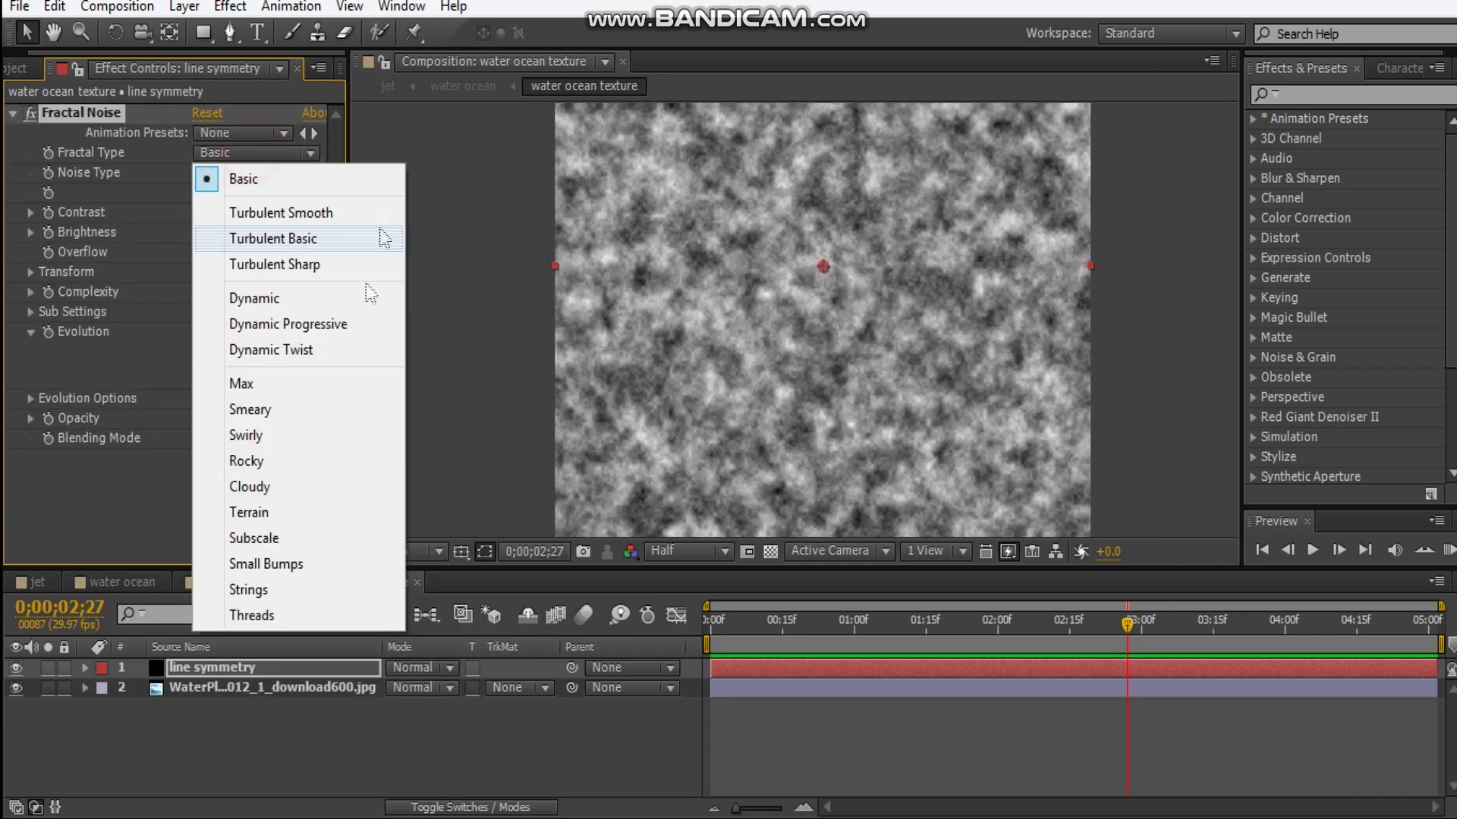
click(379, 324)
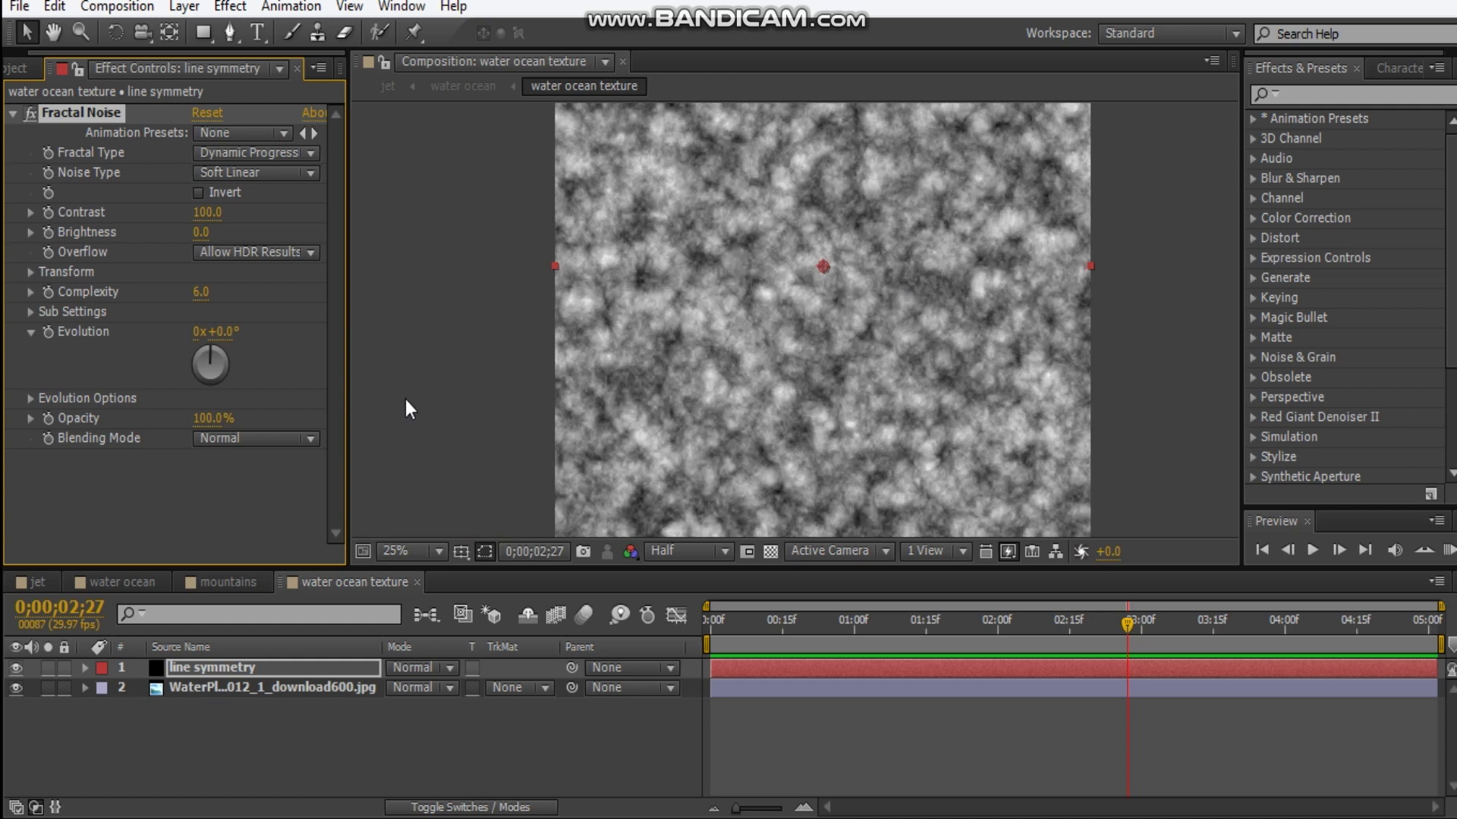
Step: Set the Fractal Noise complexity to 10, contrast to 134 and brightness to -34
click(201, 292)
key(Return)
drag(208, 219, 247, 221)
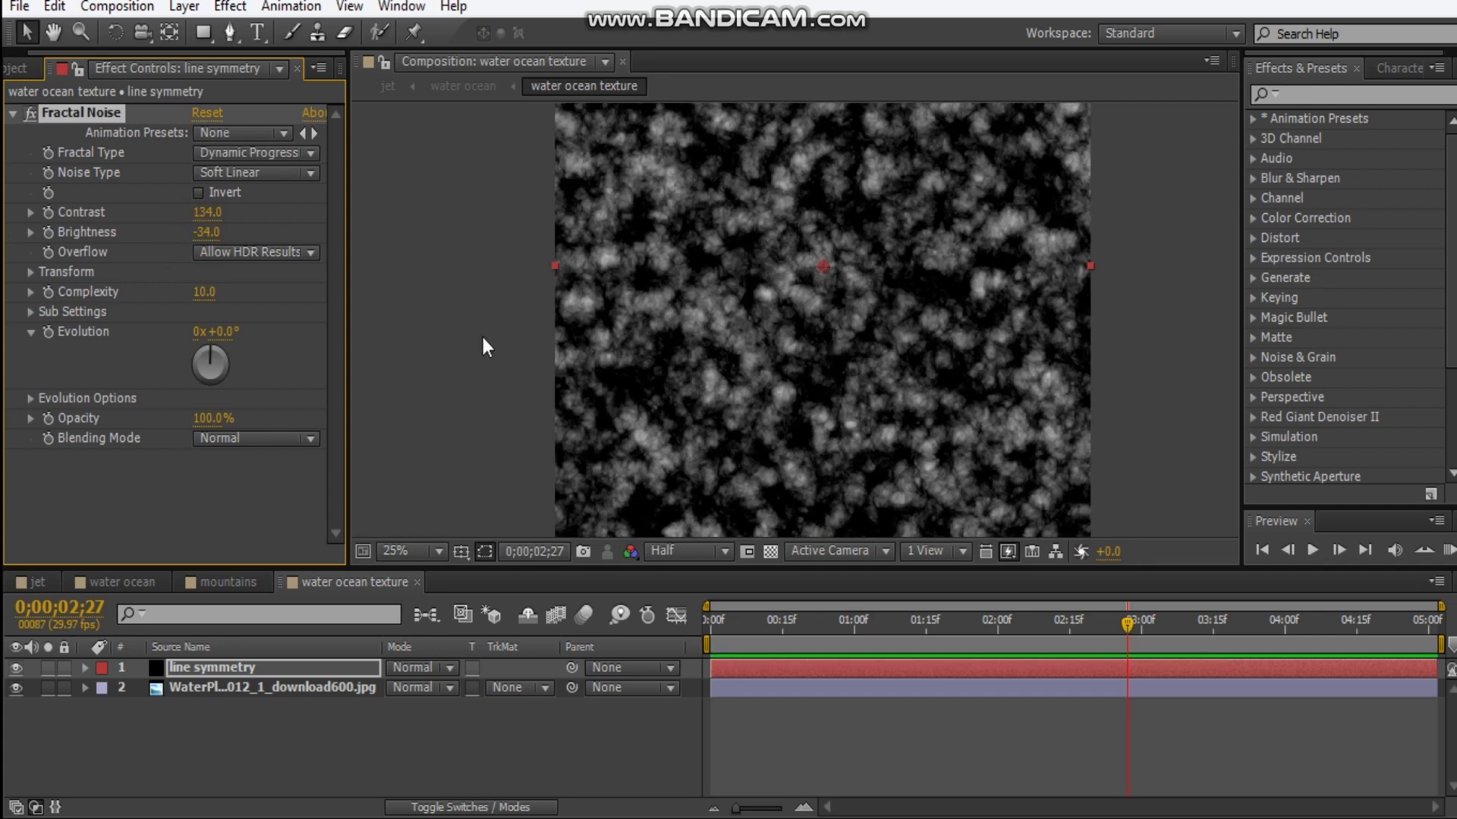
Step: Turn off Uniform Scaling in the Fractal Noise transform and set Scale Width to 220 and Scale Height to 10
click(28, 272)
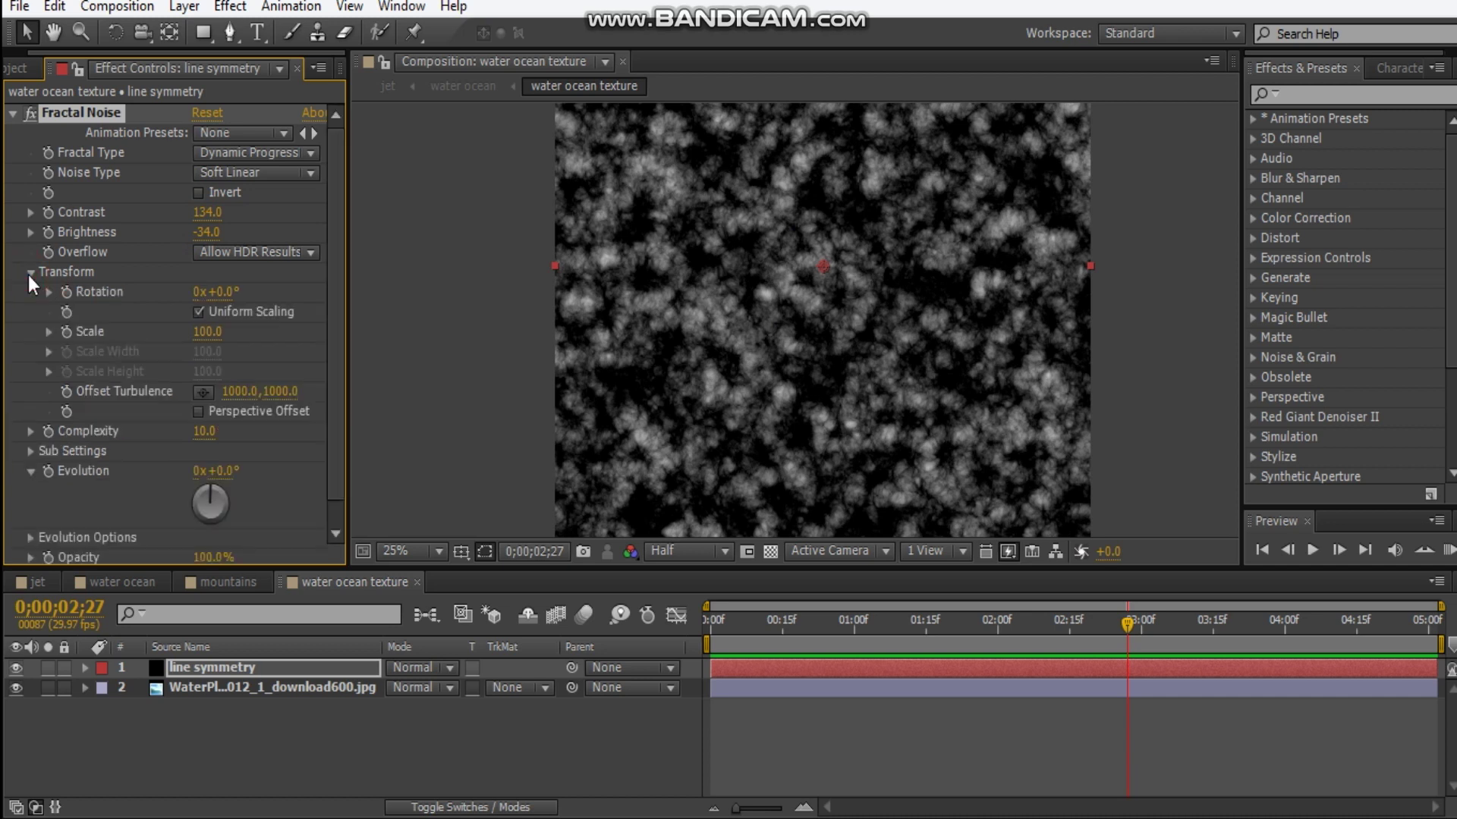
click(199, 313)
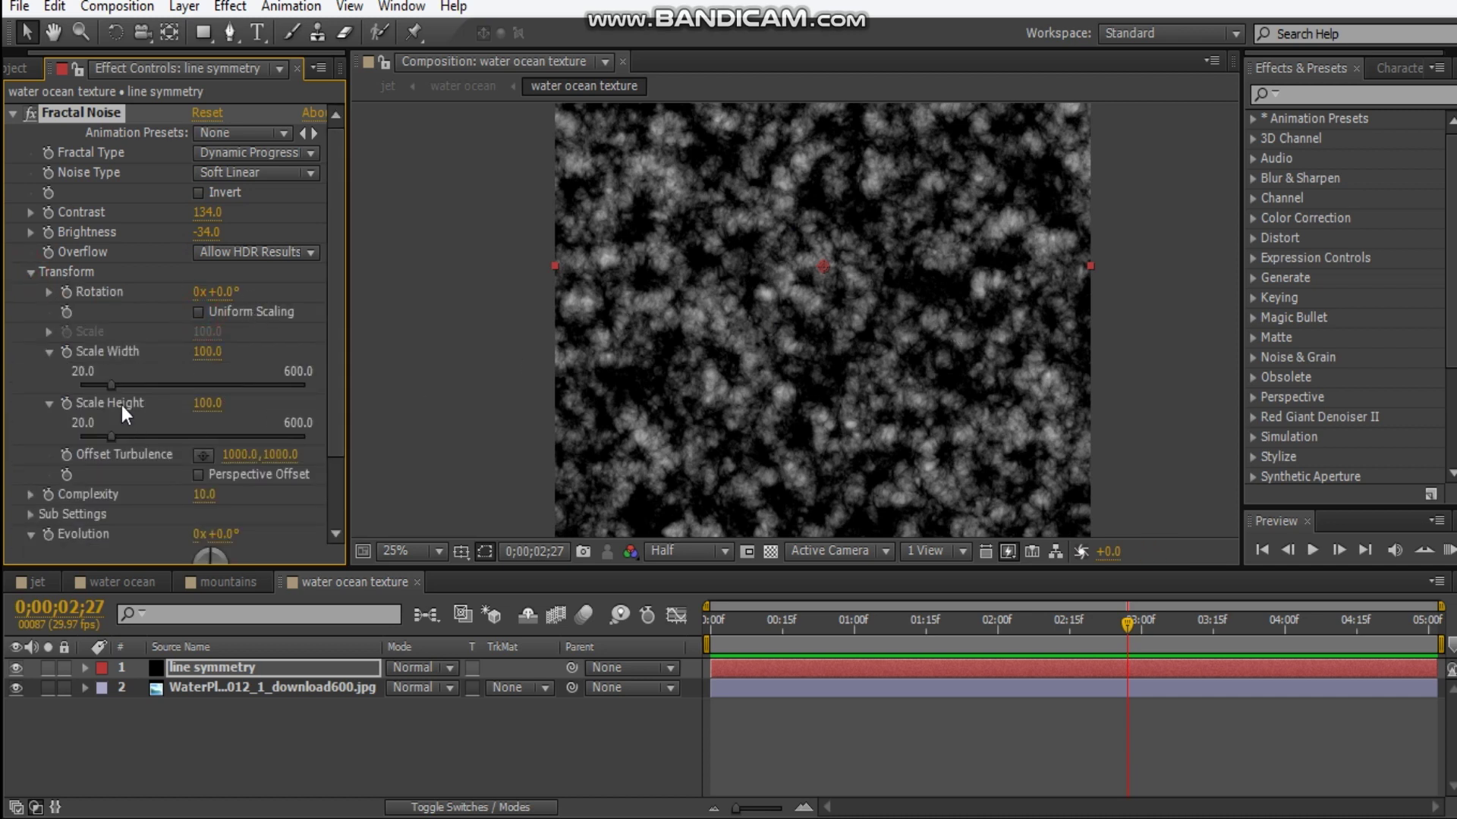
drag(112, 386, 147, 390)
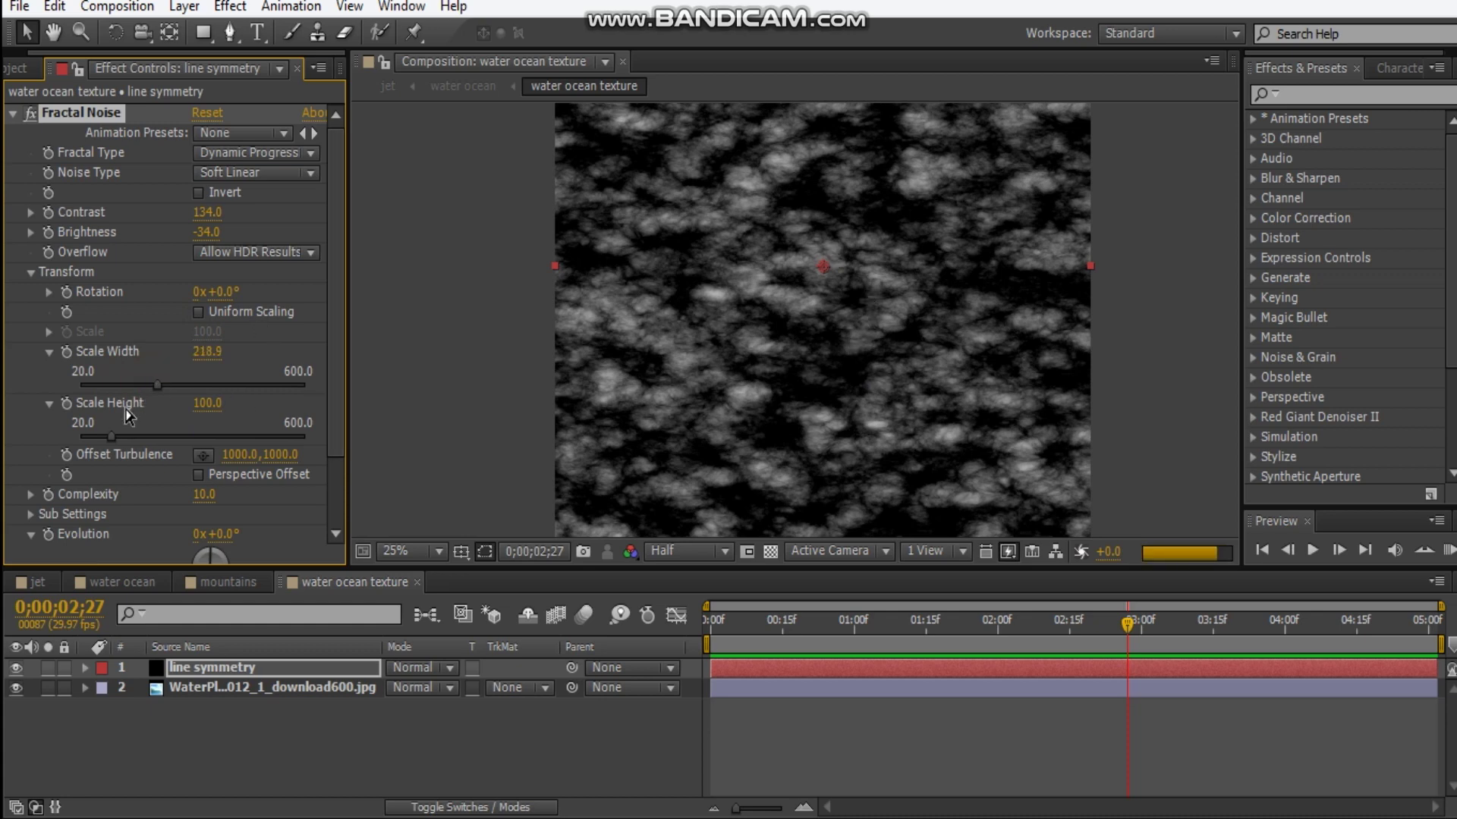
drag(108, 444, 44, 442)
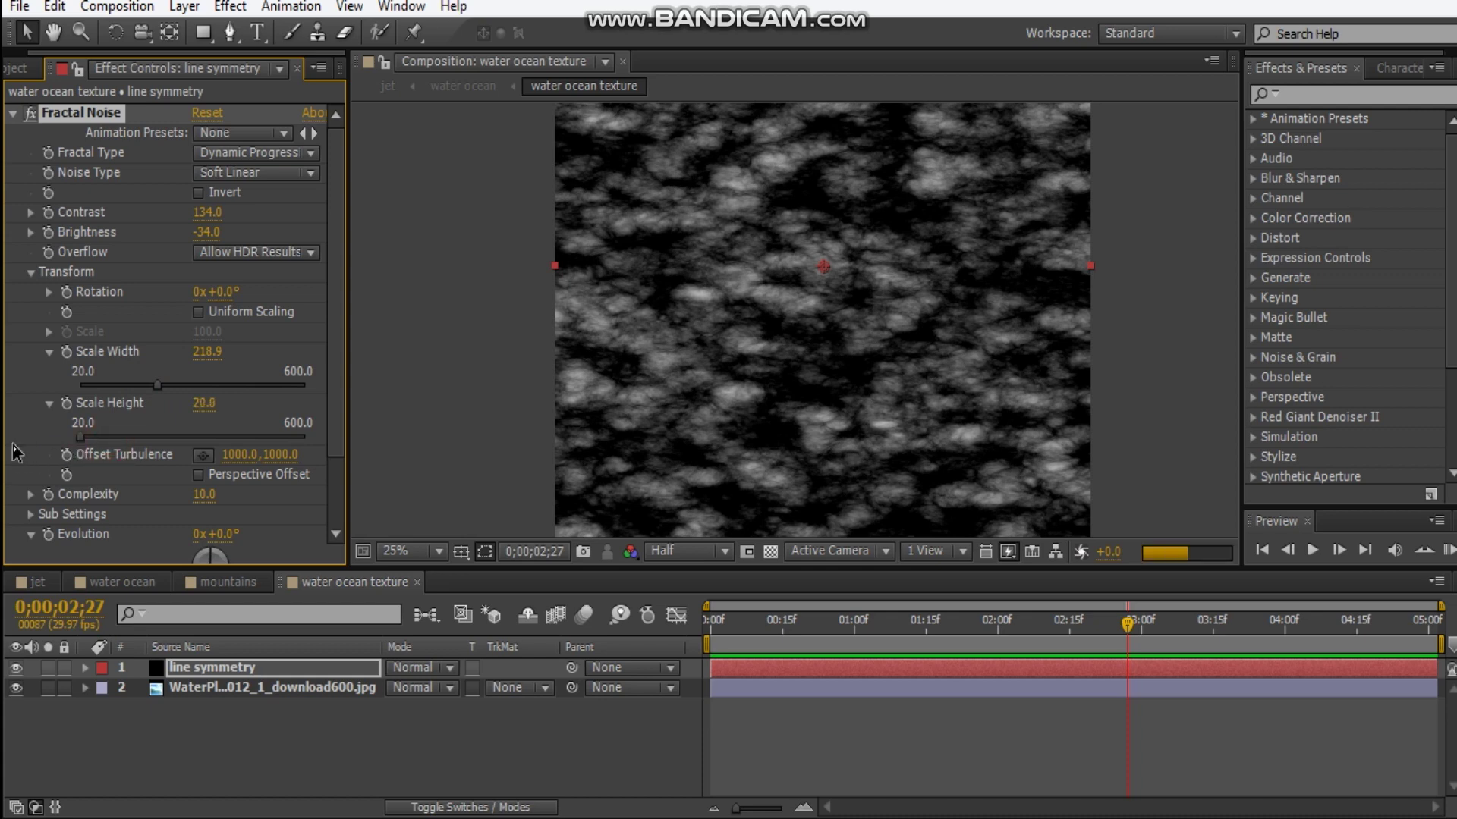
click(205, 404)
text(100)
key(Return)
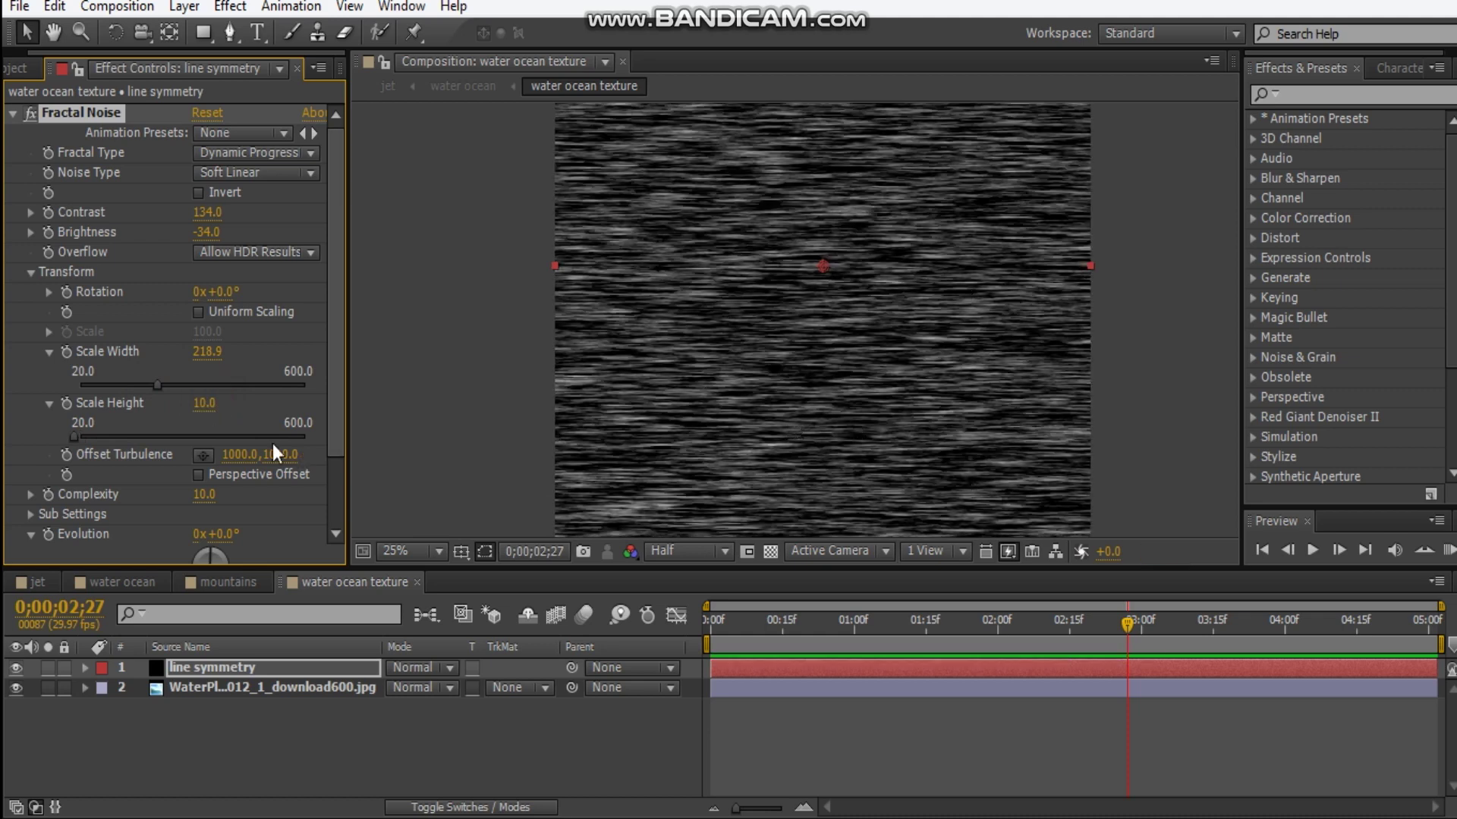
click(205, 352)
text(220)
key(Return)
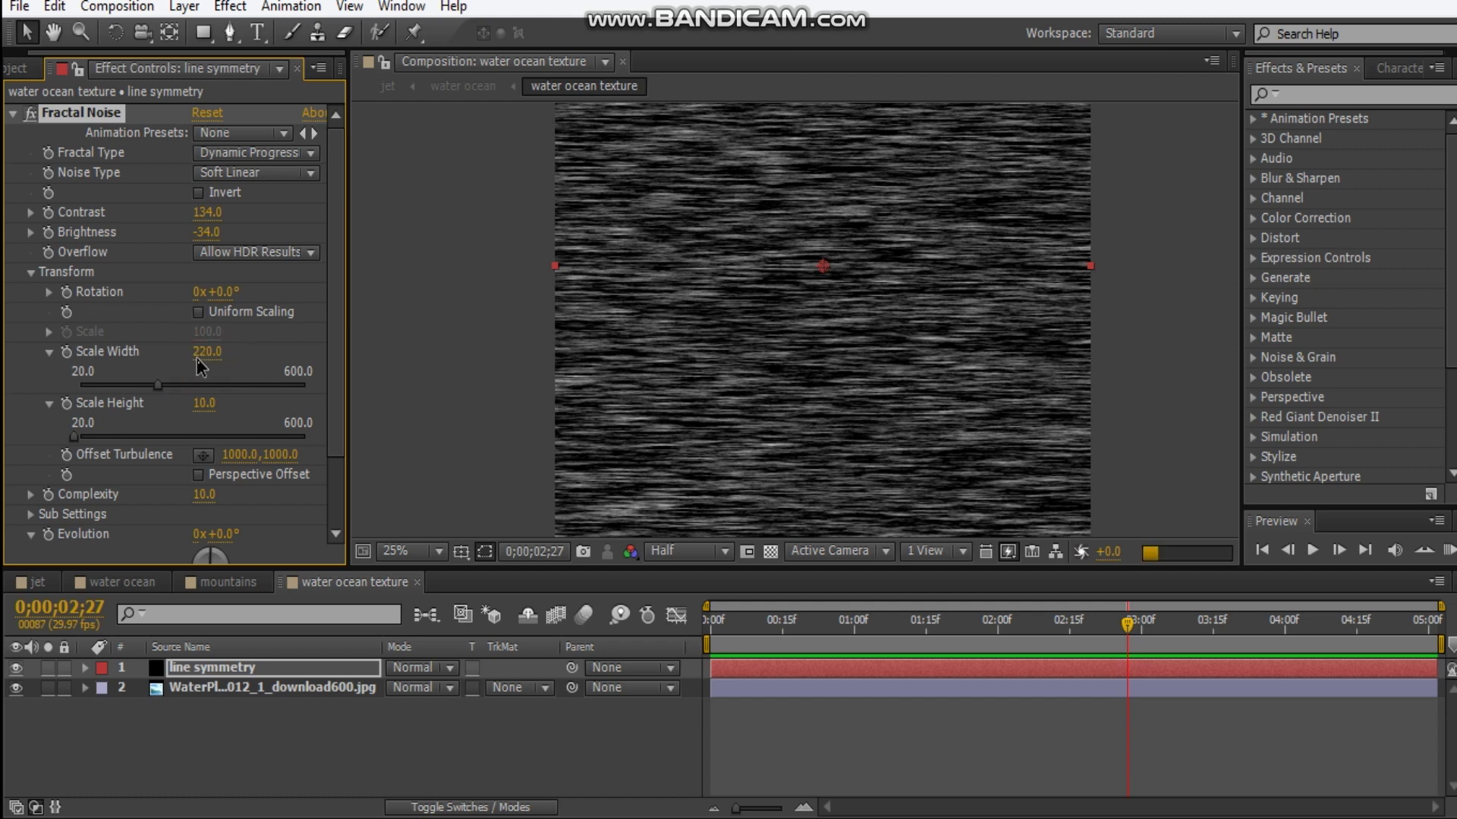
Step: Try the Overlay blending mode at 19% opacity on the line symmetry layer
click(30, 275)
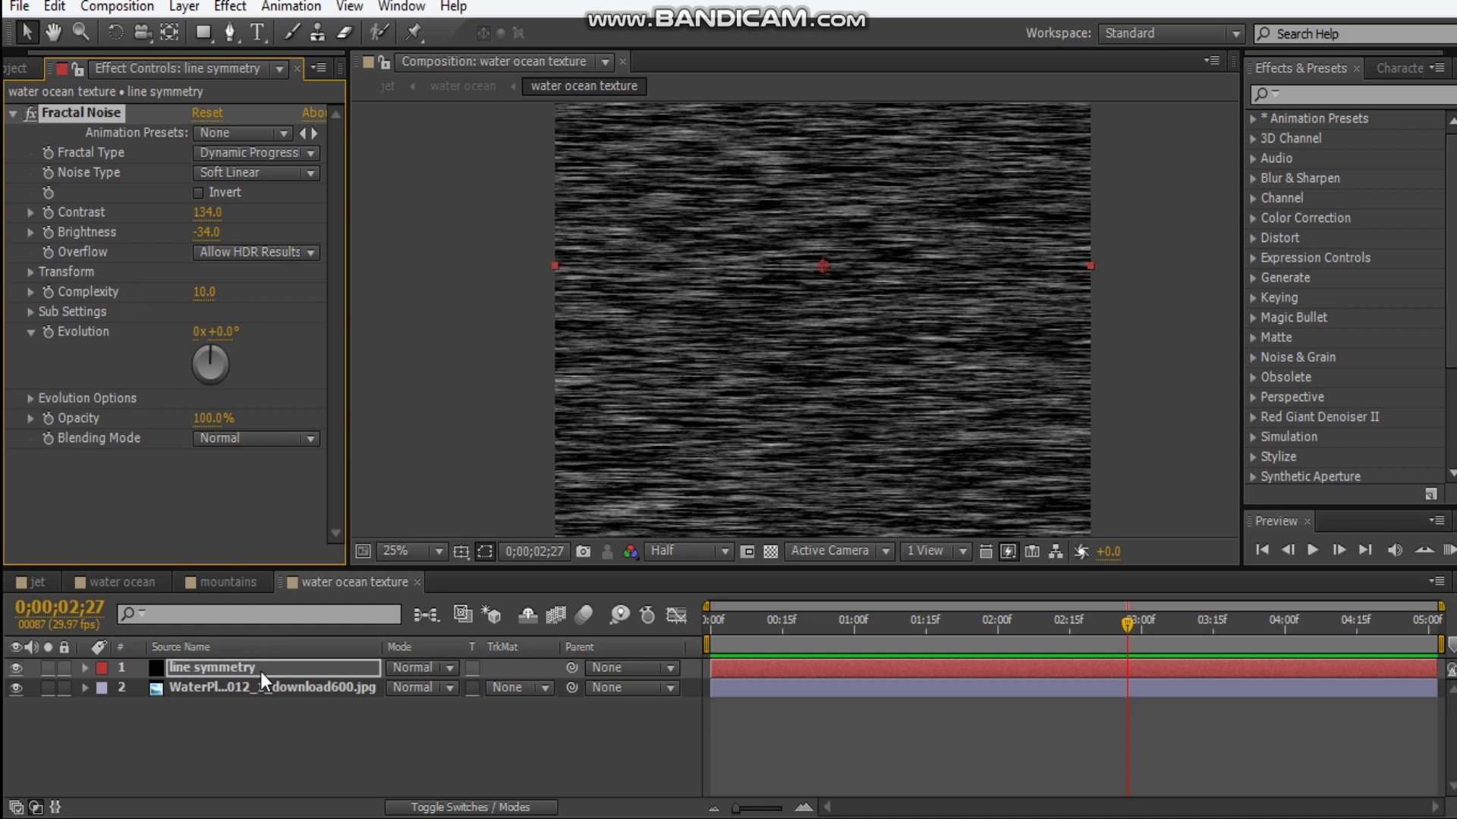
click(415, 666)
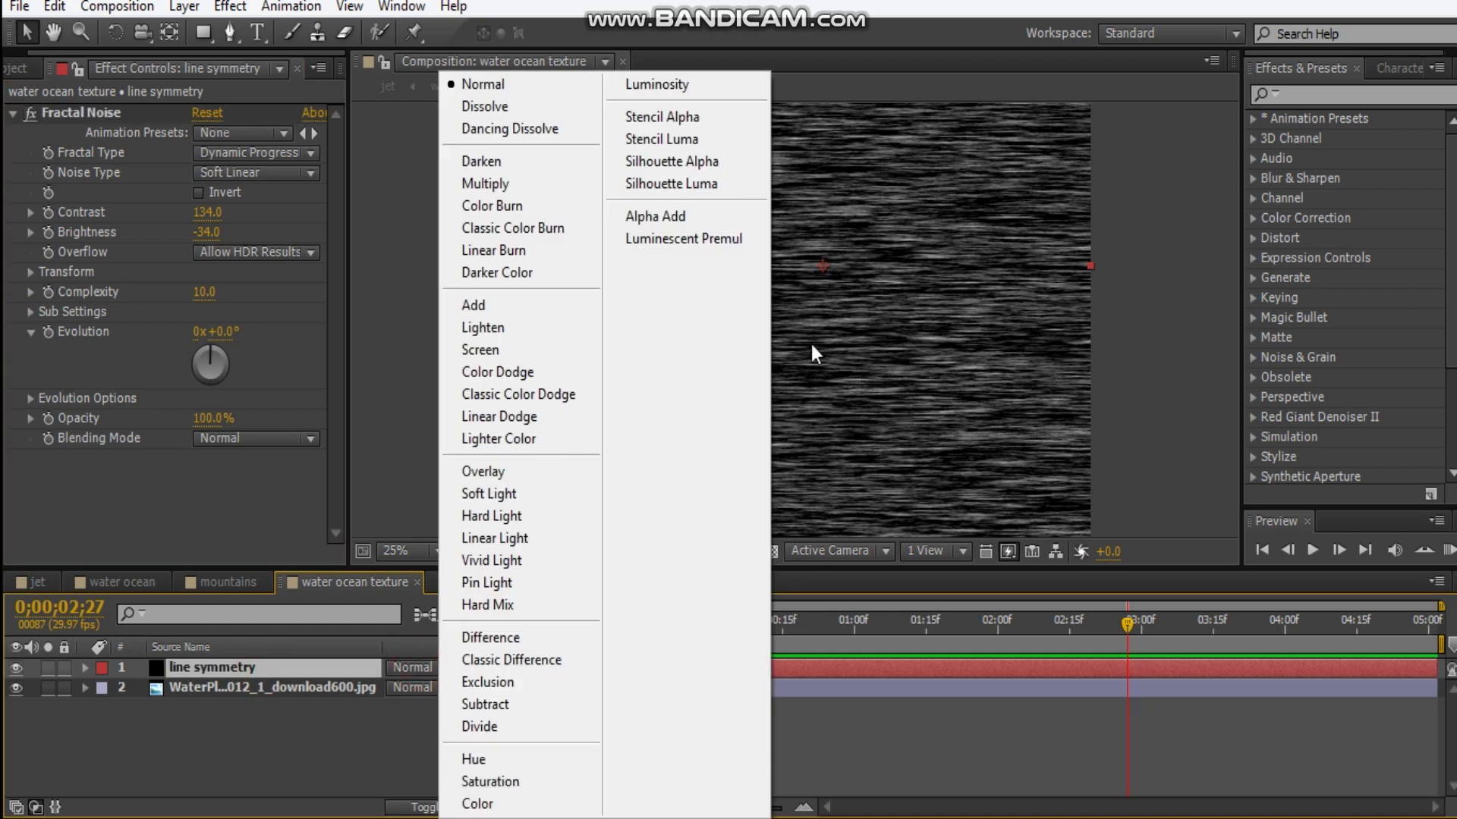
click(511, 471)
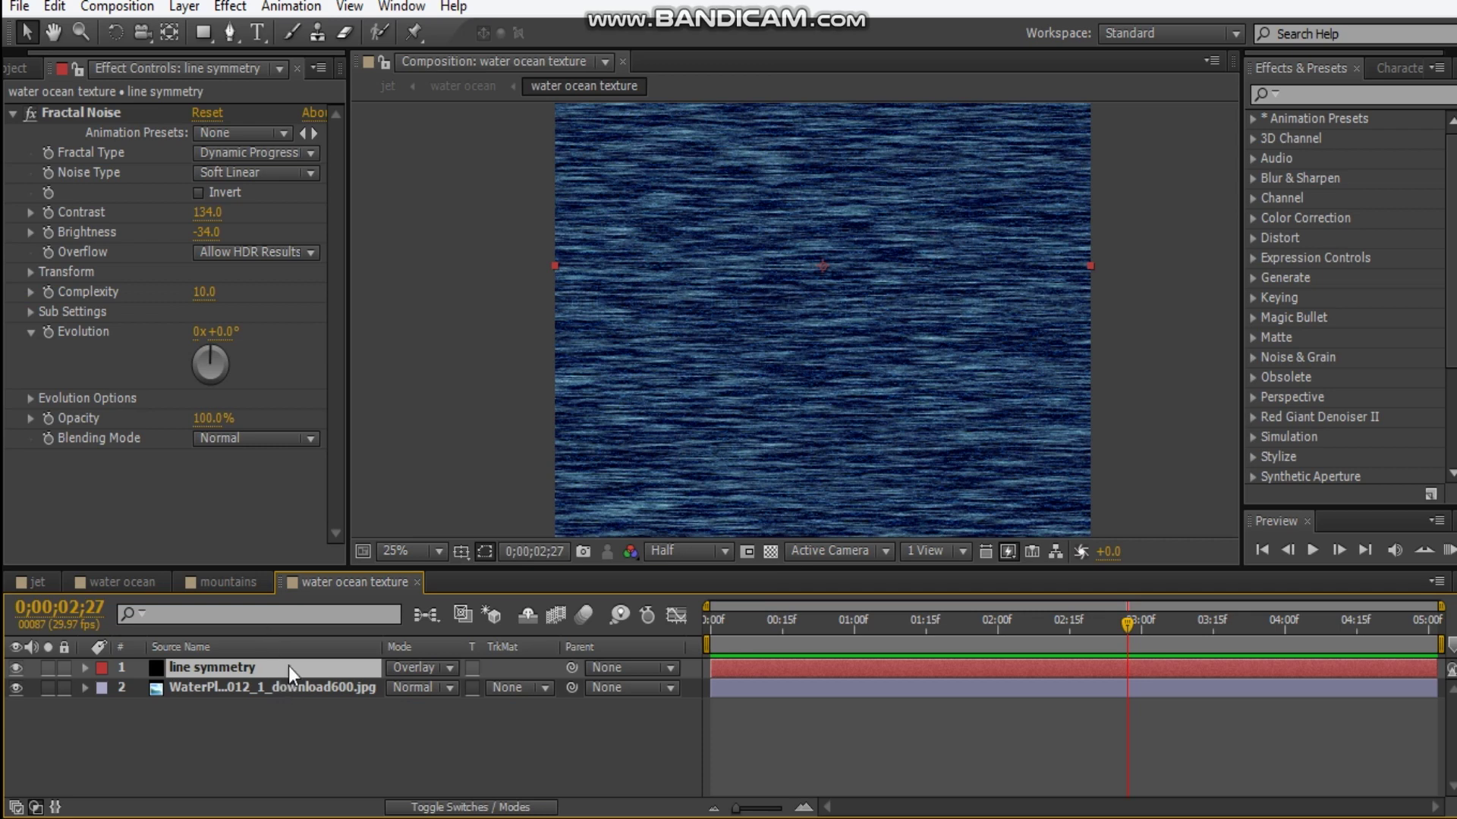
key(t)
drag(392, 688, 297, 697)
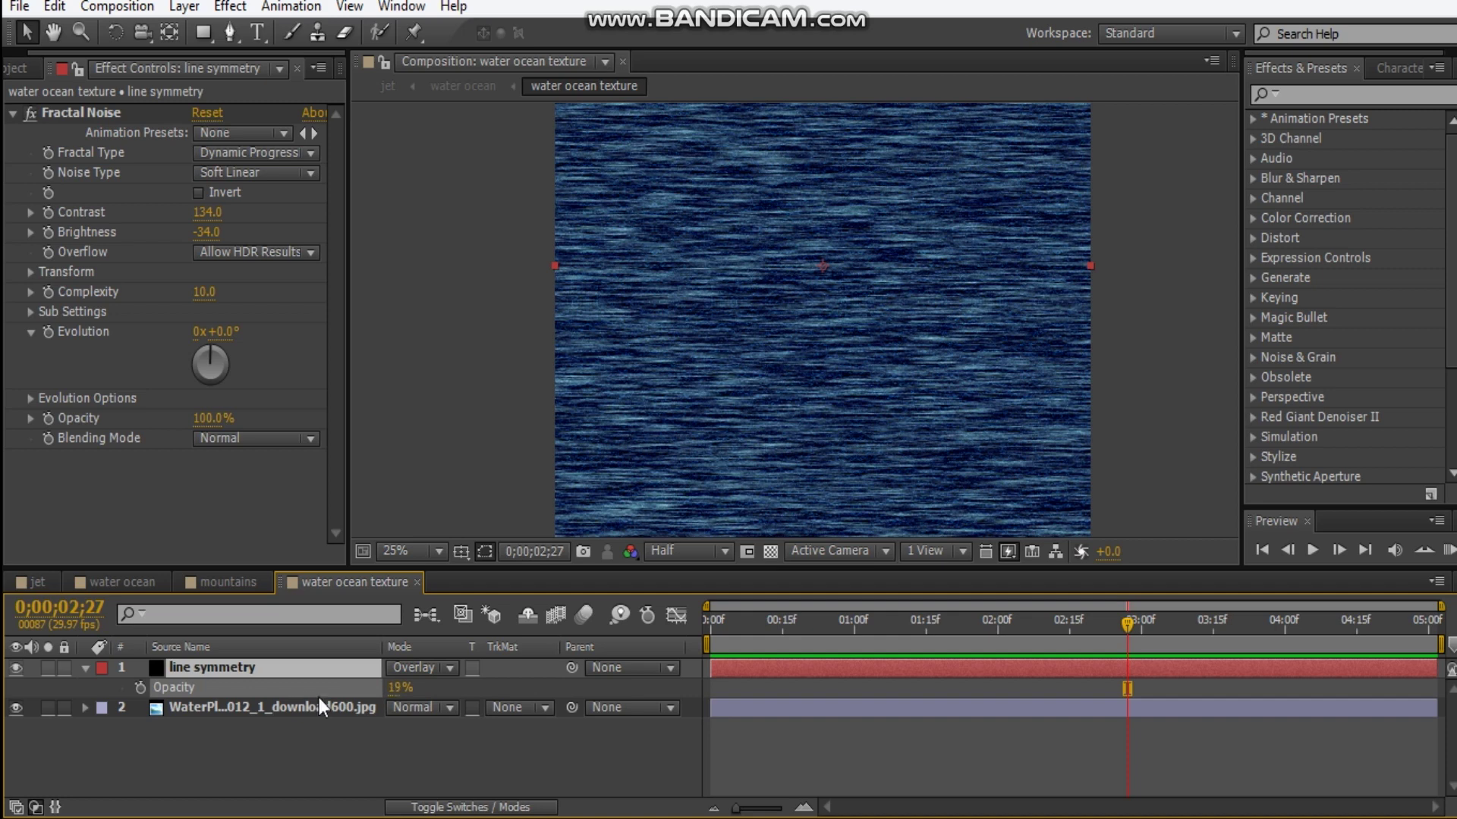
key(Return)
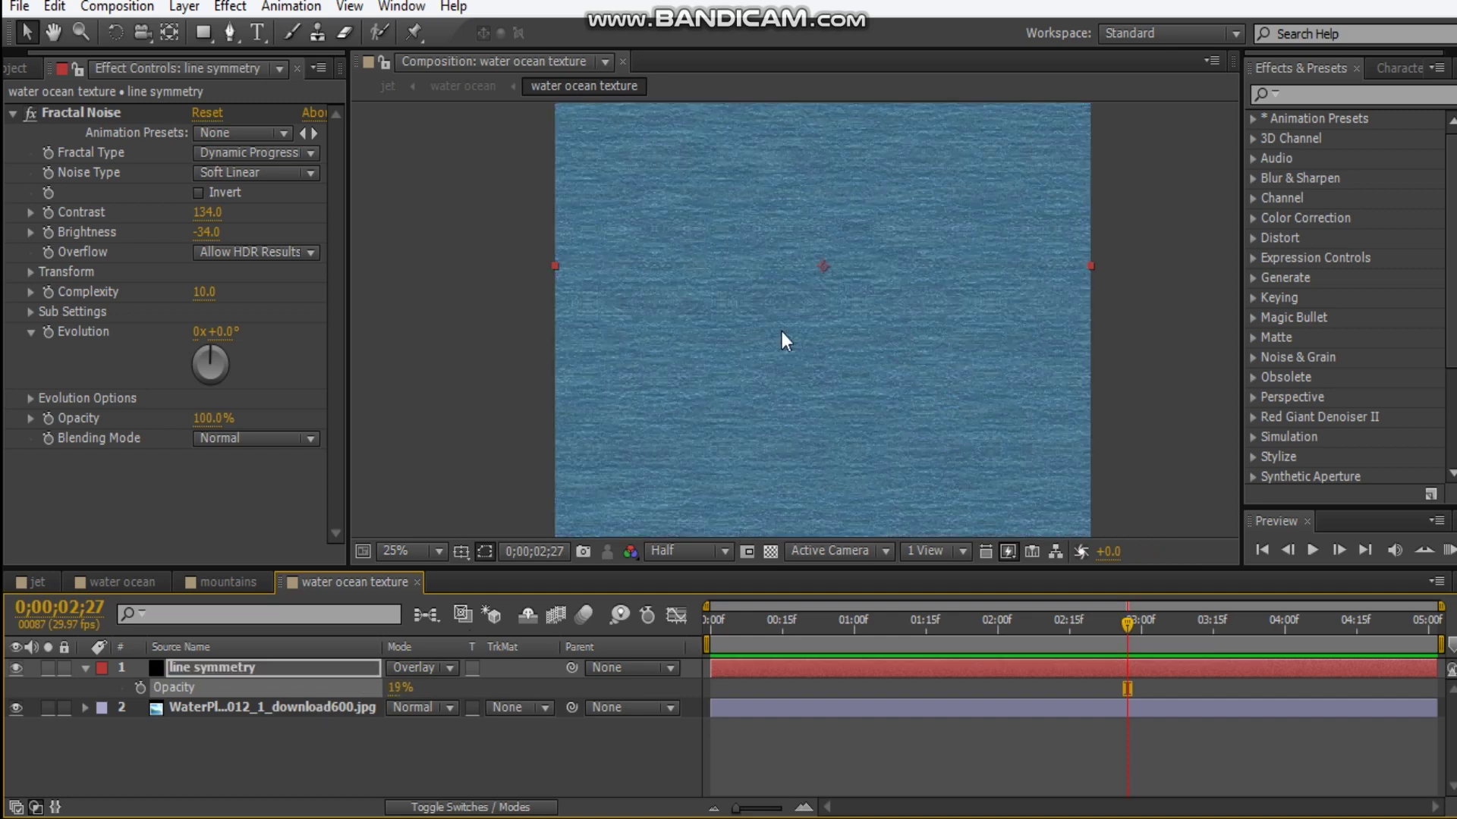
Step: Compare the water texture up close with the line symmetry layer hidden and shown
key(period)
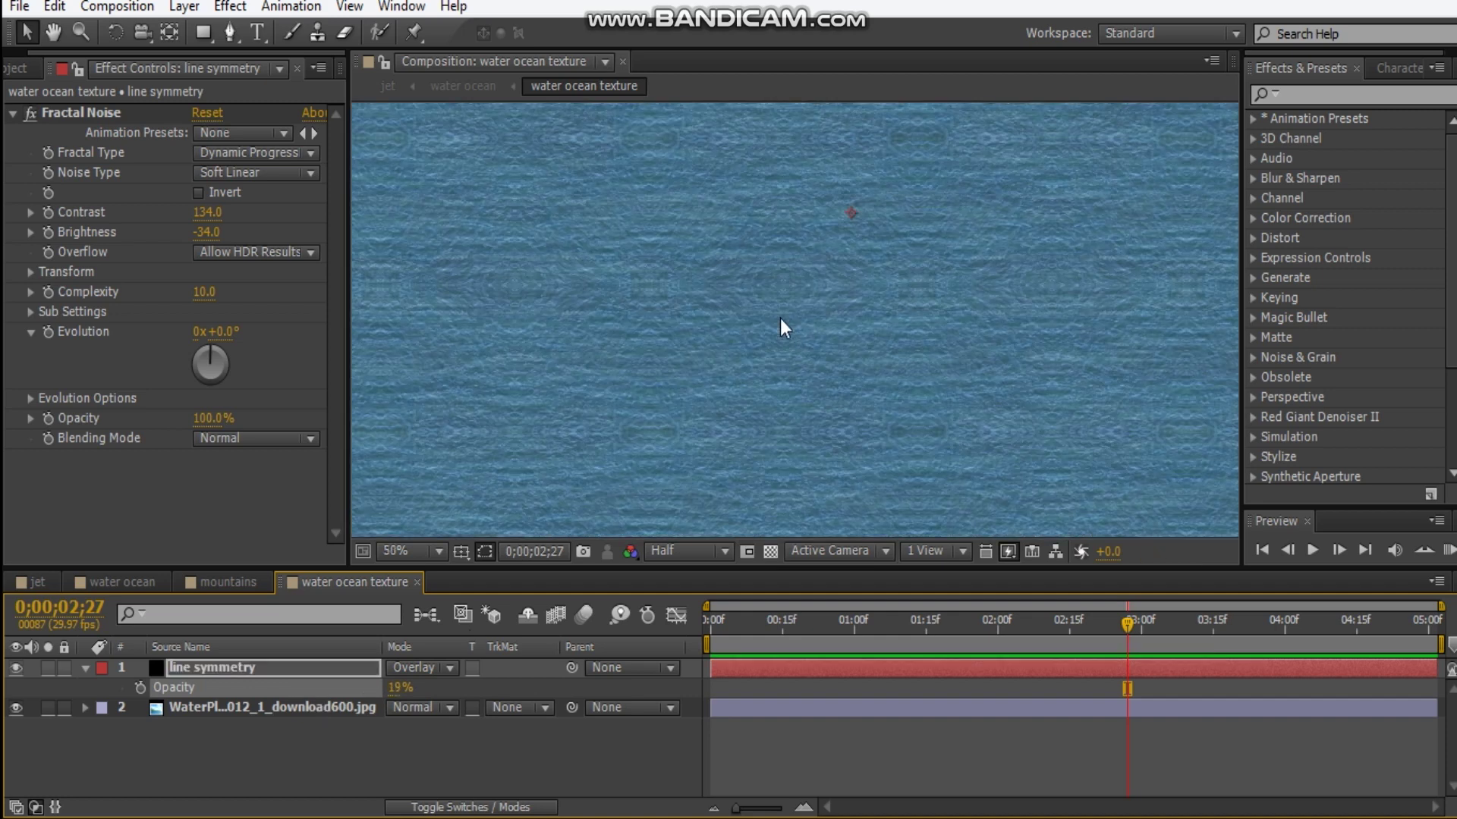
click(13, 669)
click(14, 669)
click(13, 670)
click(13, 669)
key(comma)
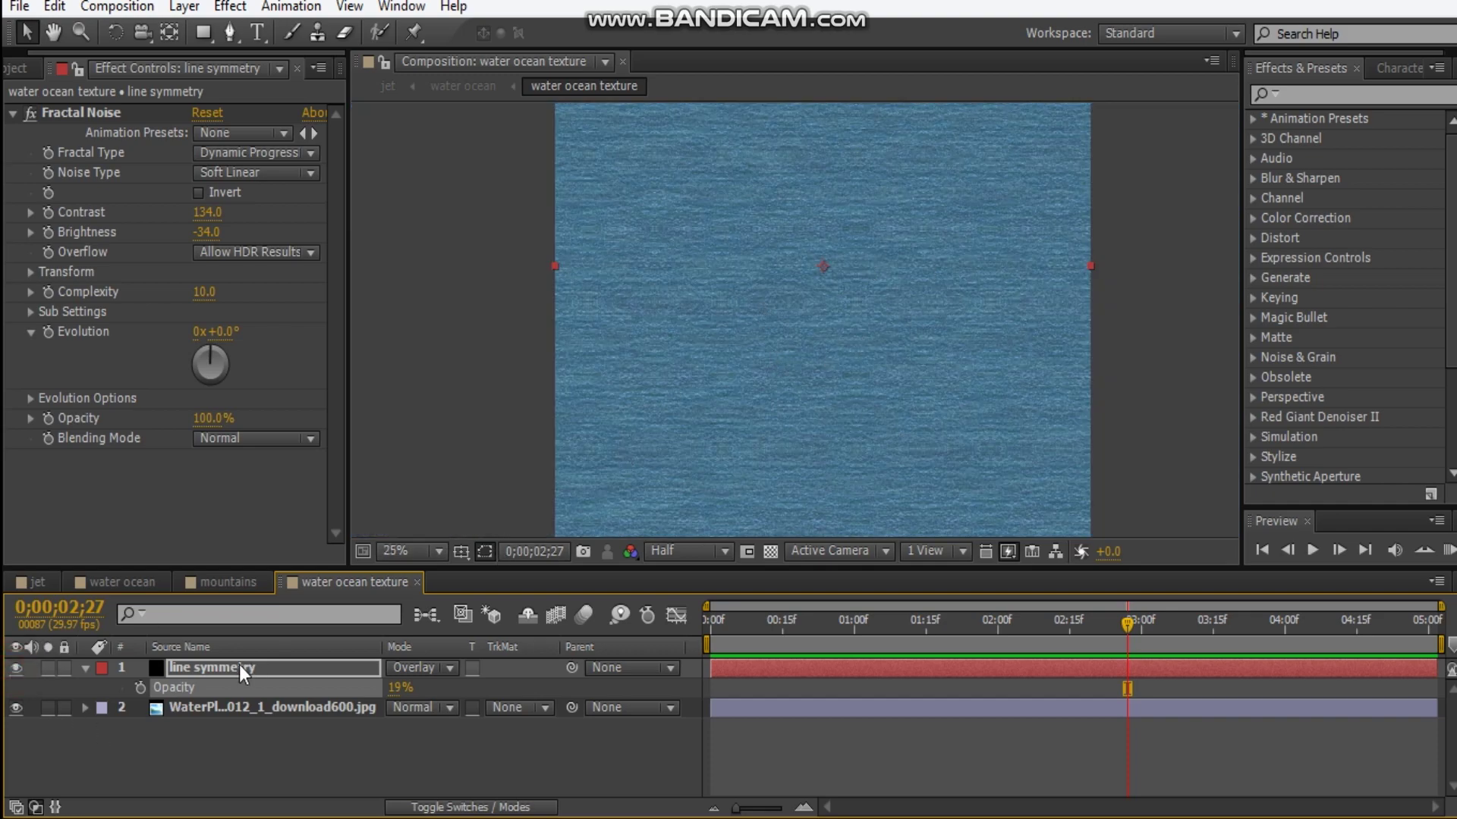
click(85, 669)
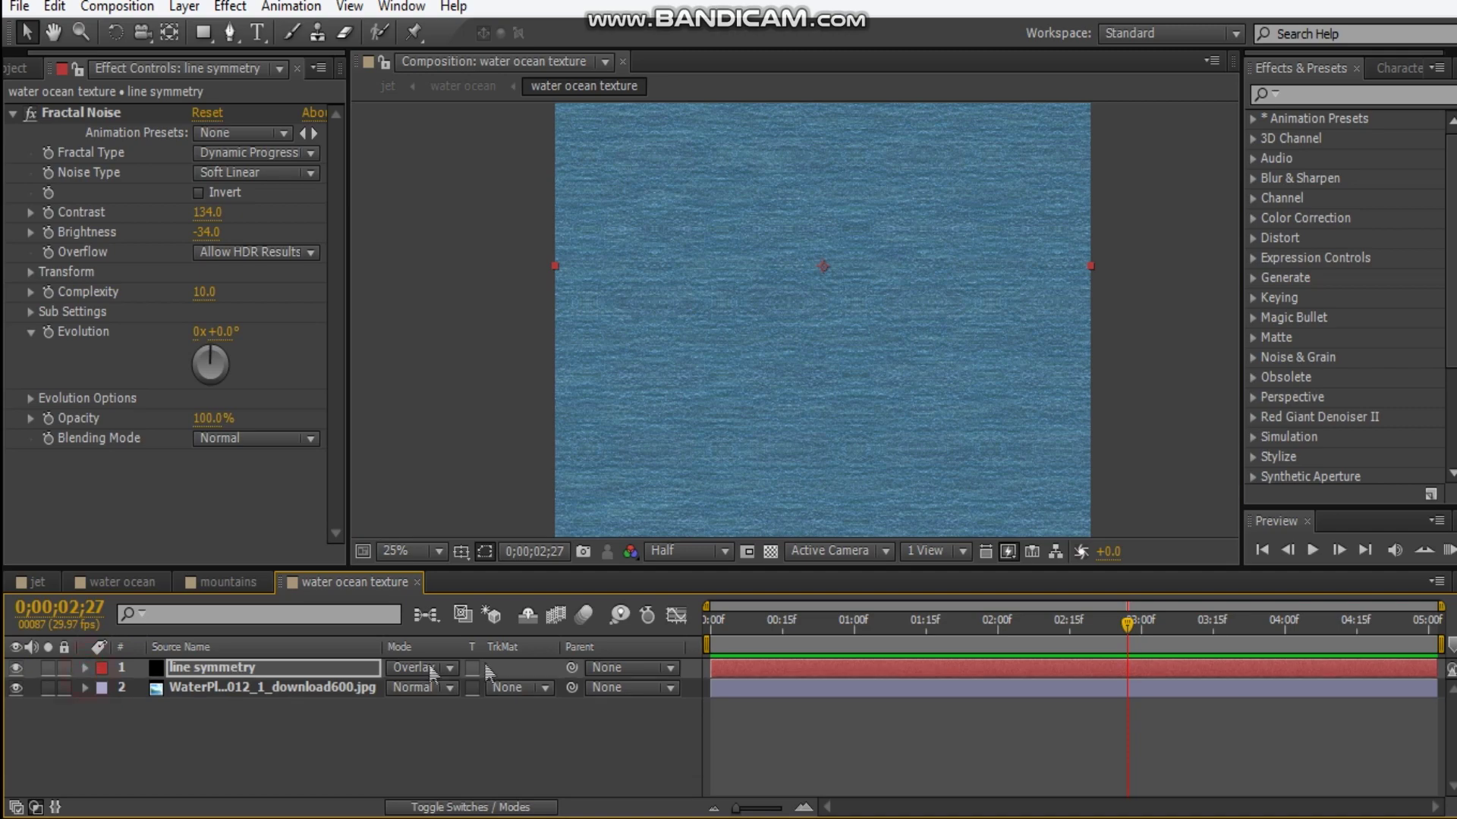
Step: Change the line symmetry layer's blending mode to Screen
click(431, 667)
click(545, 349)
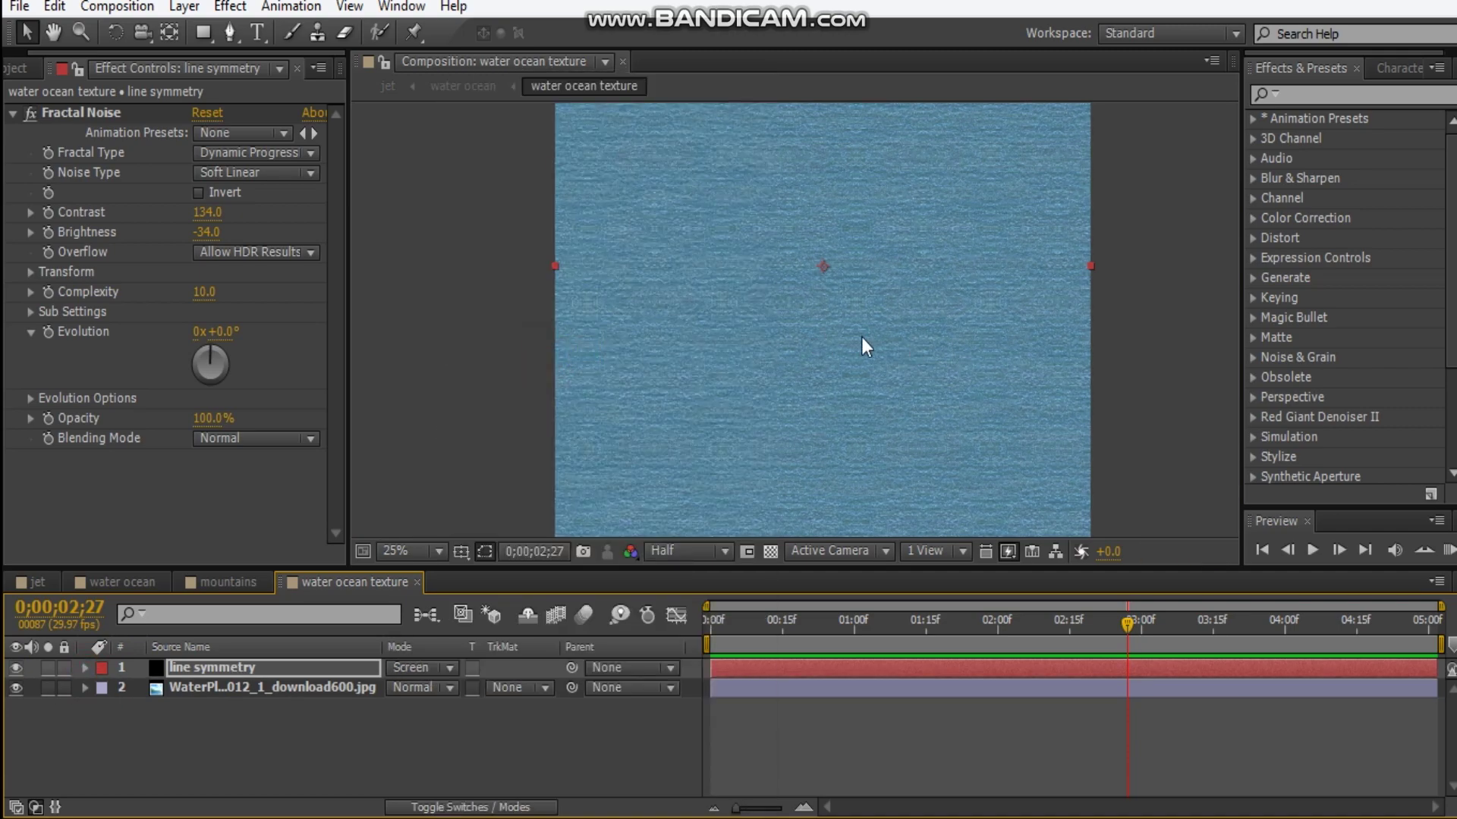
key(period)
key(period)
key(period)
key(period)
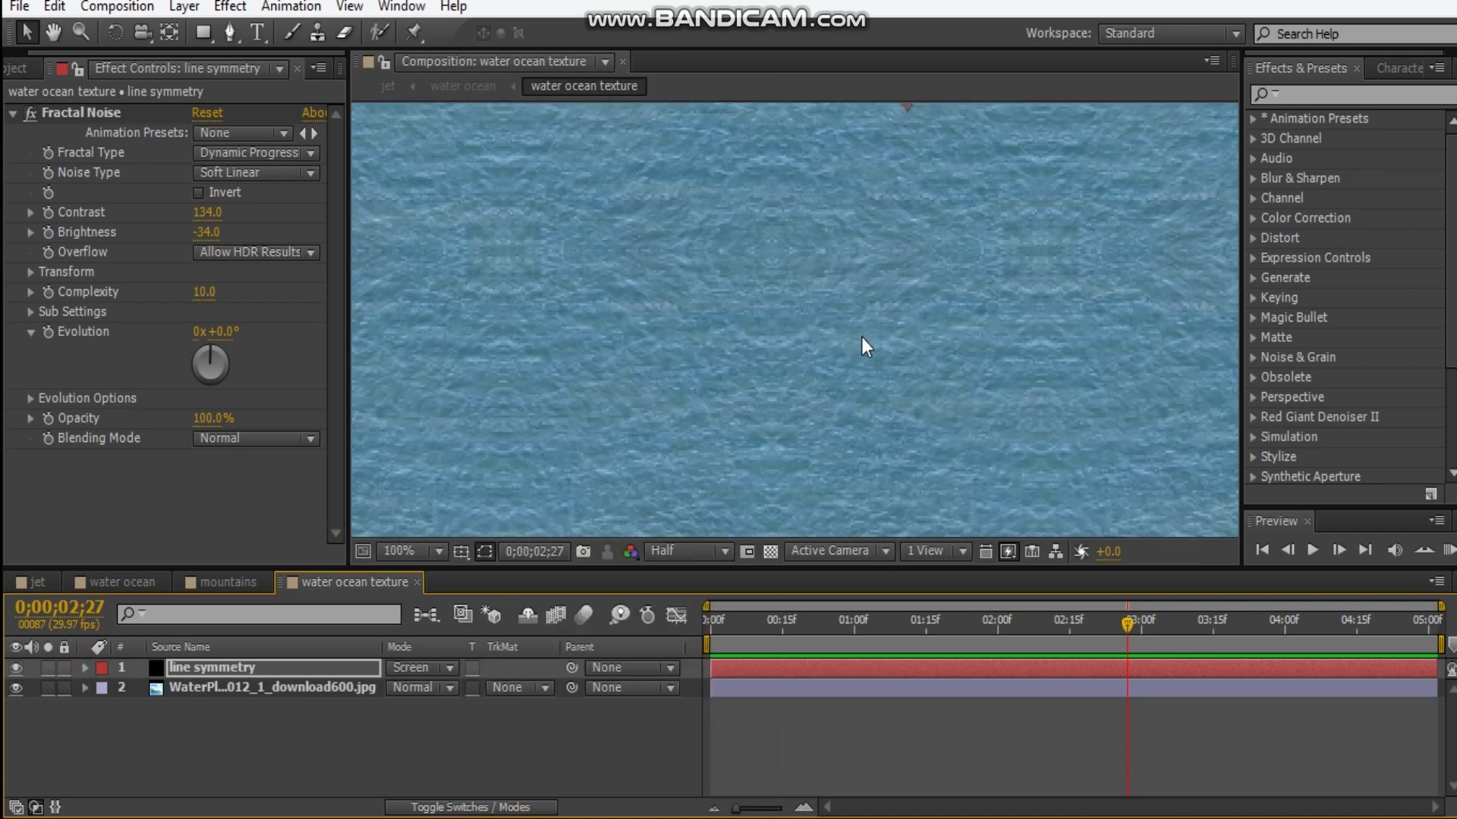
Step: Set the line symmetry layer's opacity to 20%
click(353, 668)
key(t)
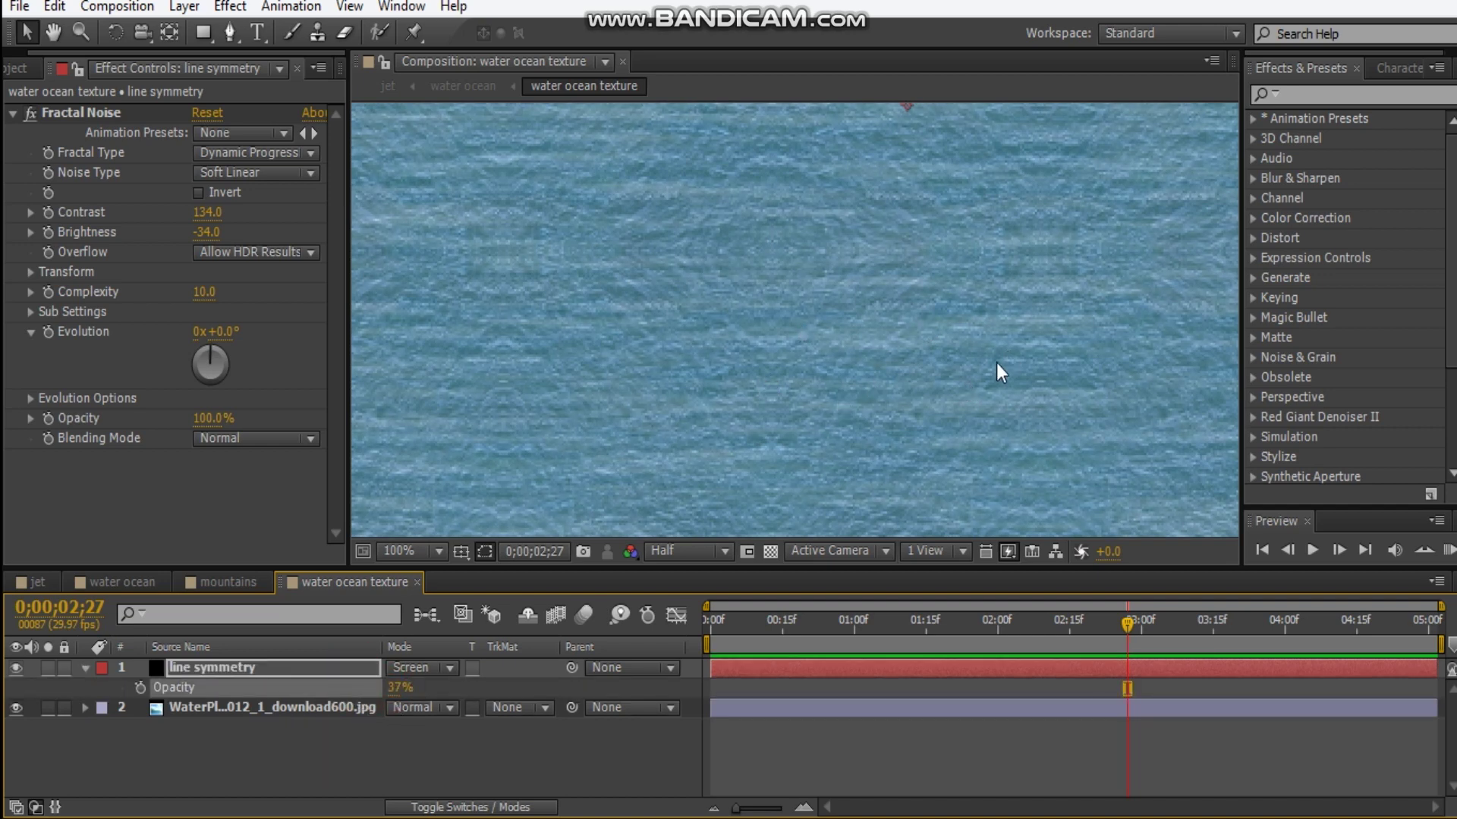
click(394, 687)
text(20)
key(Return)
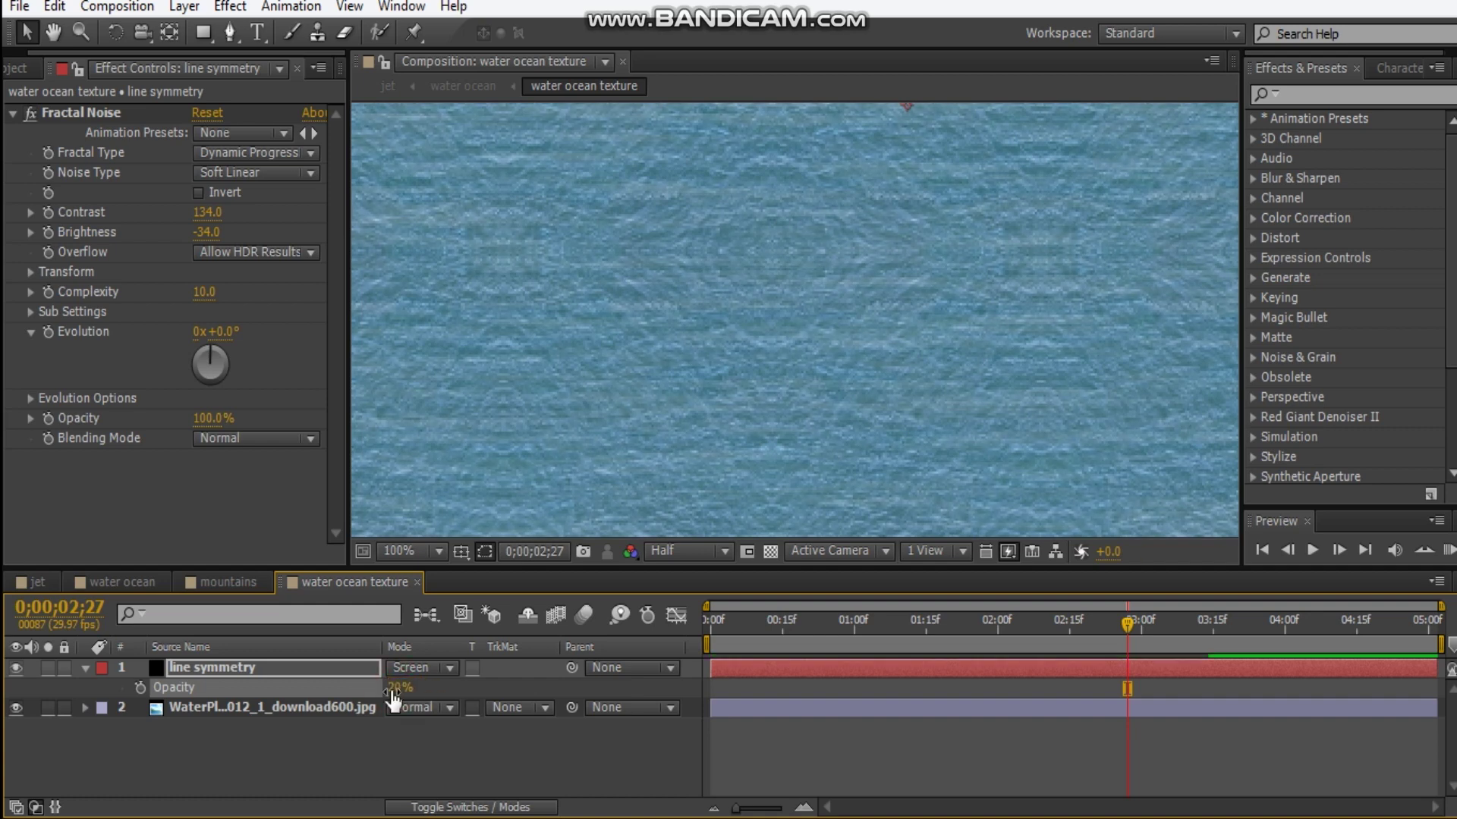
click(84, 667)
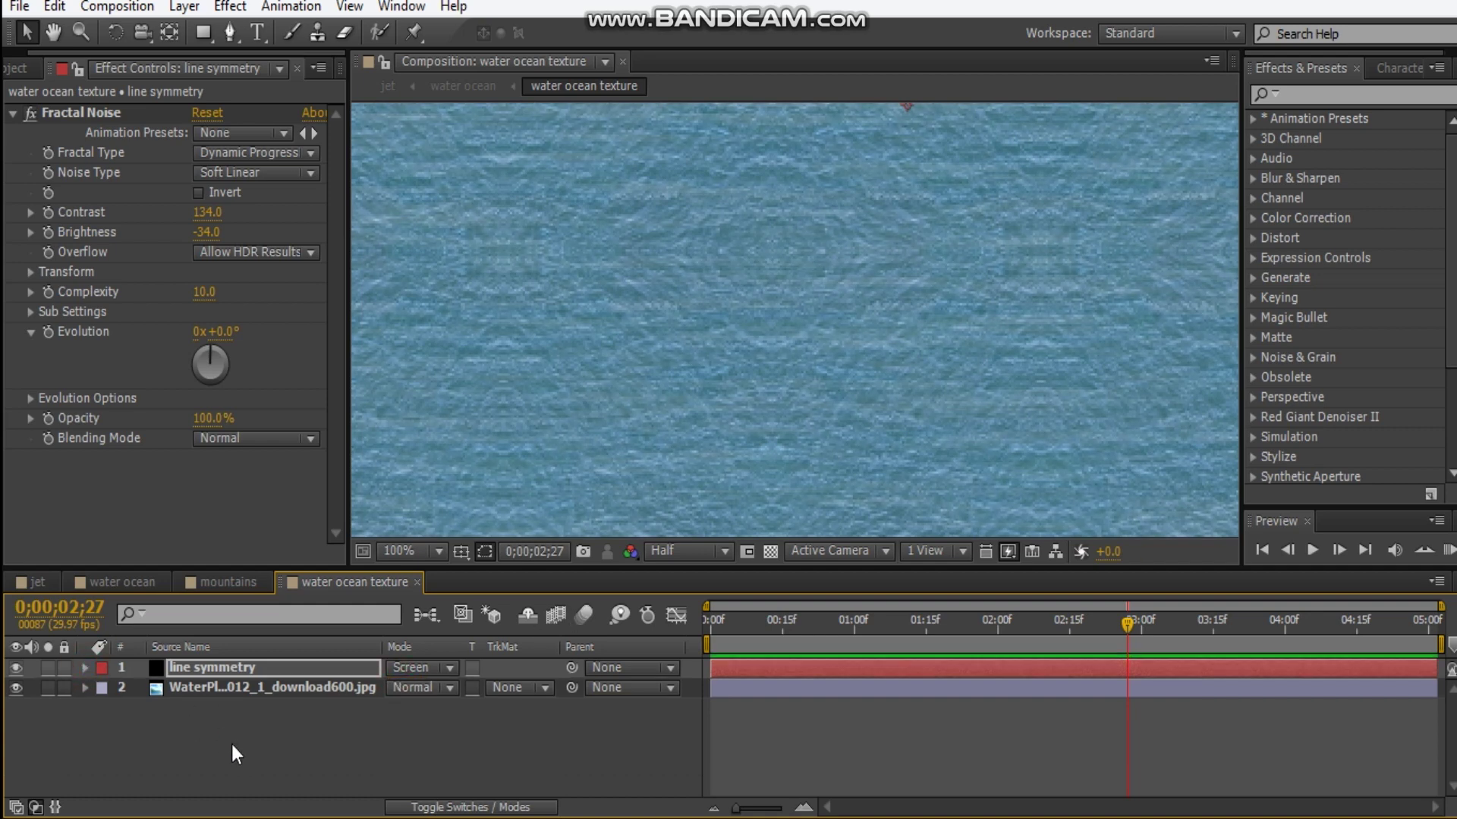
Step: Create an adjustment layer above the line symmetry layer and name it "lighting"
click(231, 744)
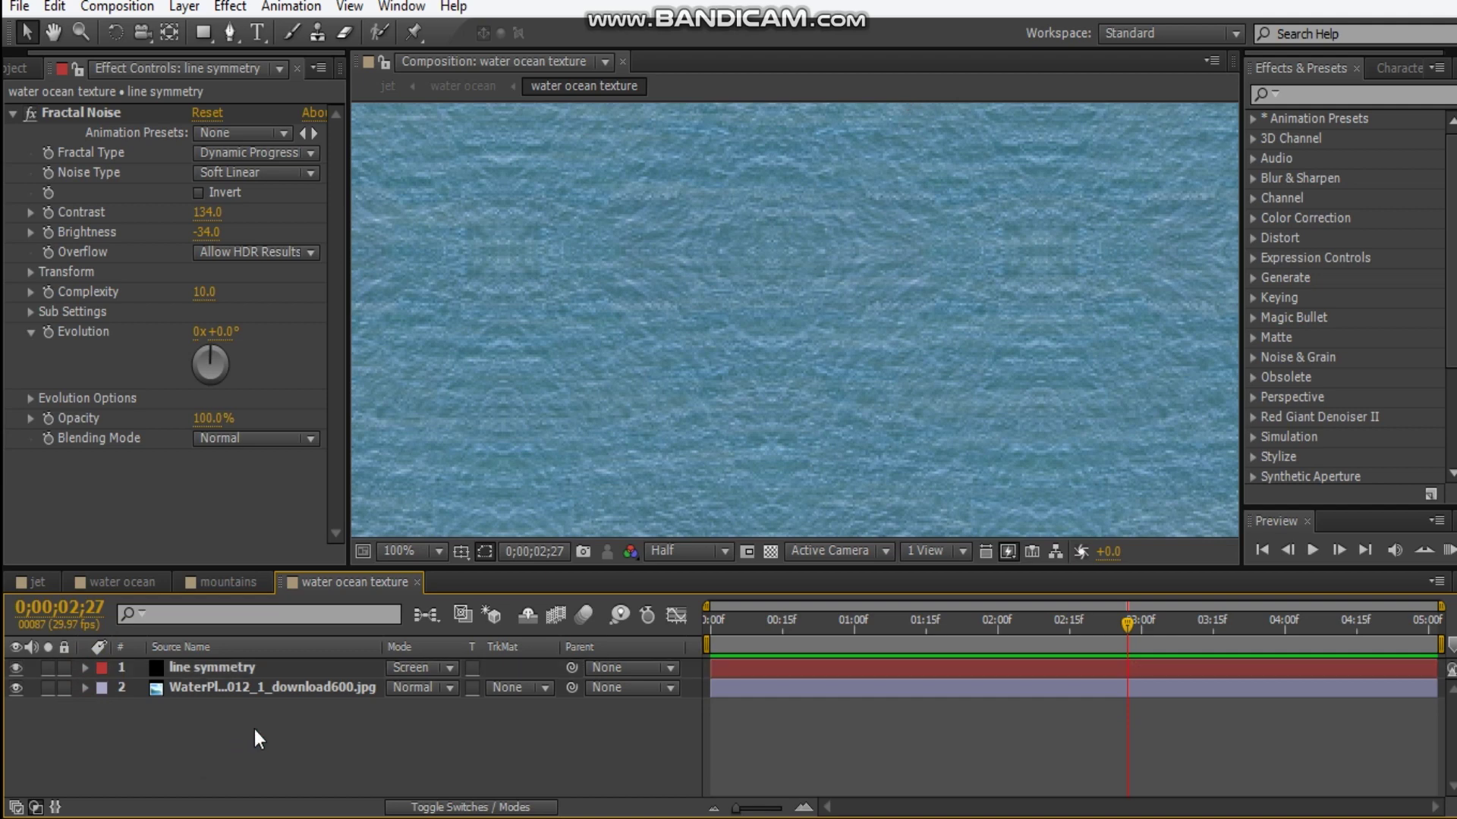
key(ctrl+alt+y)
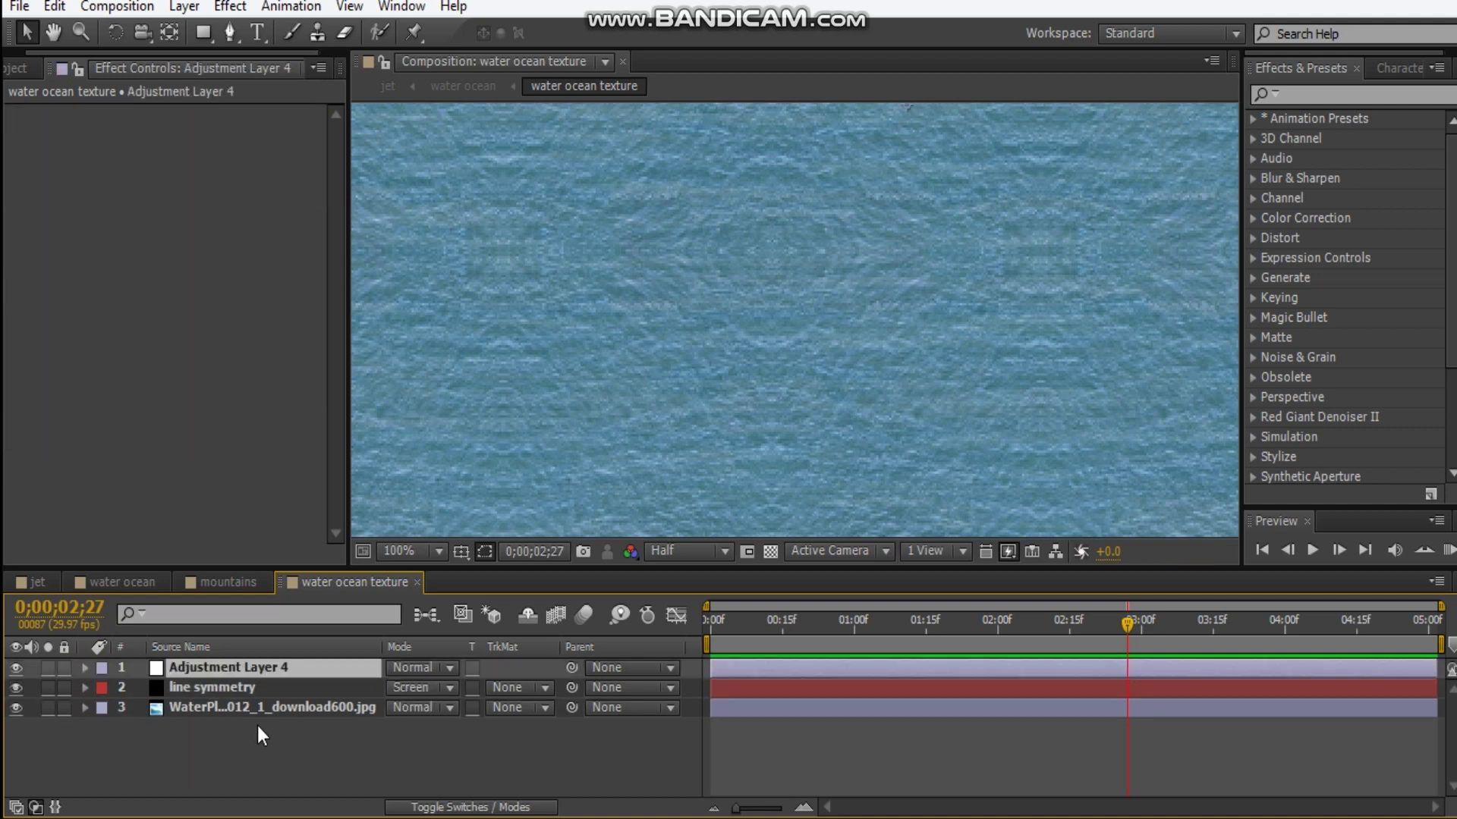
key(Return)
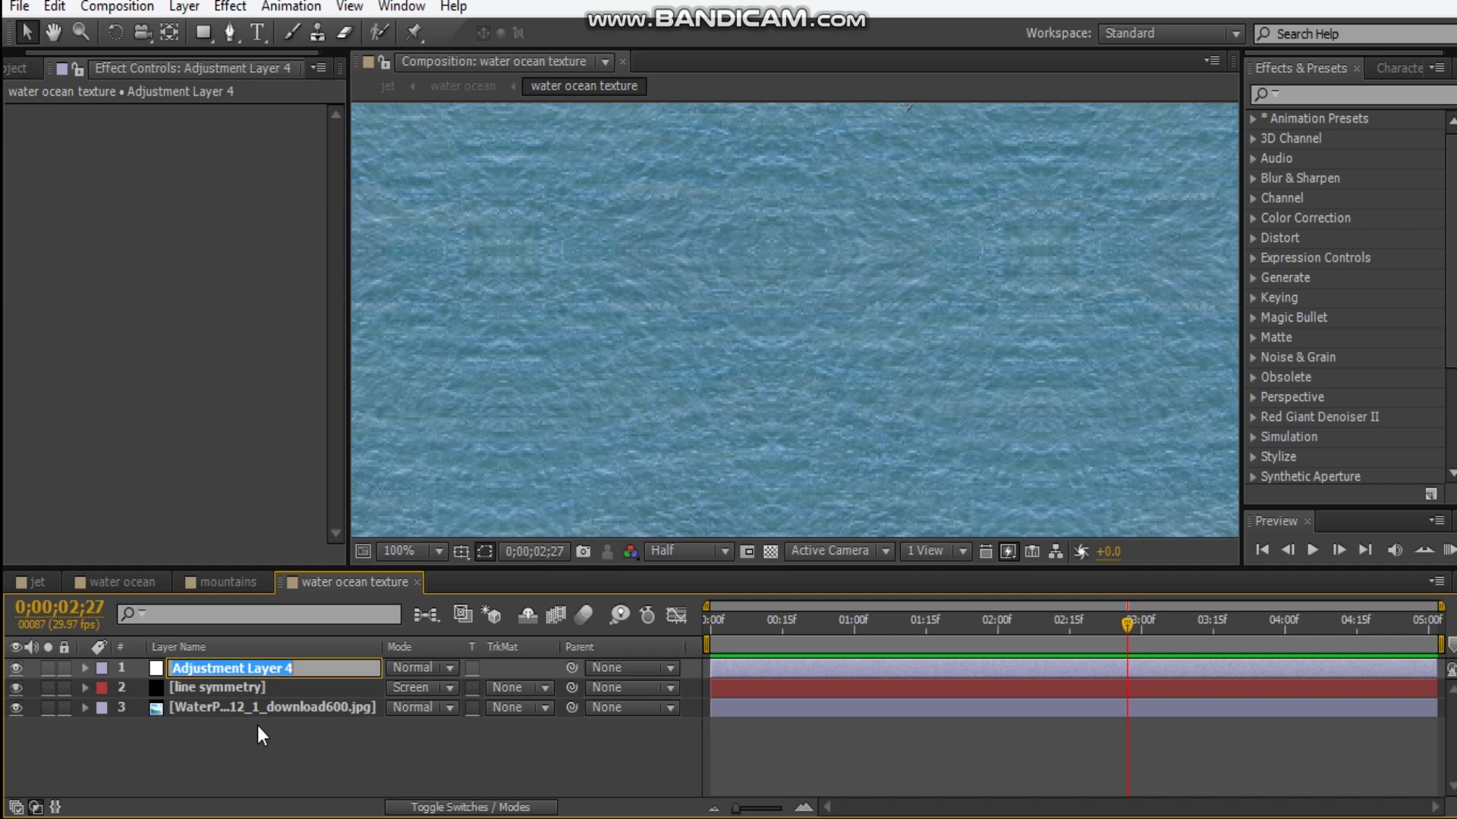
text(lighting)
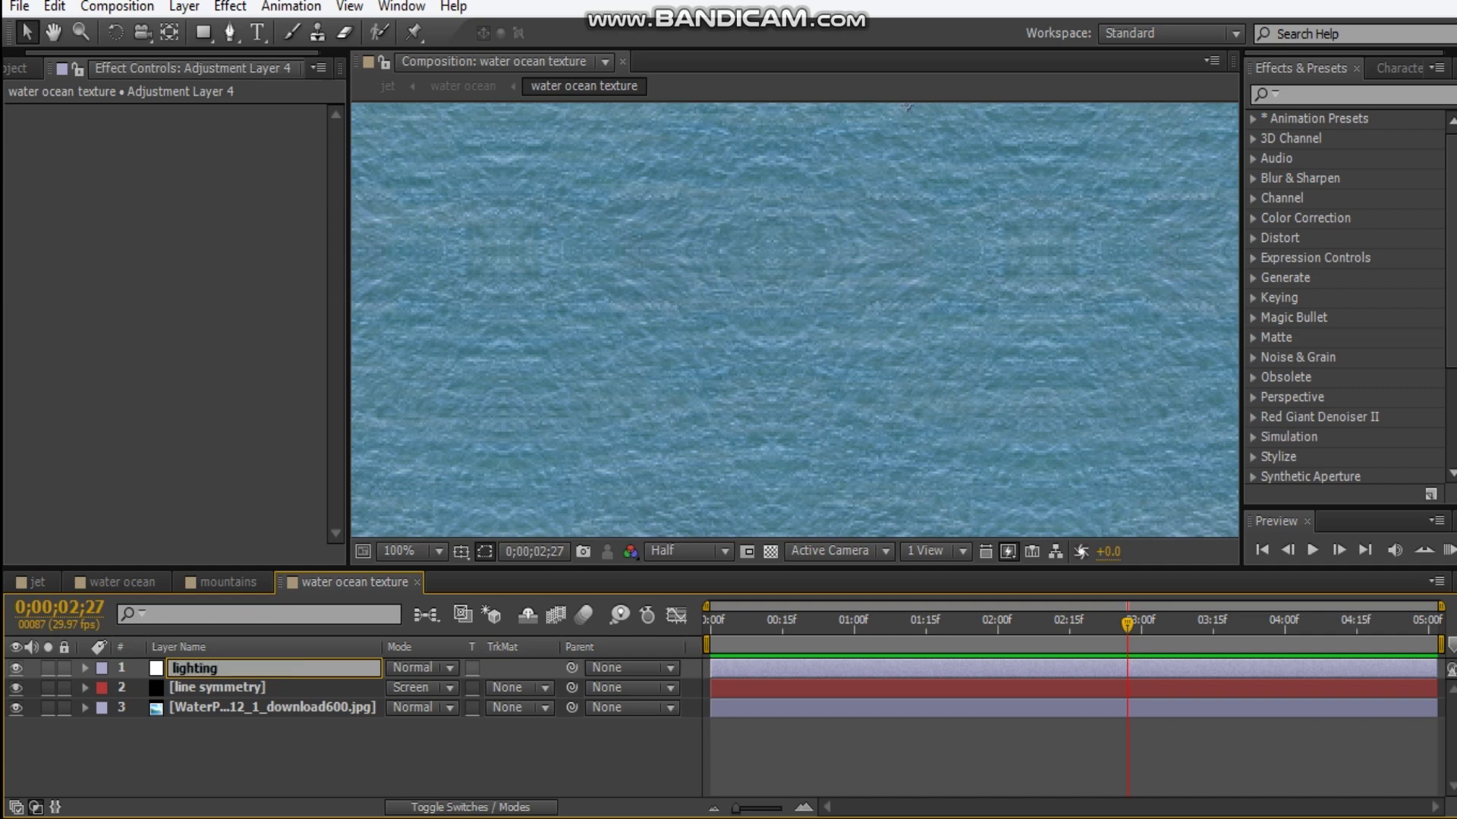
click(260, 731)
Step: Apply the Curves effect to the lighting layer and pull the middle of the RGB curve down to darken the water
right_click(83, 337)
click(82, 338)
click(56, 377)
click(349, 592)
right_click(88, 227)
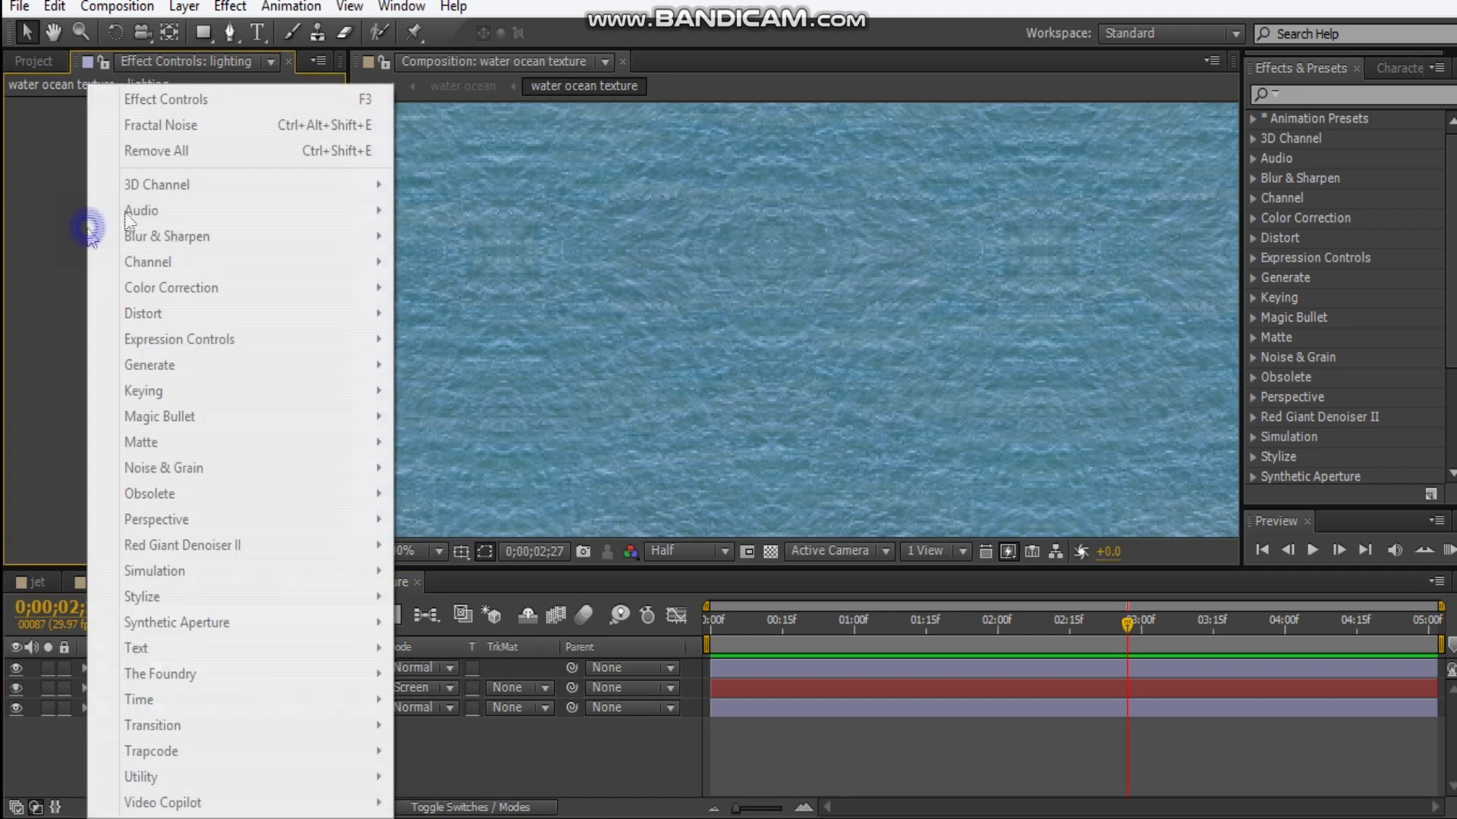
click(3, 348)
right_click(80, 217)
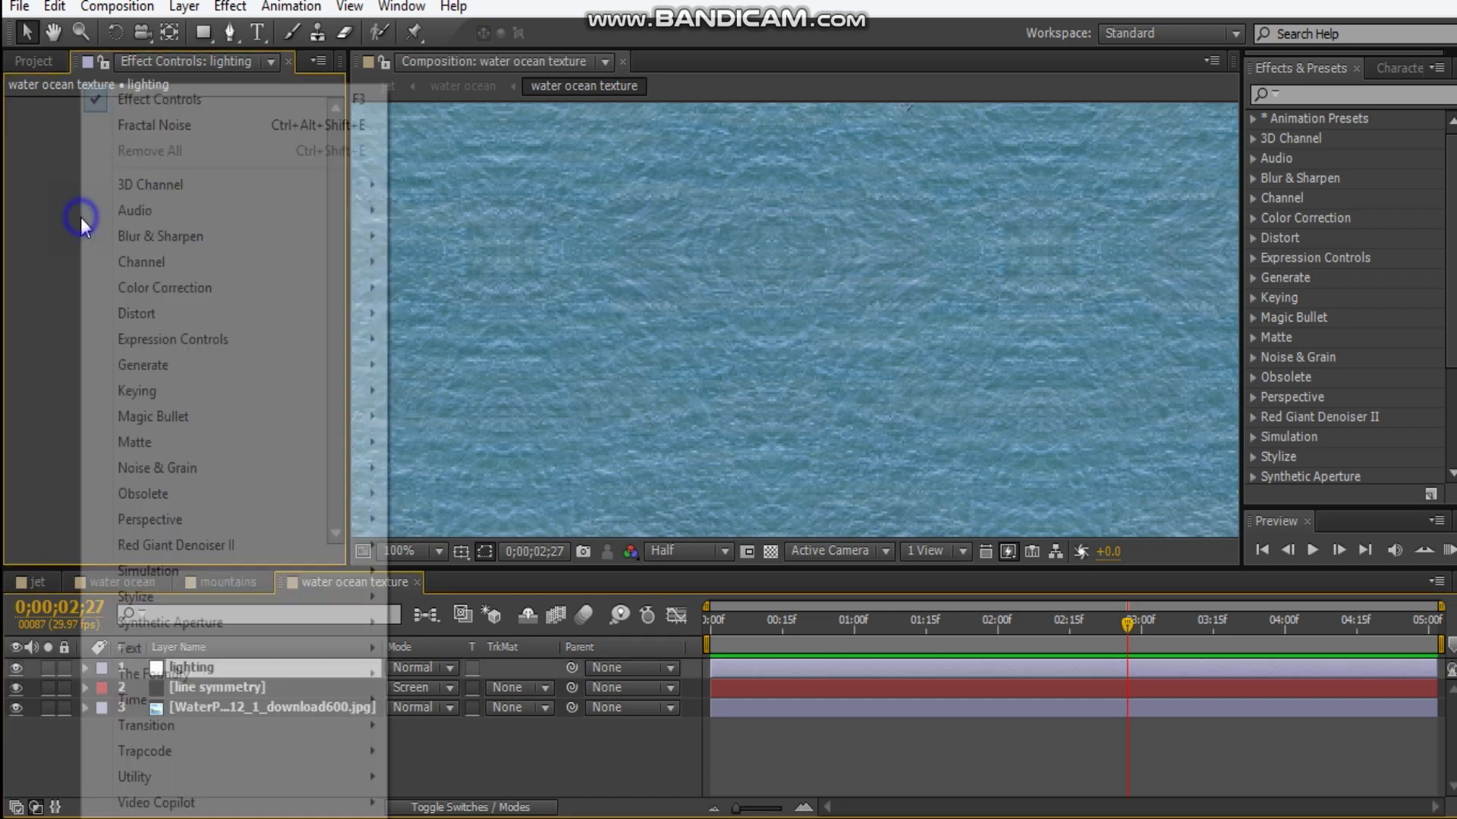
click(226, 287)
click(510, 488)
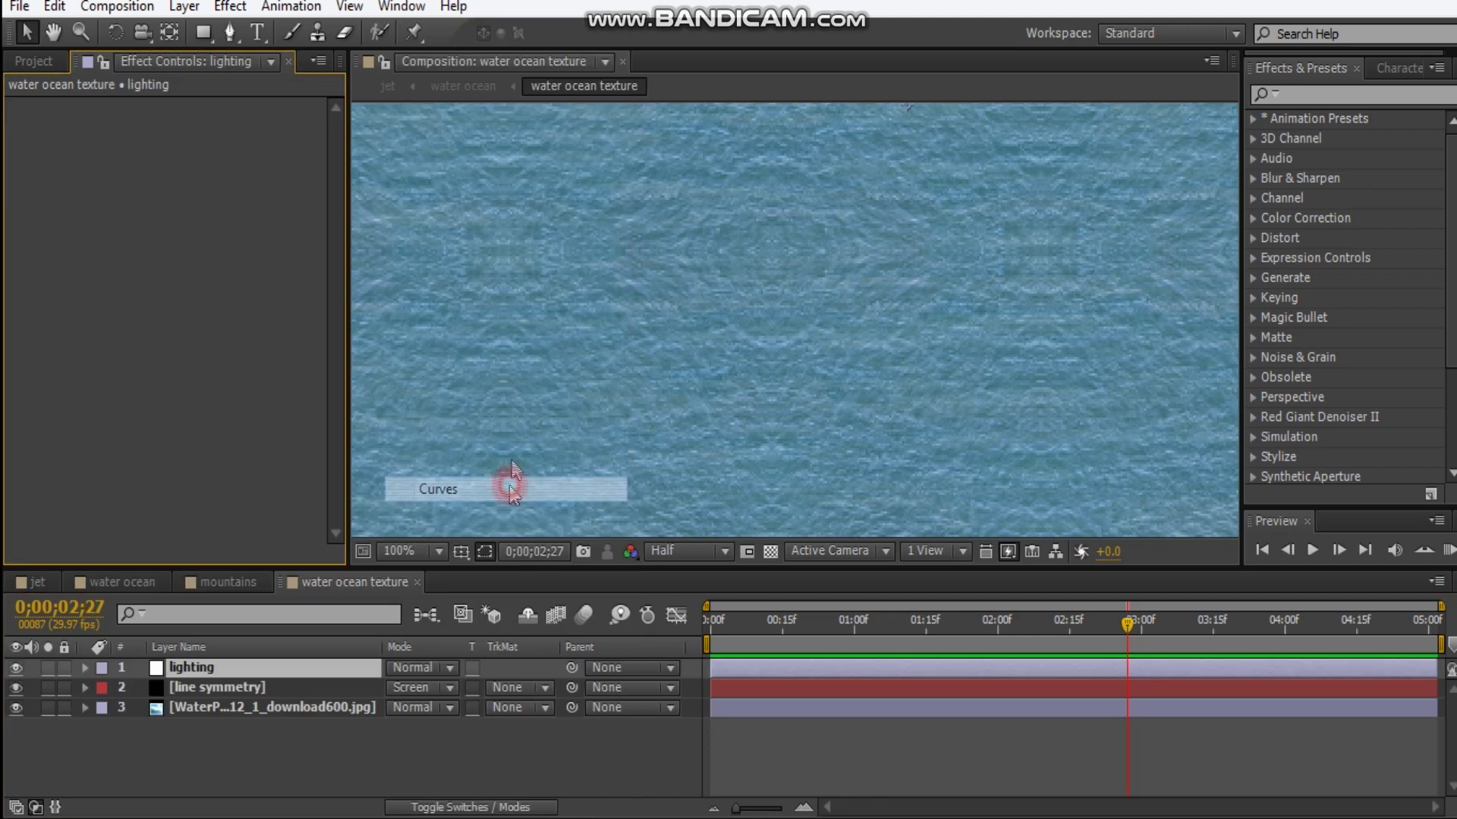
scroll(829, 261, down, 4)
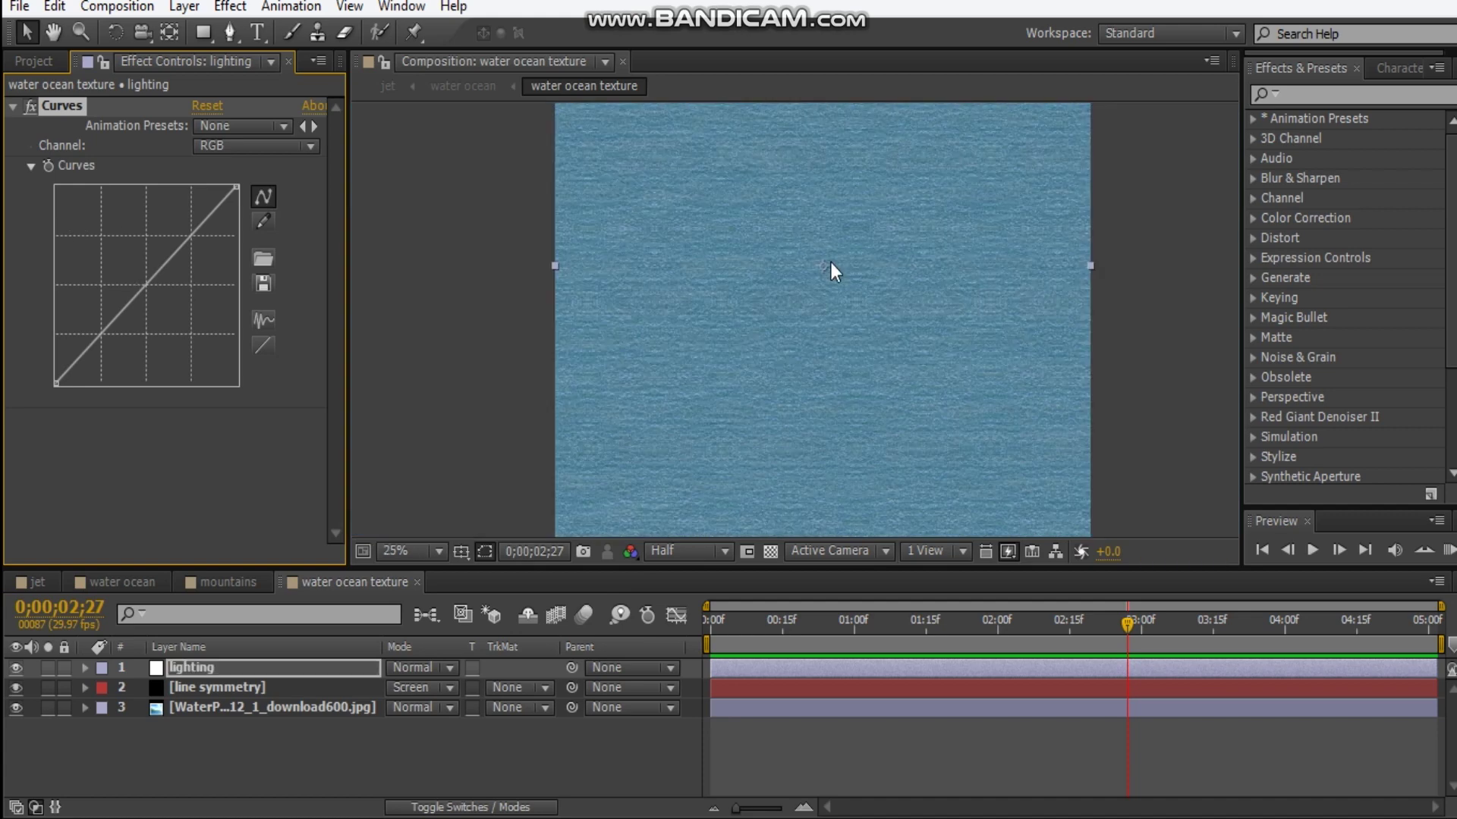
drag(152, 308, 157, 321)
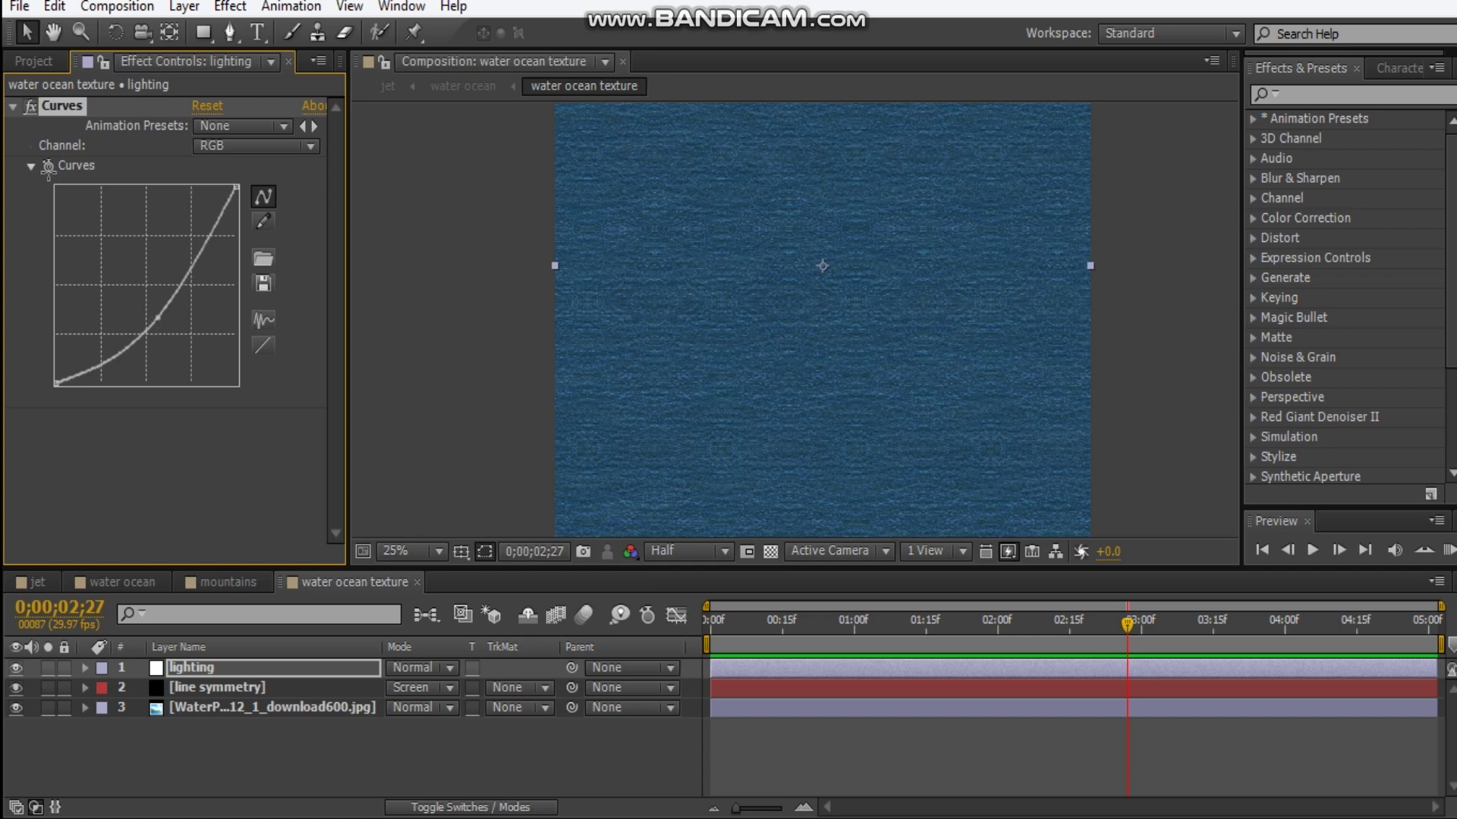
Step: Draw a rectangular mask over the lower half of the lighting layer and feather it by 606 pixels
click(54, 102)
click(204, 33)
scroll(609, 260, down, 1)
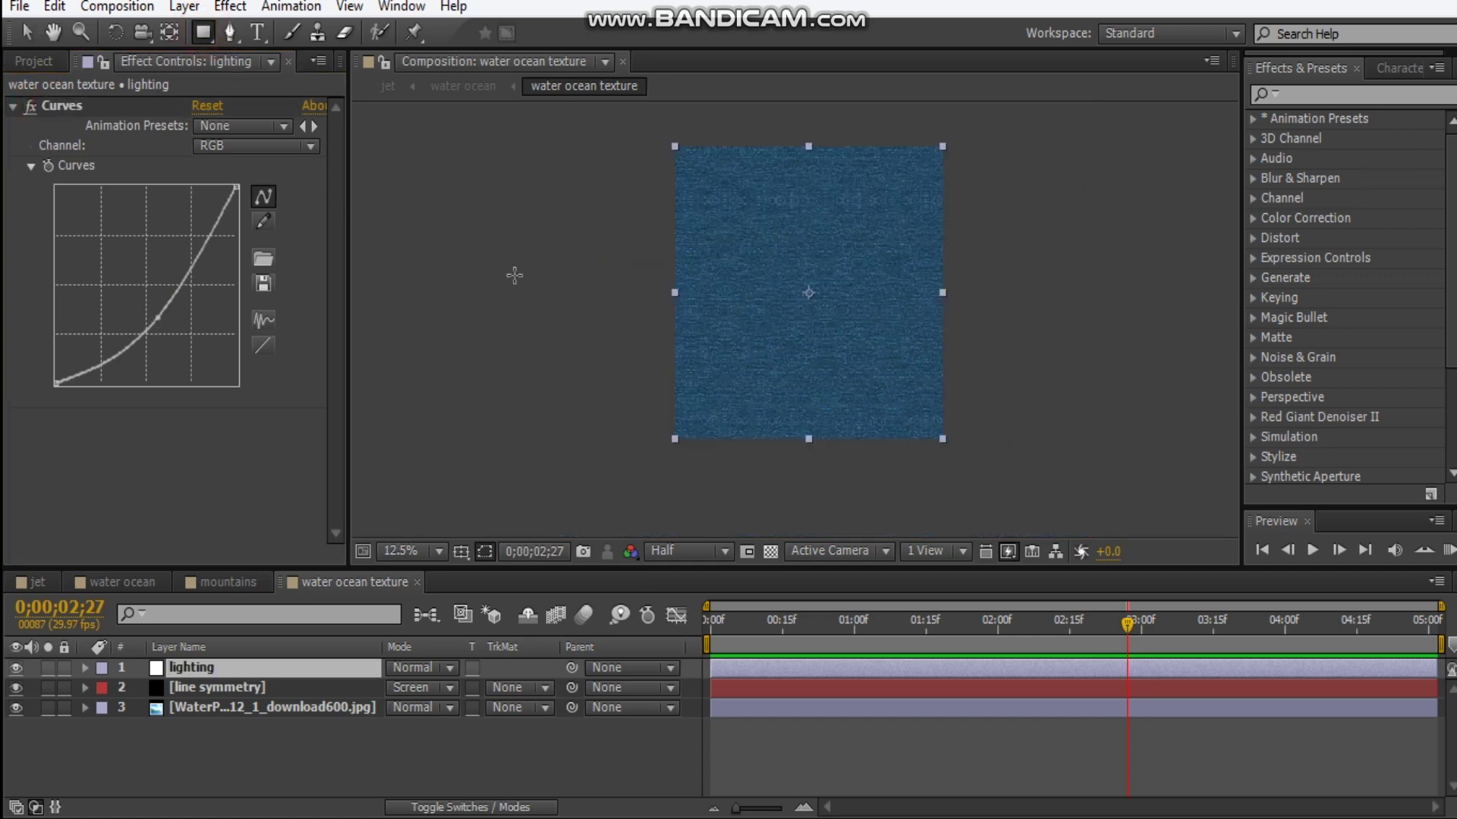
drag(990, 462, 590, 270)
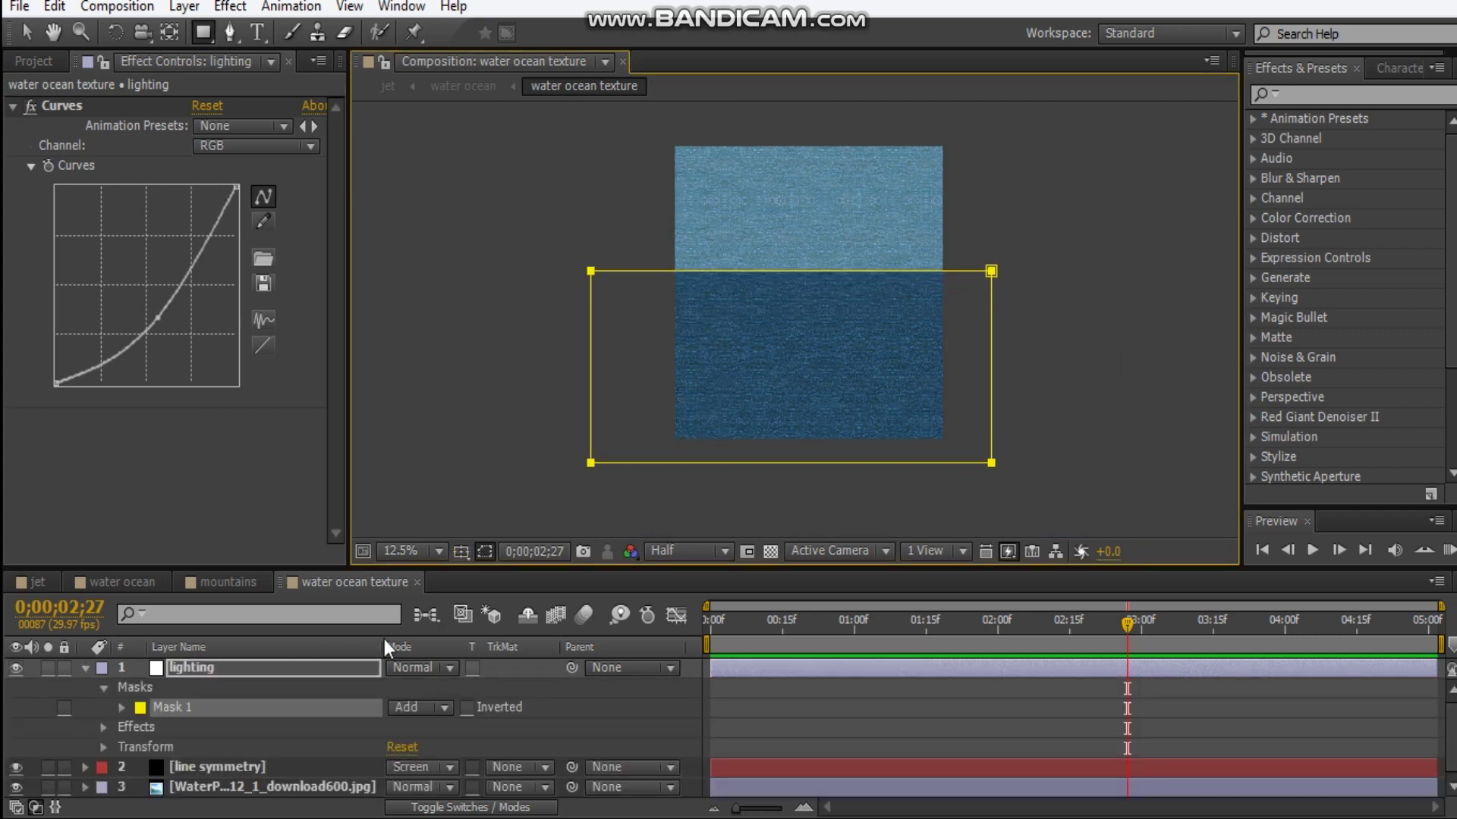
key(f)
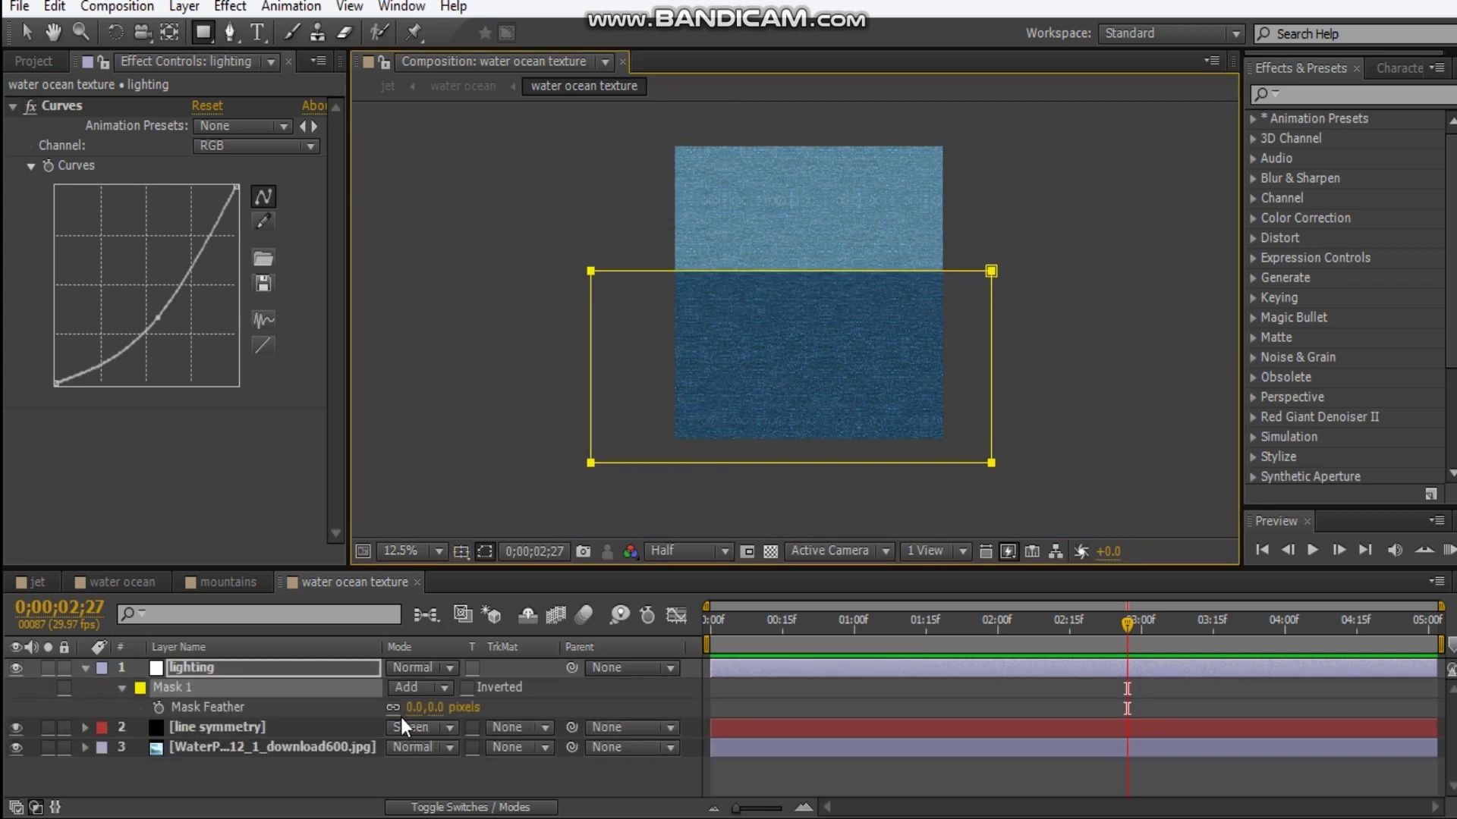
drag(417, 713, 698, 688)
drag(1027, 664, 1034, 664)
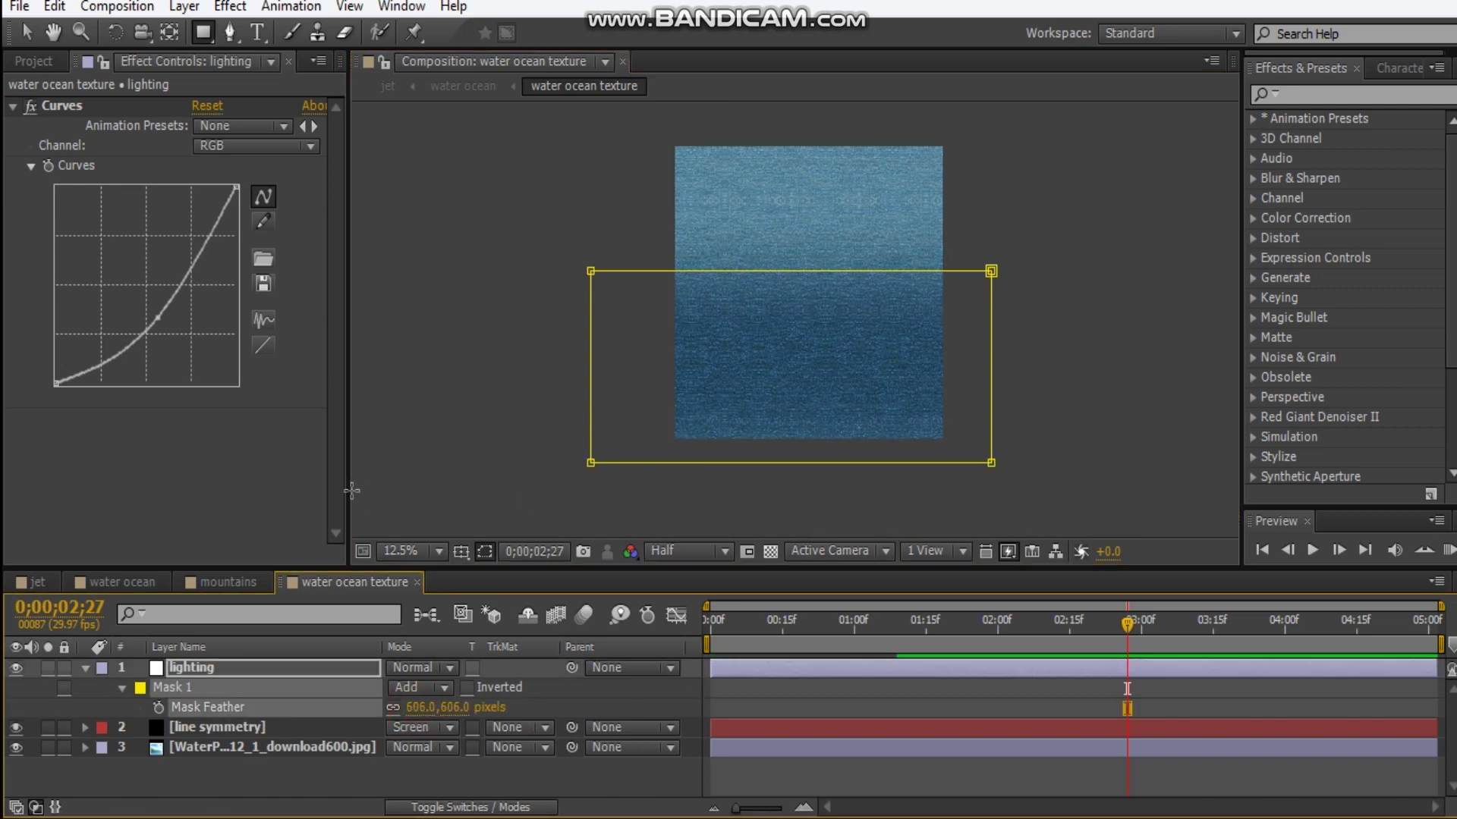
Step: Move the lighting layer's mask lower and raise its feather to 823 pixels
key(v)
click(710, 270)
drag(812, 334, 828, 359)
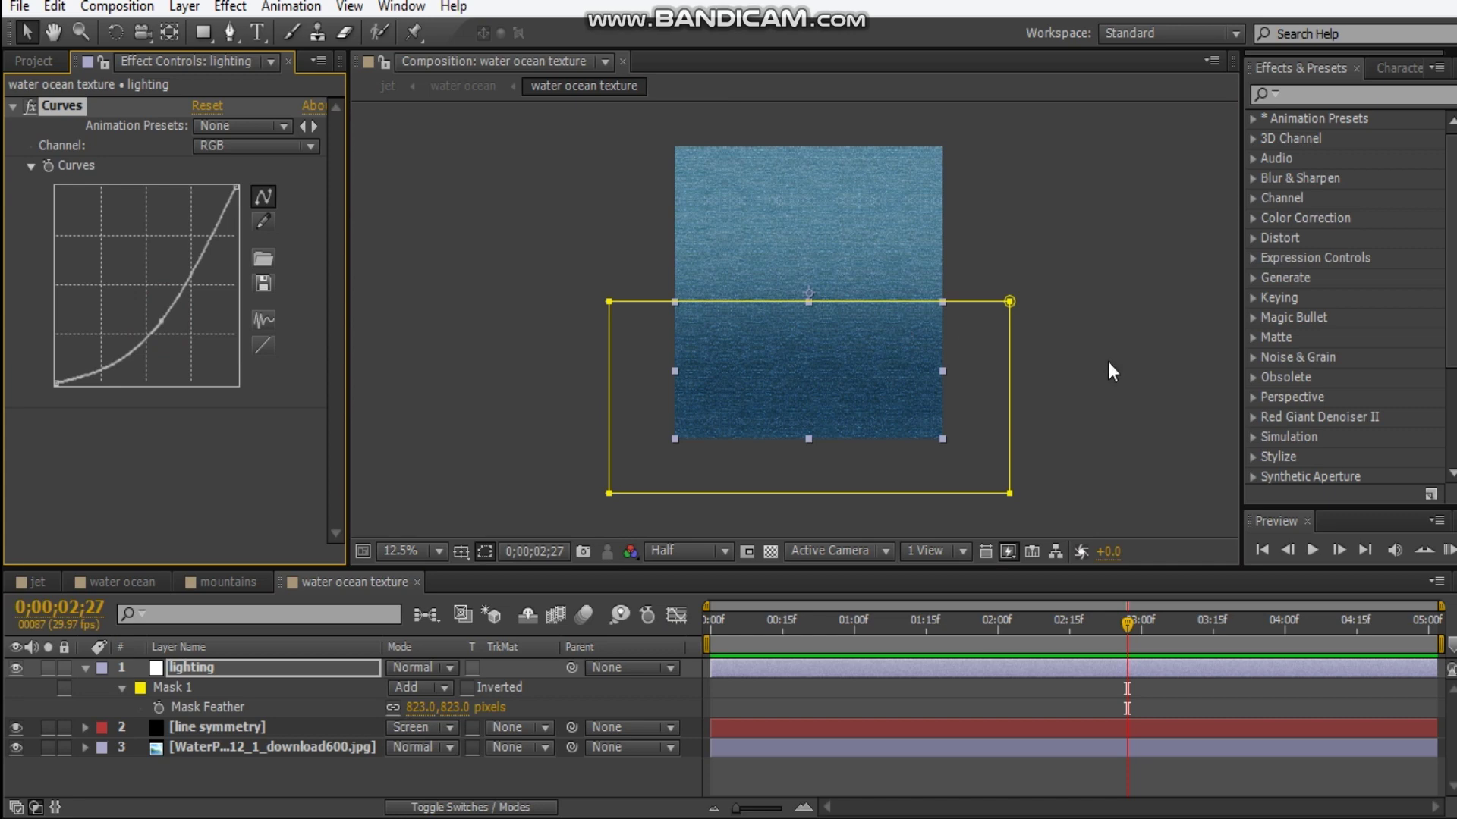
click(1107, 362)
drag(651, 310, 607, 336)
scroll(619, 335, up, 1)
drag(643, 235, 716, 233)
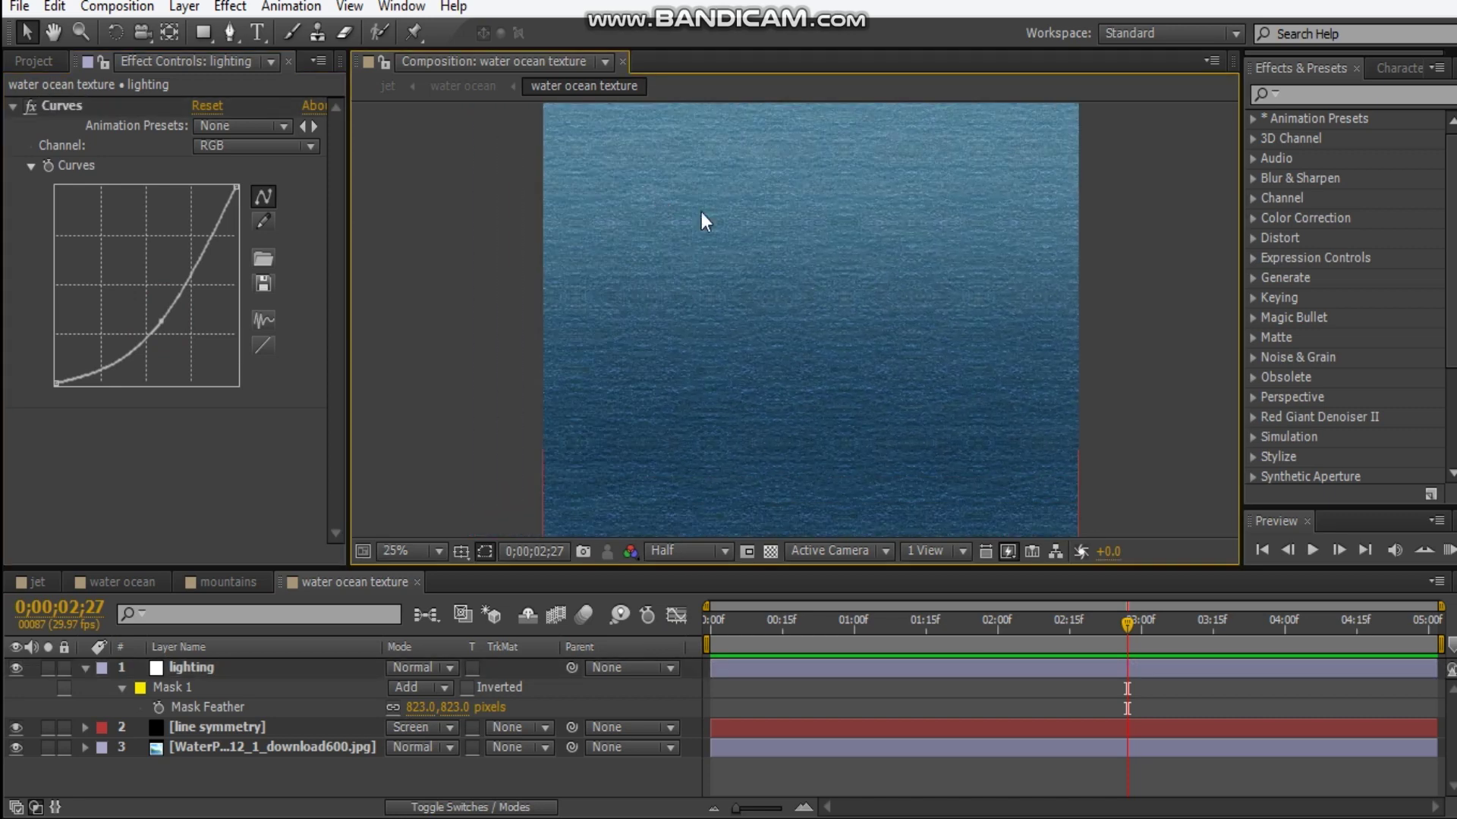
click(83, 667)
Step: Shift the water image layer horizontally to position 3660, 1000 and set a Position keyframe there at 0;00;00;00
click(266, 685)
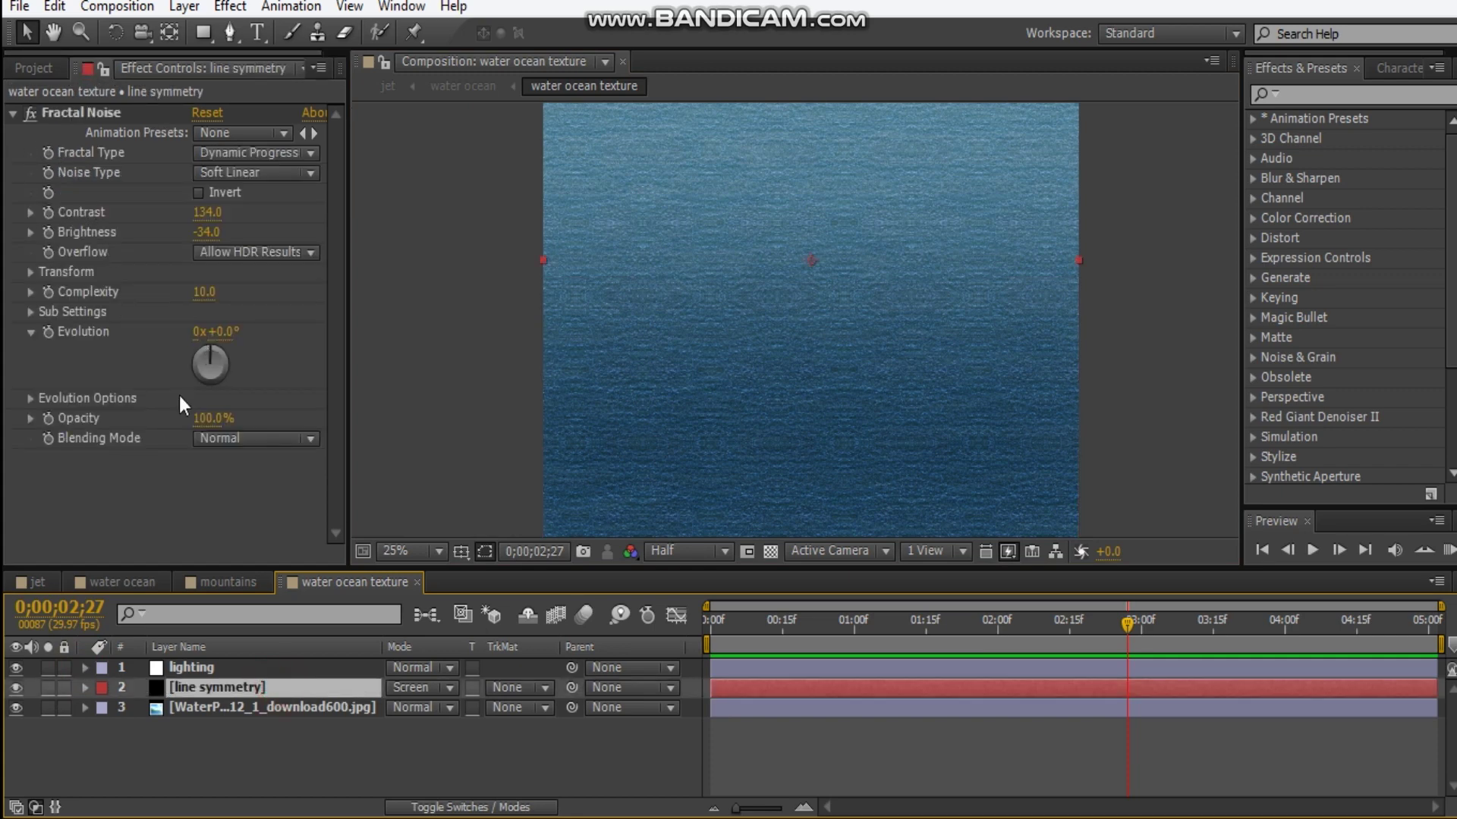
click(312, 707)
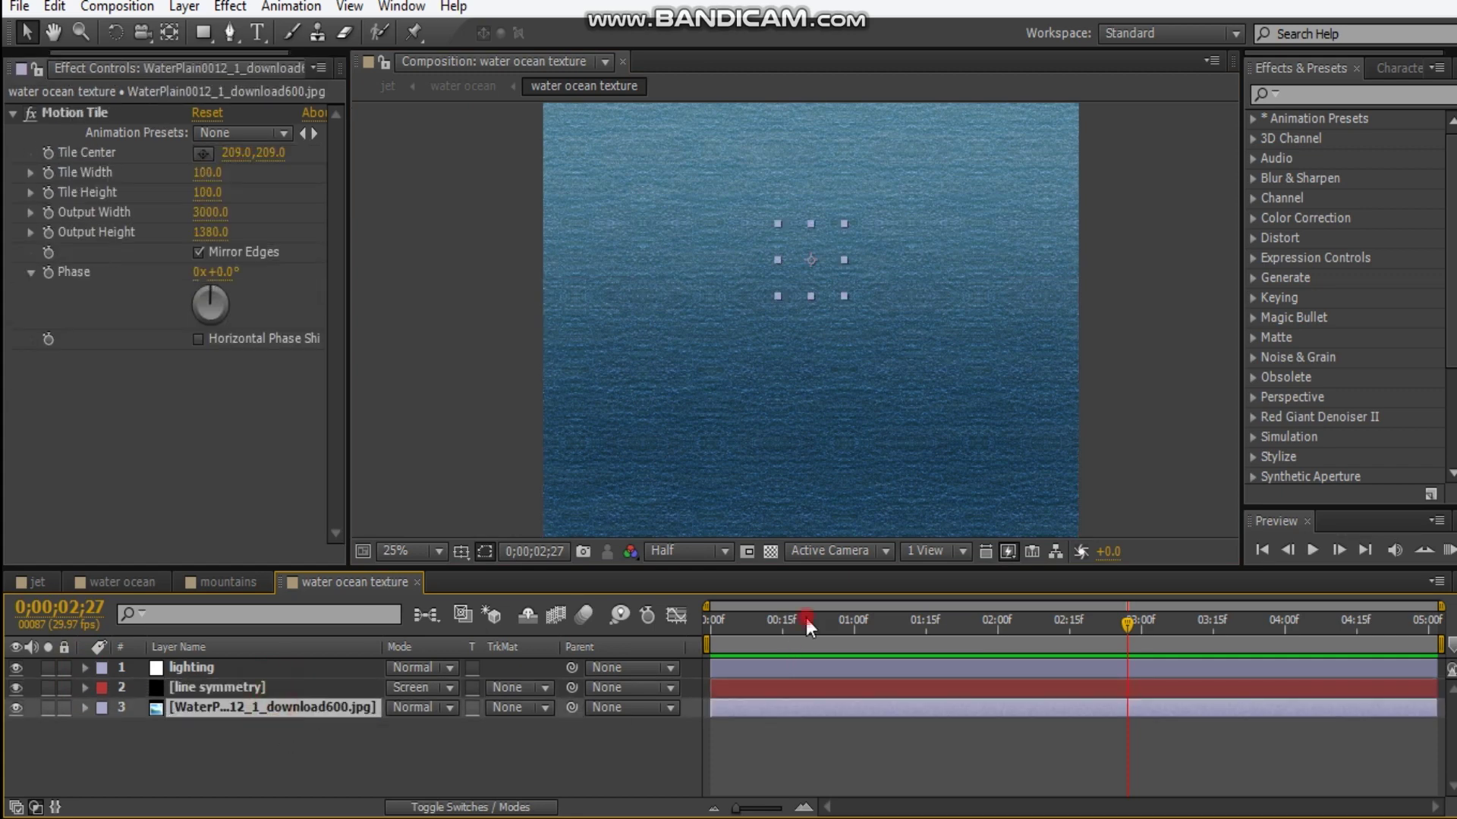
key(Home)
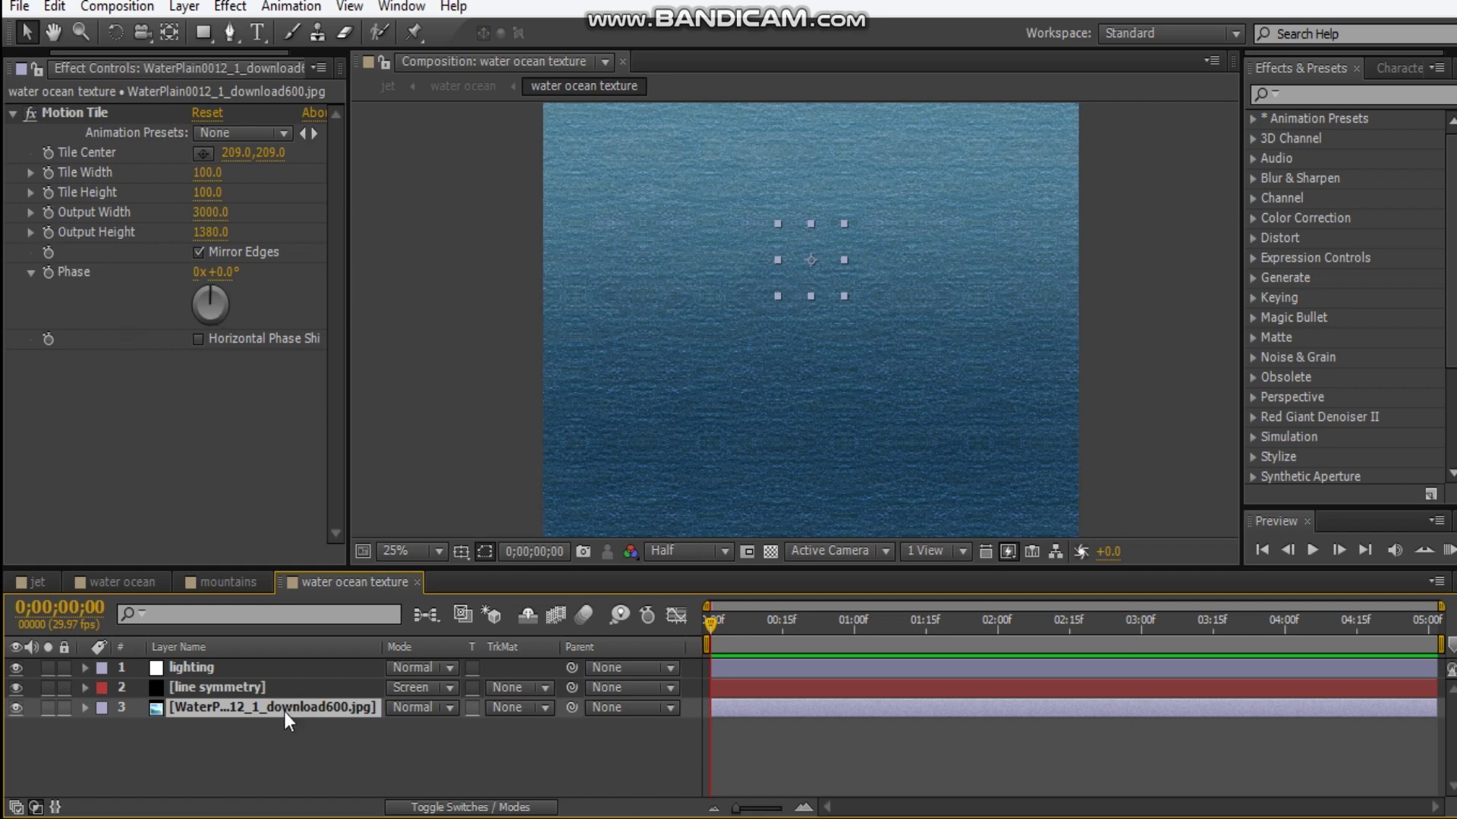
key(p)
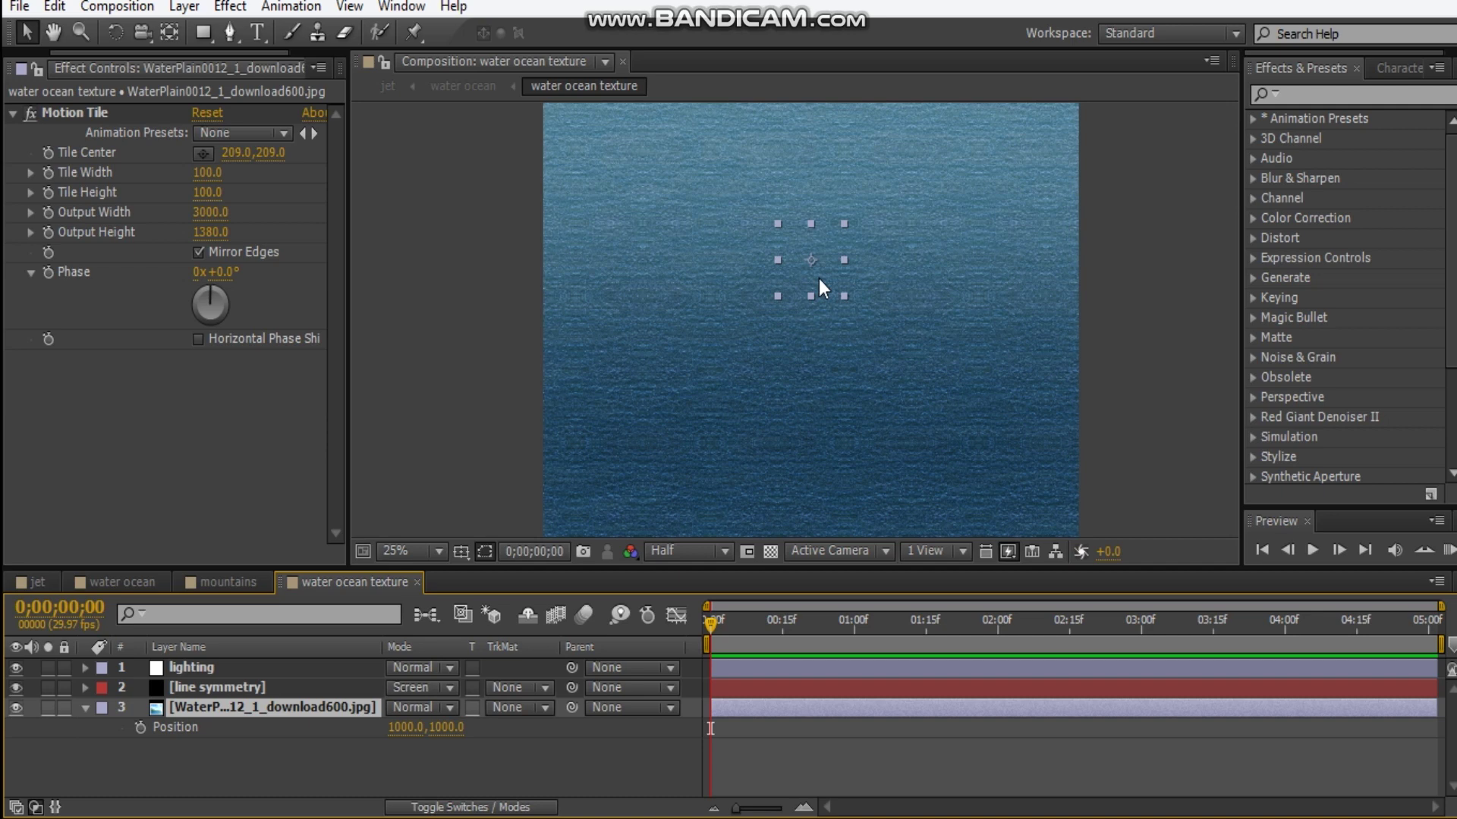
drag(817, 280, 1247, 256)
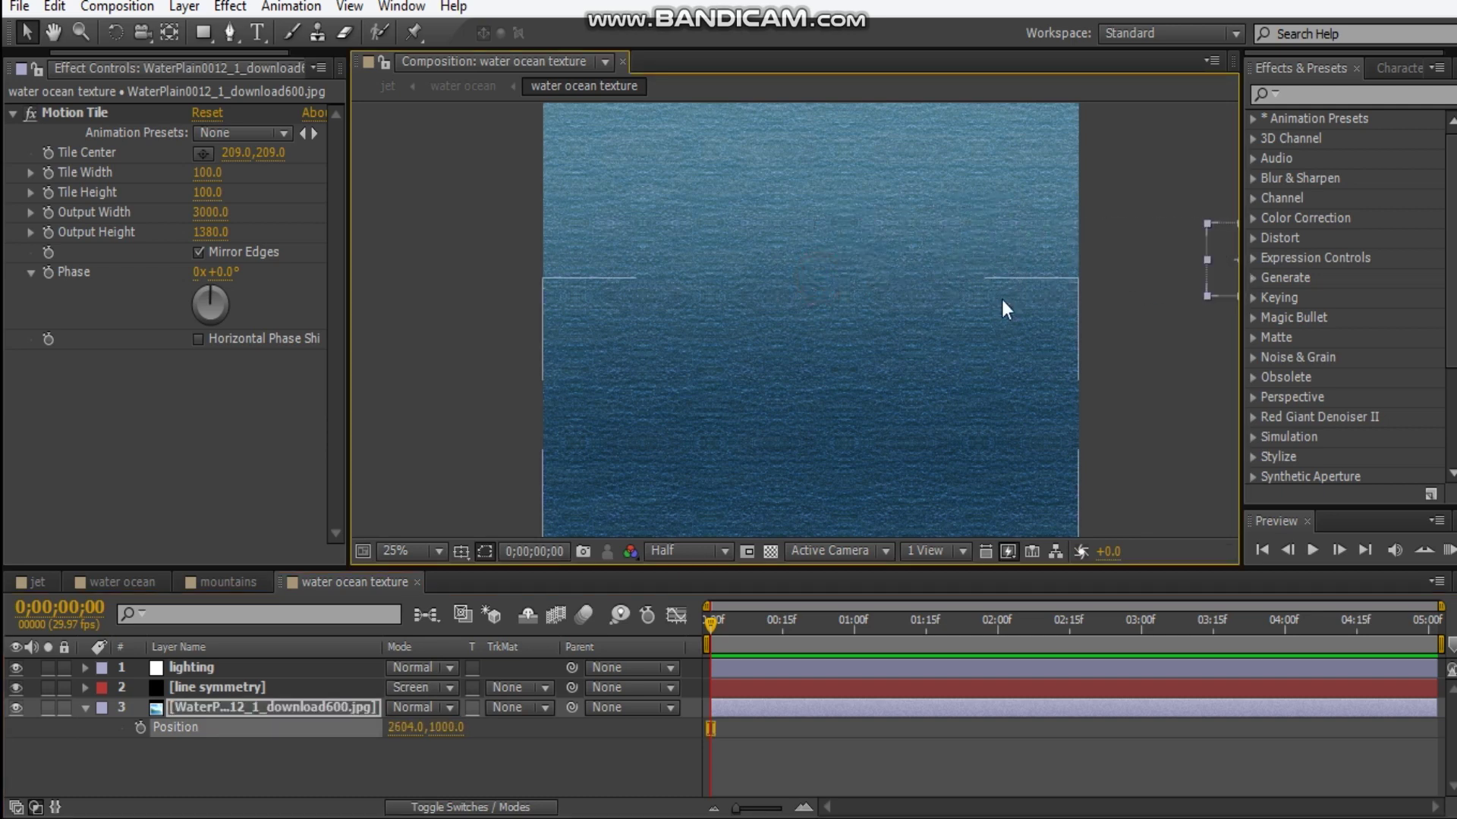
key(comma)
drag(1012, 298, 1197, 296)
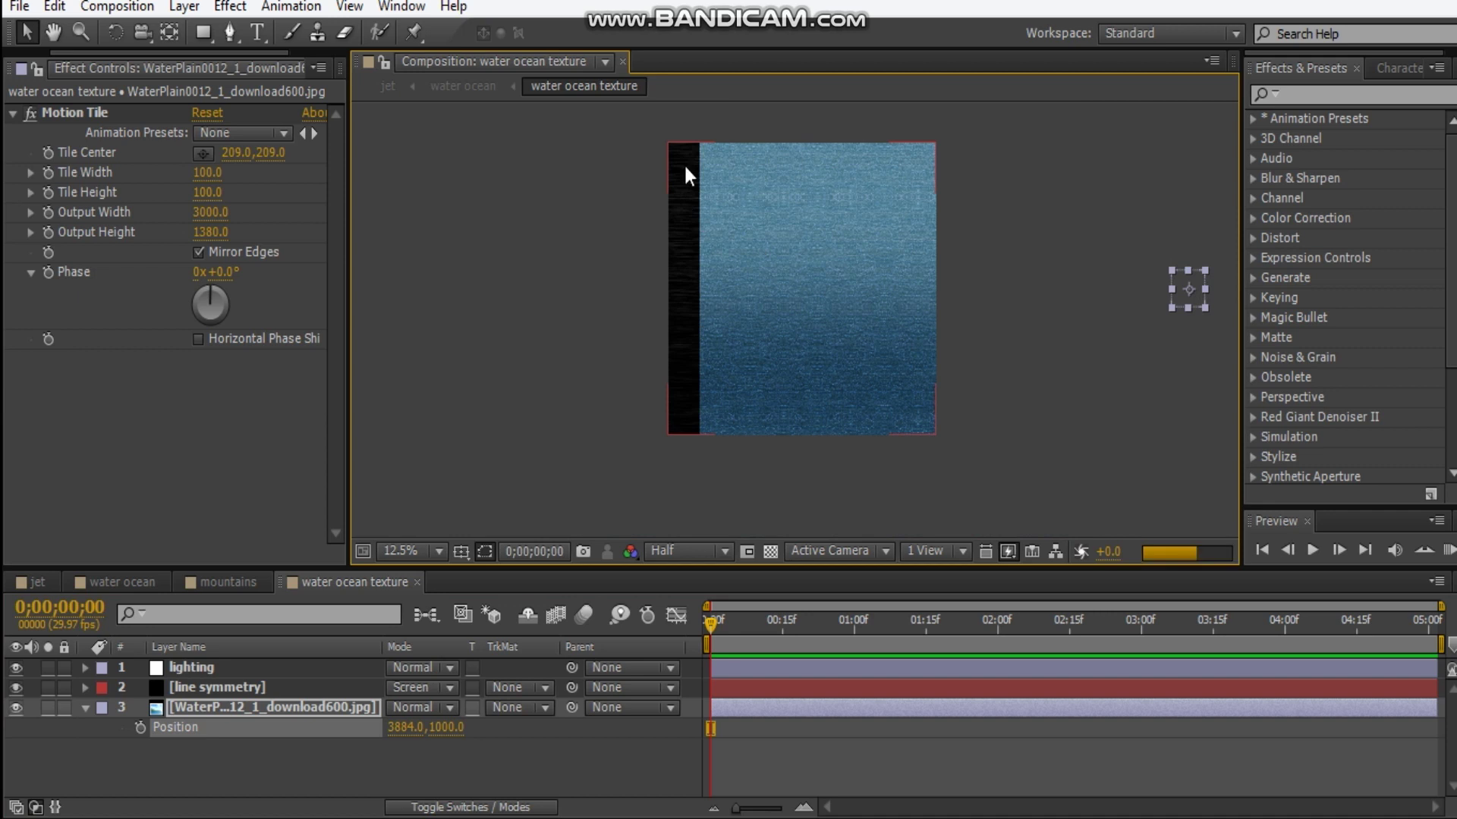
drag(1199, 305, 1172, 311)
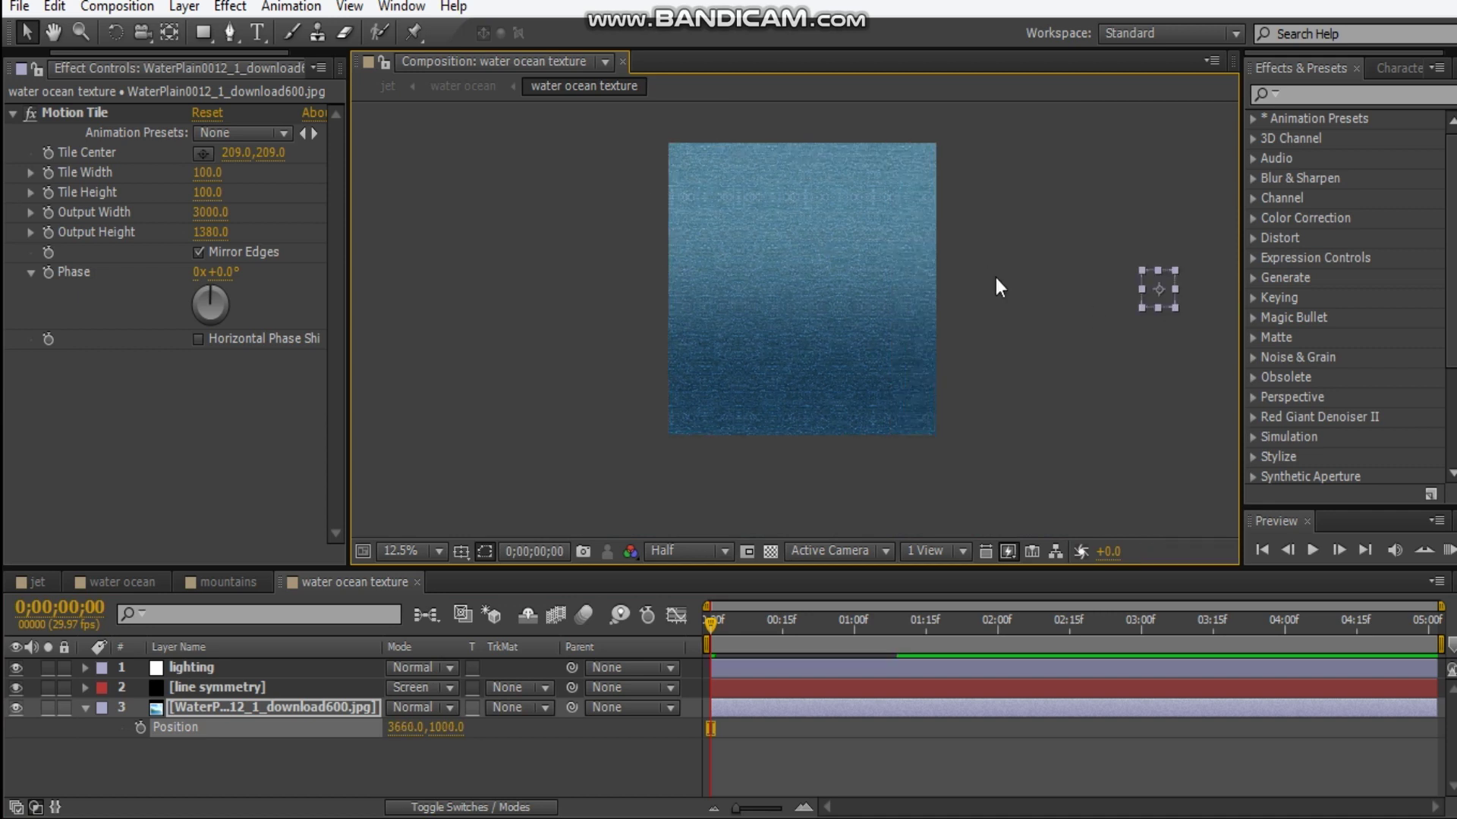
click(140, 727)
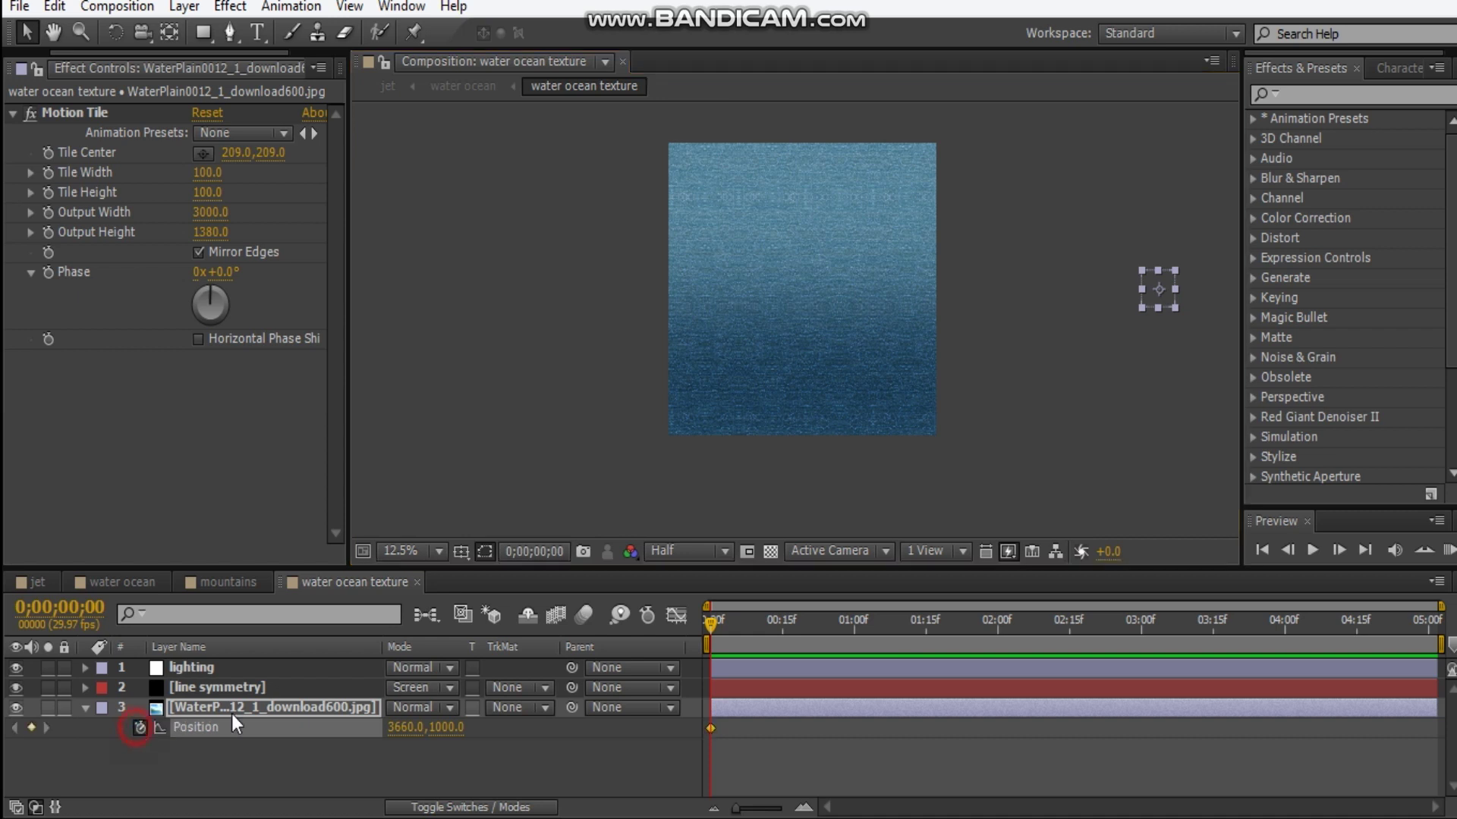
Step: At 0;00;05;01, move the water image layer horizontally across the composition to a Position keyframe of -2004, 1000
click(714, 640)
drag(745, 634, 1434, 634)
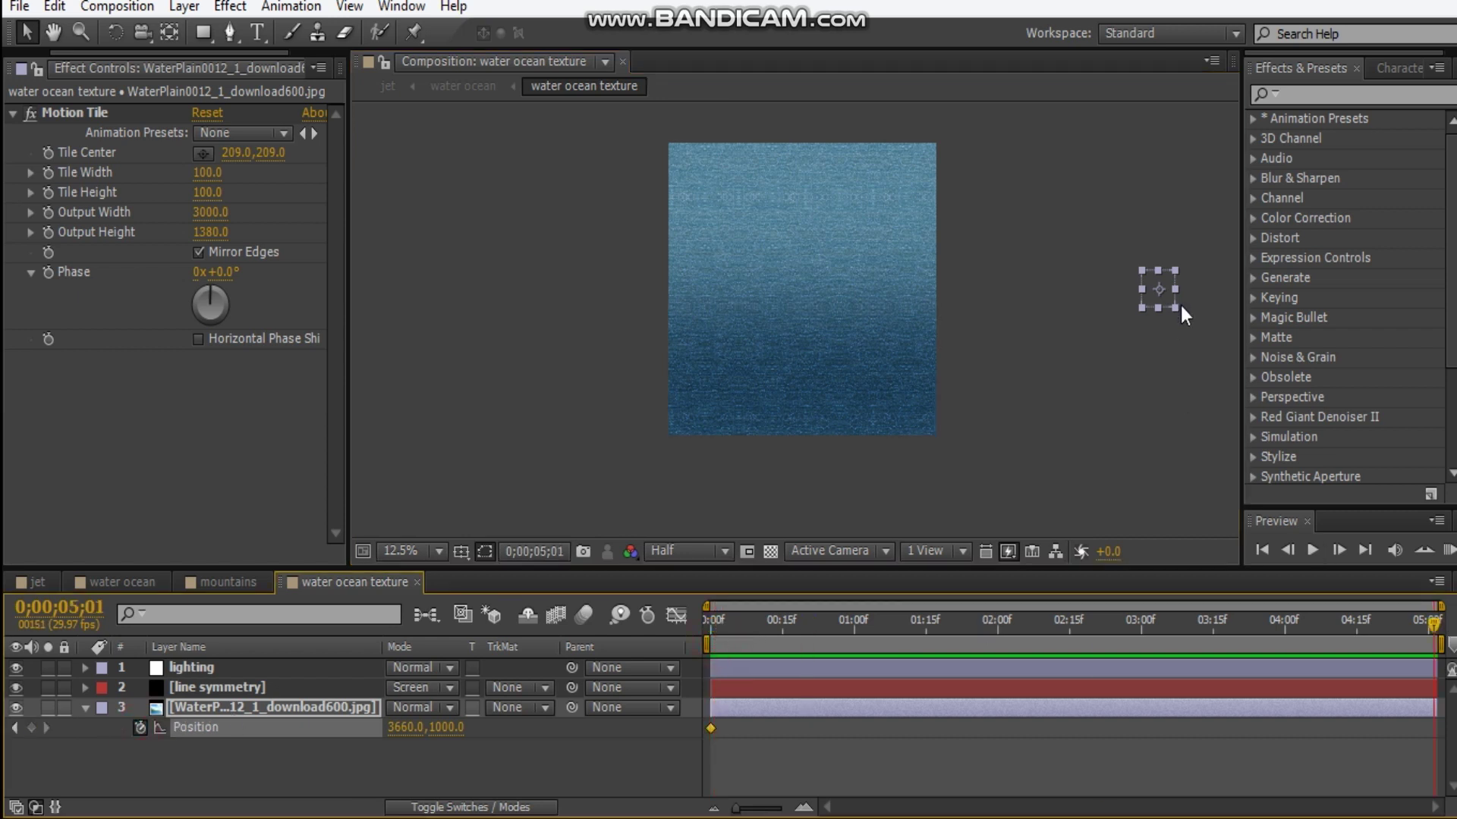
drag(1164, 304, 455, 369)
click(456, 301)
Step: Solo the water image layer and preview its horizontal drift from the start of the timeline
key(Home)
click(47, 707)
scroll(638, 385, up, 1)
drag(698, 383, 808, 365)
scroll(809, 364, down, 1)
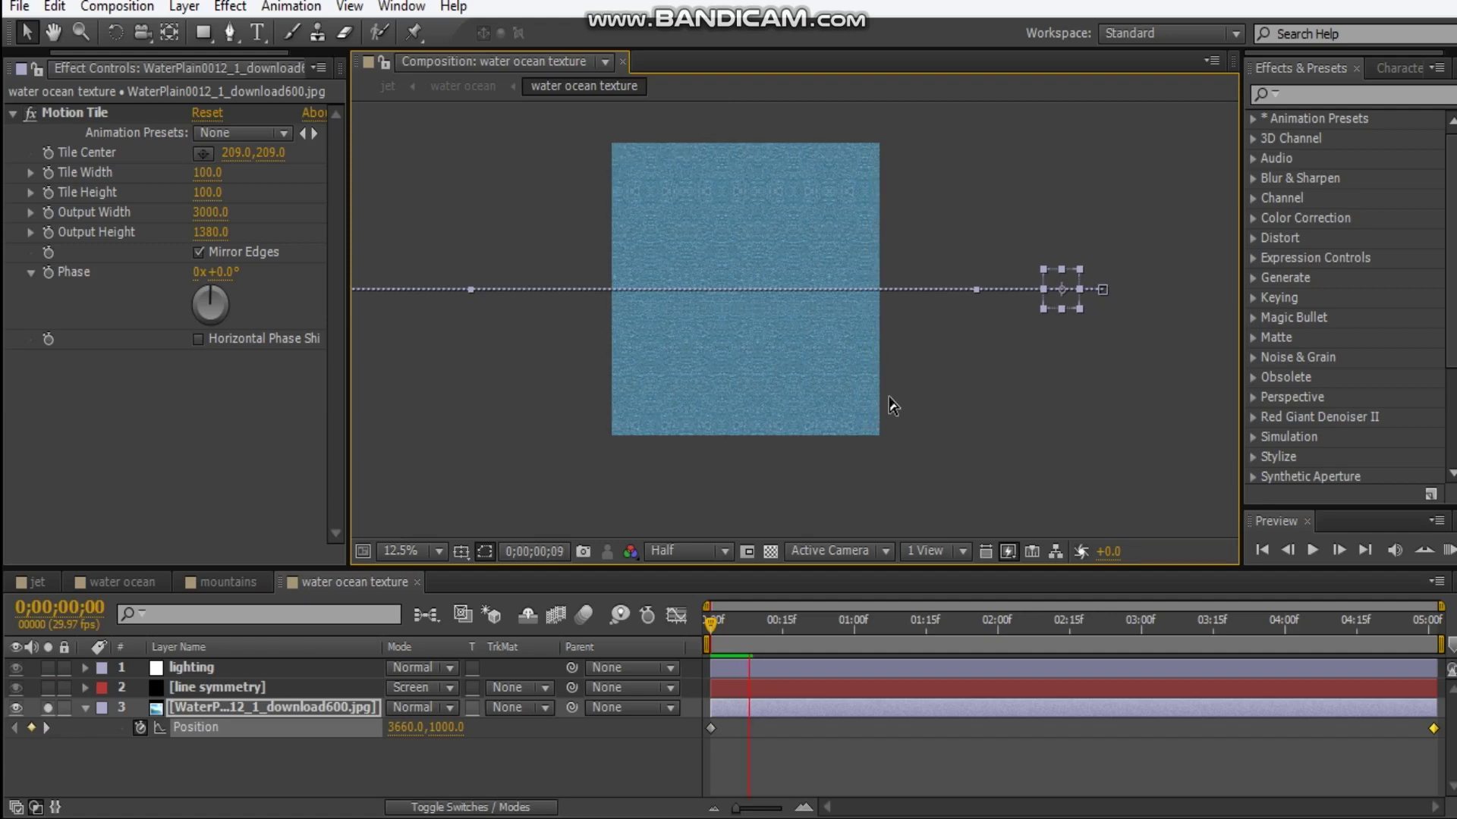
click(737, 628)
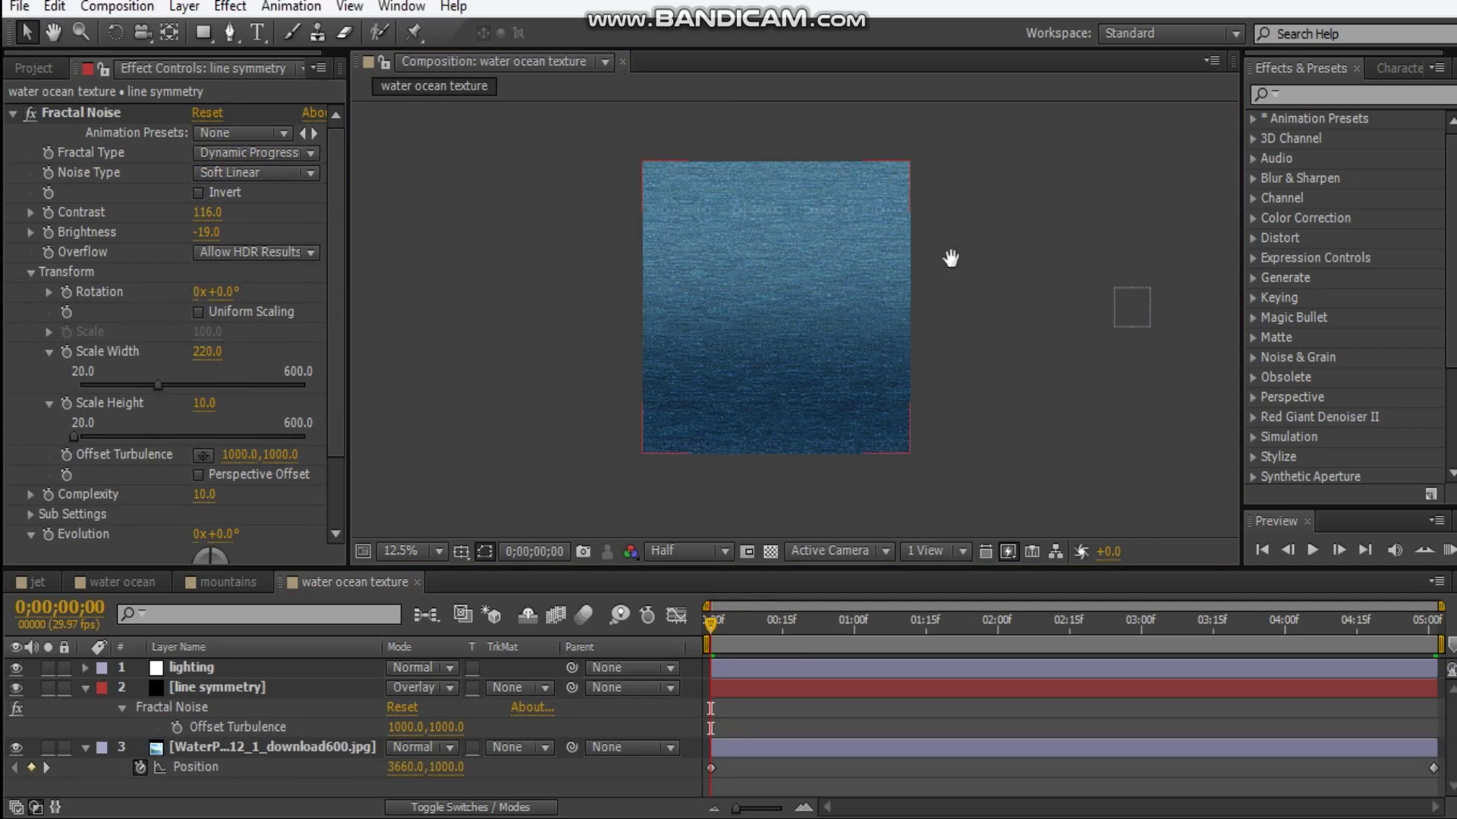
Step: Animate the line symmetry layer's Offset Turbulence from a keyframe of 1000, 1000 at 0;00;00;00 to -1000, 1000 at 0;00;05;01
scroll(885, 303, up, 2)
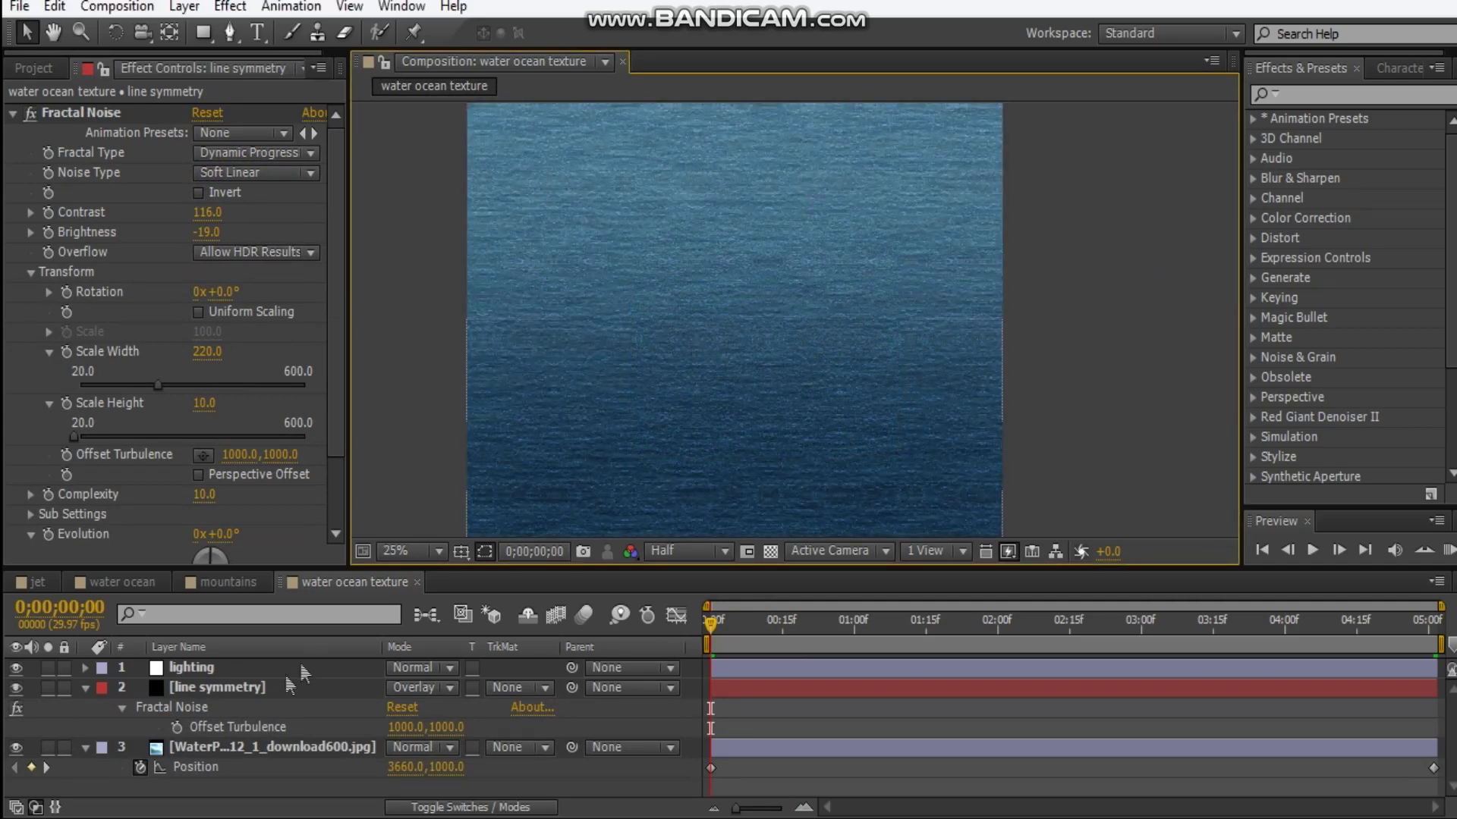
click(178, 727)
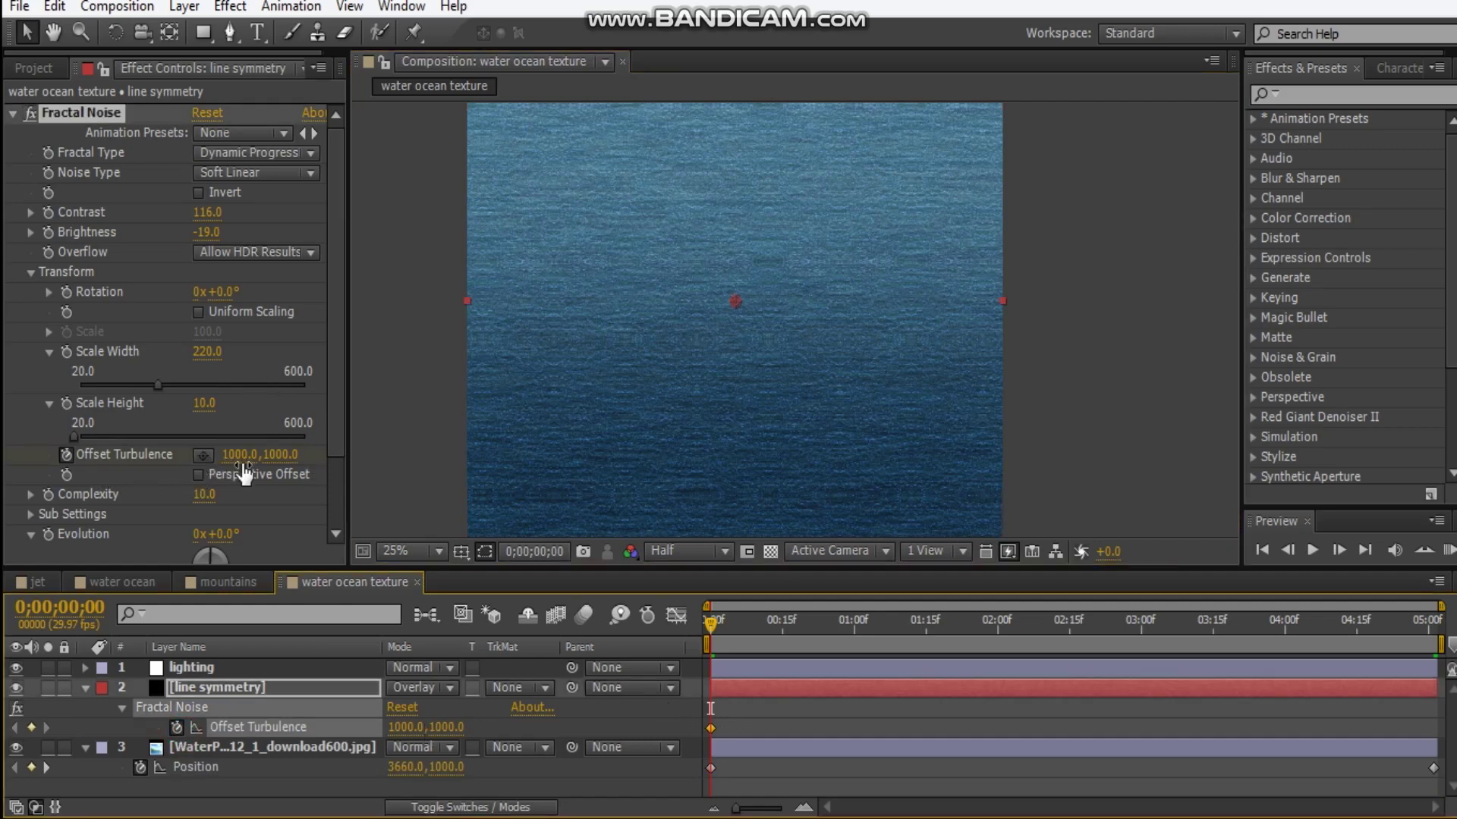
drag(710, 627, 1433, 628)
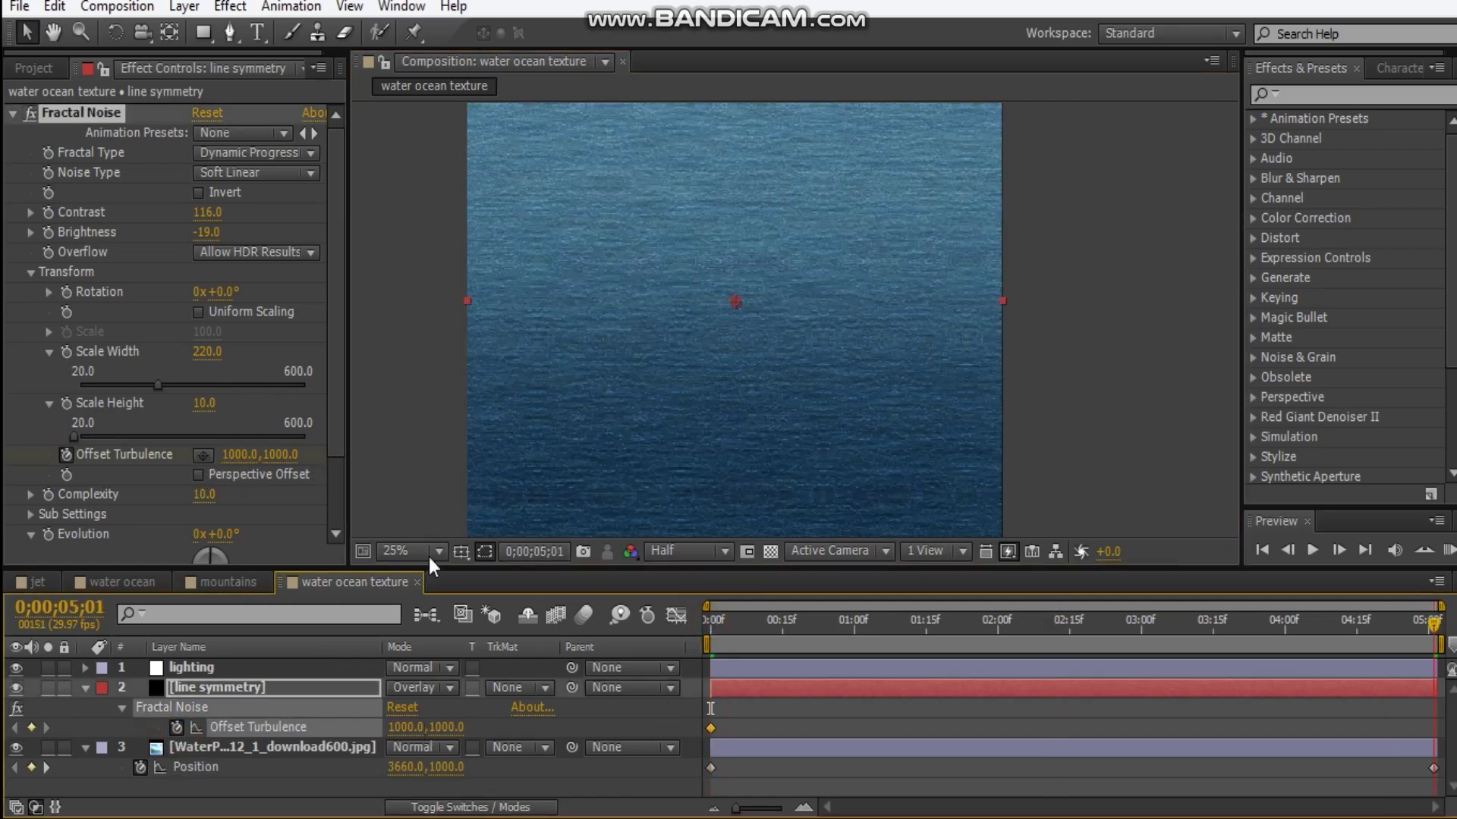
click(237, 455)
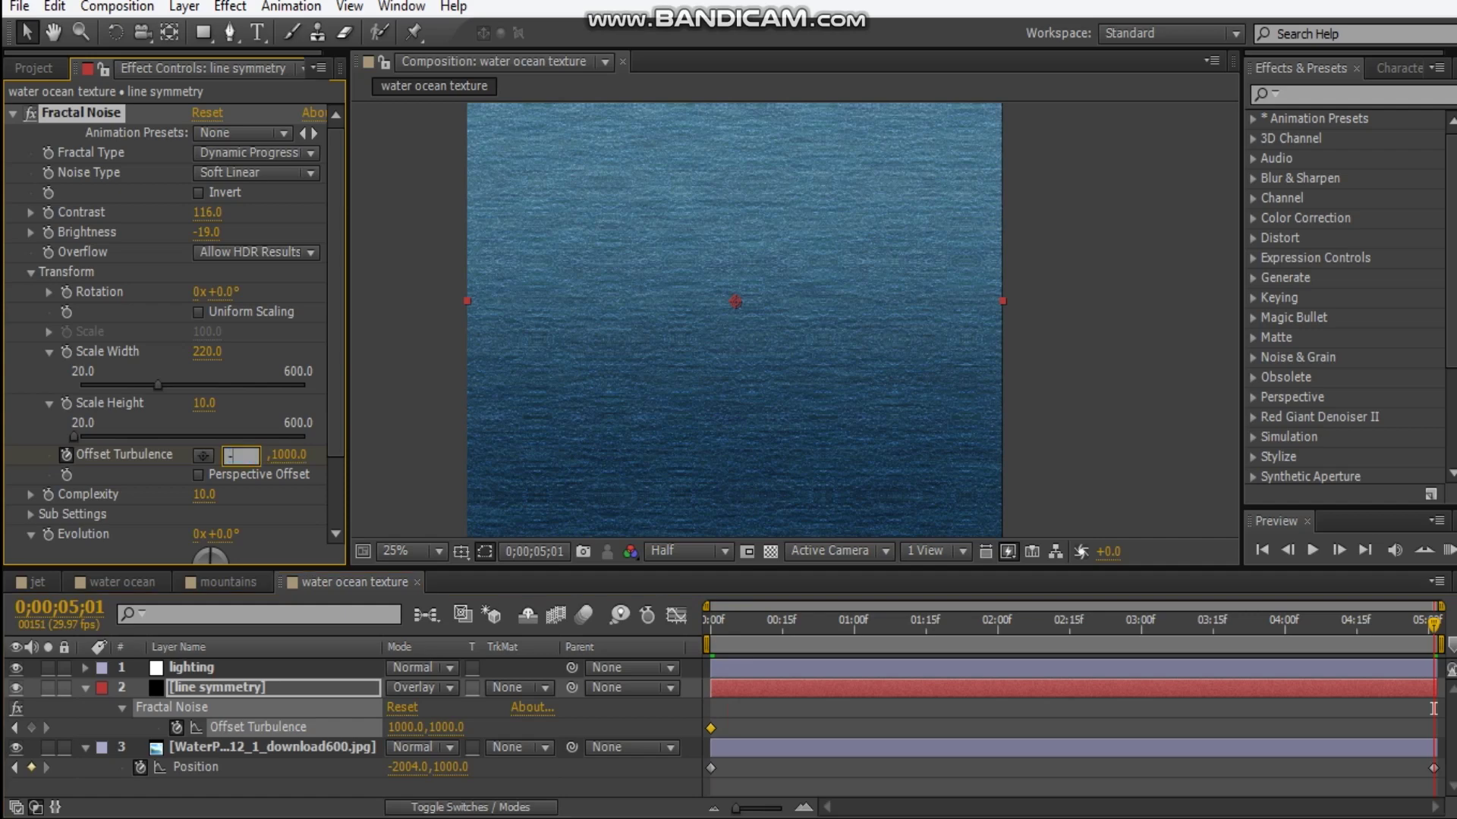
text(-1000)
key(Return)
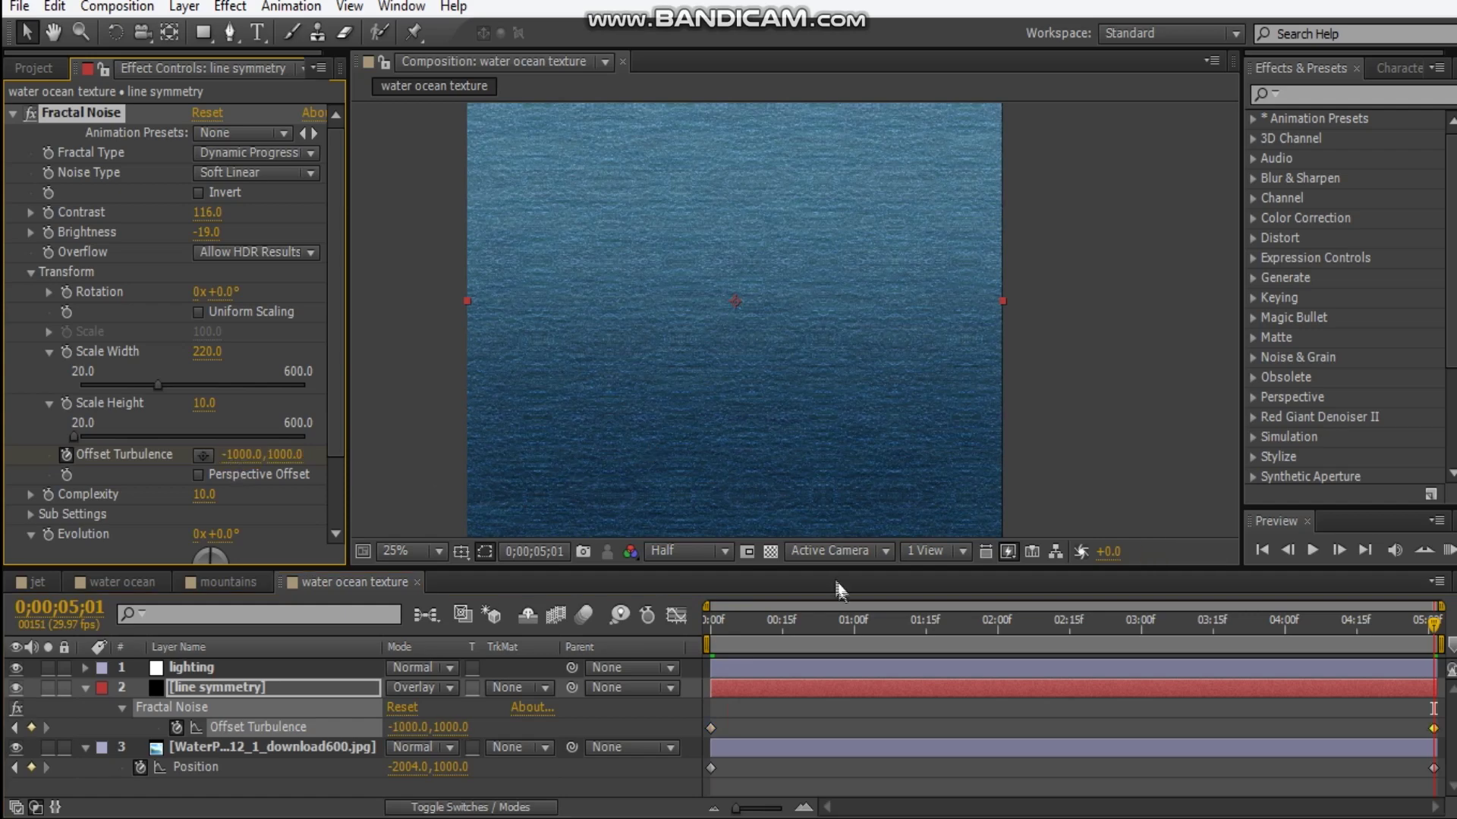
Step: Nudge the water image layer's ending Position keyframe to -2000, 1000 and preview the combined water motion from the start
click(365, 753)
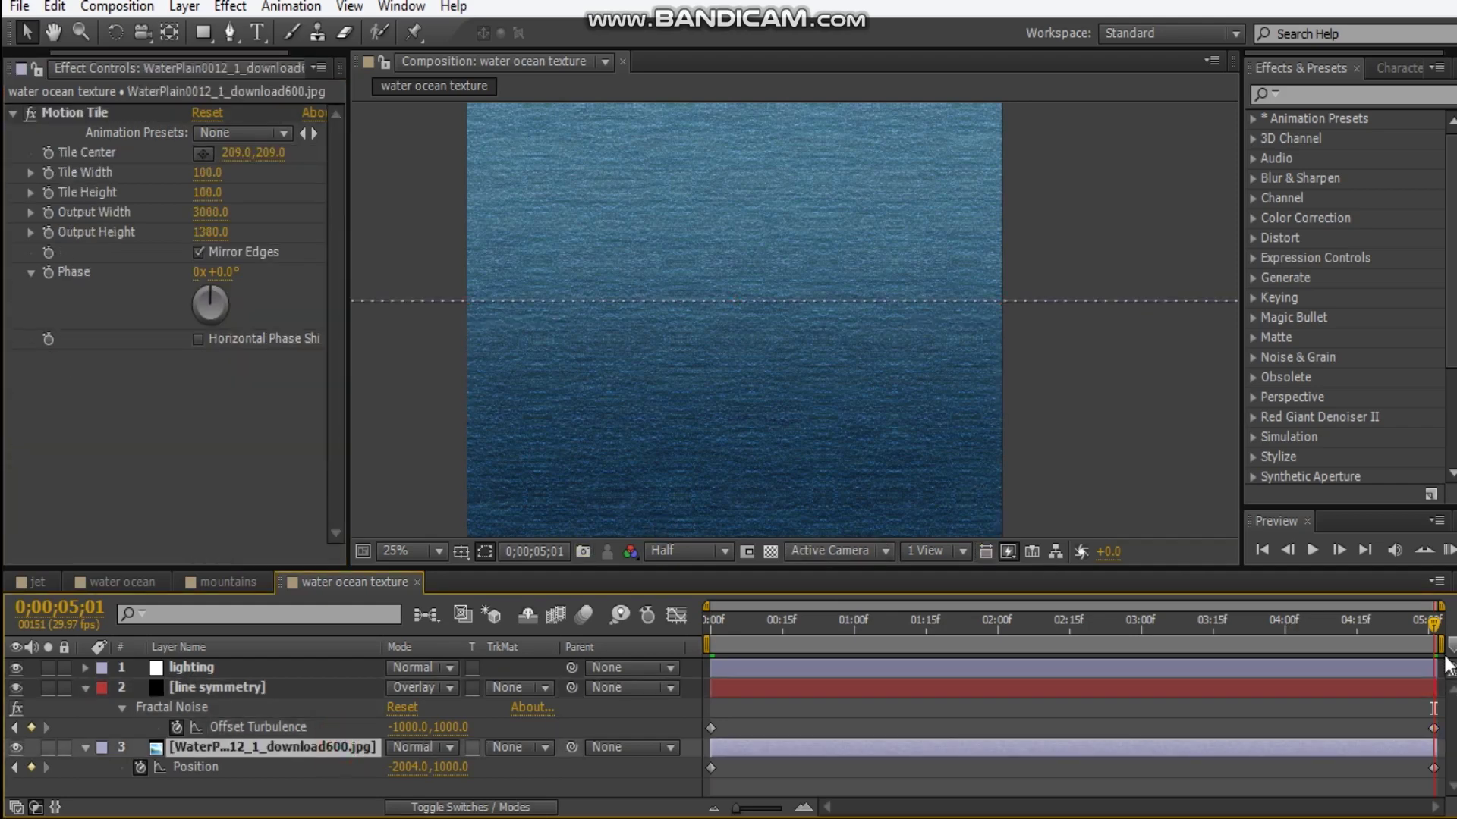
key(Right)
key(Right)
key(Right)
key(Right)
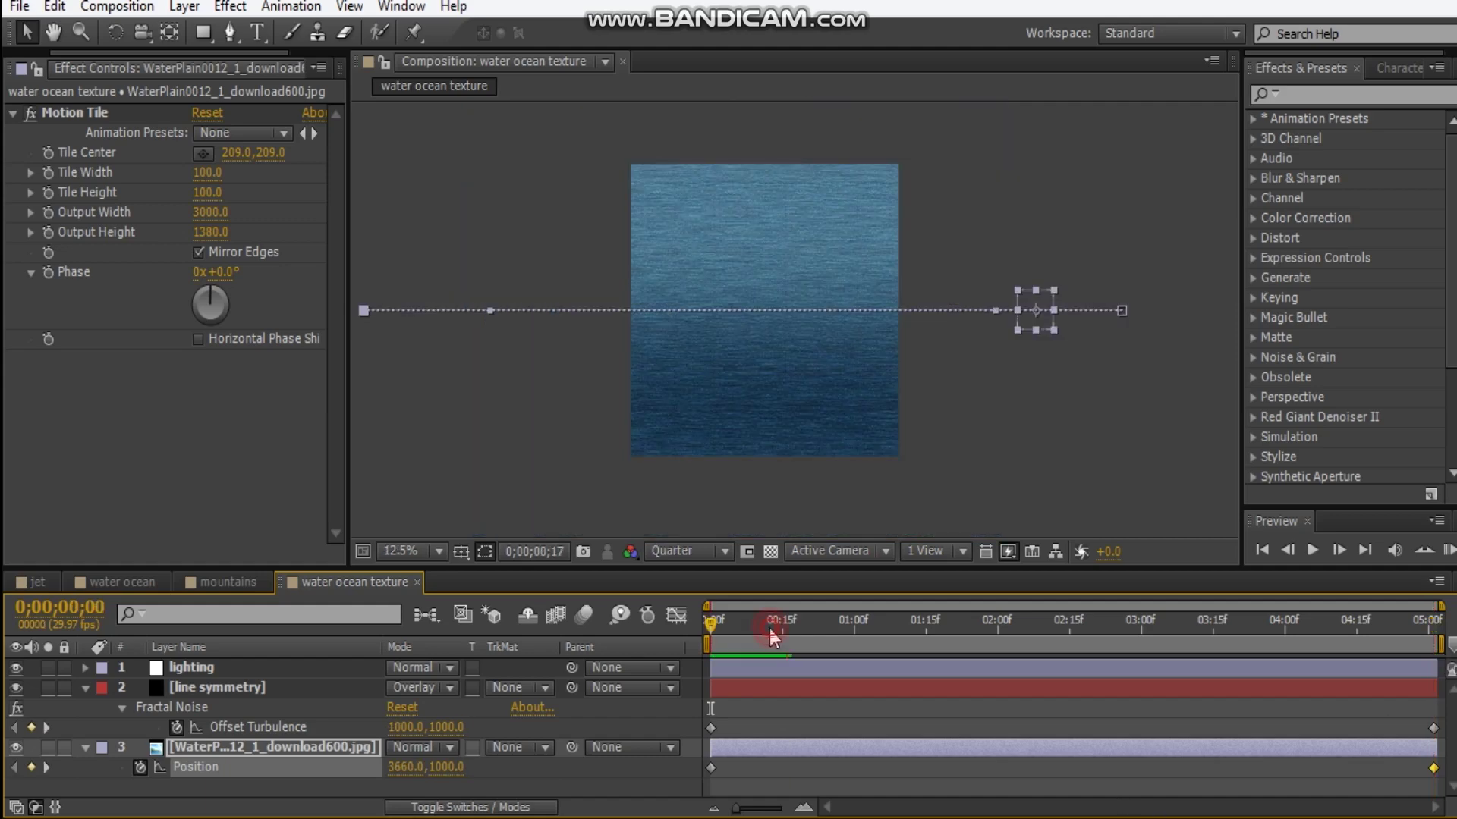
key(space)
drag(763, 630, 666, 631)
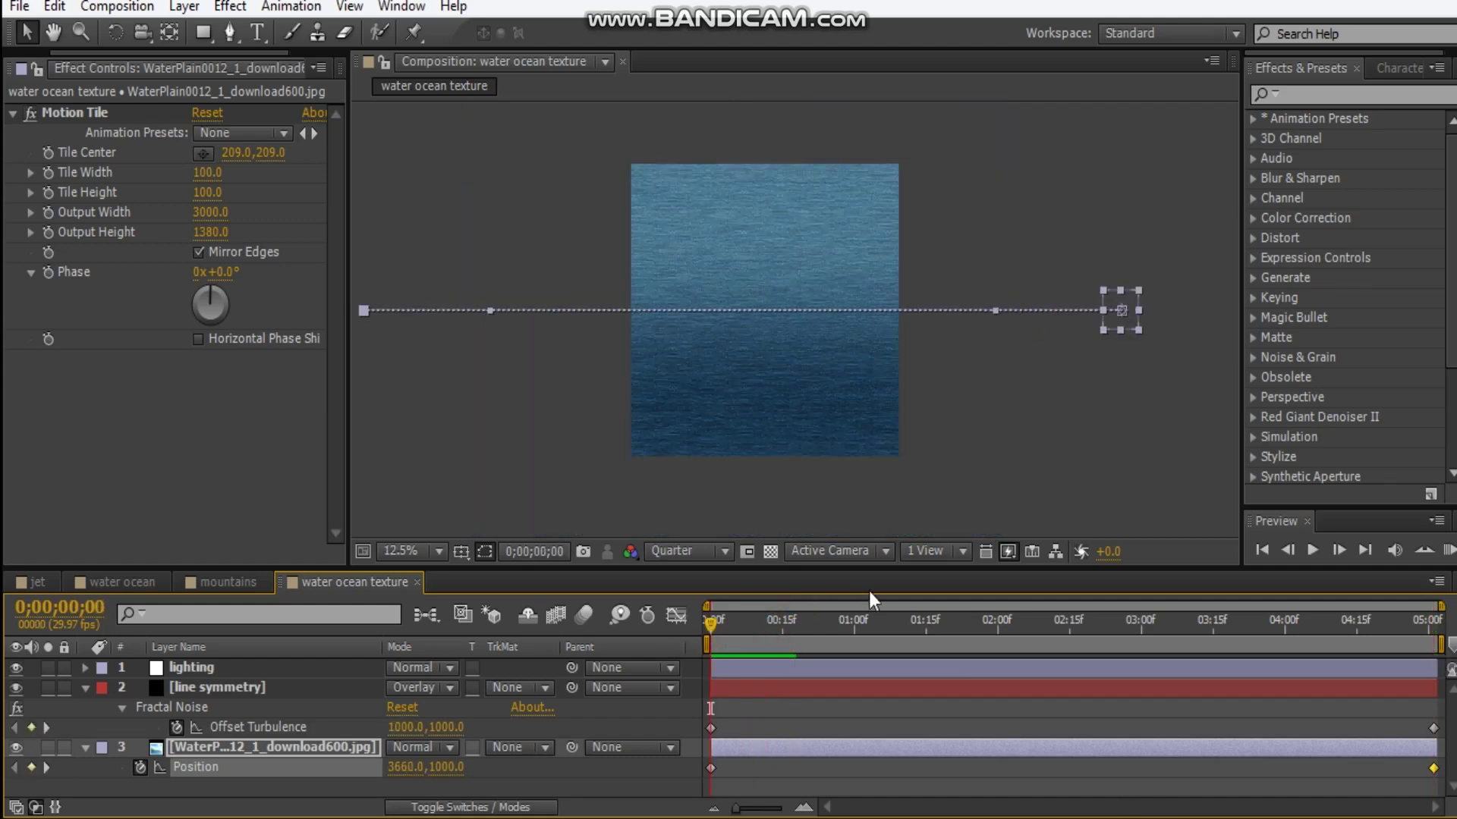
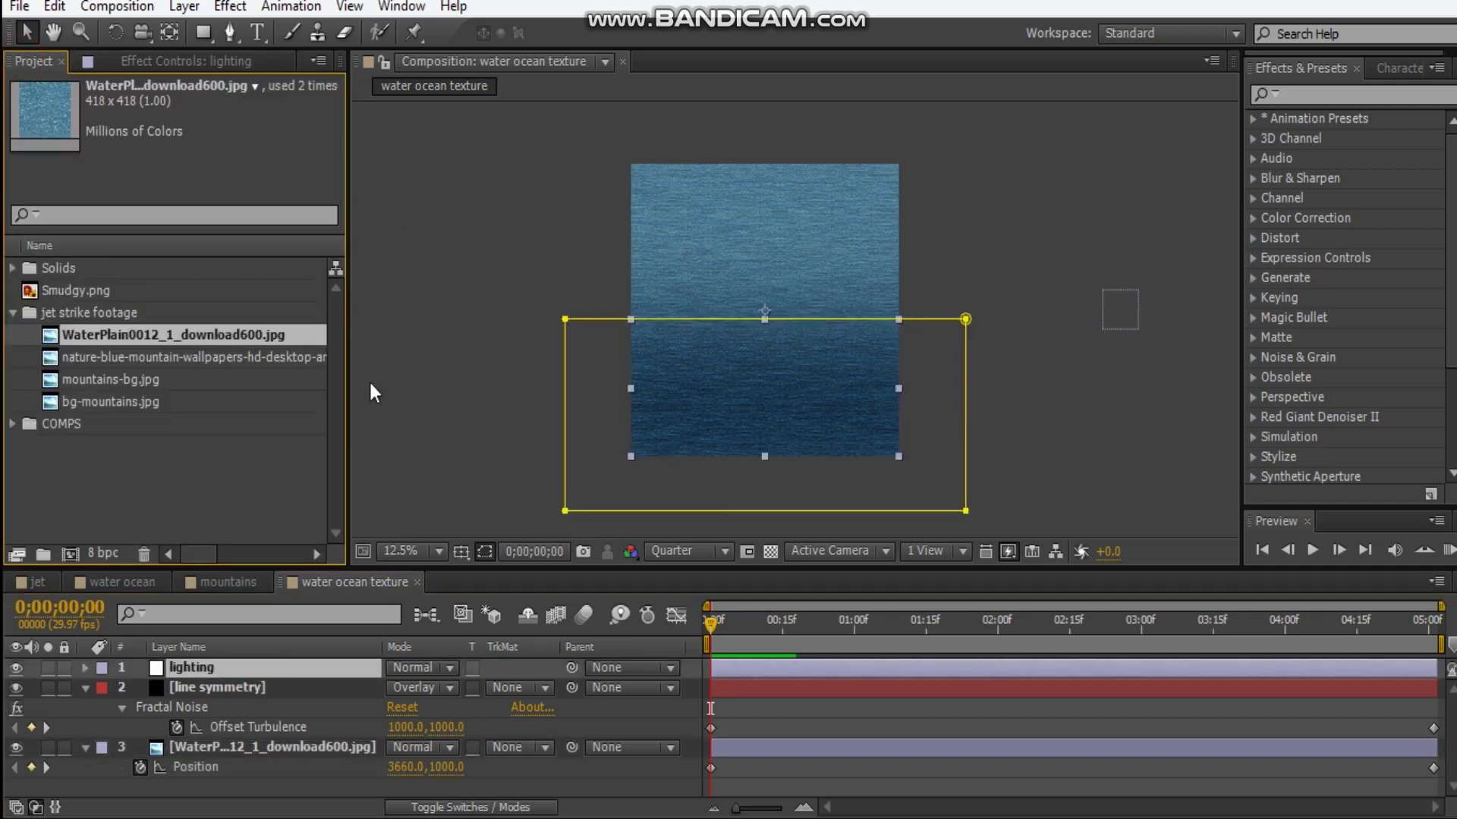
Step: Create a 1920 x 1080 composition named mountains
click(70, 554)
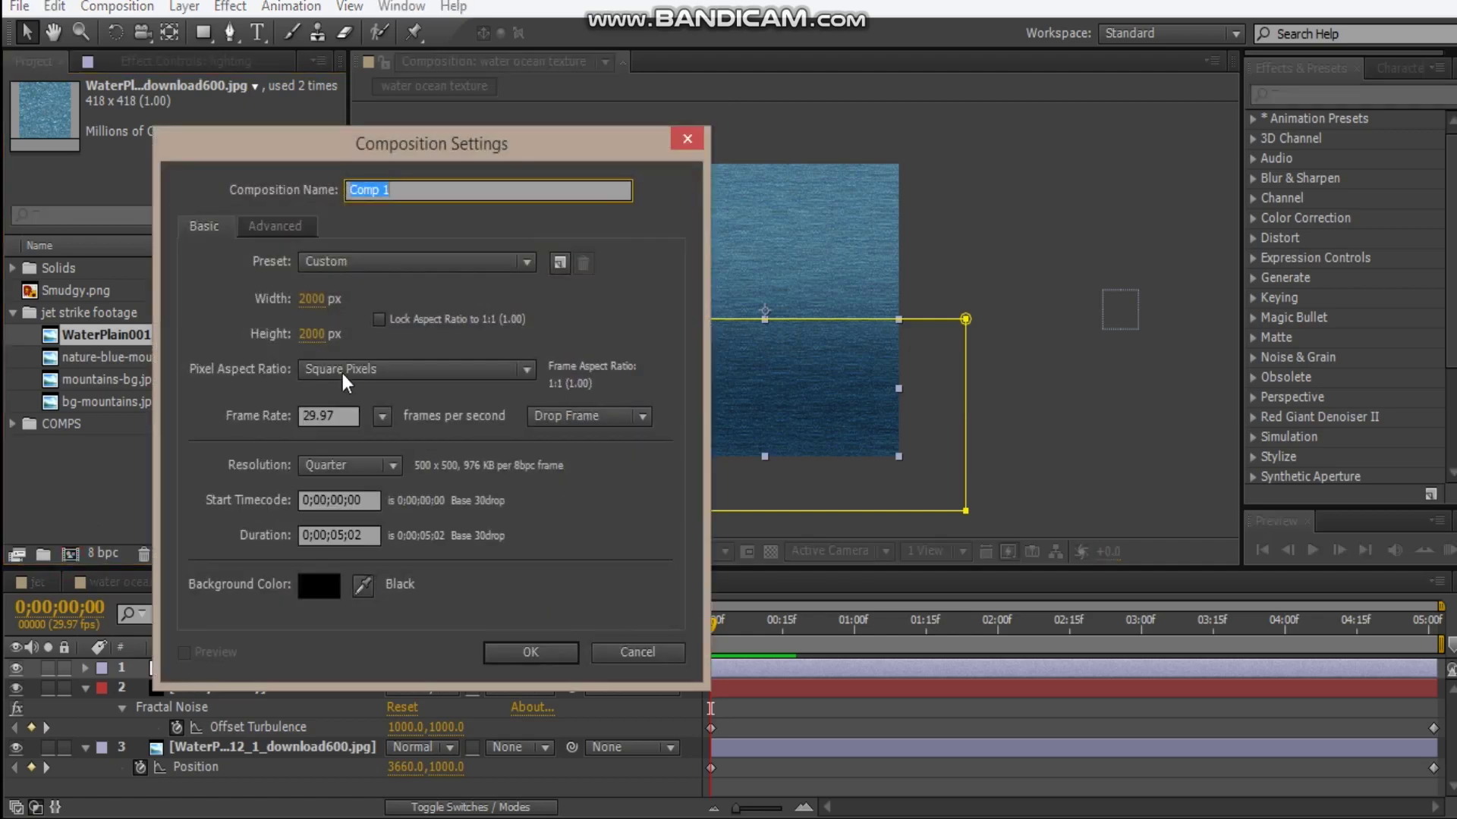
double_click(304, 298)
text(1920)
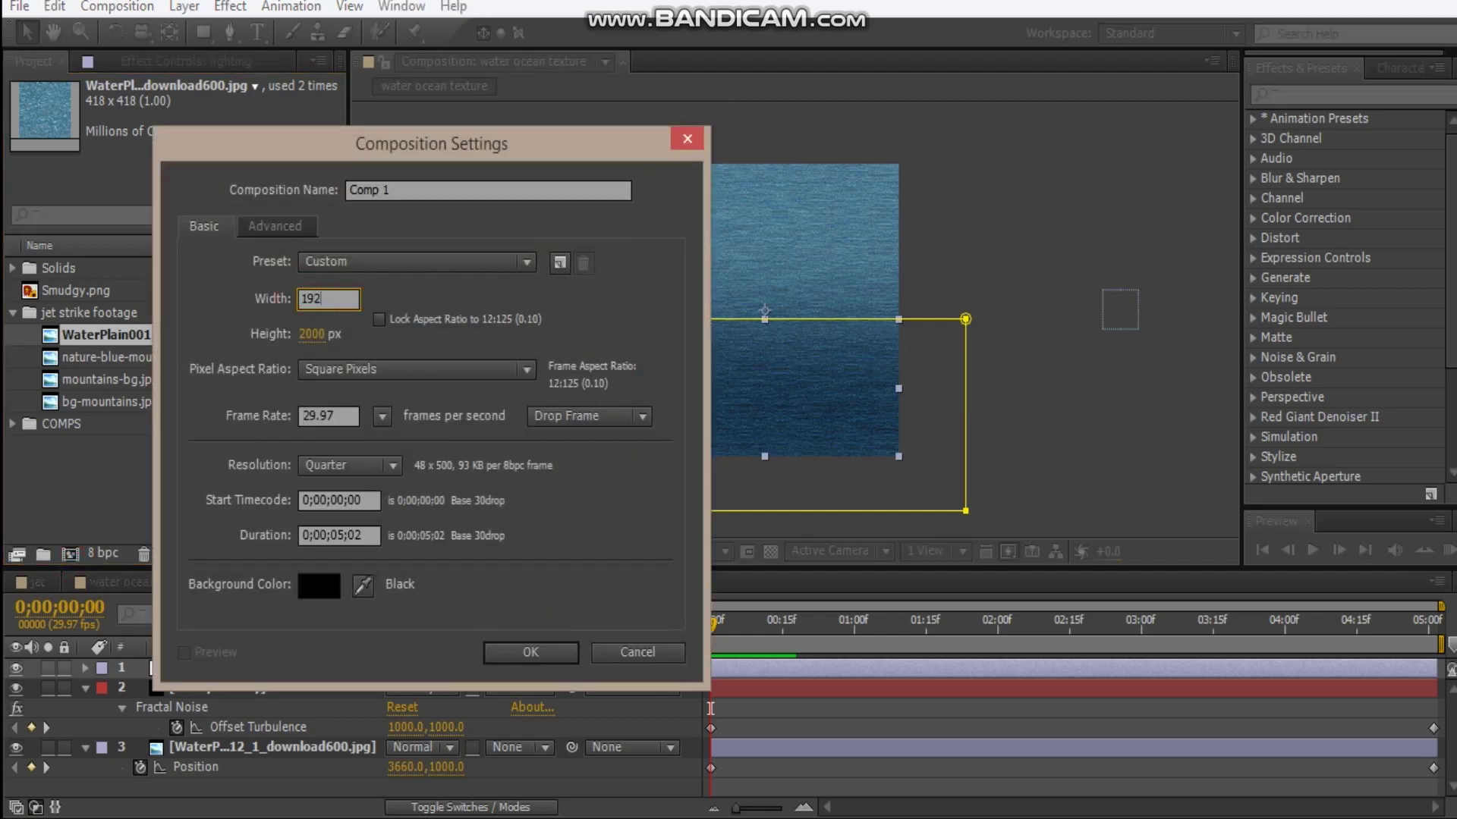
key(Tab)
text(1080)
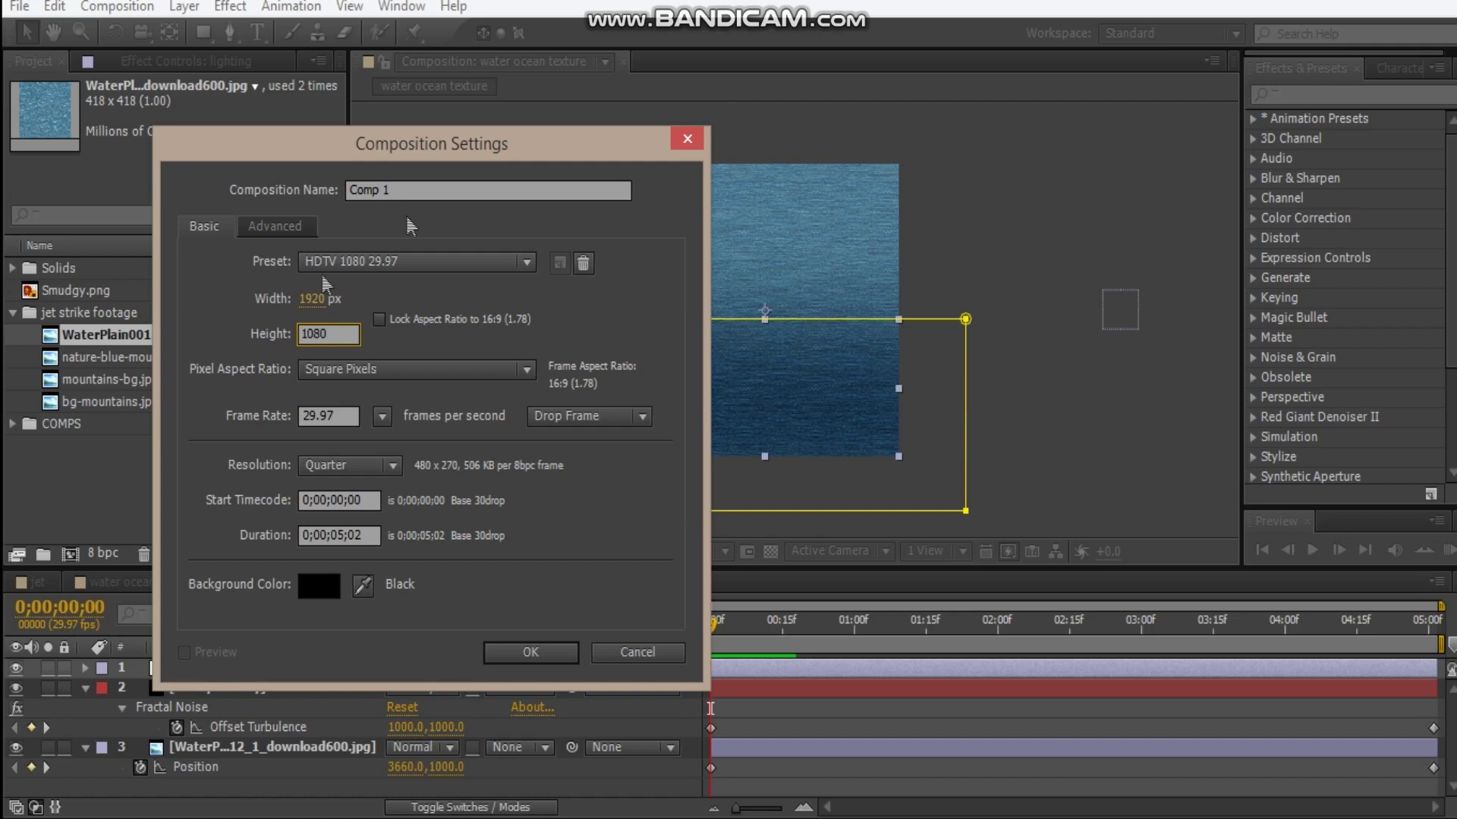
triple_click(445, 192)
text(mountains)
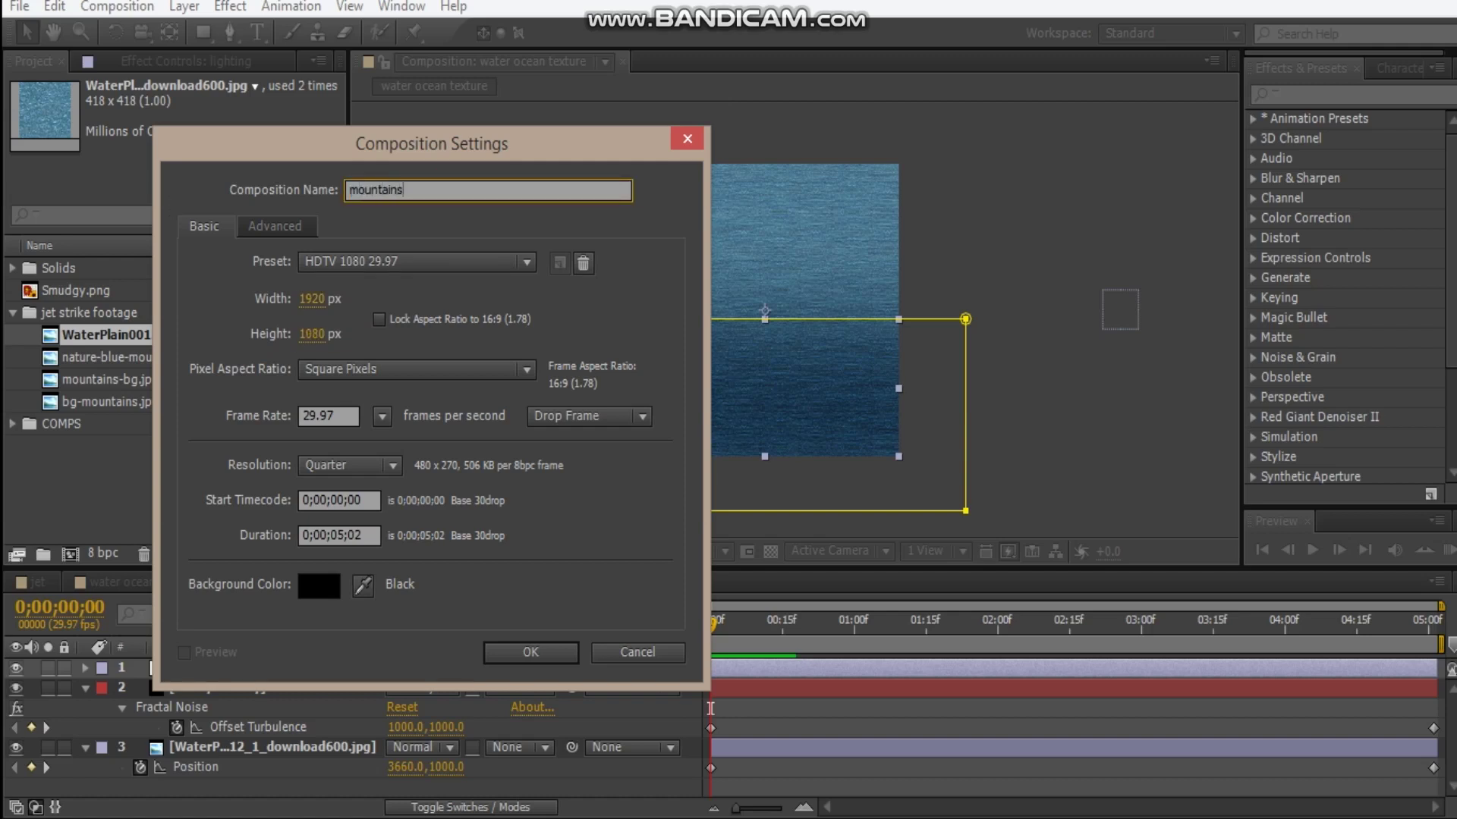
key(Return)
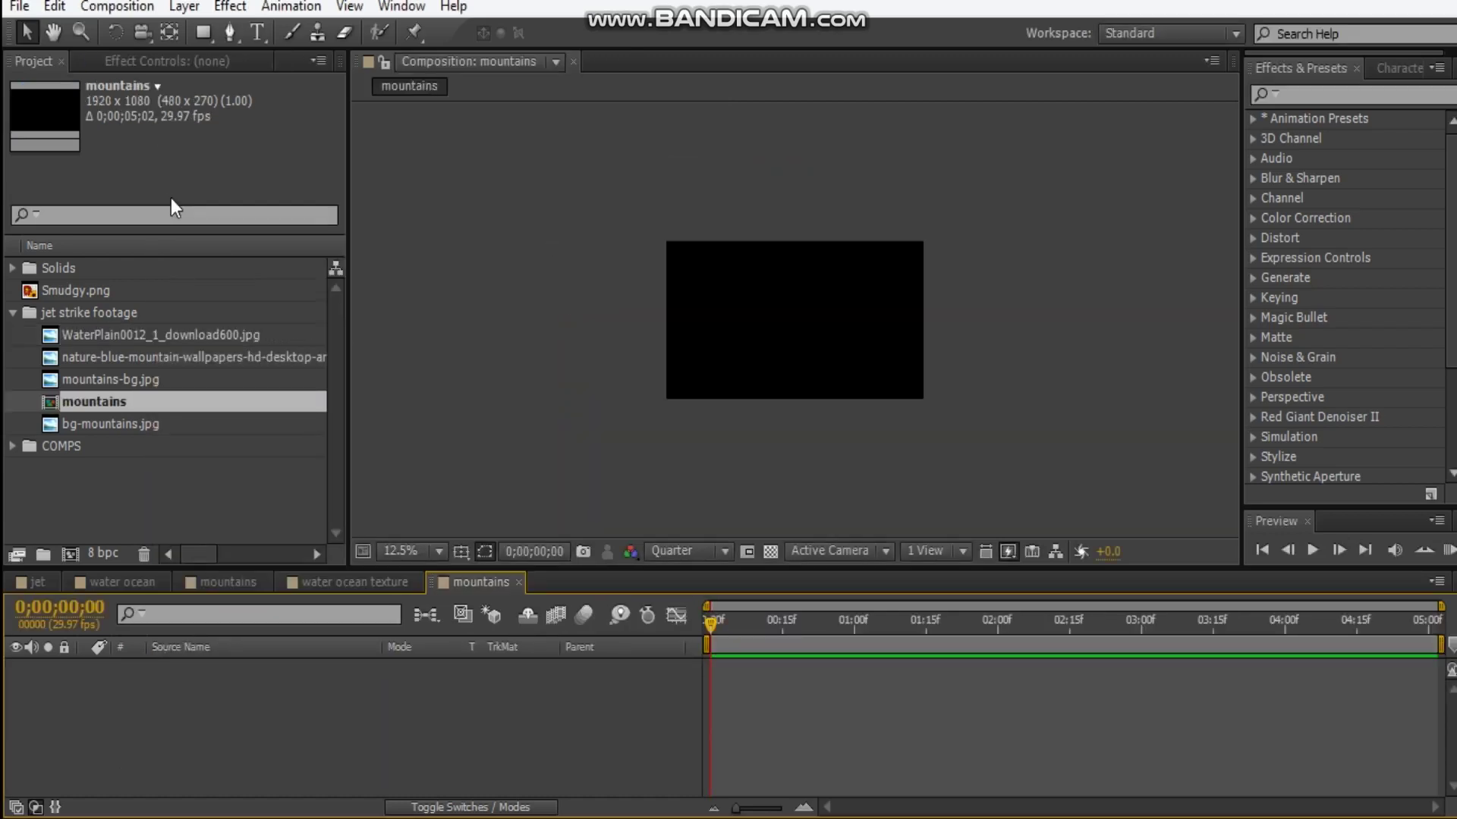
Step: Add the nature-blue-mountain wallpaper image to the mountains composition as a layer
click(111, 377)
click(165, 360)
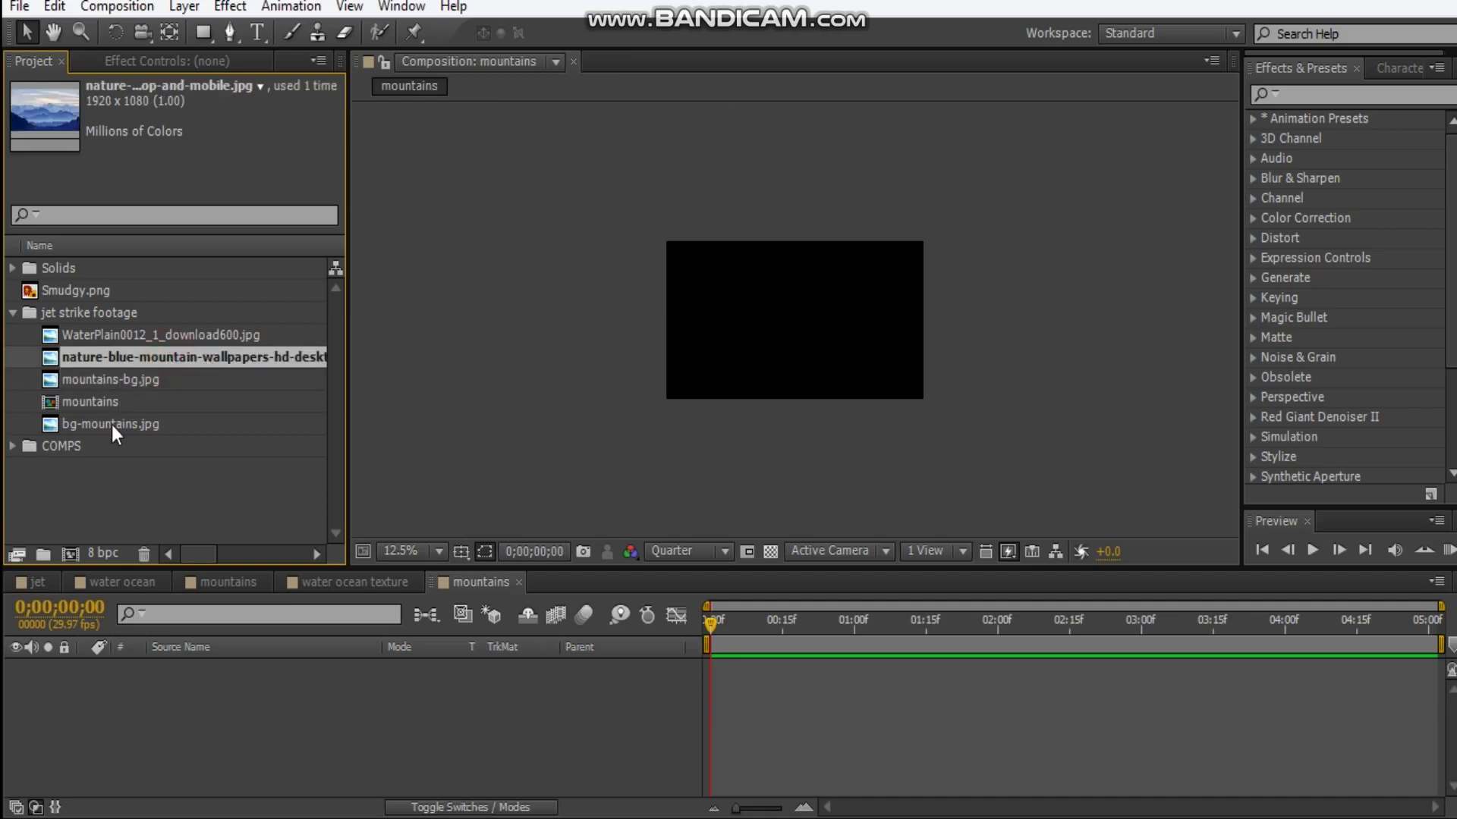
drag(133, 366, 326, 717)
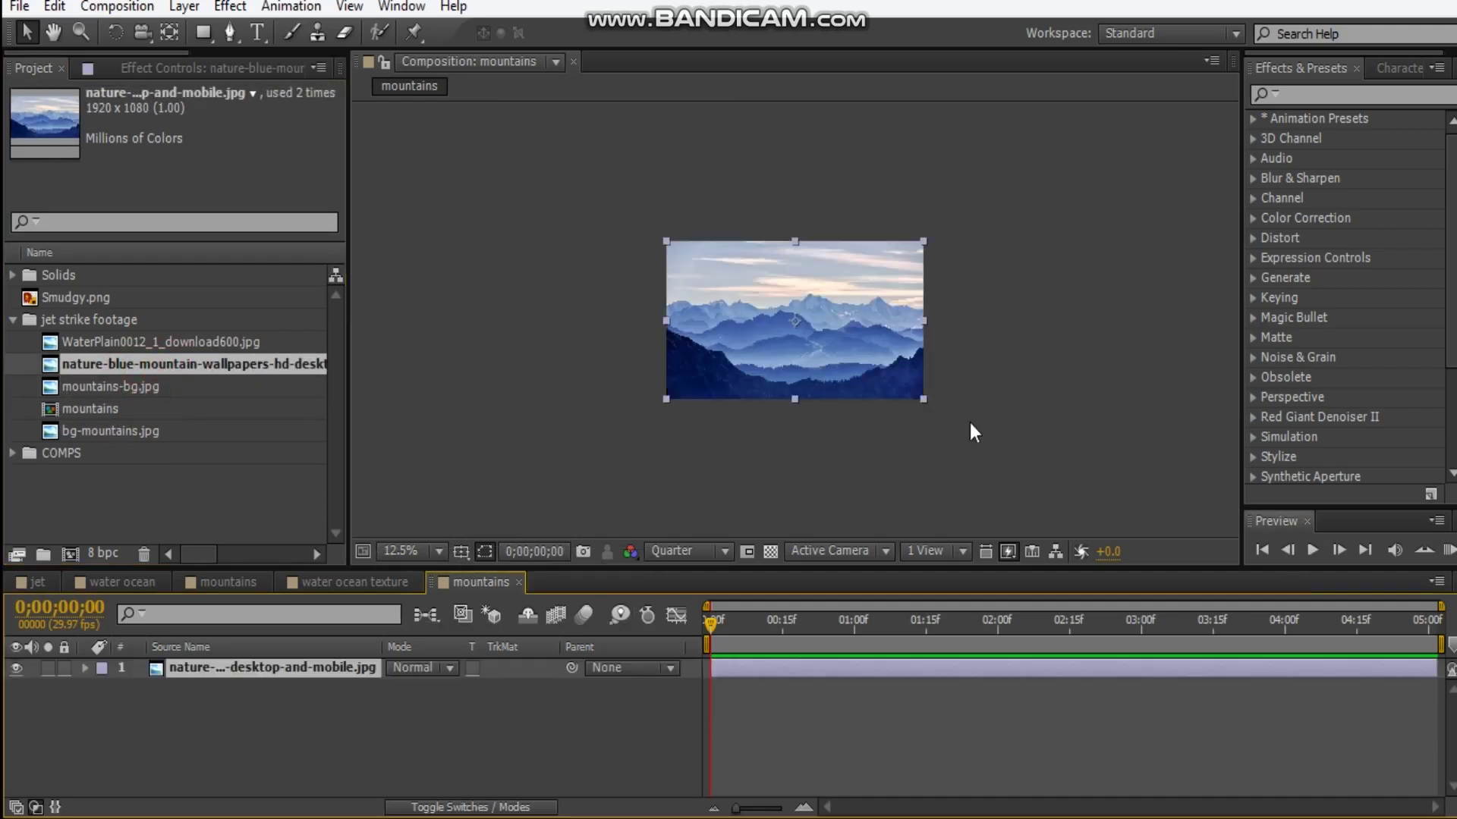
Step: Draw a closed Pen tool mask along the mountain skyline and around the area below it, cutting out the sky
scroll(758, 333, up, 2)
scroll(759, 334, down, 2)
scroll(822, 294, up, 2)
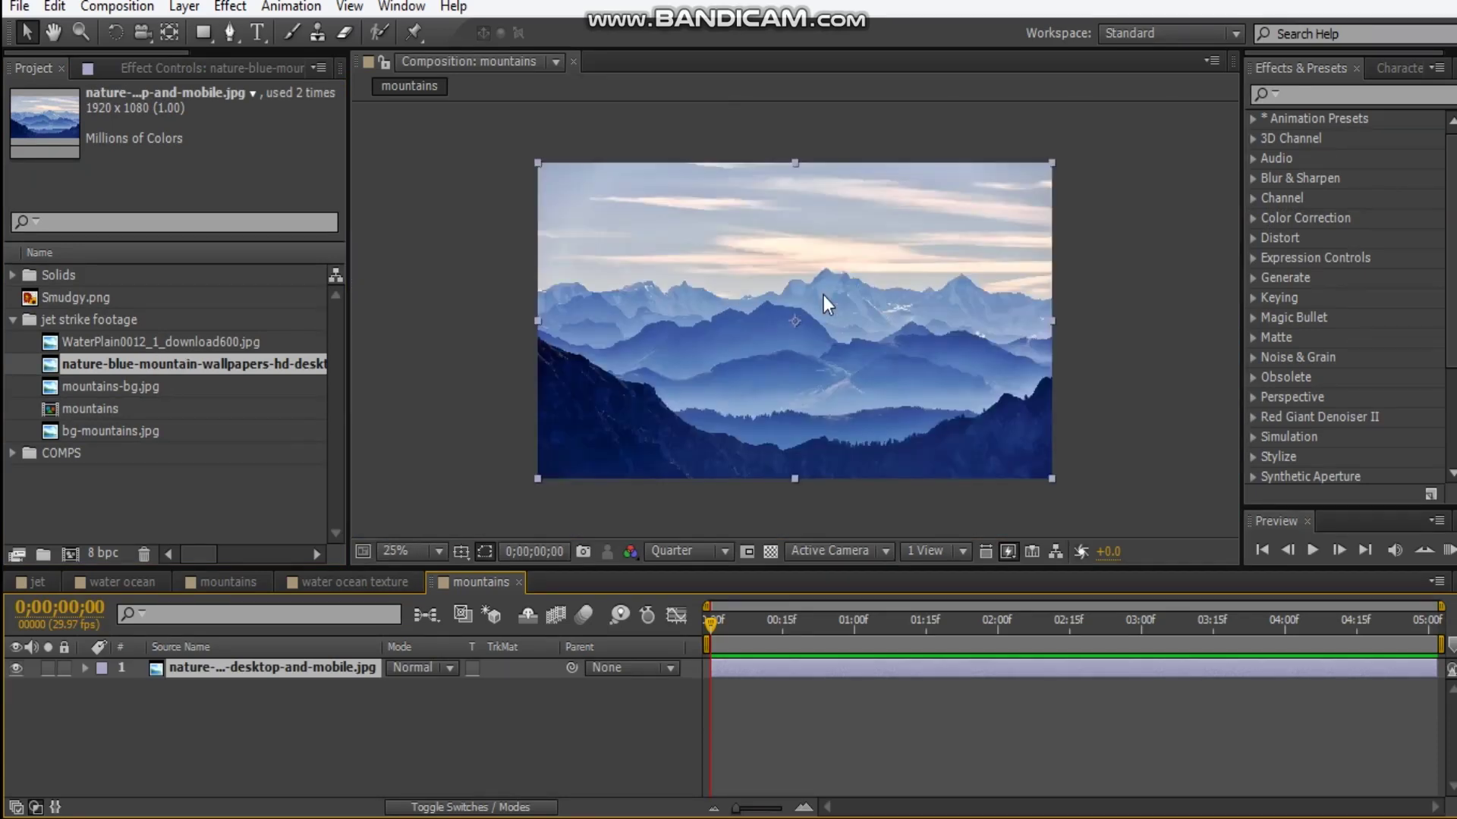
scroll(792, 439, down, 2)
click(229, 33)
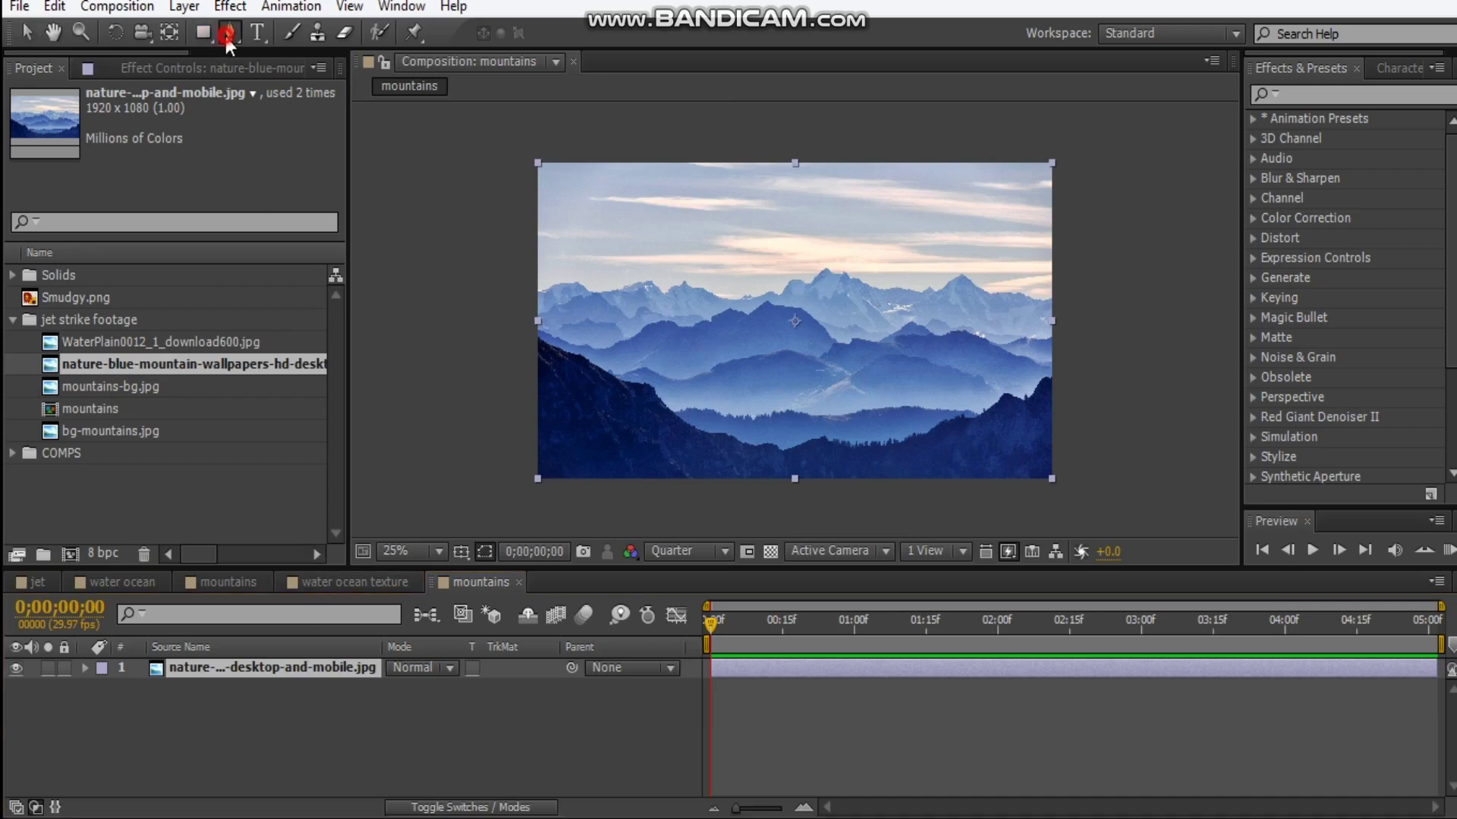
drag(646, 242, 637, 284)
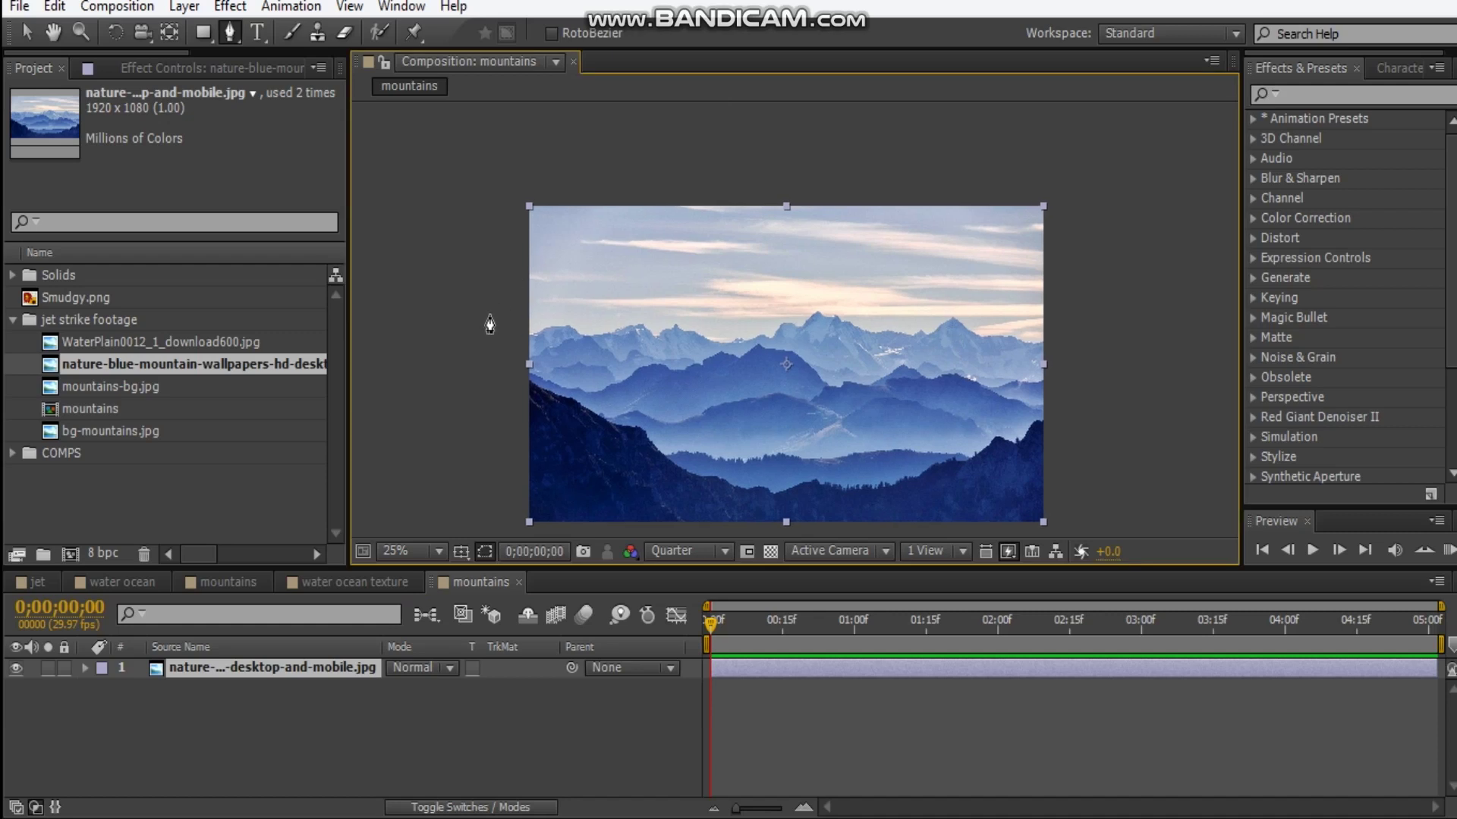
drag(494, 317, 727, 284)
scroll(583, 308, up, 2)
click(556, 303)
click(555, 302)
click(641, 271)
click(693, 283)
click(715, 291)
drag(756, 284, 827, 269)
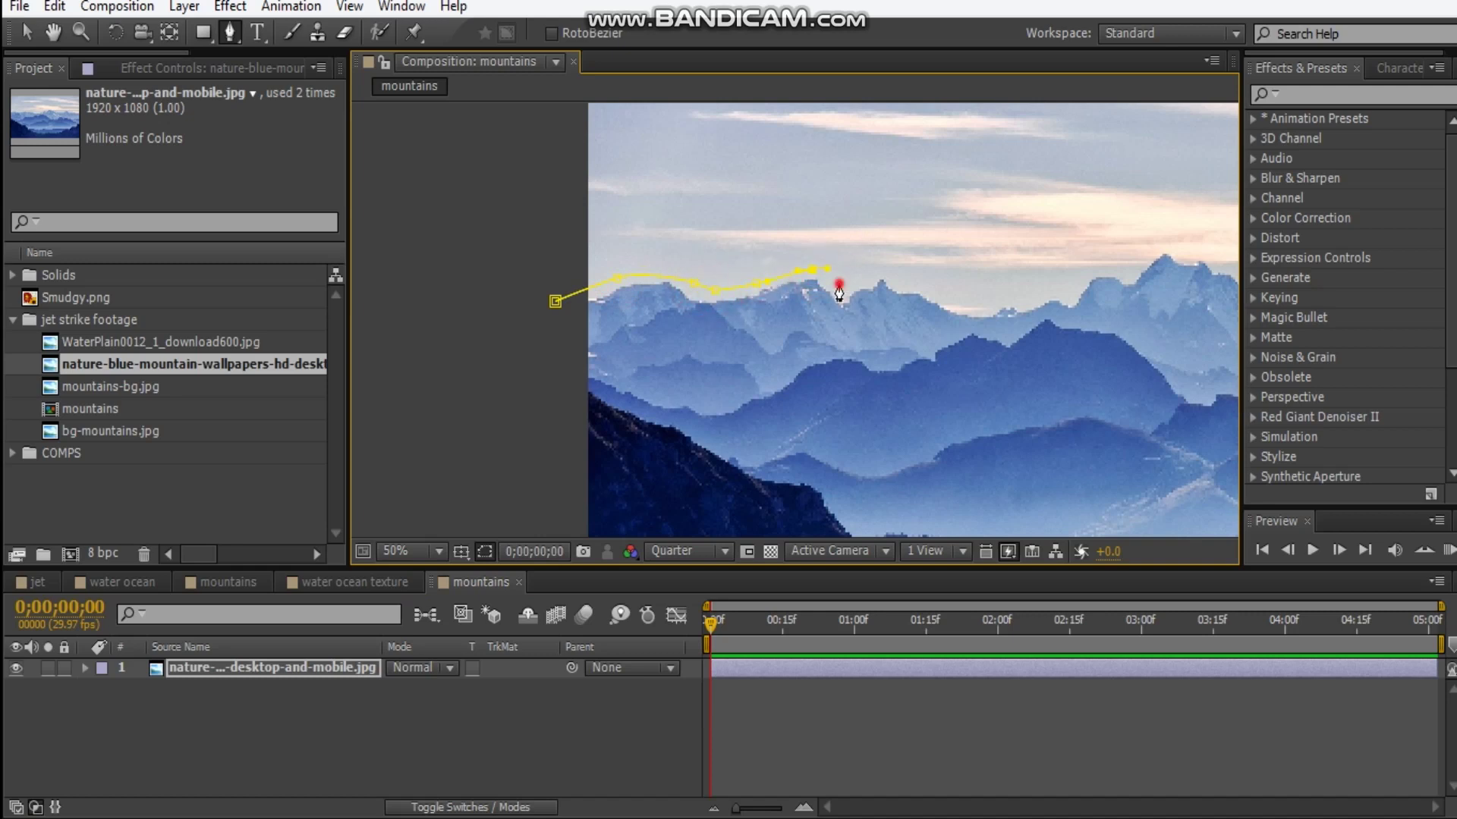
click(885, 267)
key(comma)
scroll(782, 316, up, 1)
drag(829, 316, 738, 410)
scroll(771, 322, down, 1)
drag(777, 324, 702, 298)
scroll(771, 358, up, 1)
click(840, 372)
click(889, 375)
click(949, 363)
drag(994, 318, 798, 338)
scroll(797, 336, up, 1)
click(526, 365)
click(600, 362)
click(651, 336)
click(665, 327)
click(742, 339)
click(835, 371)
drag(918, 390, 595, 394)
click(696, 395)
click(742, 406)
click(857, 364)
drag(923, 389, 518, 318)
click(633, 338)
click(688, 346)
click(764, 356)
click(877, 370)
scroll(876, 370, down, 3)
click(881, 384)
click(832, 453)
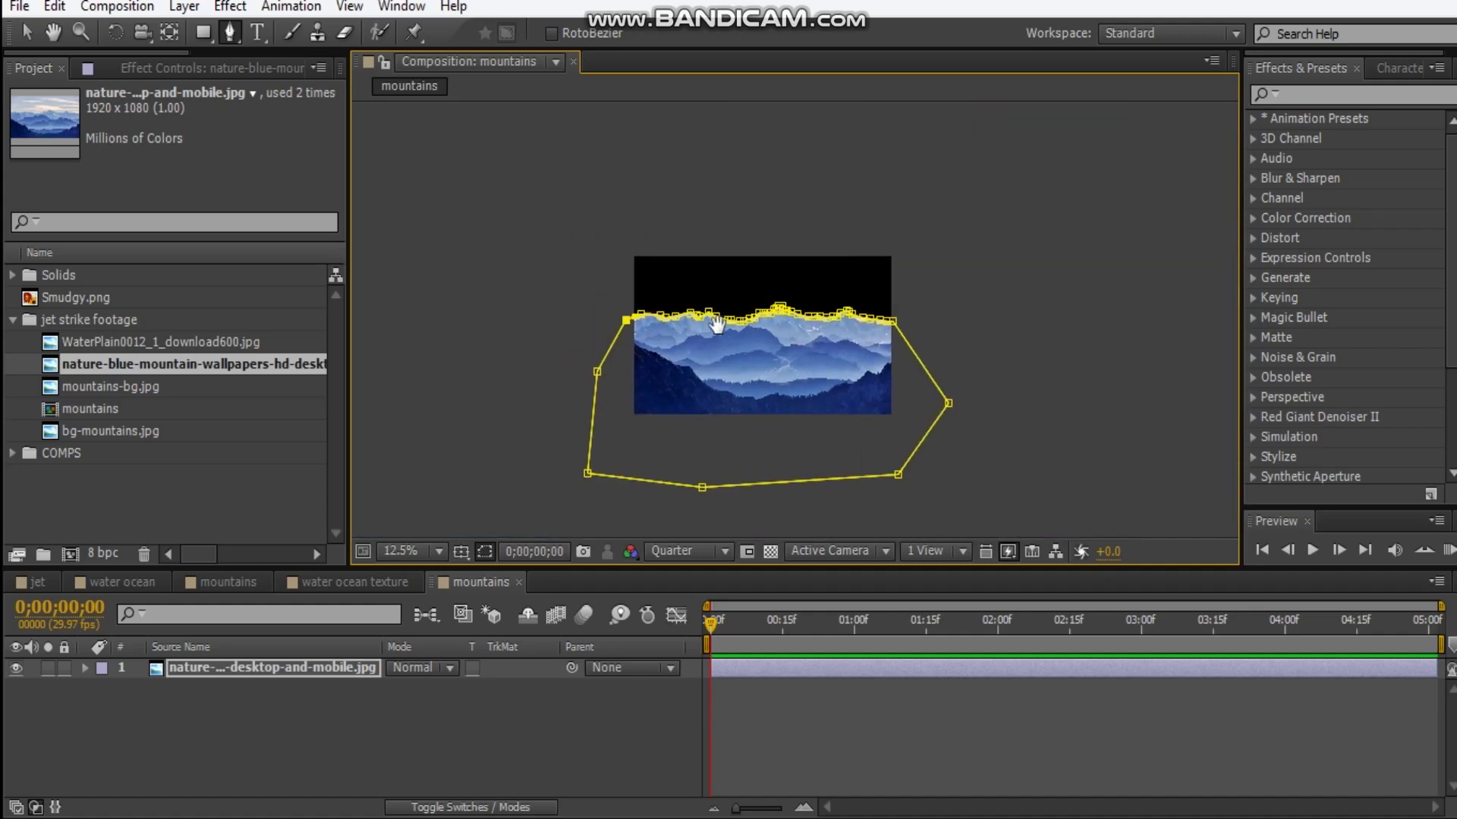
Step: Set the mountain layer's Mask Feather to 18 pixels and hide the mask outline to check the softened skyline
scroll(717, 325, up, 2)
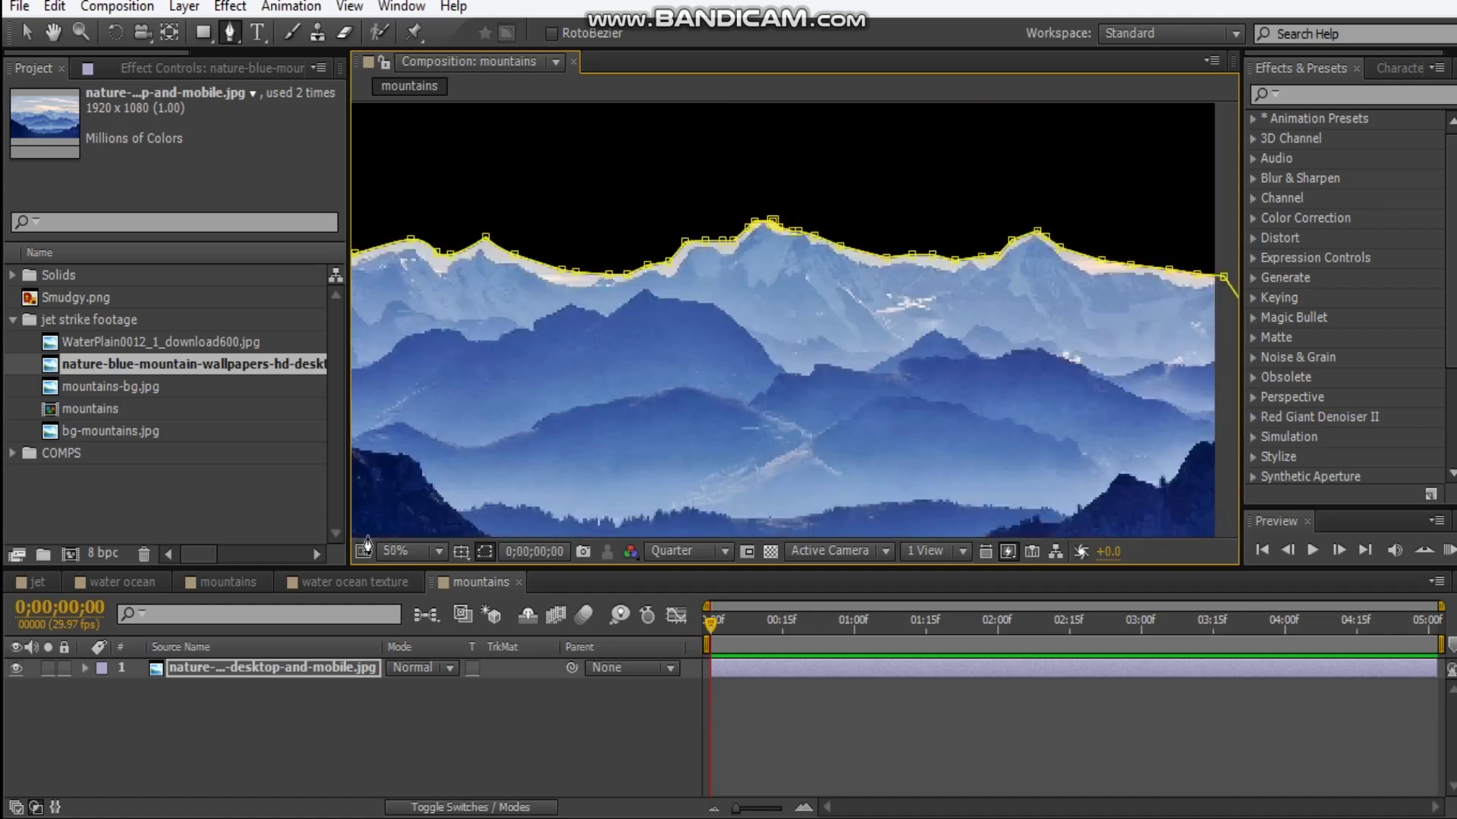
click(216, 667)
key(f)
drag(412, 713, 437, 709)
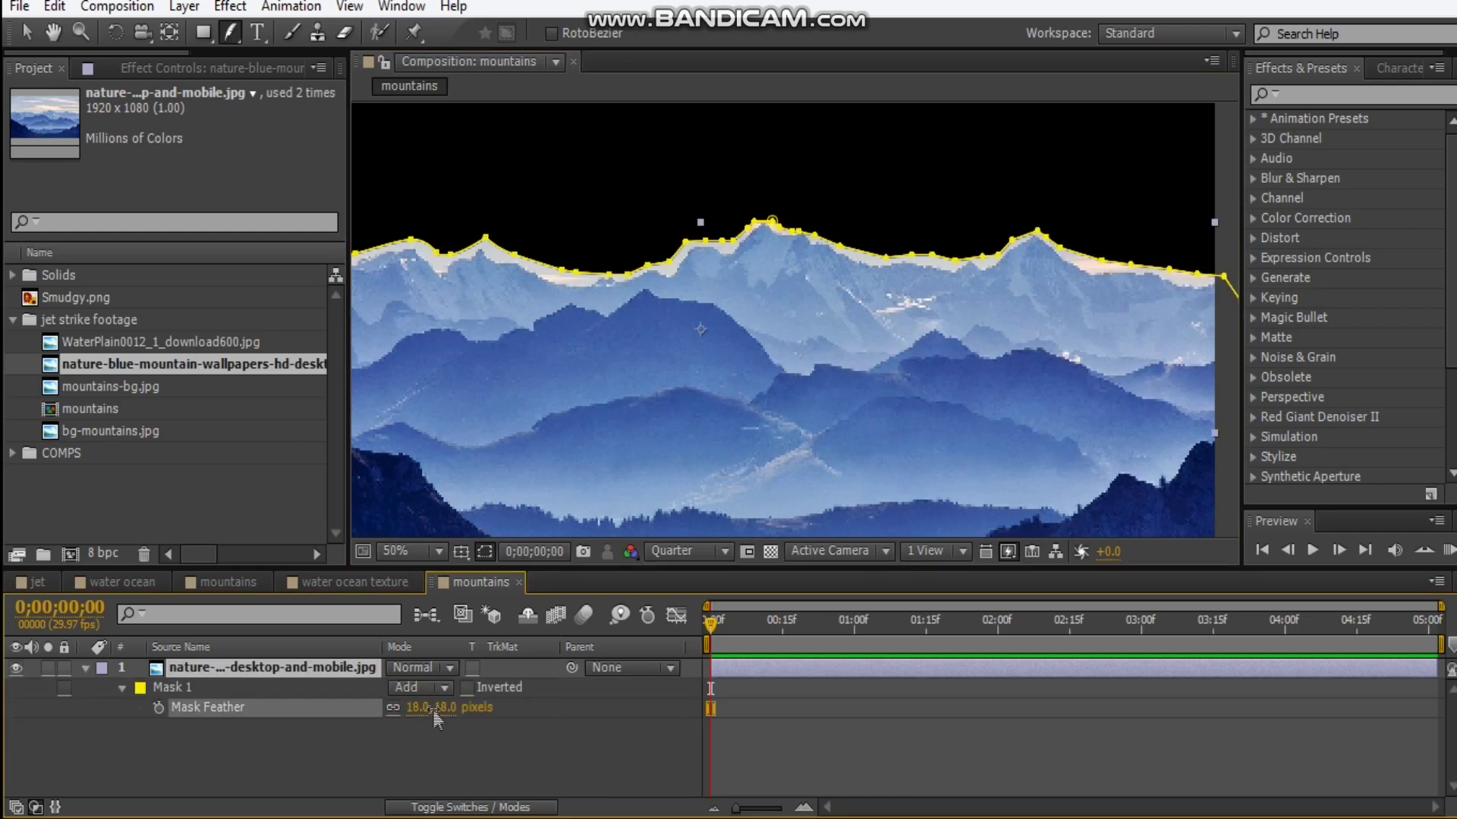
click(488, 554)
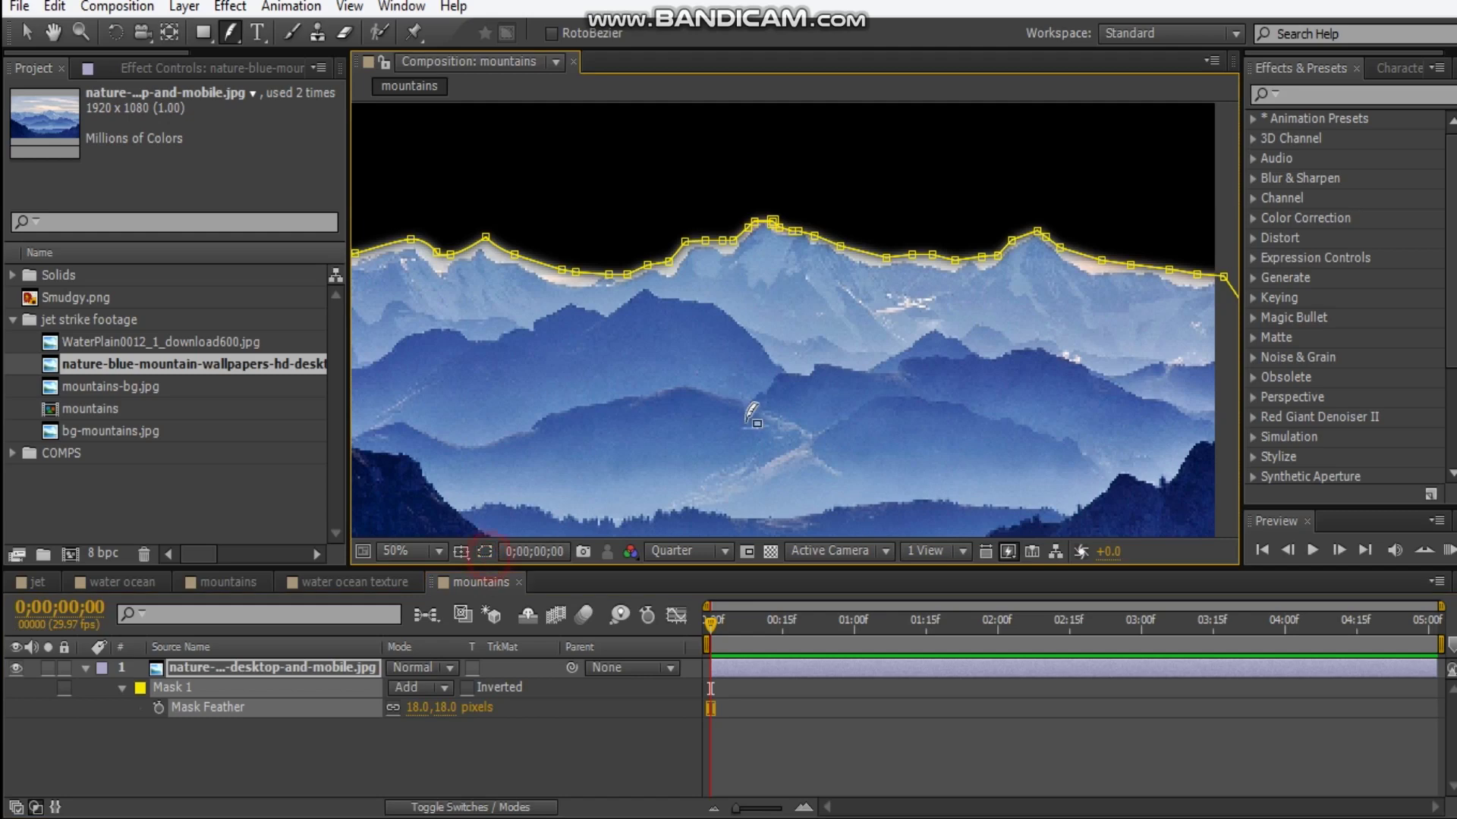
key(ctrl+shift+h)
key(v)
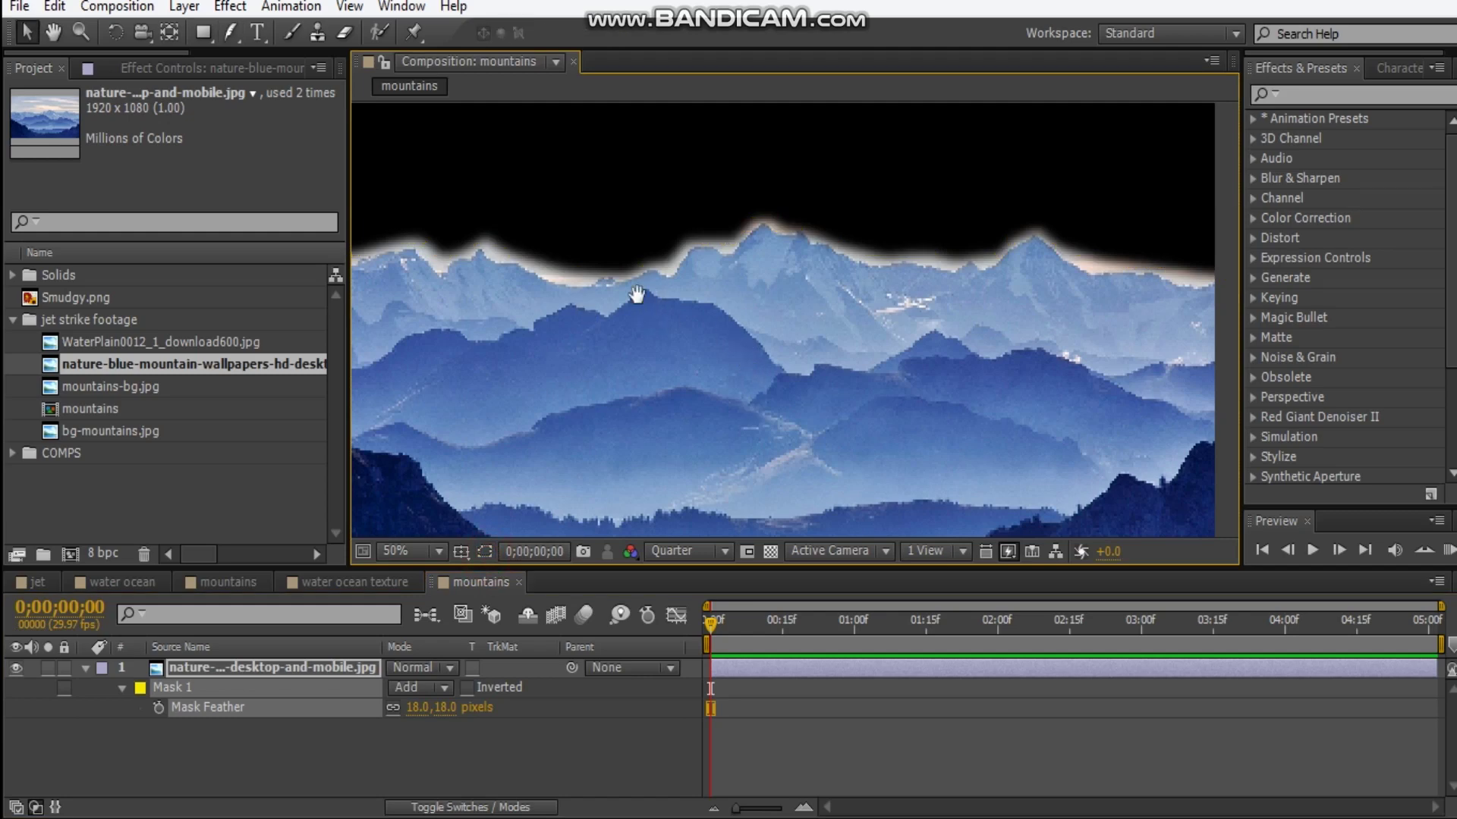
drag(638, 296, 744, 269)
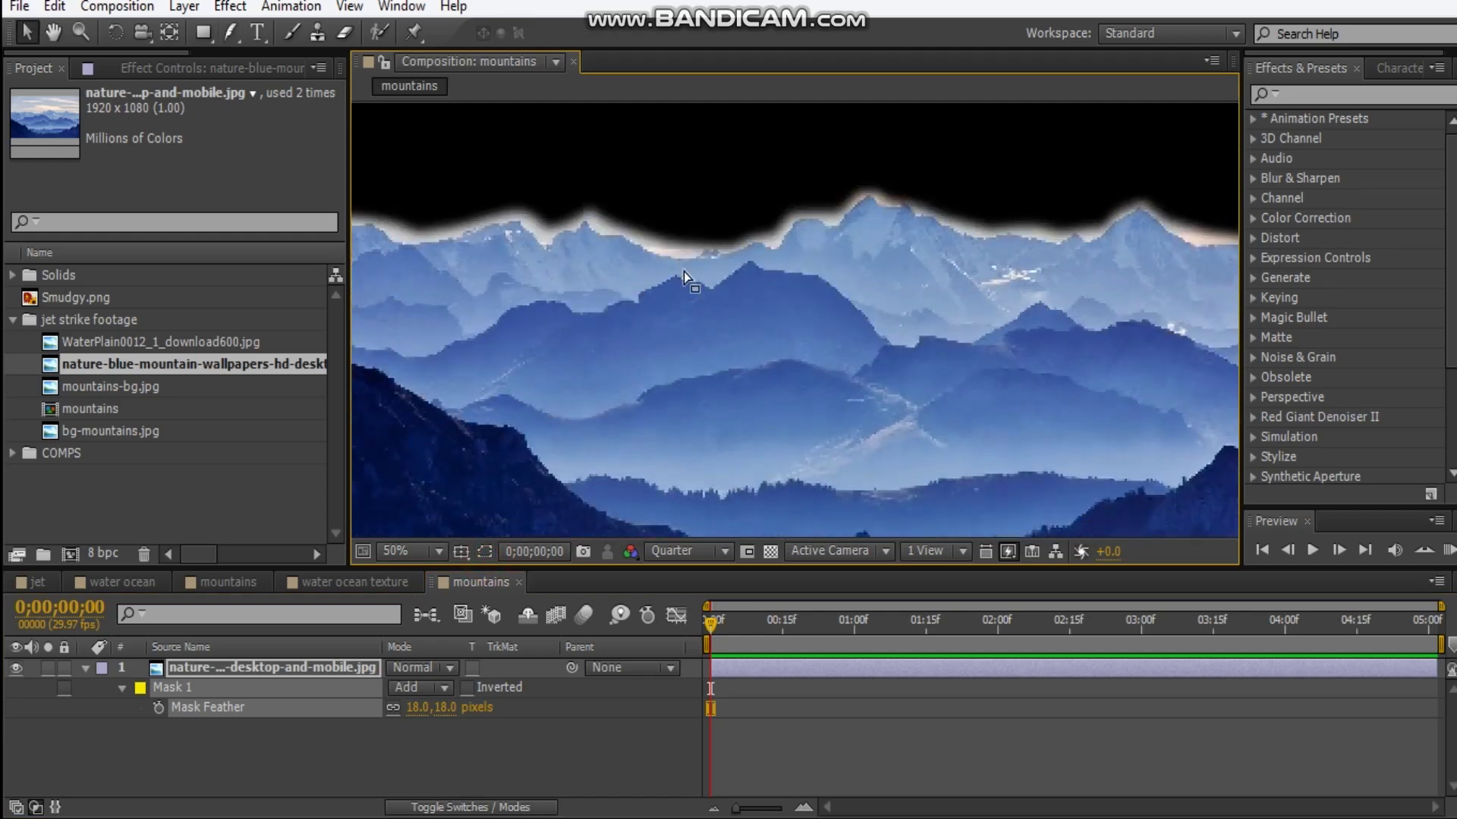
click(347, 742)
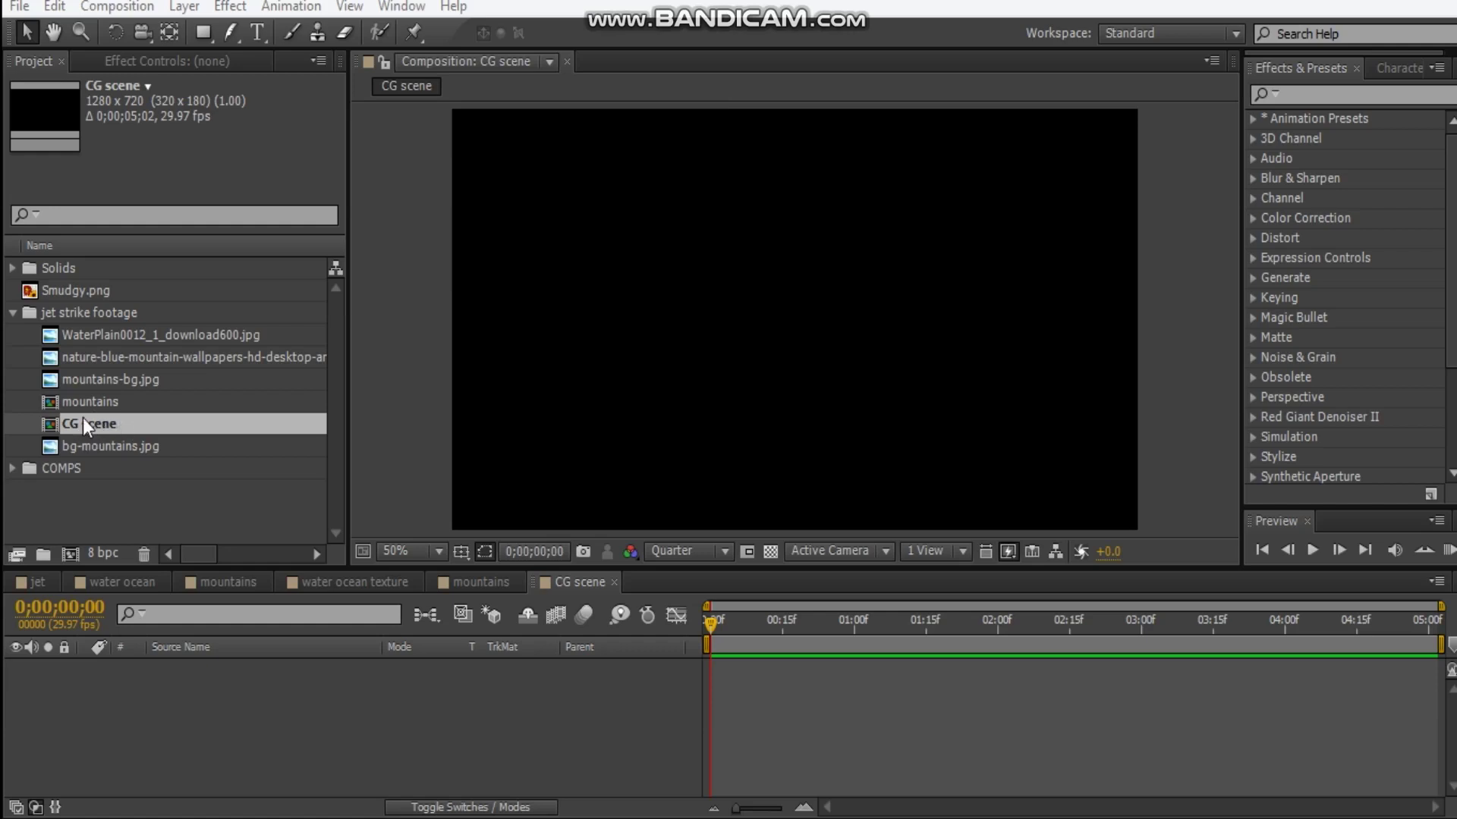
Step: Add the water ocean texture composition from the COMPS folder to the CG scene composition
click(12, 314)
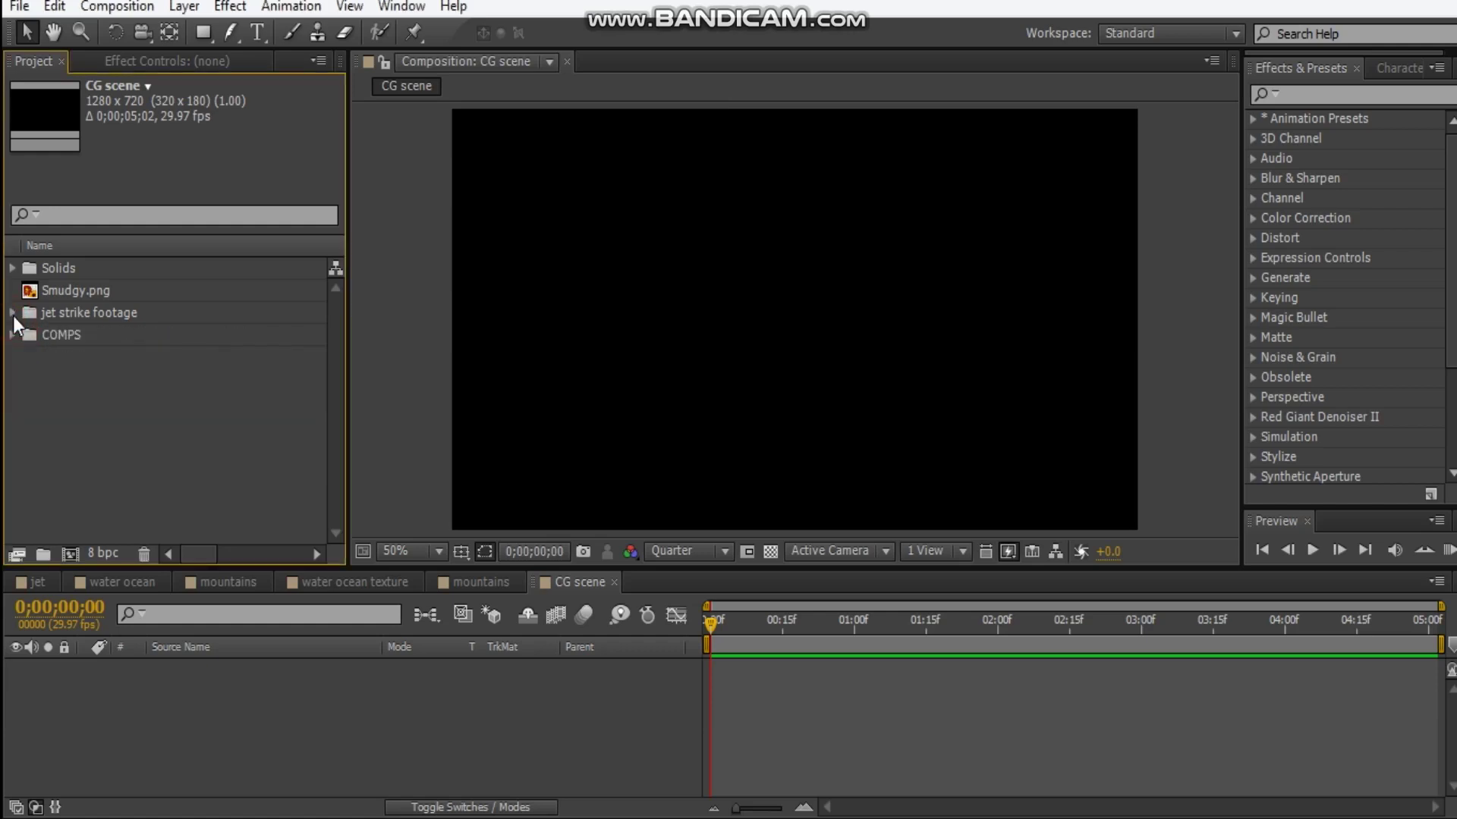
click(12, 335)
drag(122, 366, 358, 685)
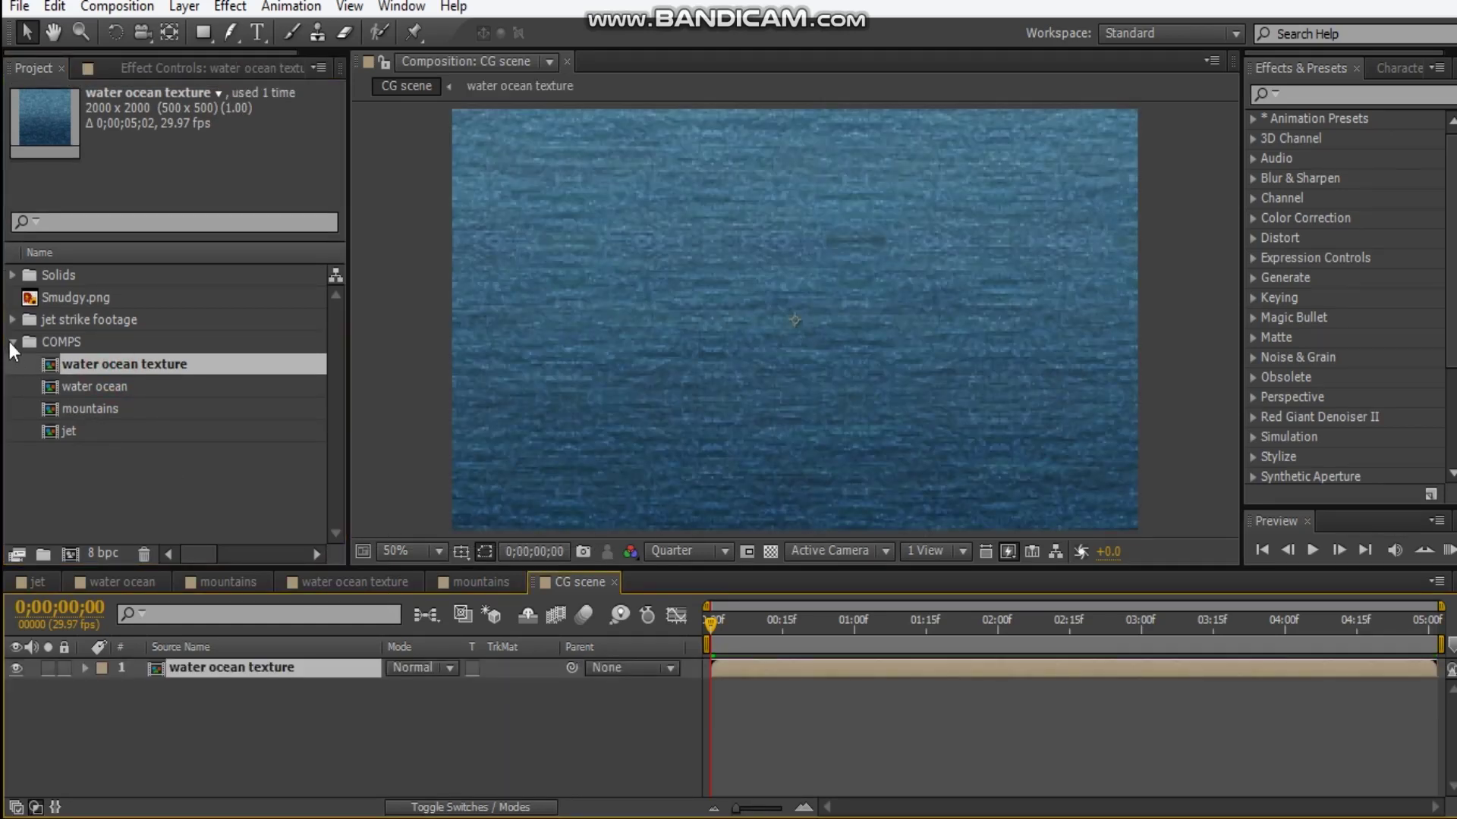
Step: Add the mountains composition from the jet strike footage folder above the water layer in CG scene and hide it
click(12, 342)
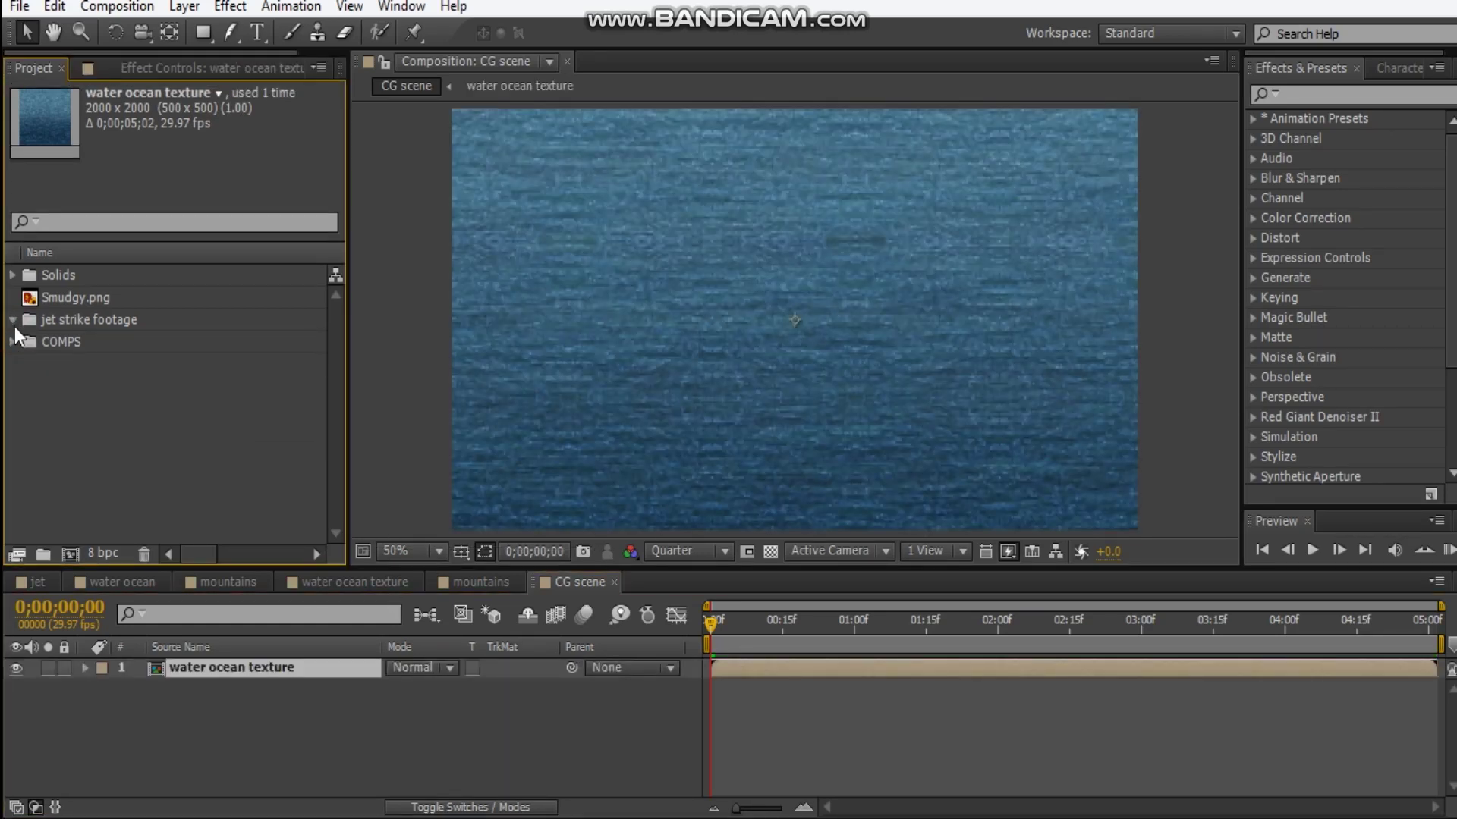
click(13, 320)
click(104, 428)
drag(87, 419, 255, 664)
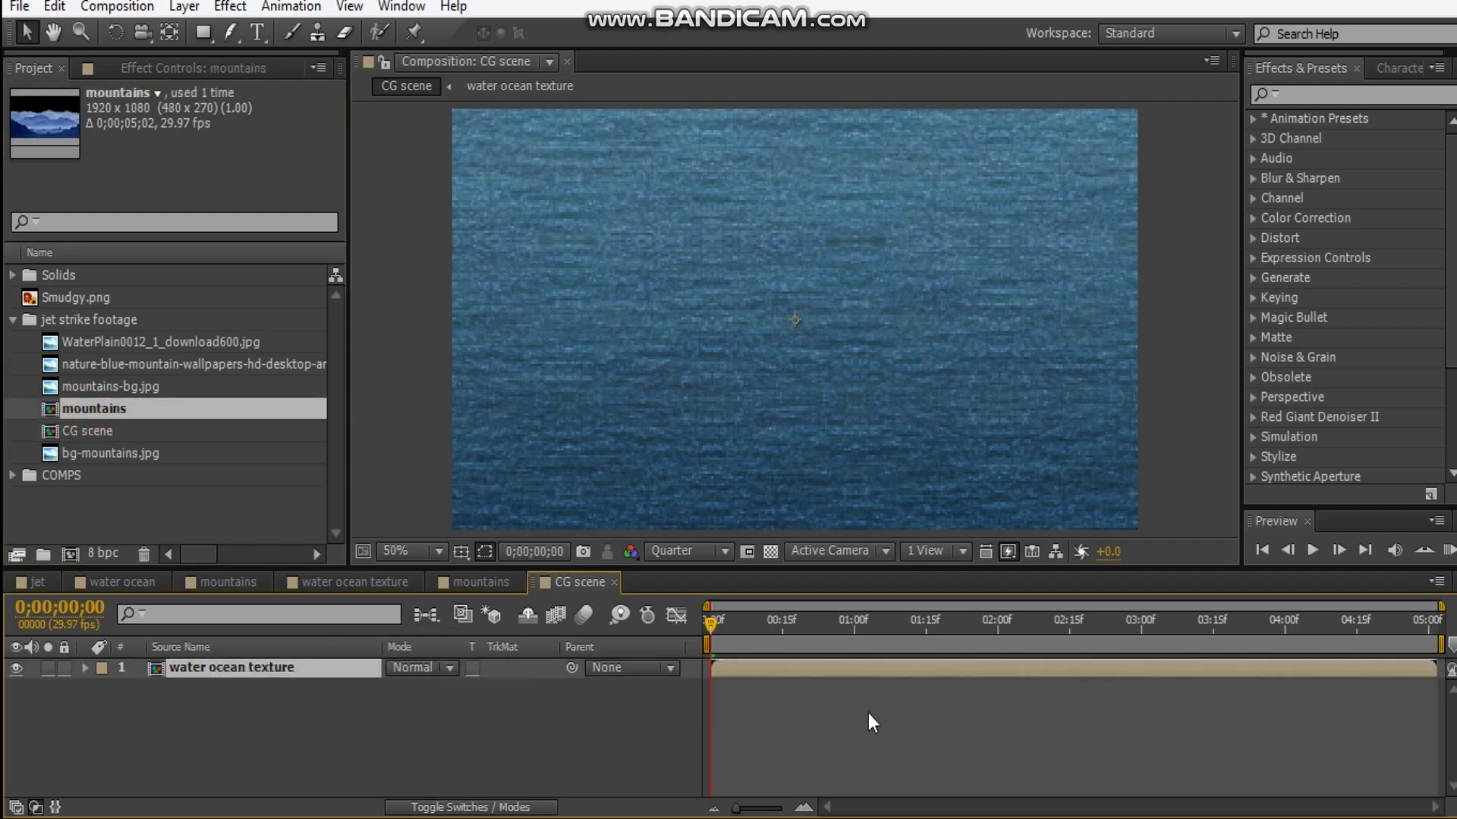
click(19, 667)
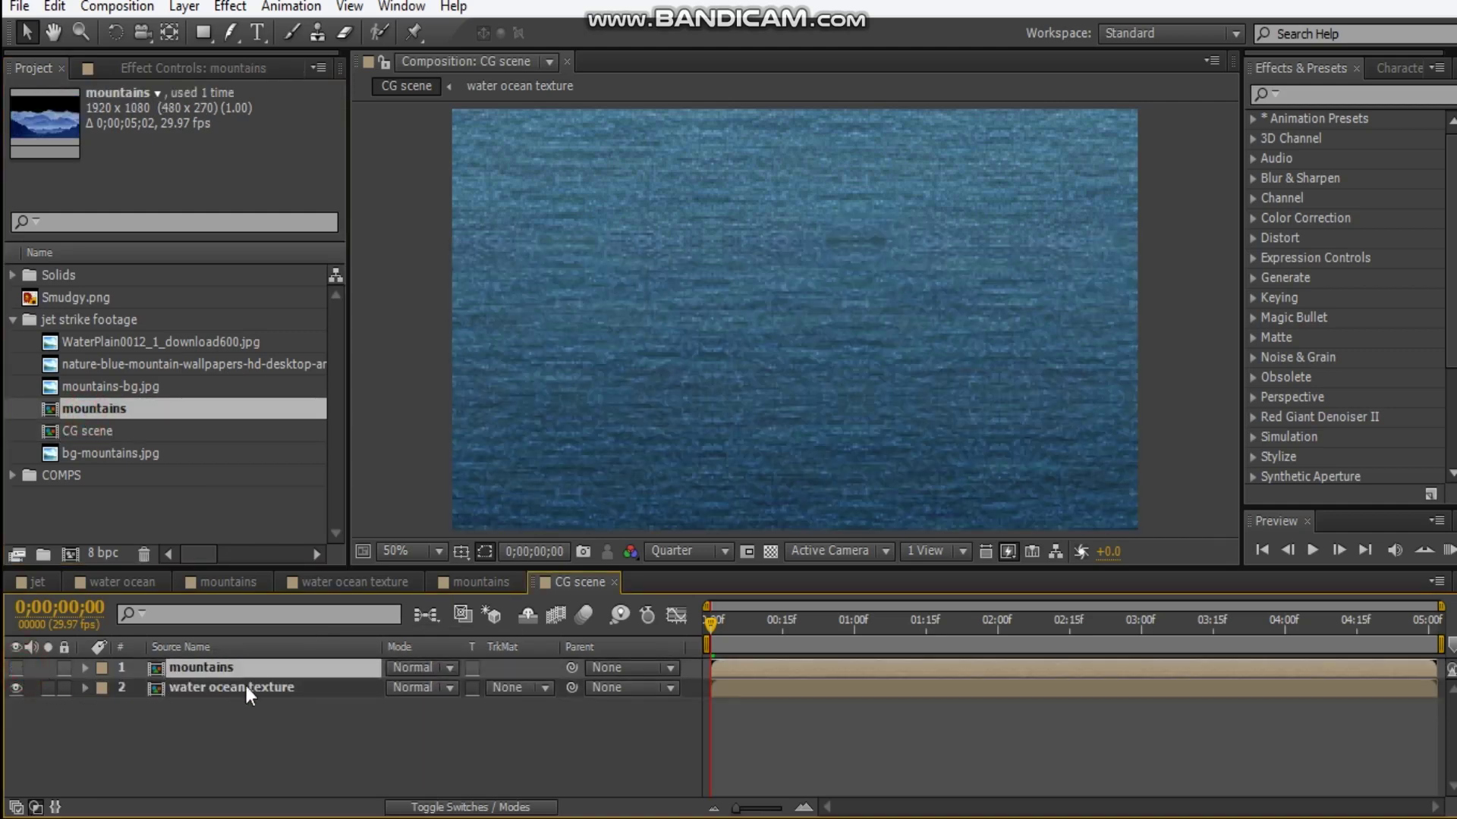
Step: Make the water ocean texture layer a 3D layer
click(247, 683)
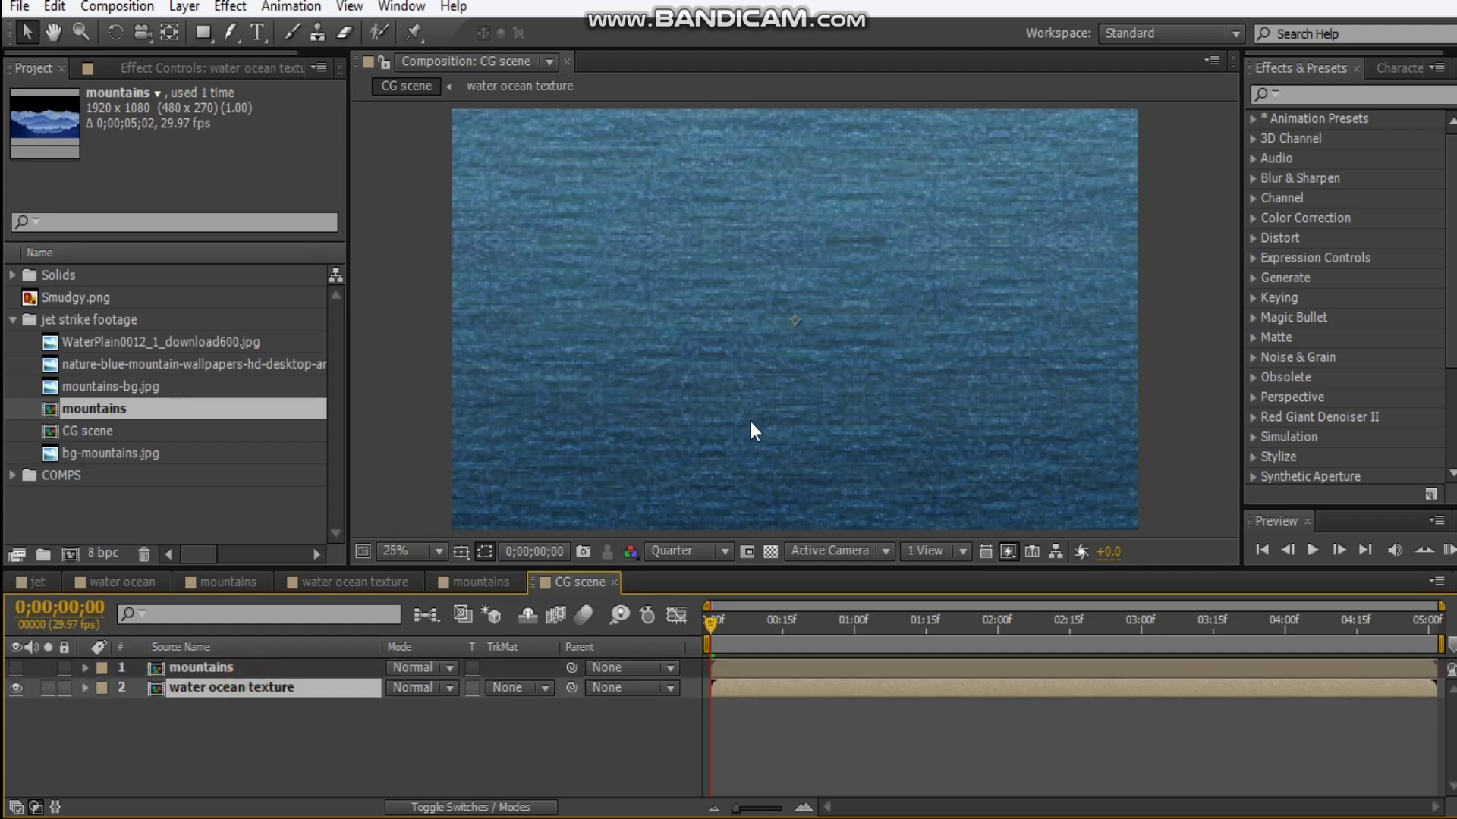
key(comma)
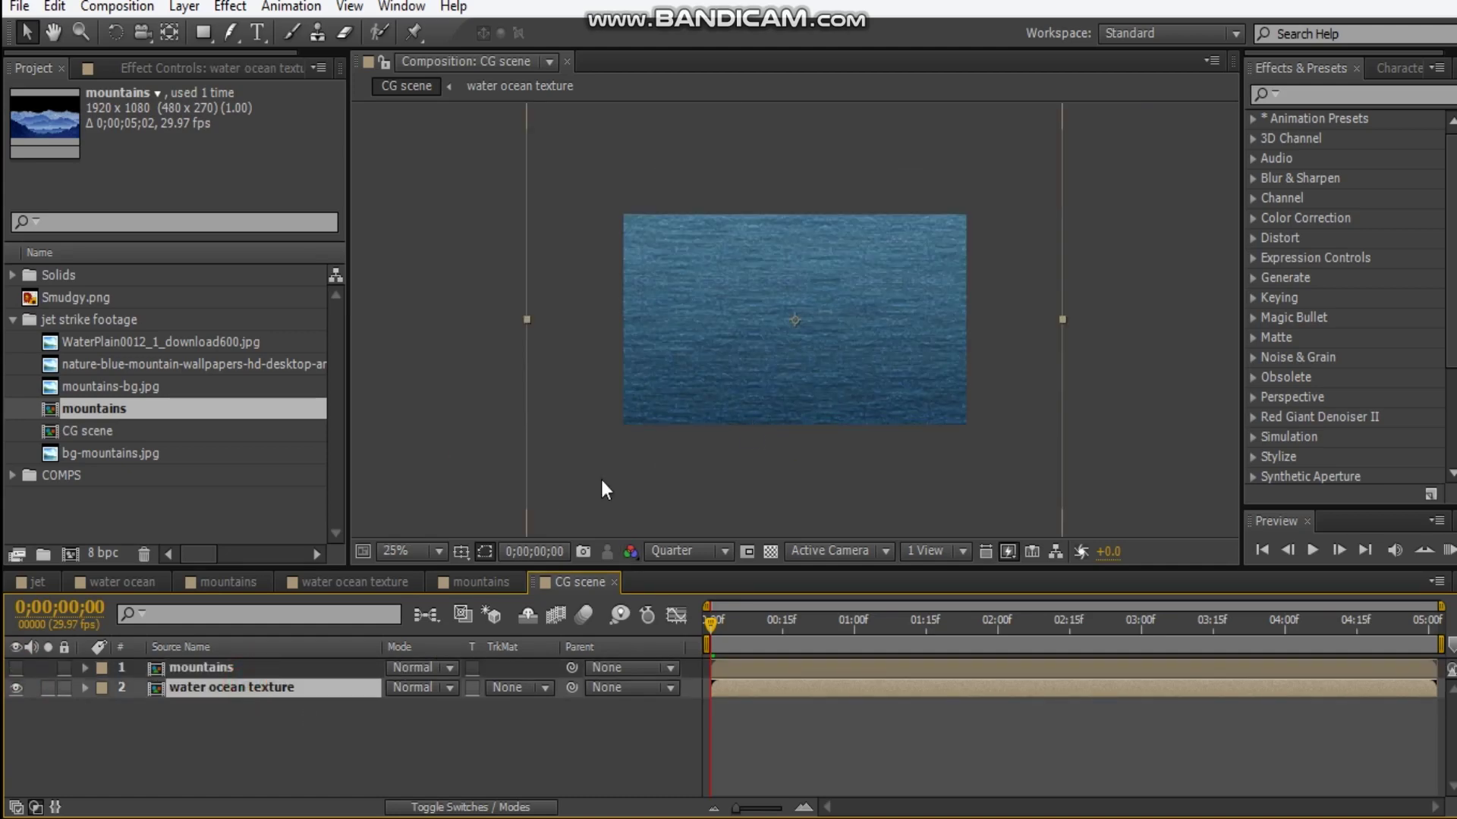
click(523, 806)
click(506, 687)
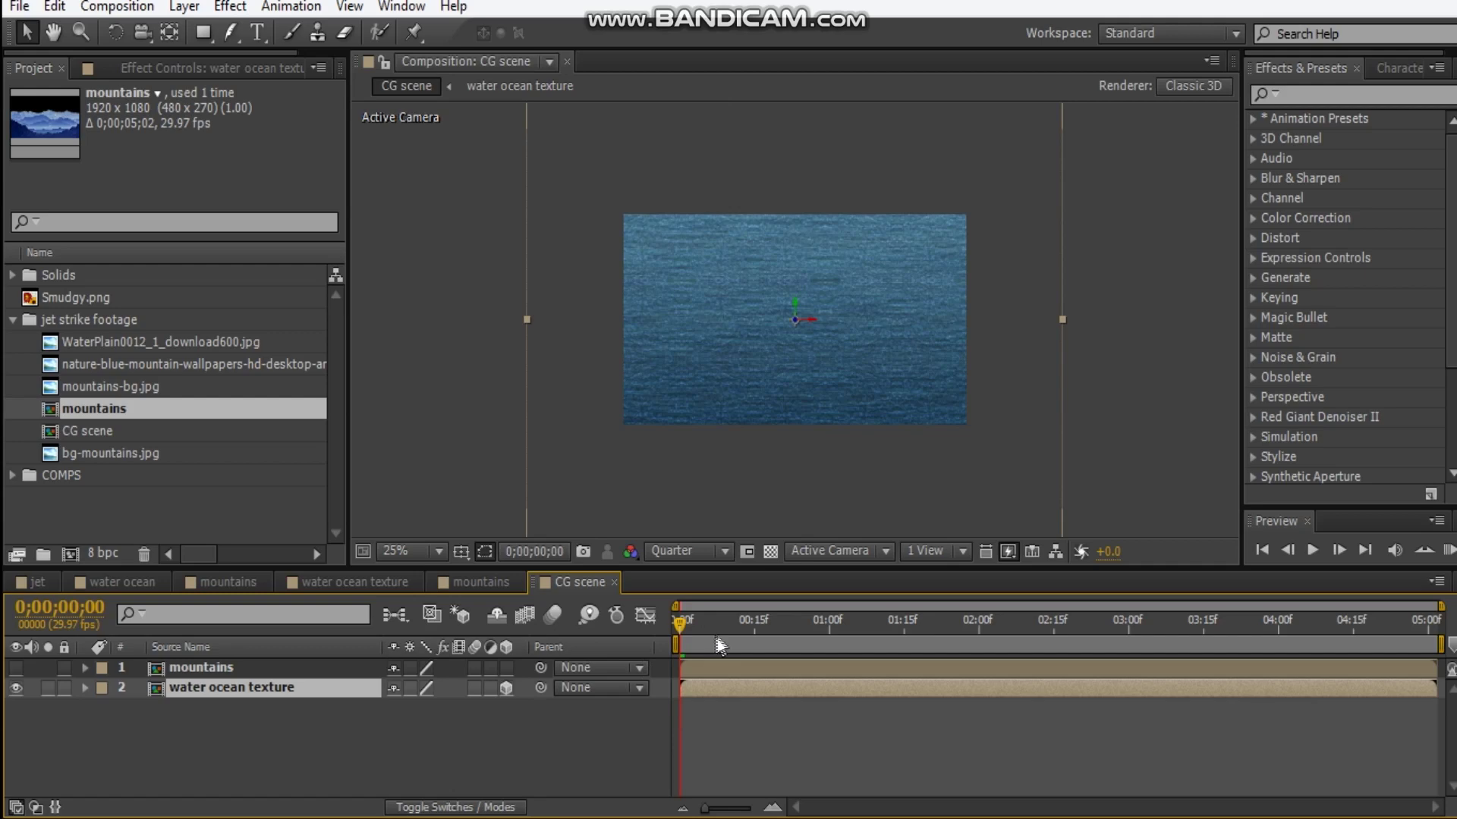
Step: Rotate the water layer into a horizontal plane with an Orientation of 270°, 0°, 0°
key(w)
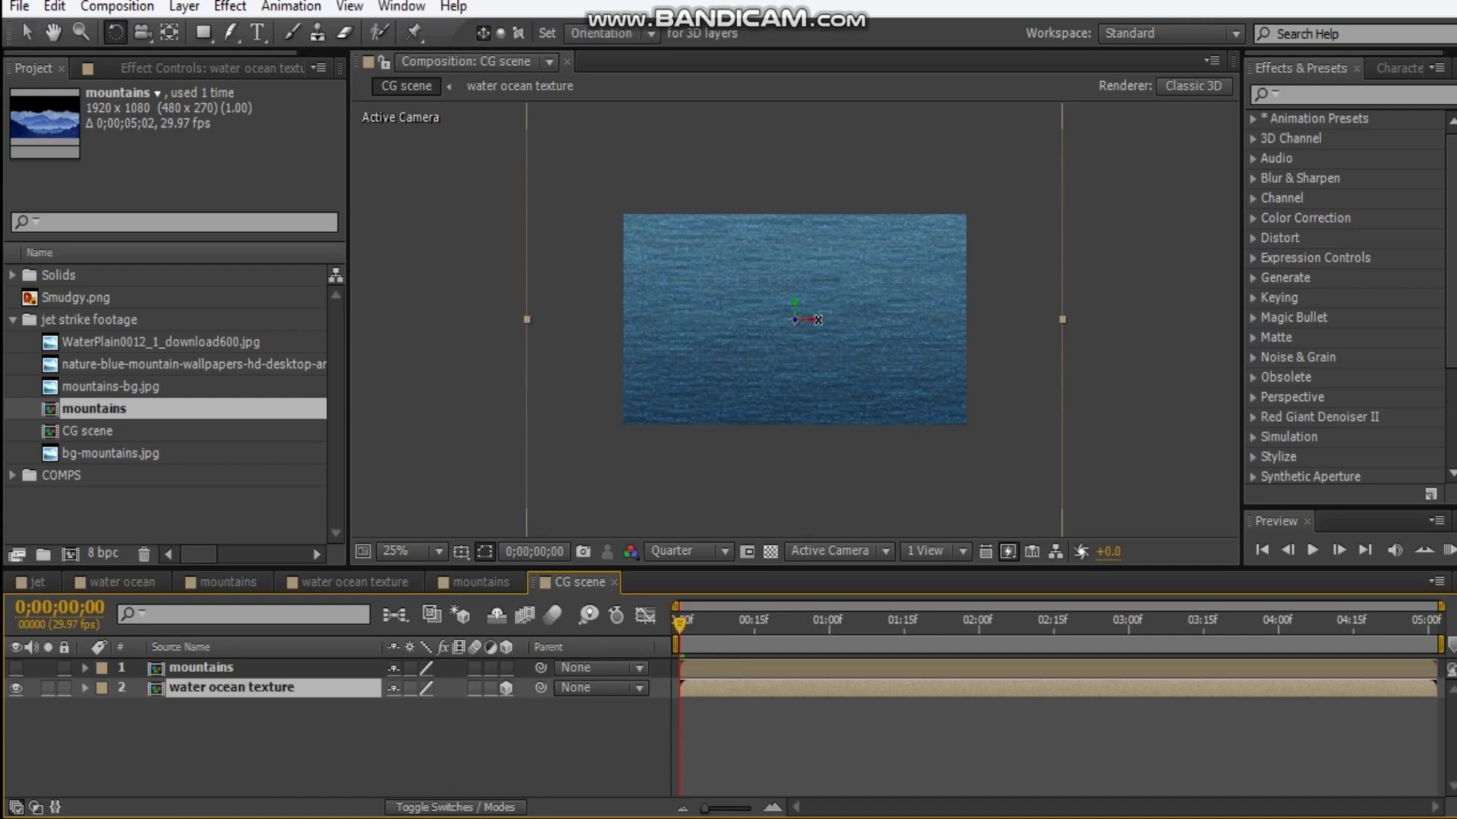
drag(818, 317, 832, 295)
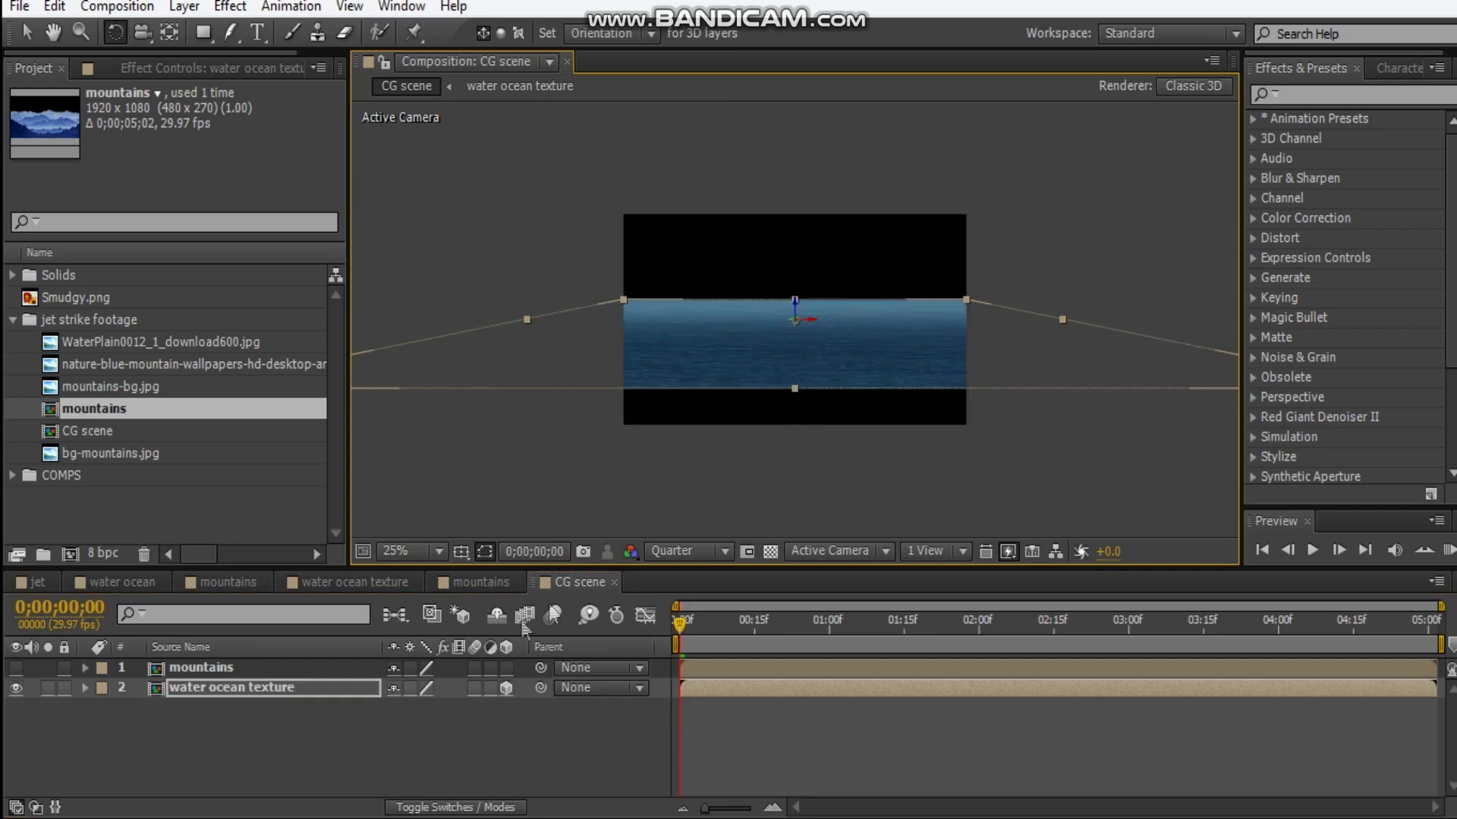
click(293, 687)
key(r)
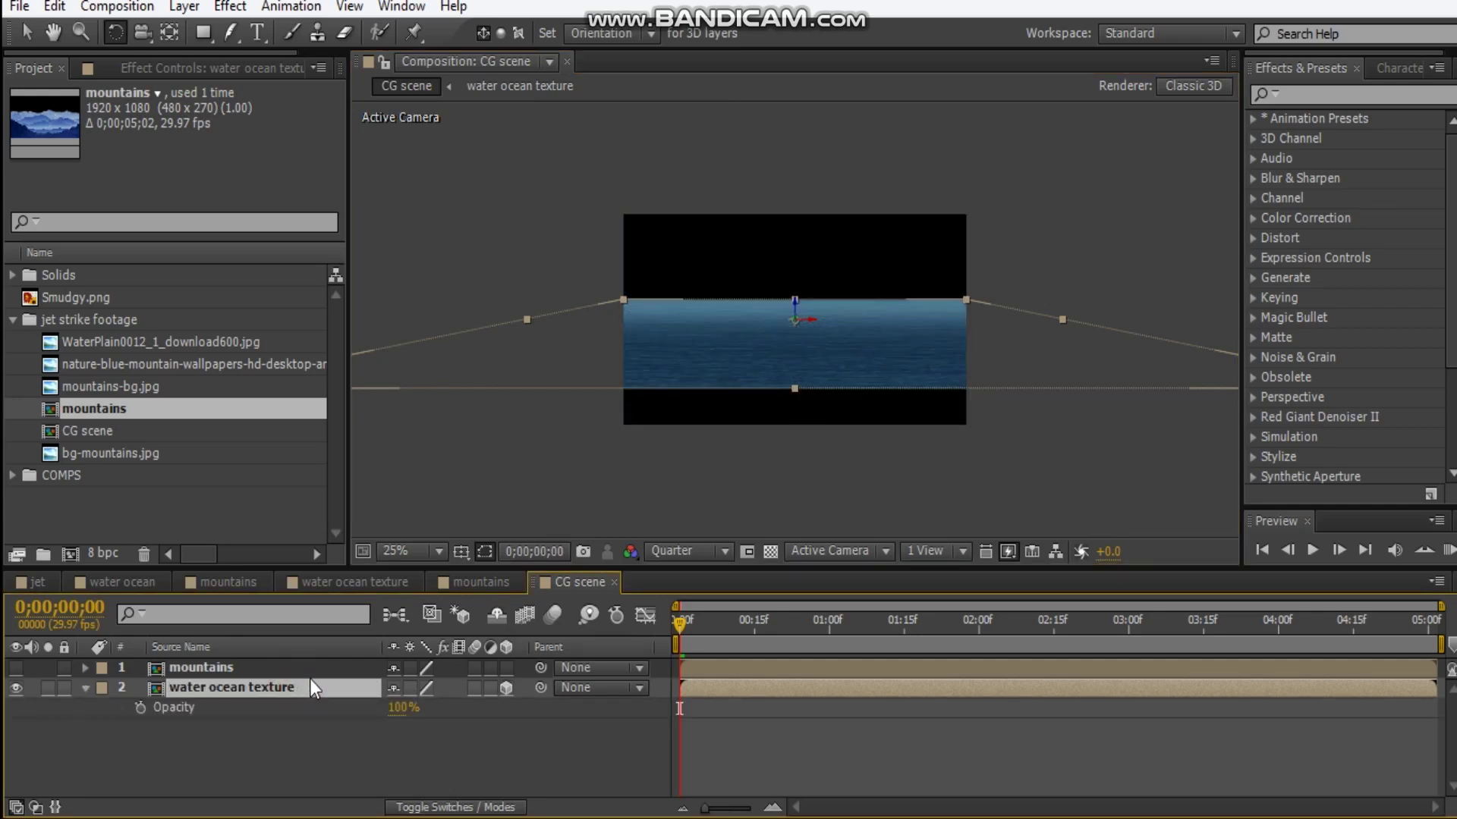
click(402, 707)
text(2)
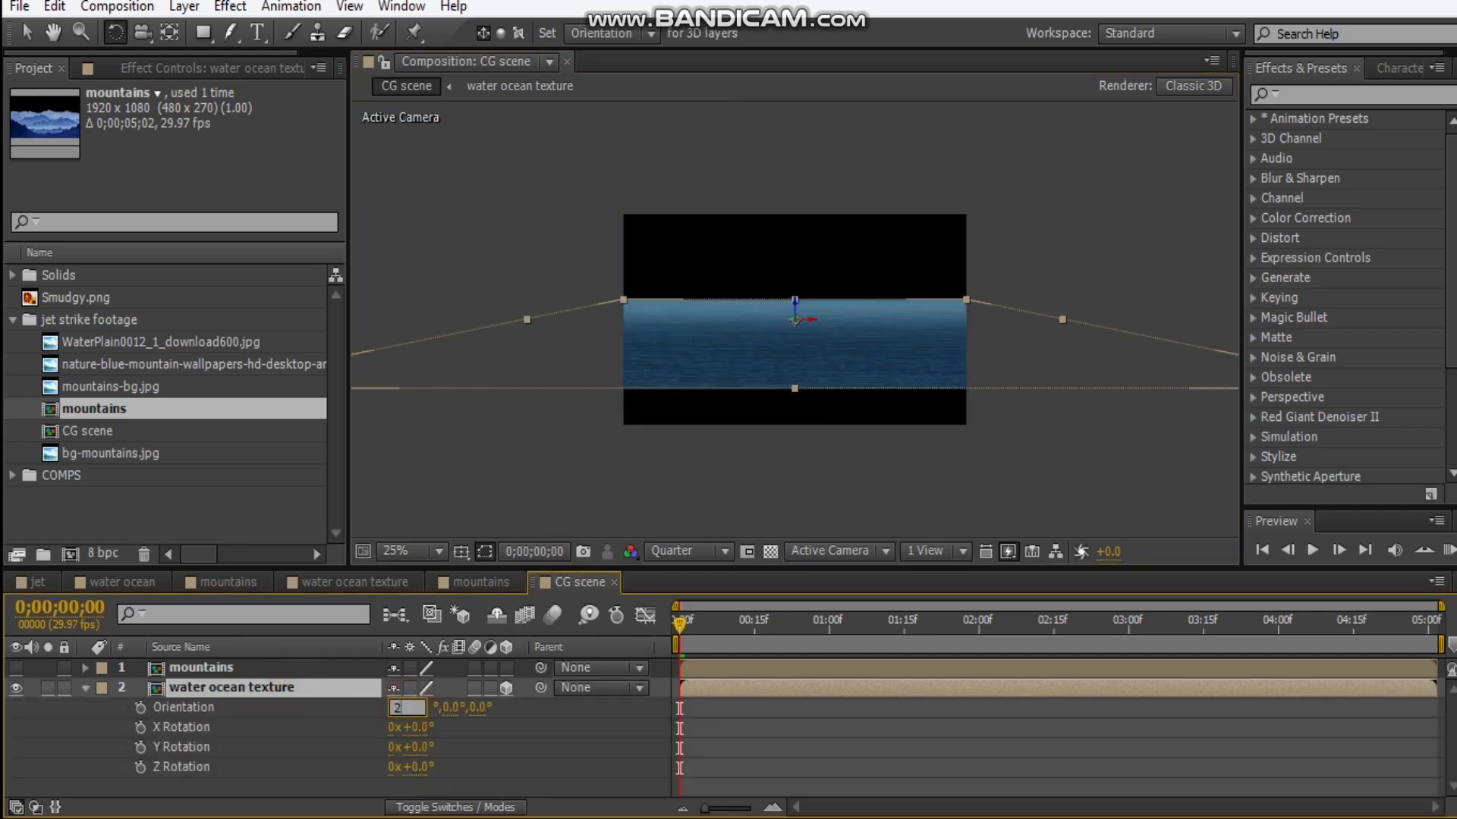
text(70)
key(Return)
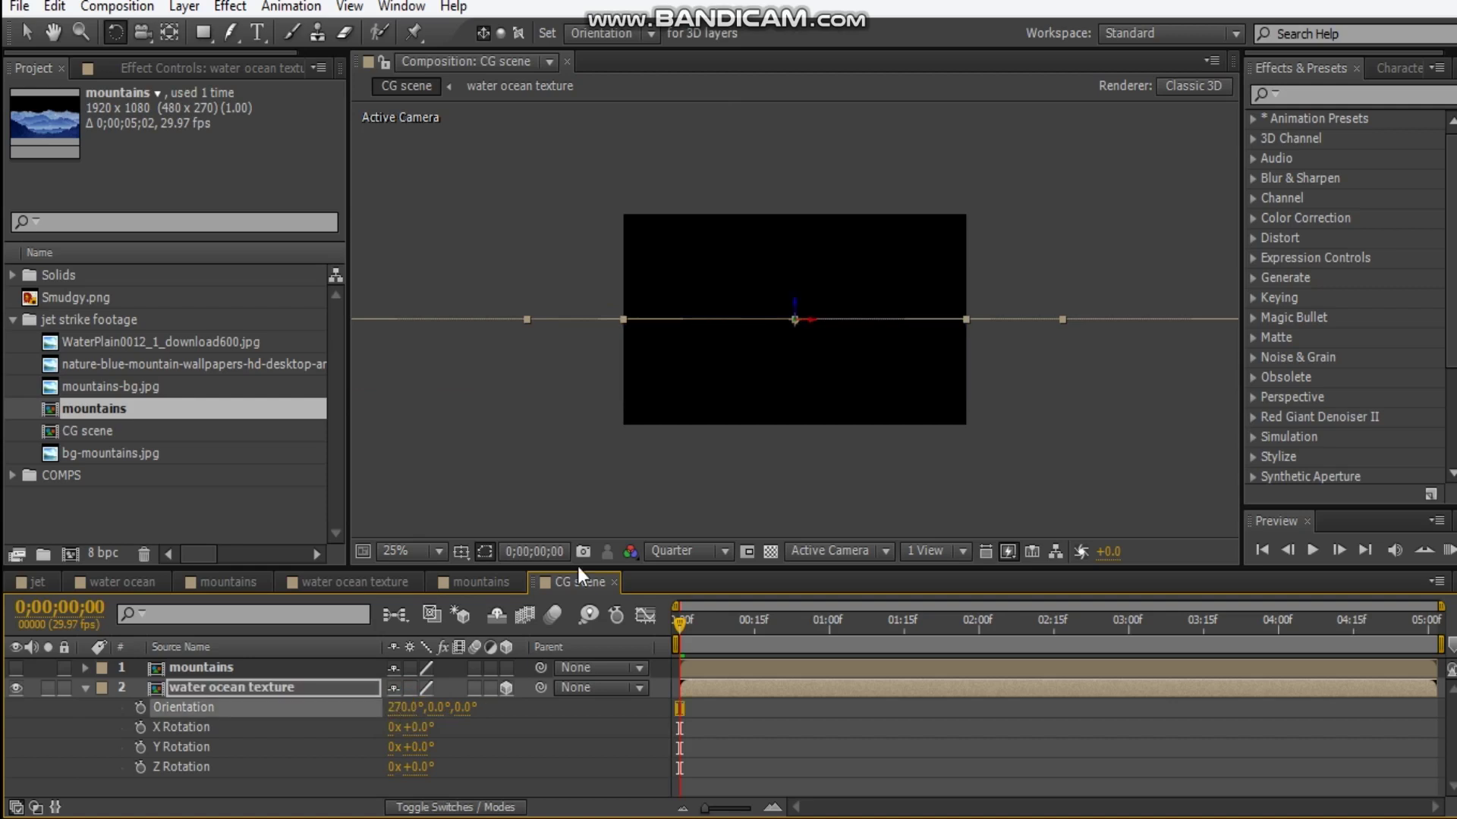
Step: Lower the water plane vertically so that its surface fills the lower part of the frame
key(v)
drag(795, 303, 797, 390)
scroll(790, 384, up, 2)
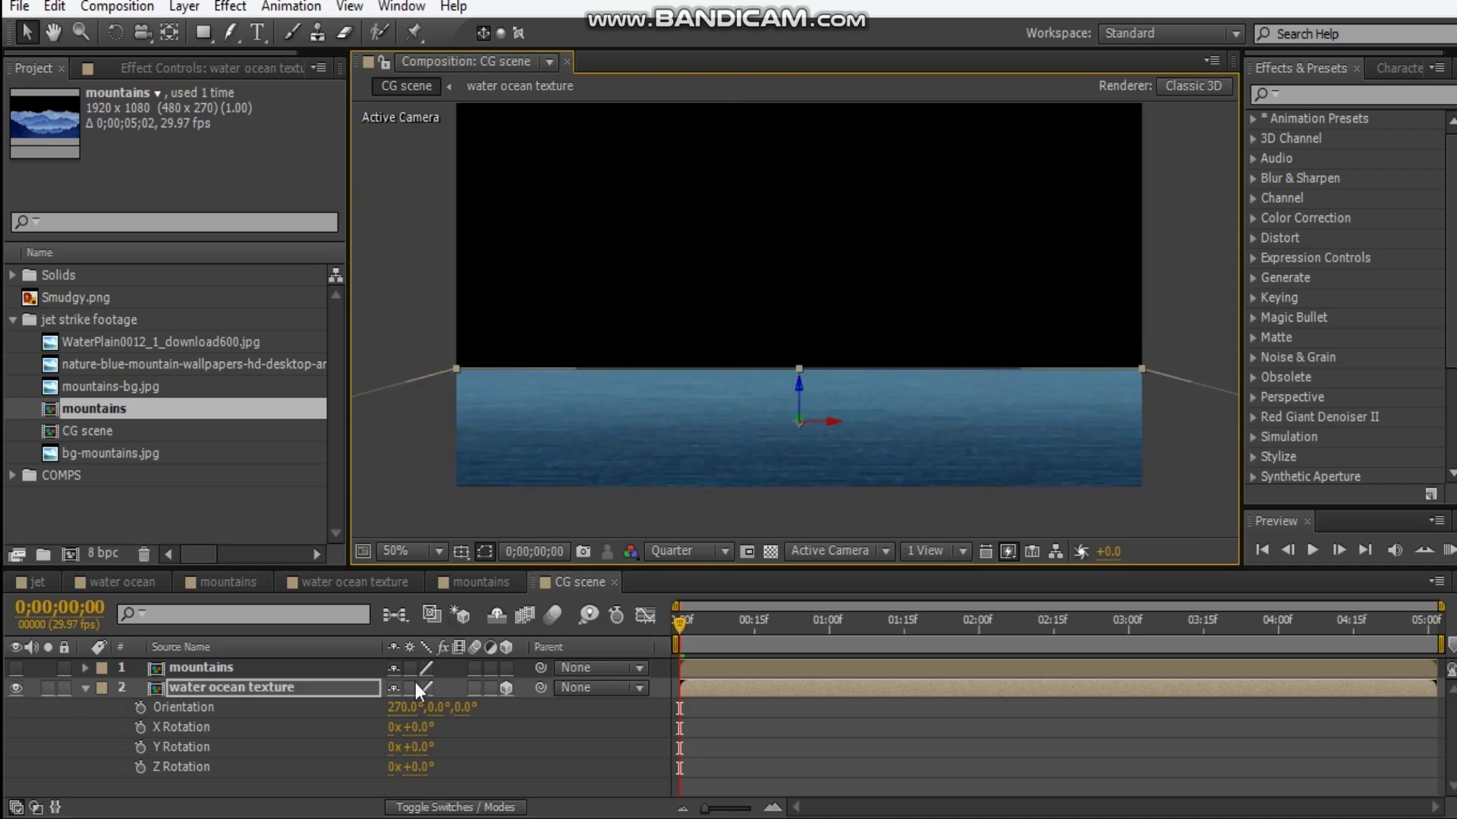
Step: Scale the water plane to 220% and push it farther back in depth while keeping the frame's lower edge covered
key(s)
drag(481, 711, 607, 696)
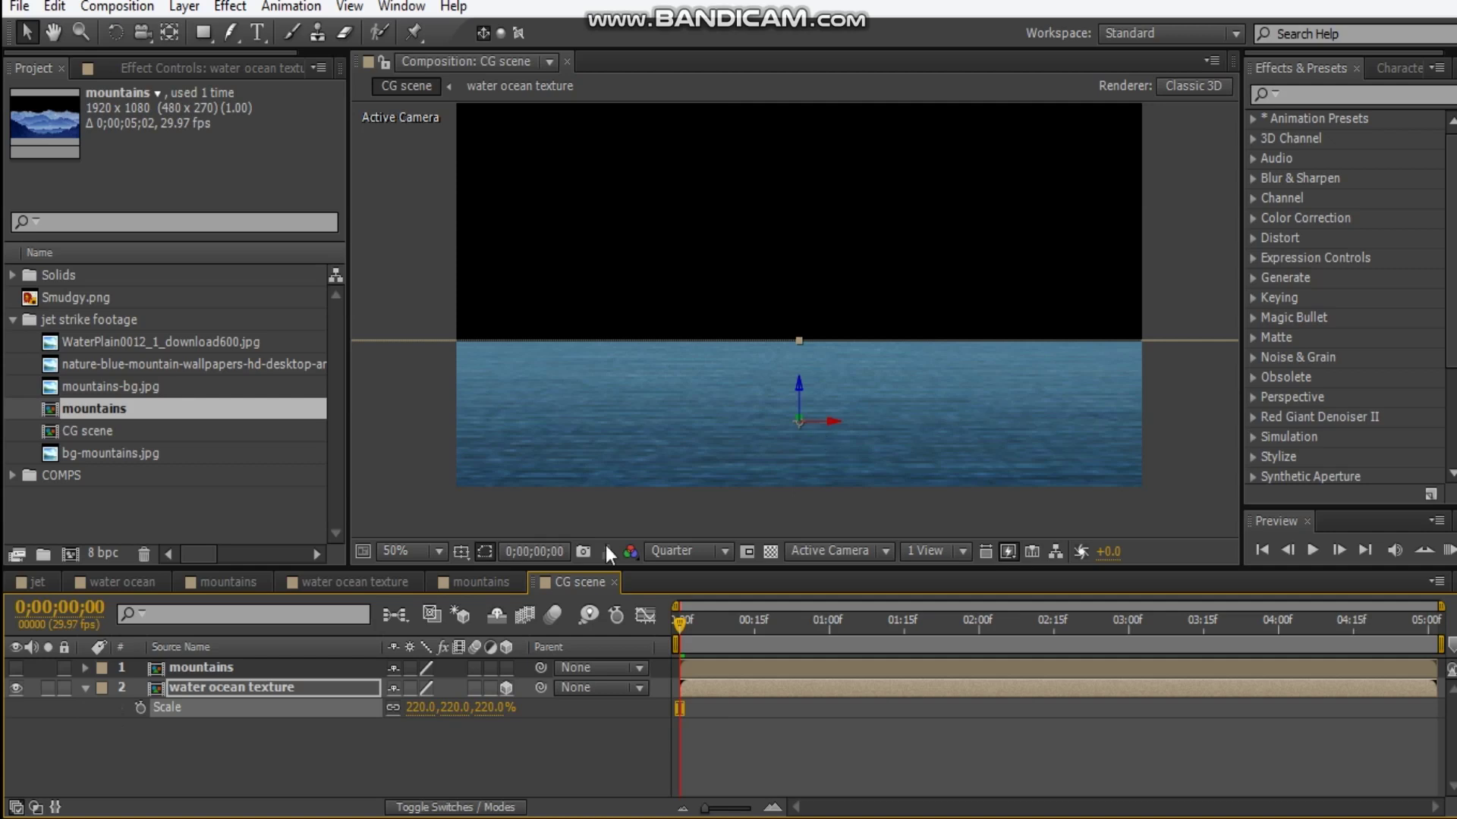
drag(801, 417, 870, 0)
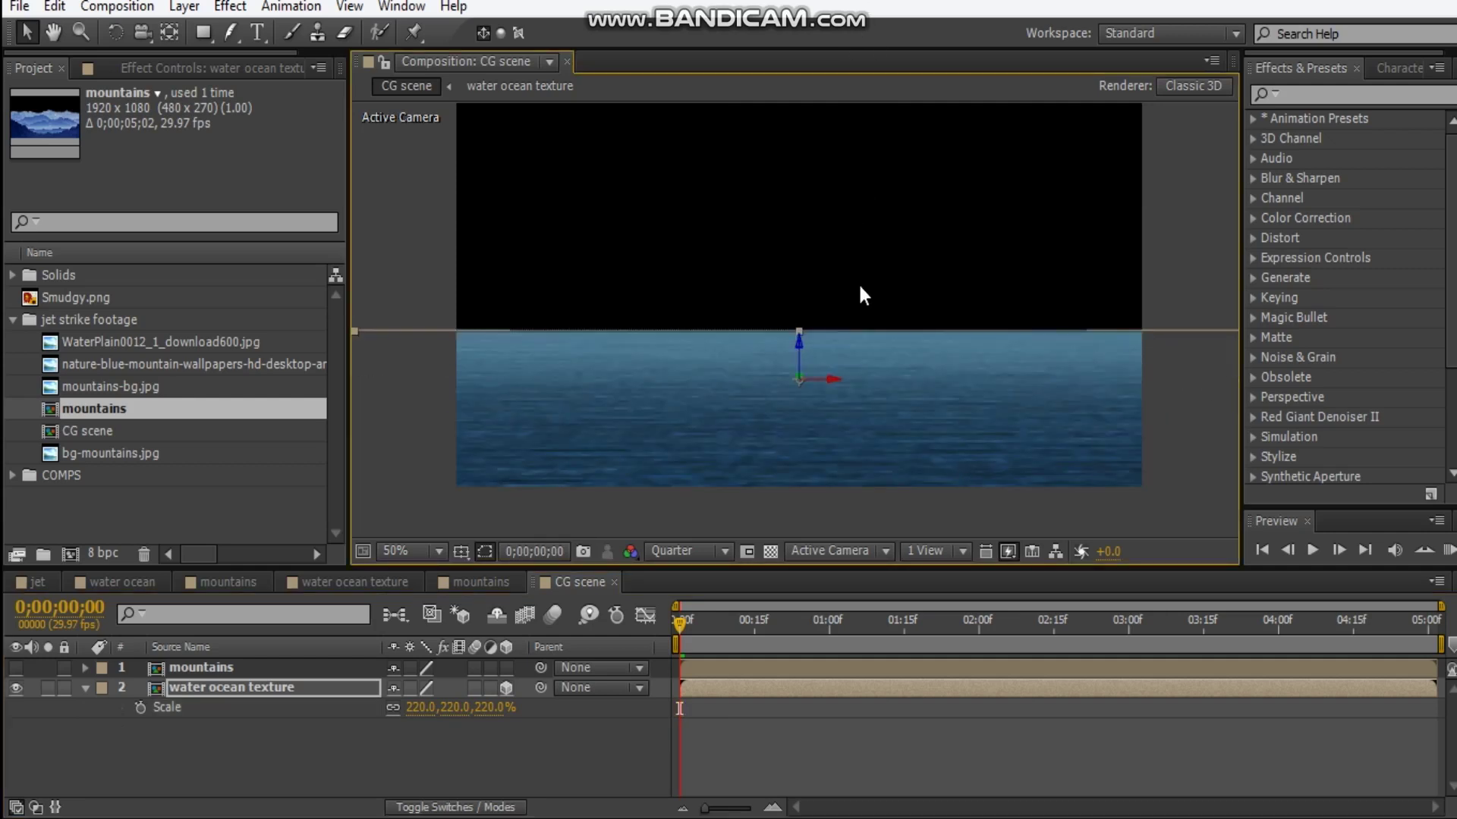
drag(734, 310, 757, 332)
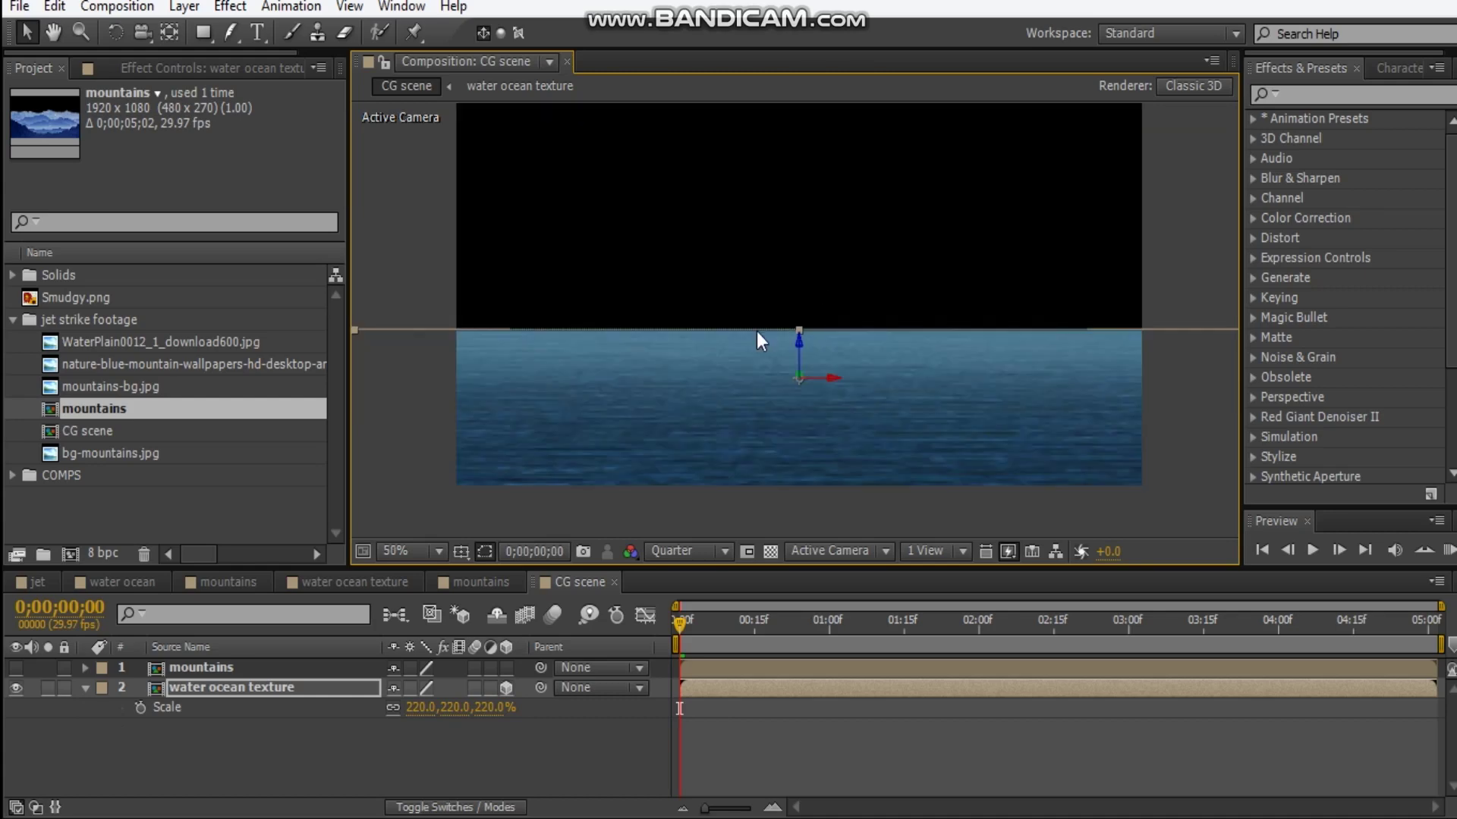
Step: Add a new camera layer to the CG scene composition
click(191, 760)
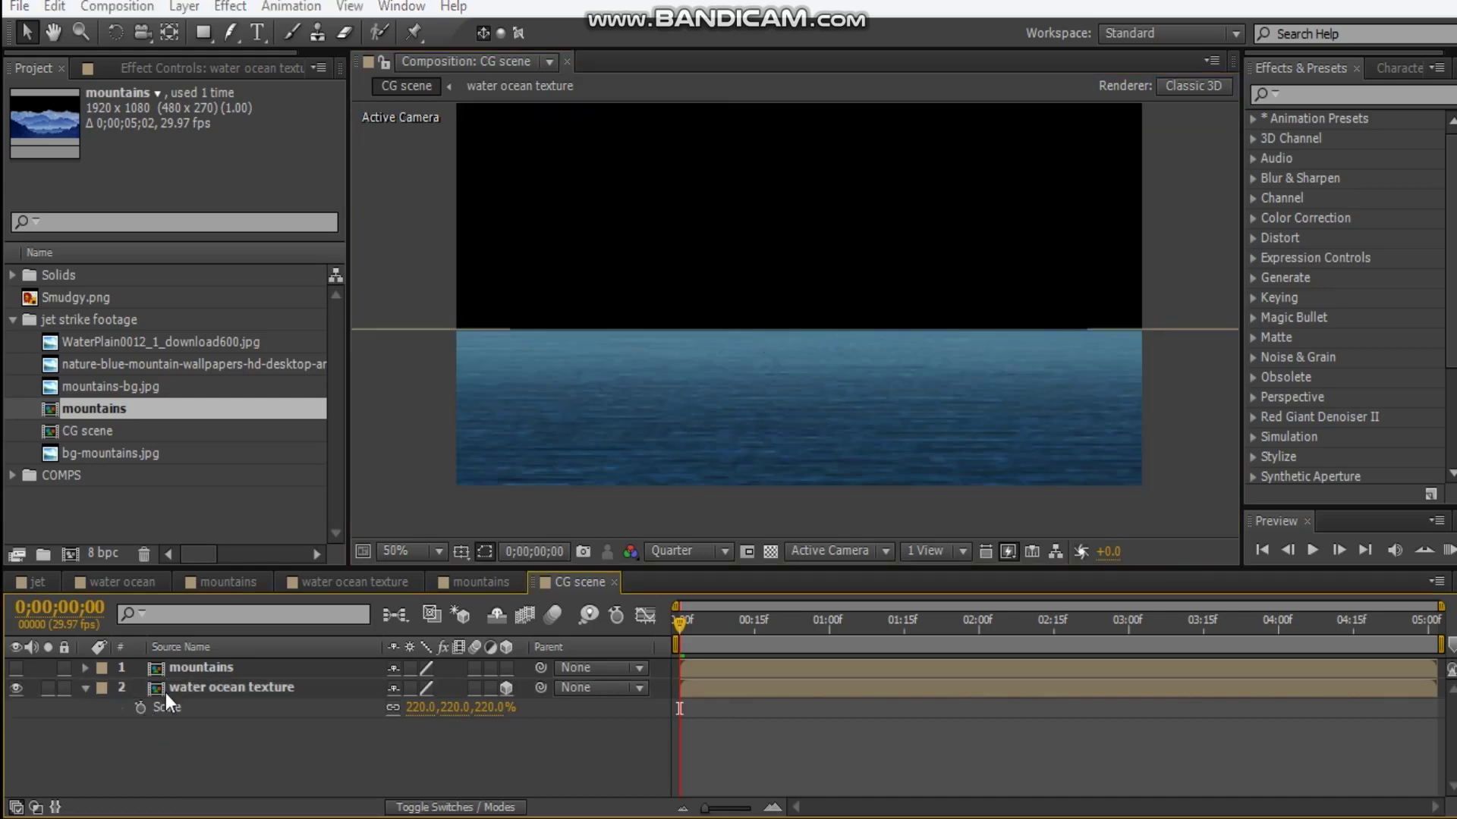
key(ctrl+alt+shift+c)
click(938, 226)
click(913, 396)
click(1020, 660)
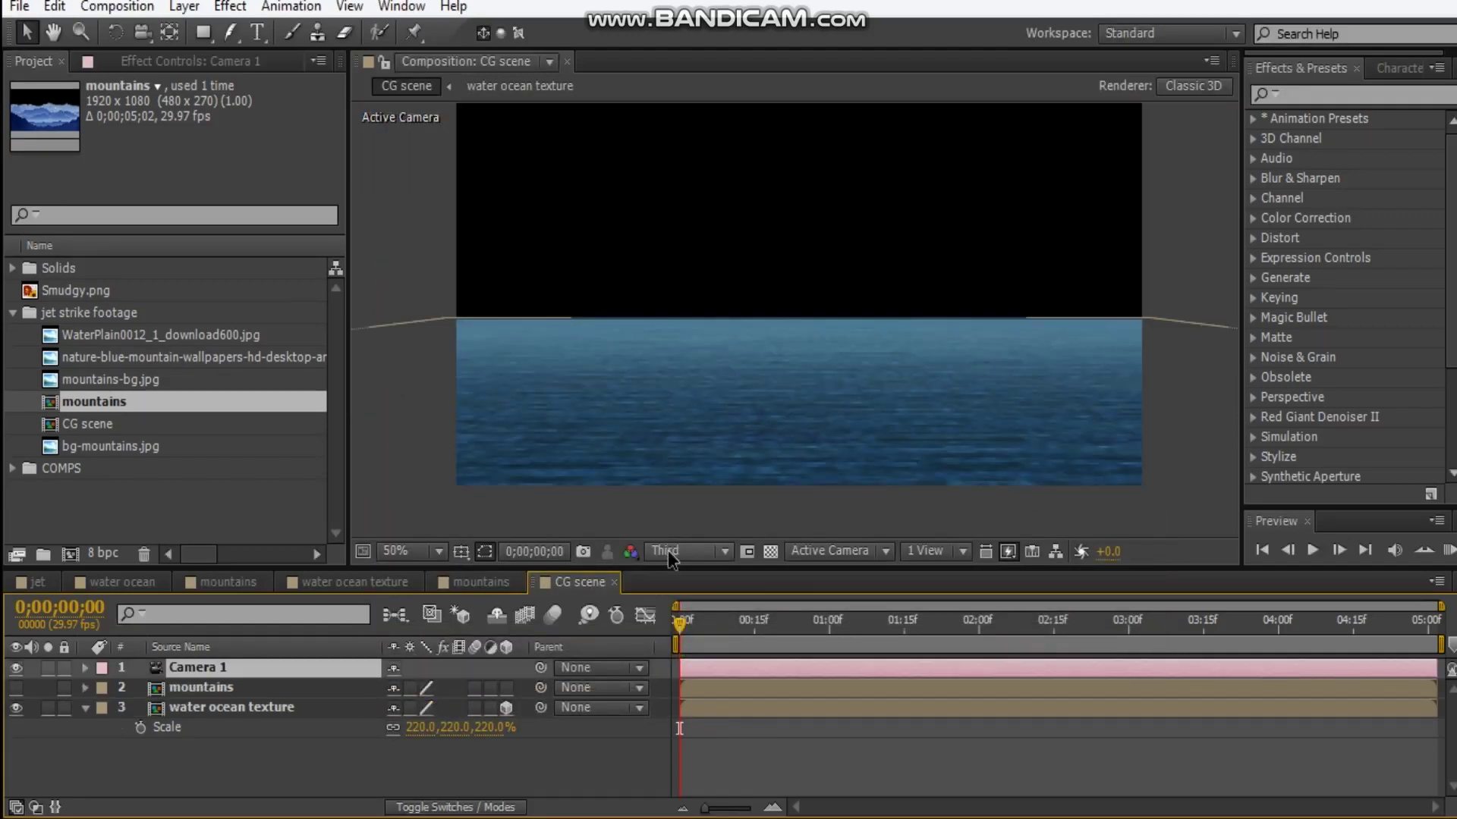
drag(773, 343, 763, 361)
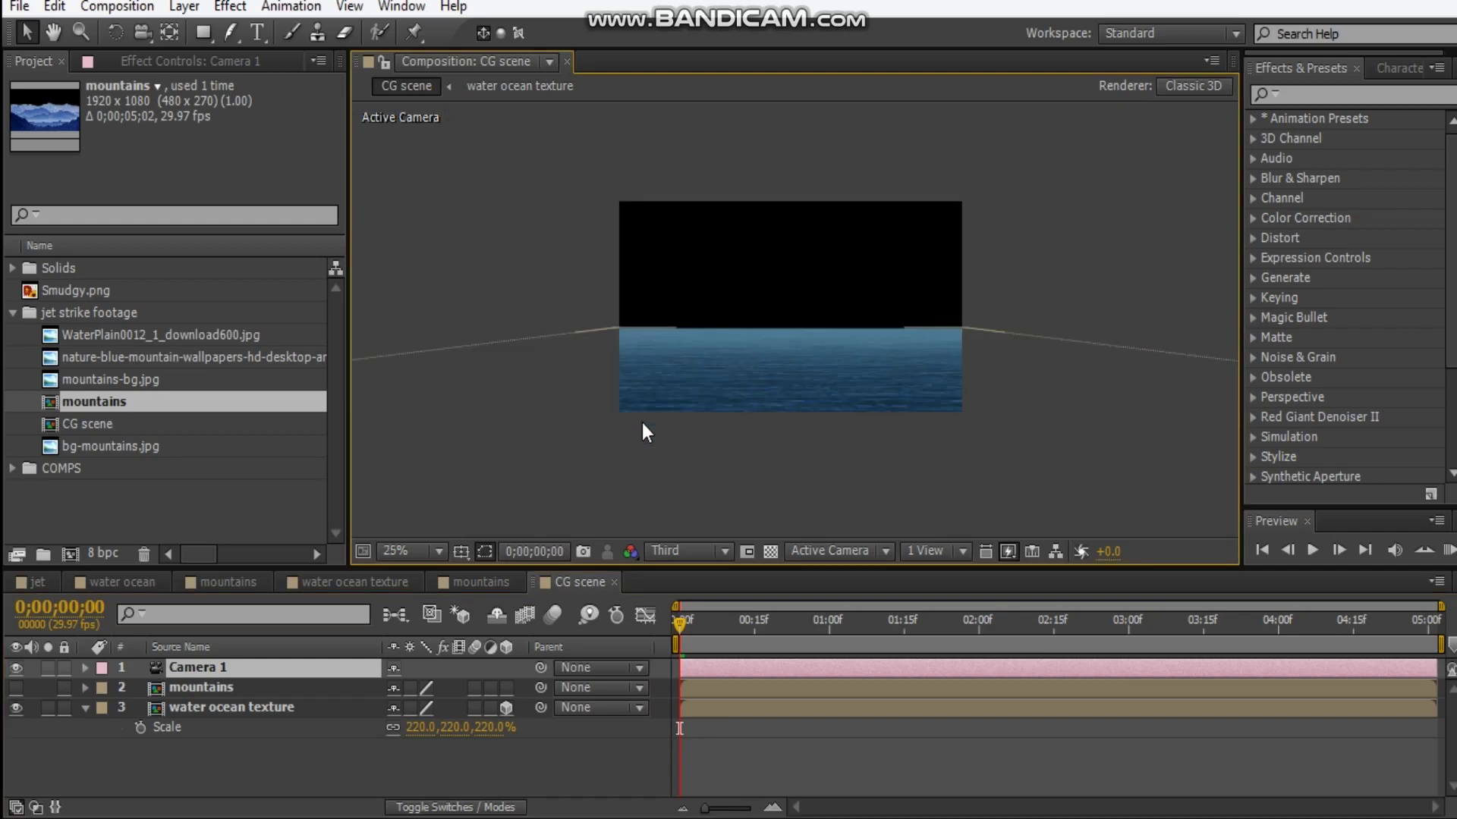
Step: Turn on the visibility of the mountains layer
click(166, 689)
click(16, 688)
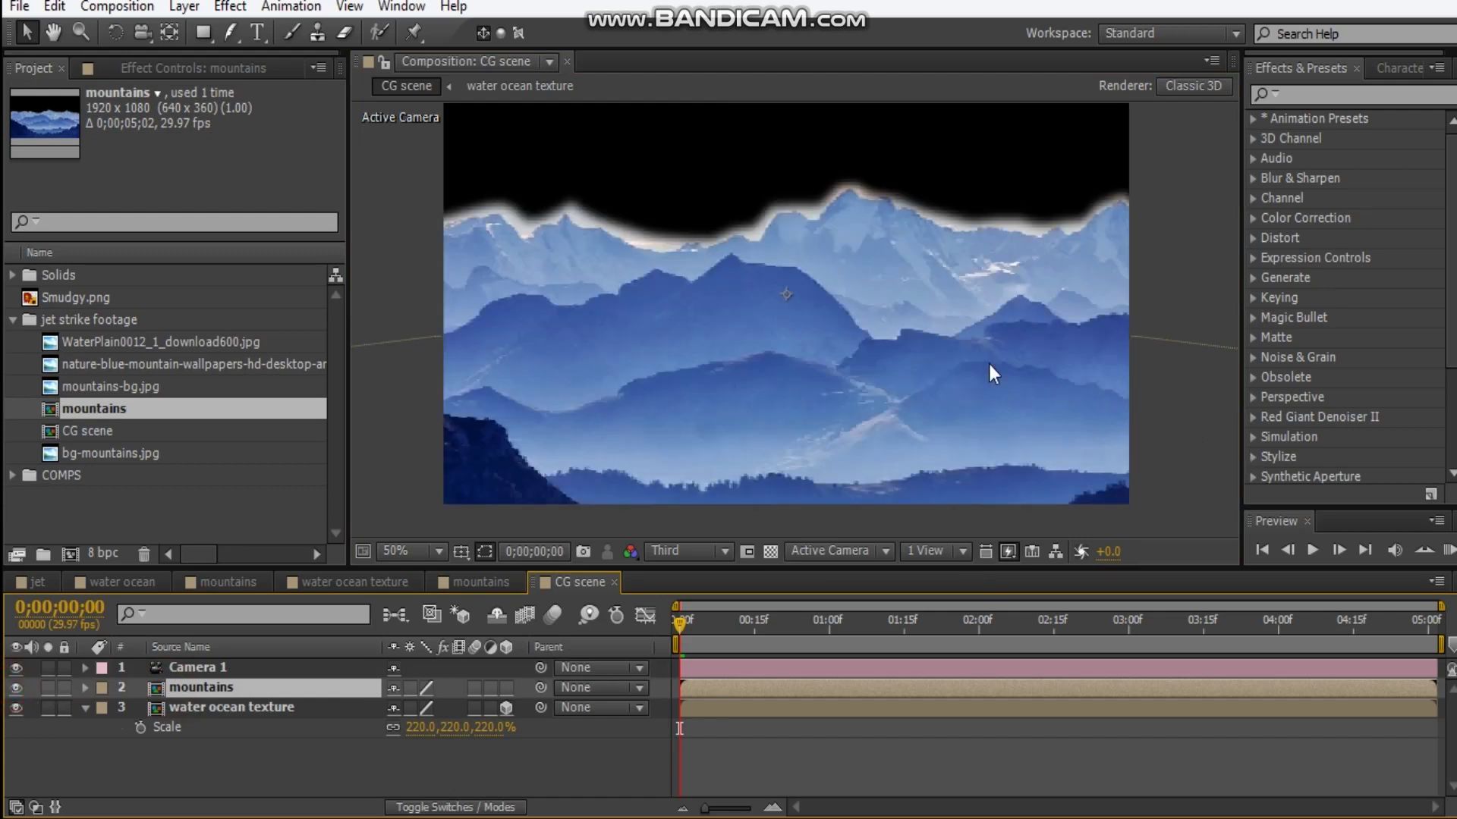
key(comma)
key(comma)
Step: Move the mountains layer beneath the water ocean texture layer and make it a 3D layer
click(211, 702)
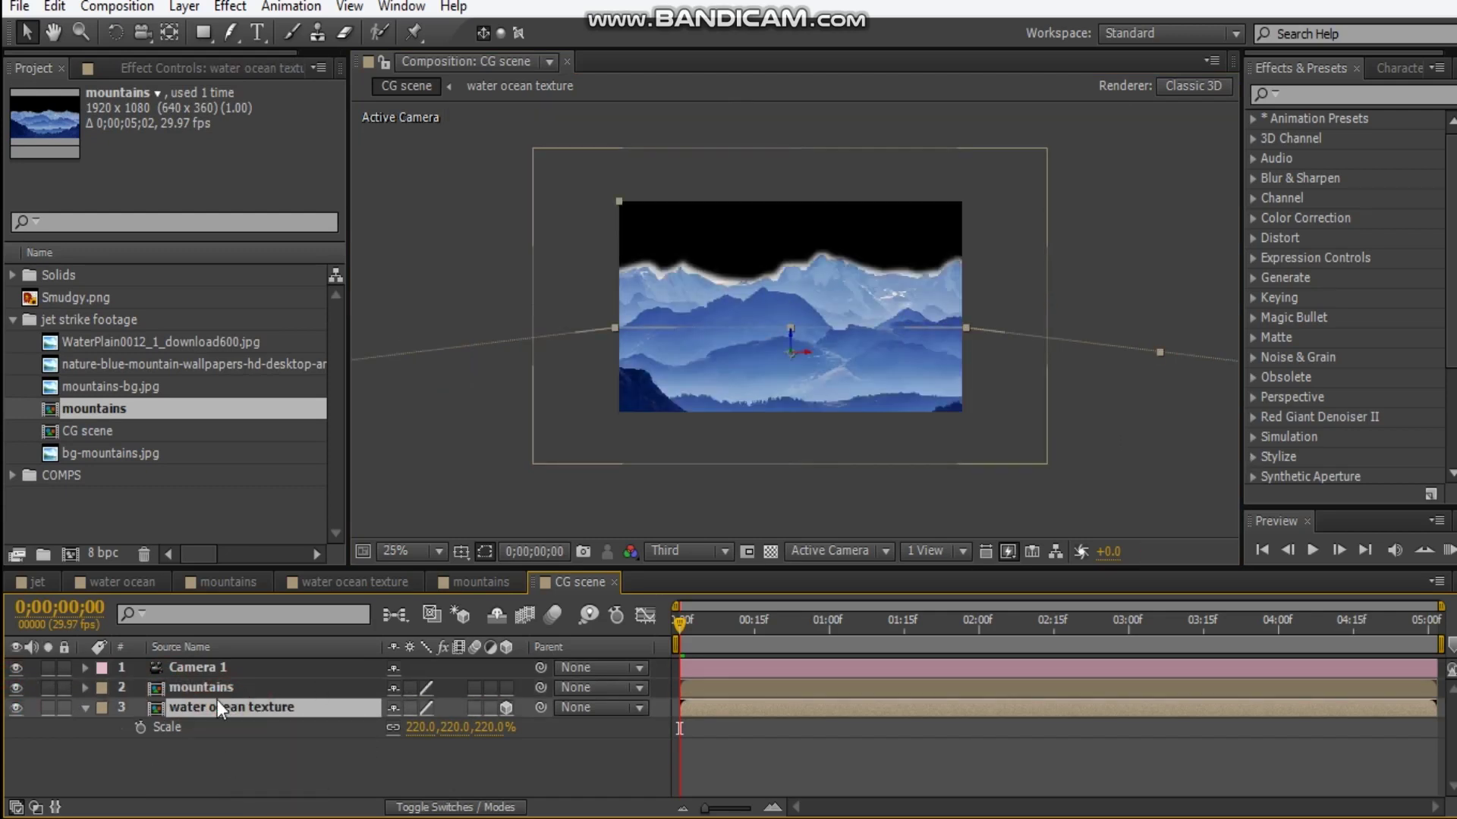
drag(201, 688, 262, 751)
click(505, 729)
scroll(798, 308, up, 2)
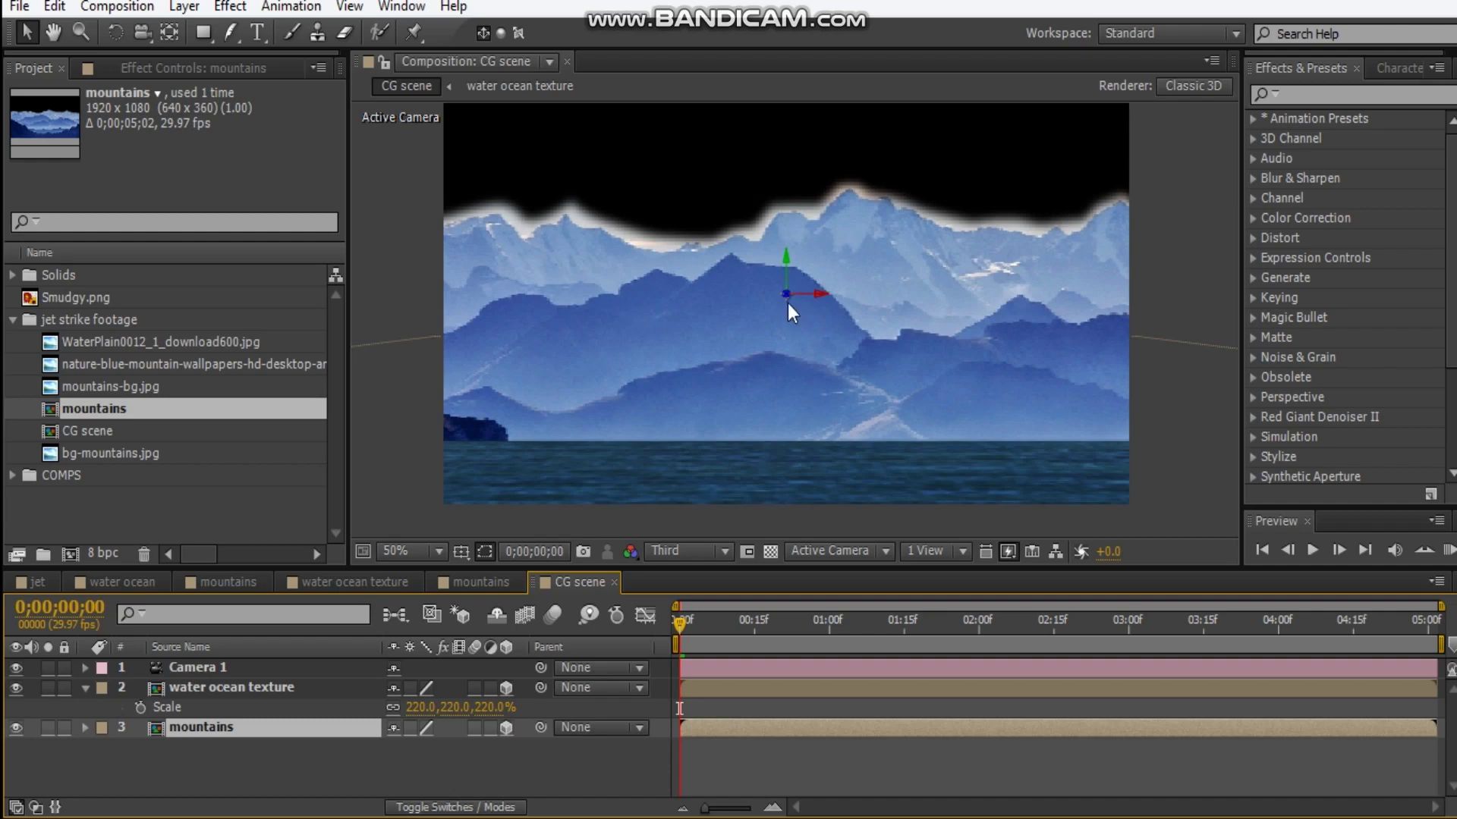
Step: Push the mountains far back in depth to the horizon and lower them slightly so their base meets the water
drag(788, 304, 586, 244)
drag(785, 293, 3, 32)
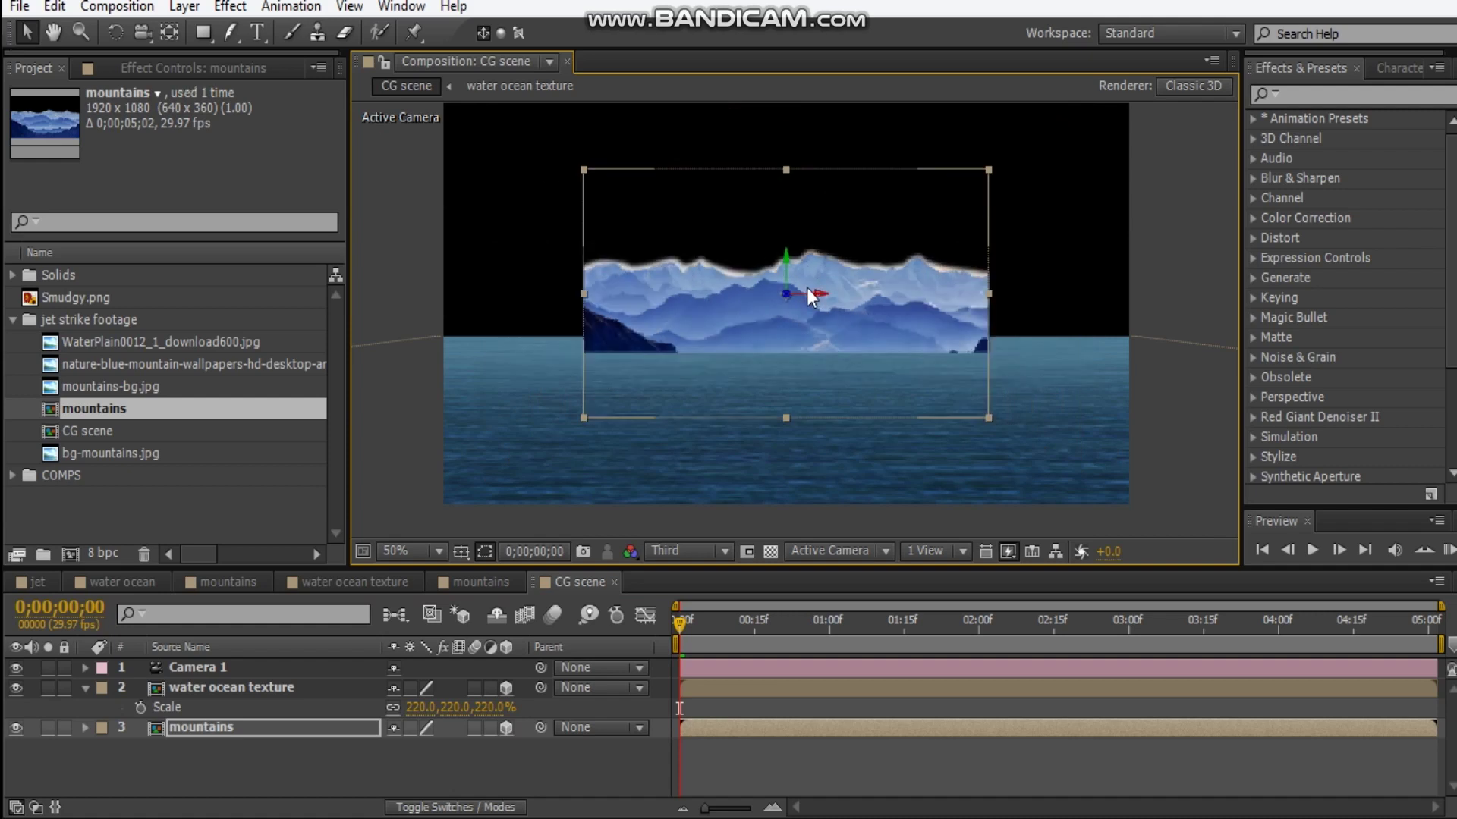
drag(784, 299, 447, 247)
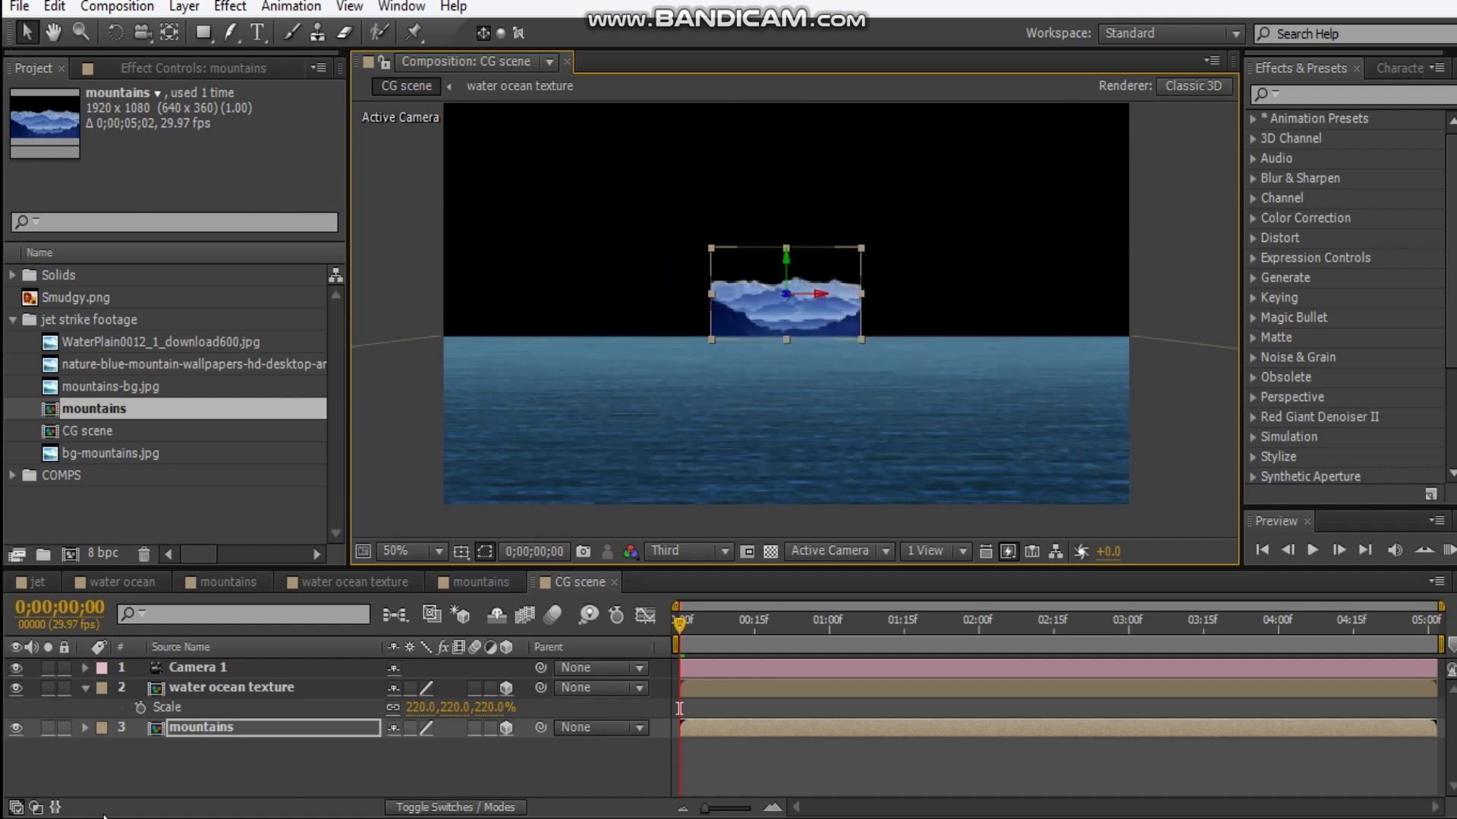
click(212, 729)
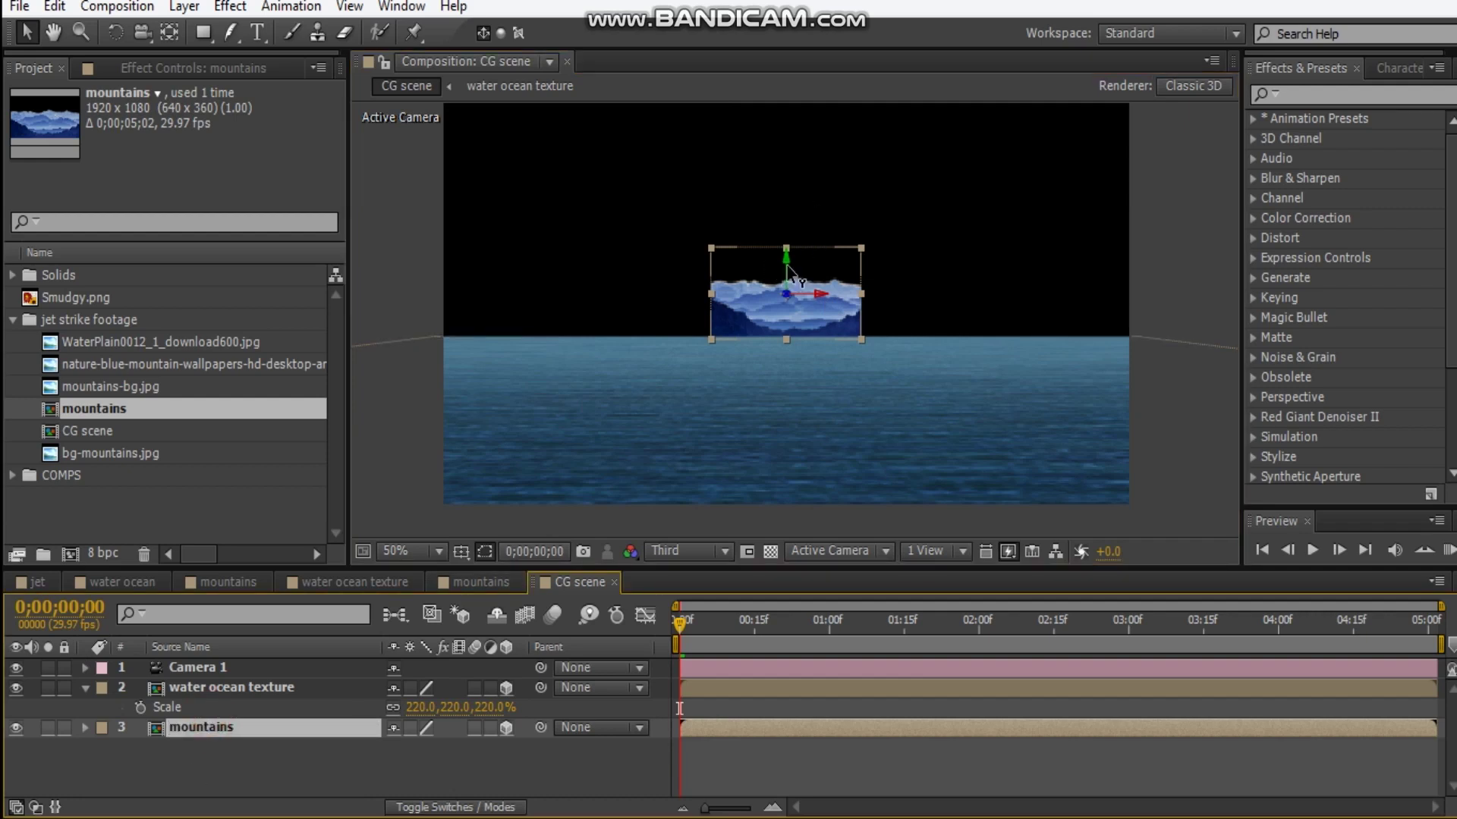
drag(791, 273, 783, 286)
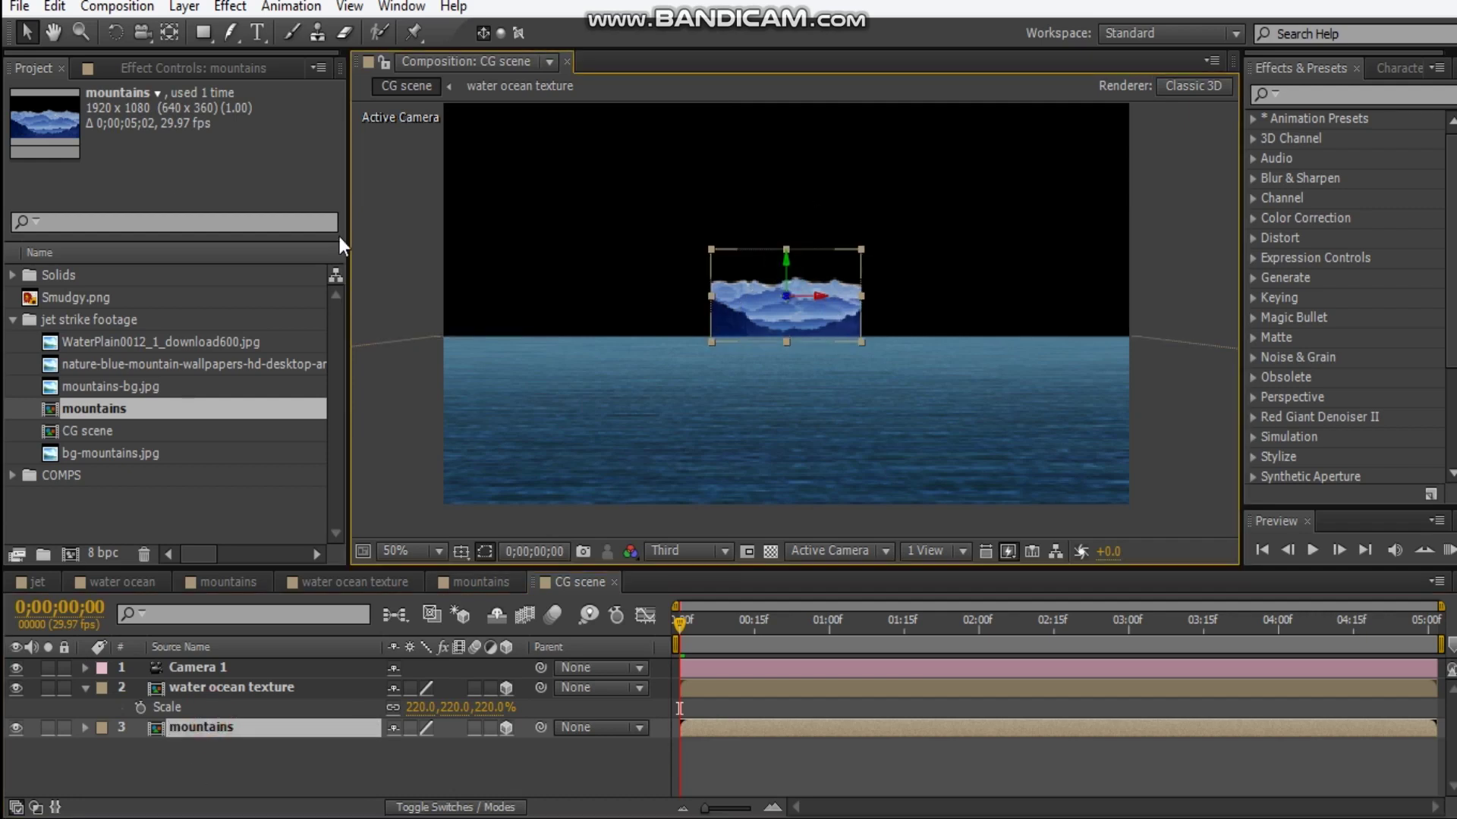
Step: Apply Motion Tile to the mountains with Mirror Edges on and an Output Width of 2190 so they span the horizon
click(194, 69)
right_click(92, 382)
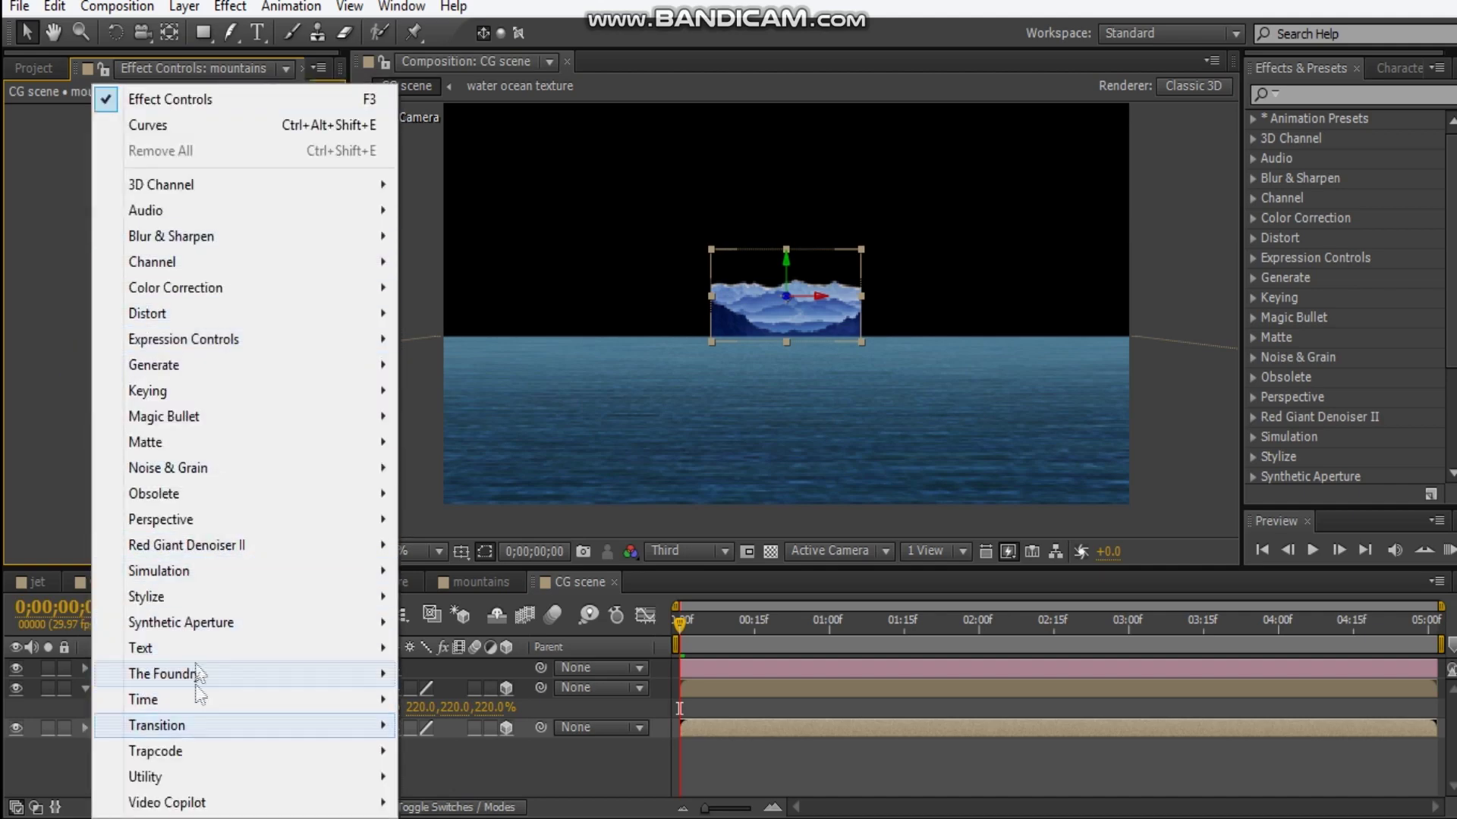
mouse_move(152, 596)
click(514, 443)
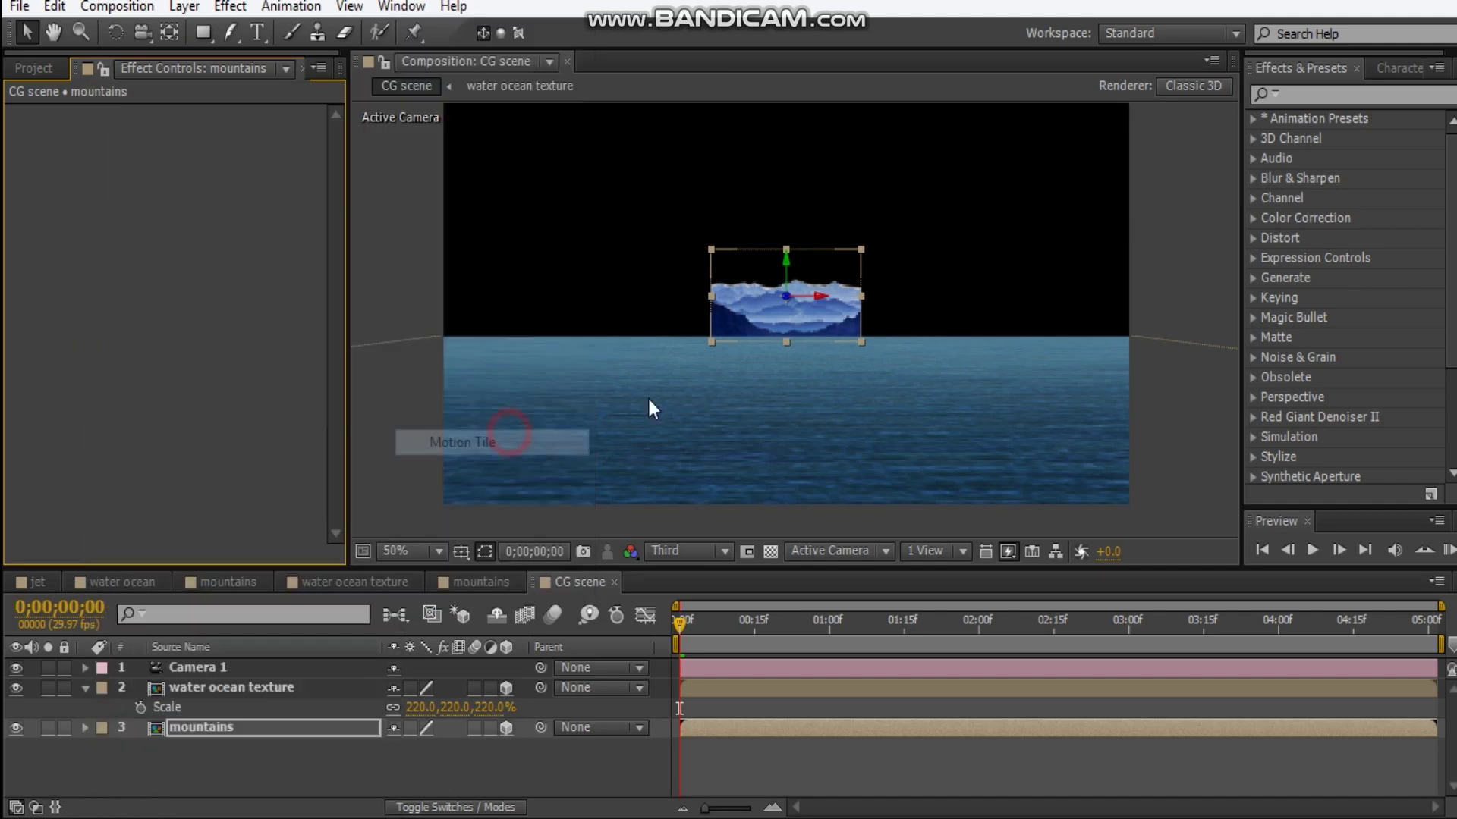
click(199, 252)
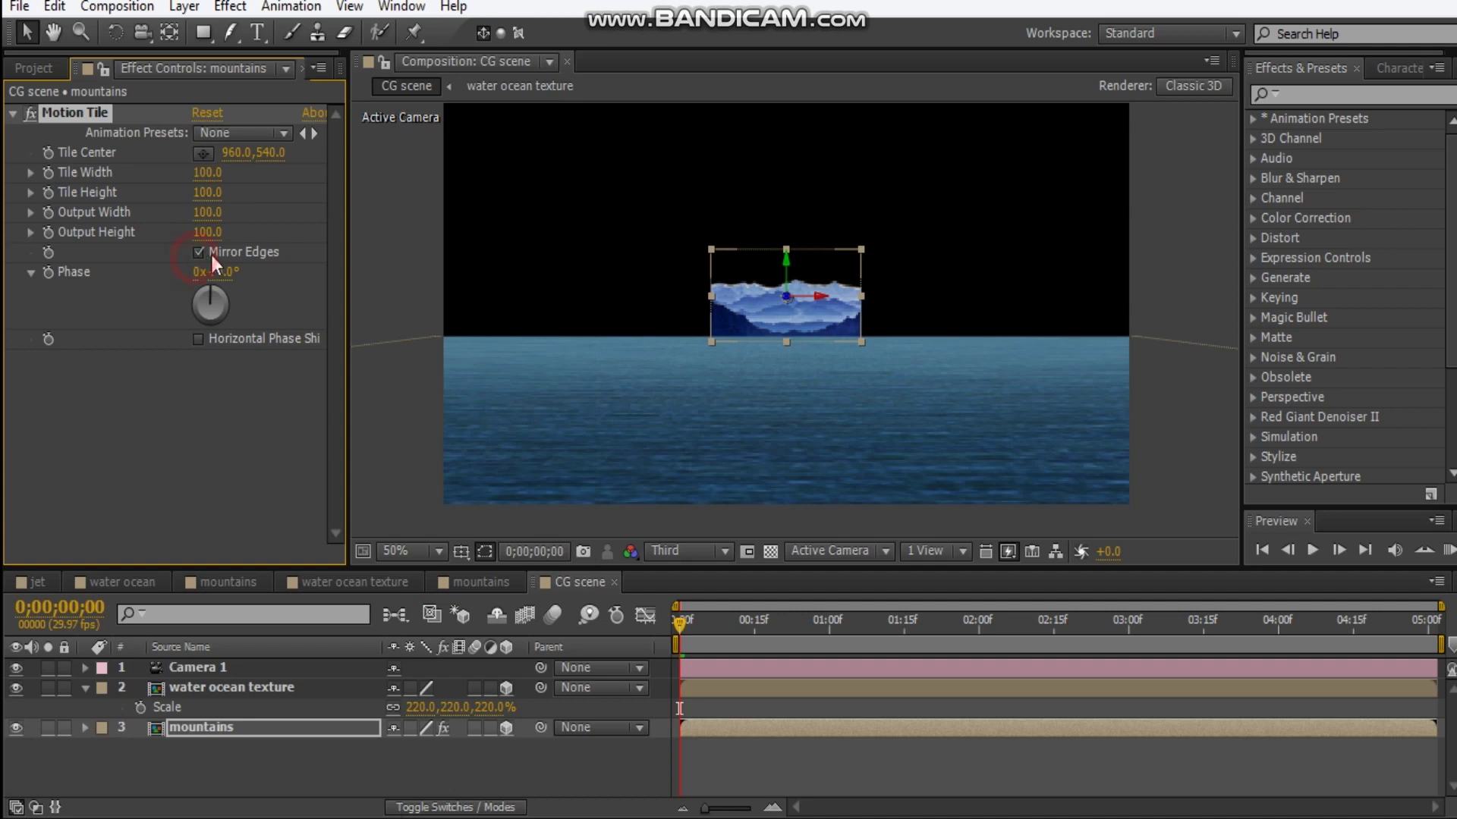
drag(208, 212, 327, 215)
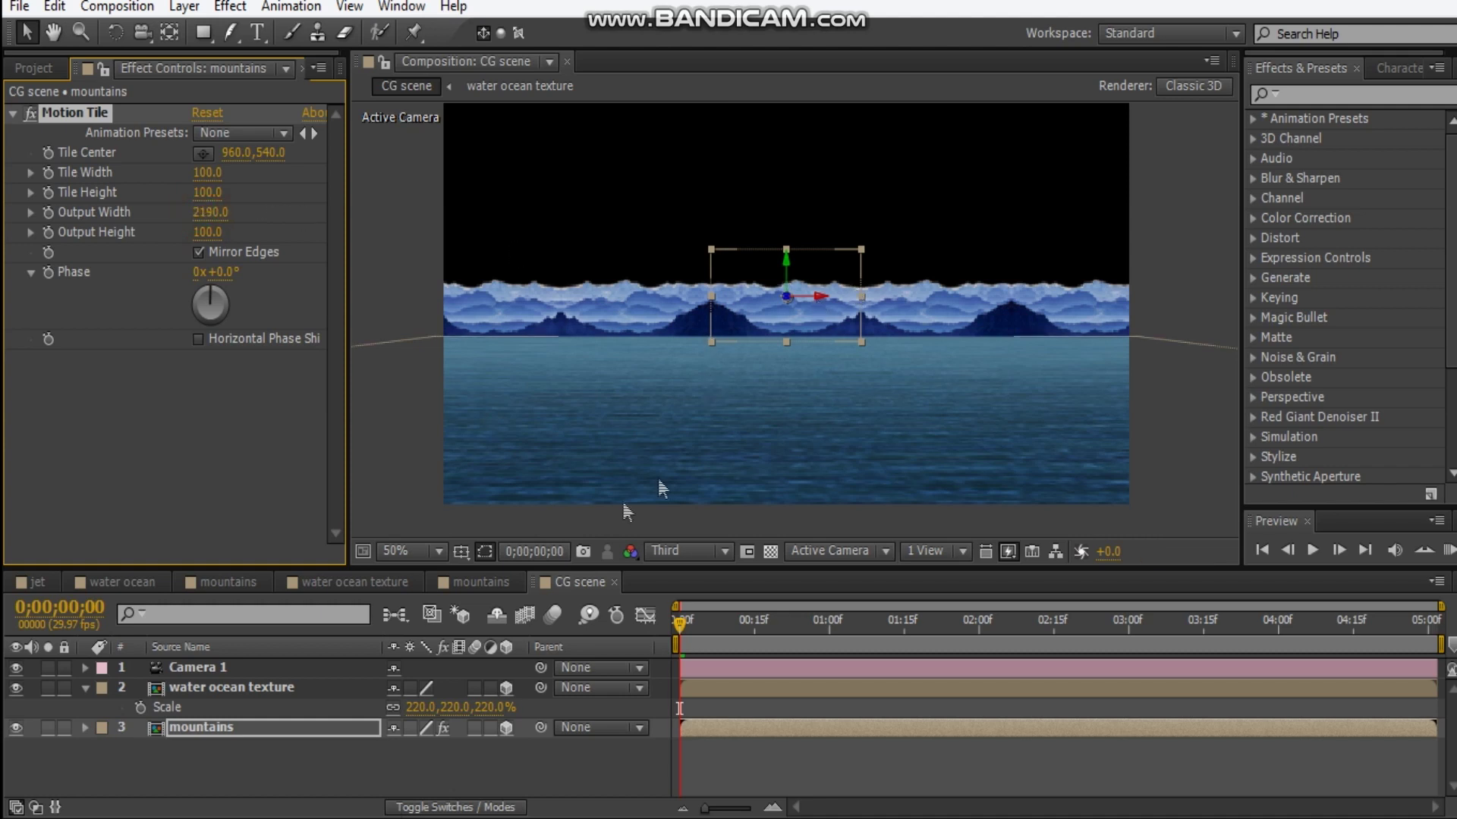
Step: Enlarge the tiled mountains slightly and adjust their height so the range rises from behind the water's horizon
drag(789, 256, 787, 394)
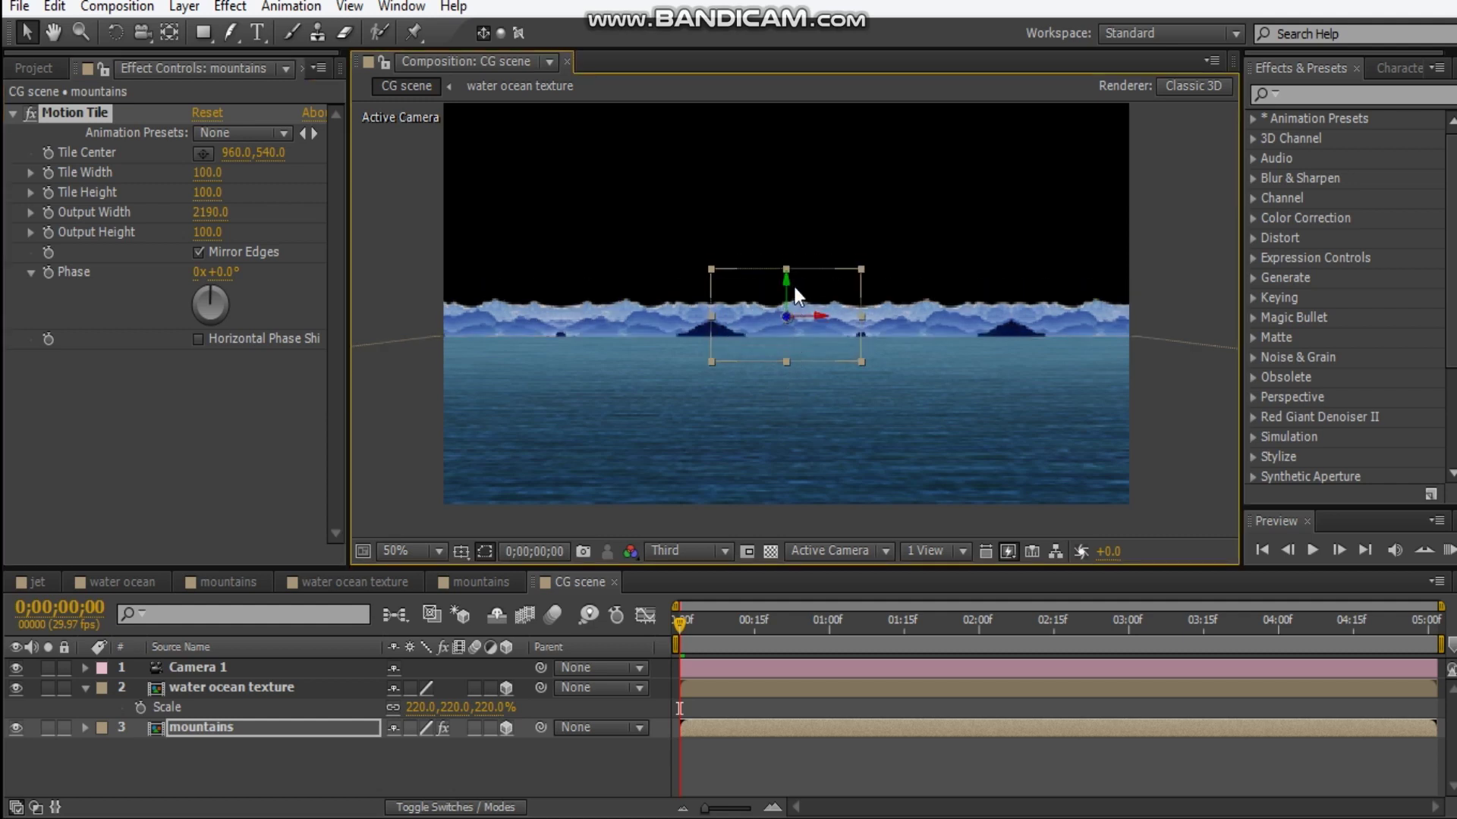
drag(787, 326, 789, 368)
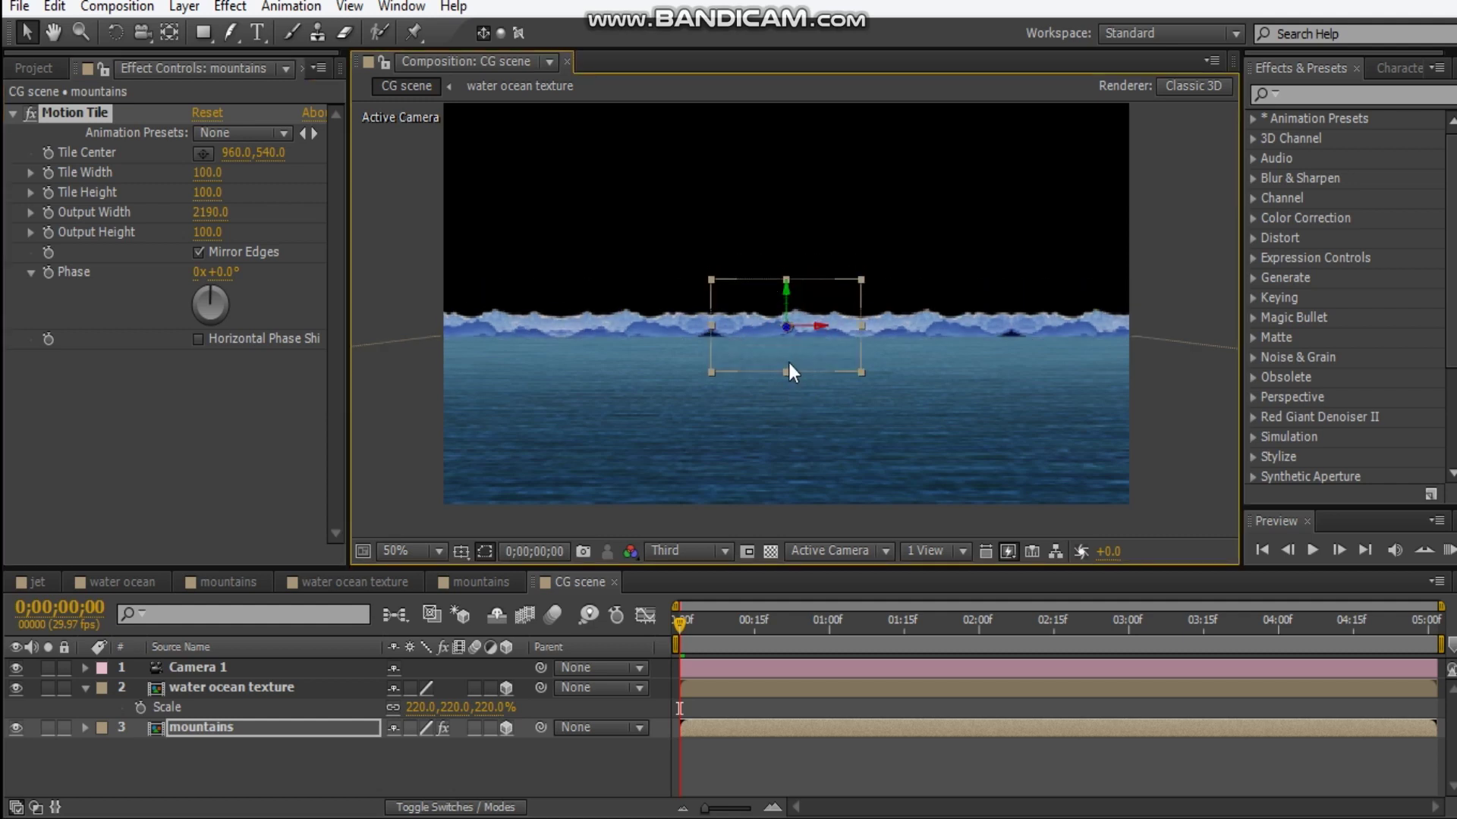
drag(861, 281, 913, 263)
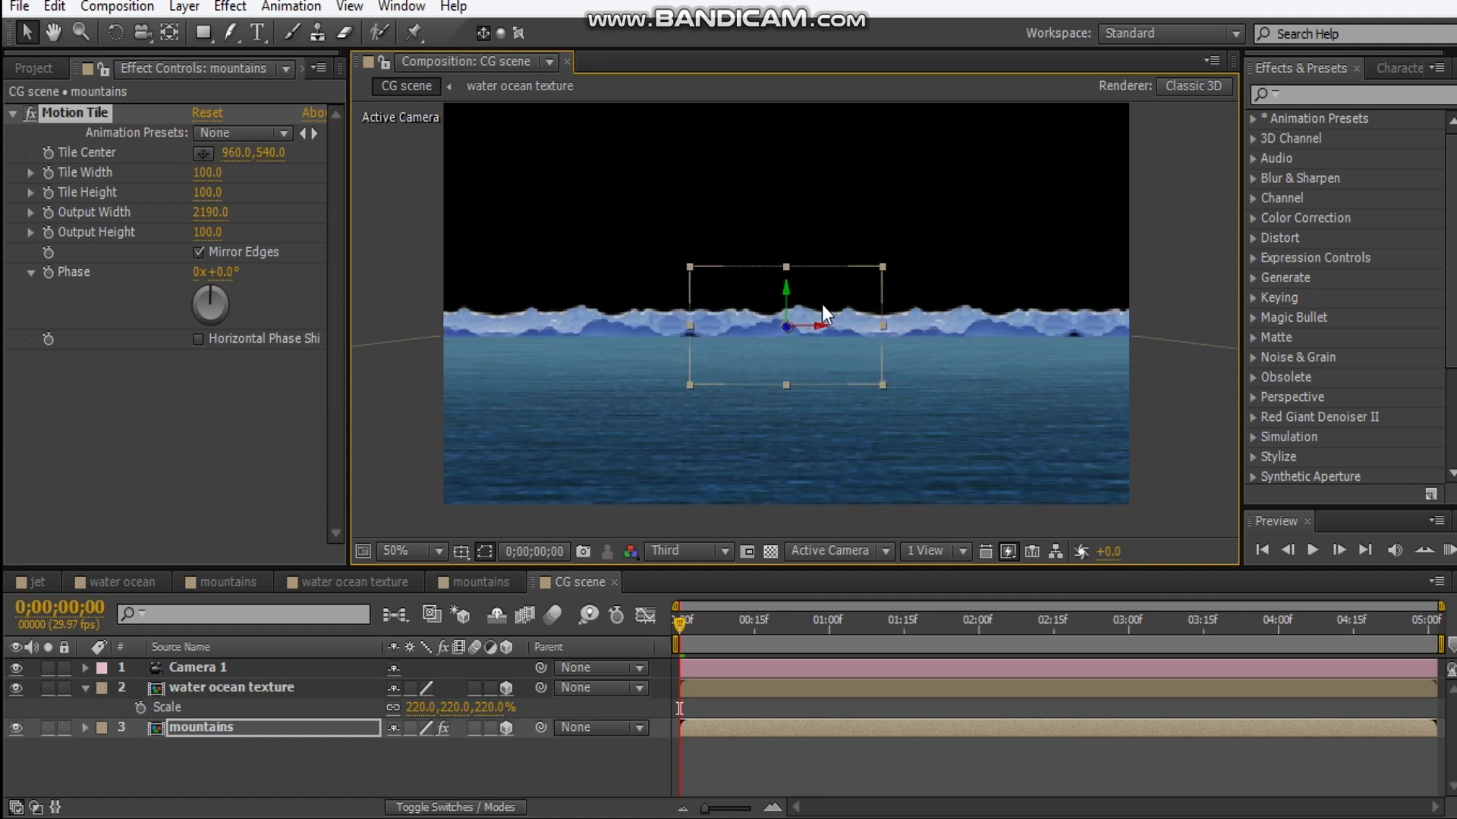
drag(789, 300, 789, 299)
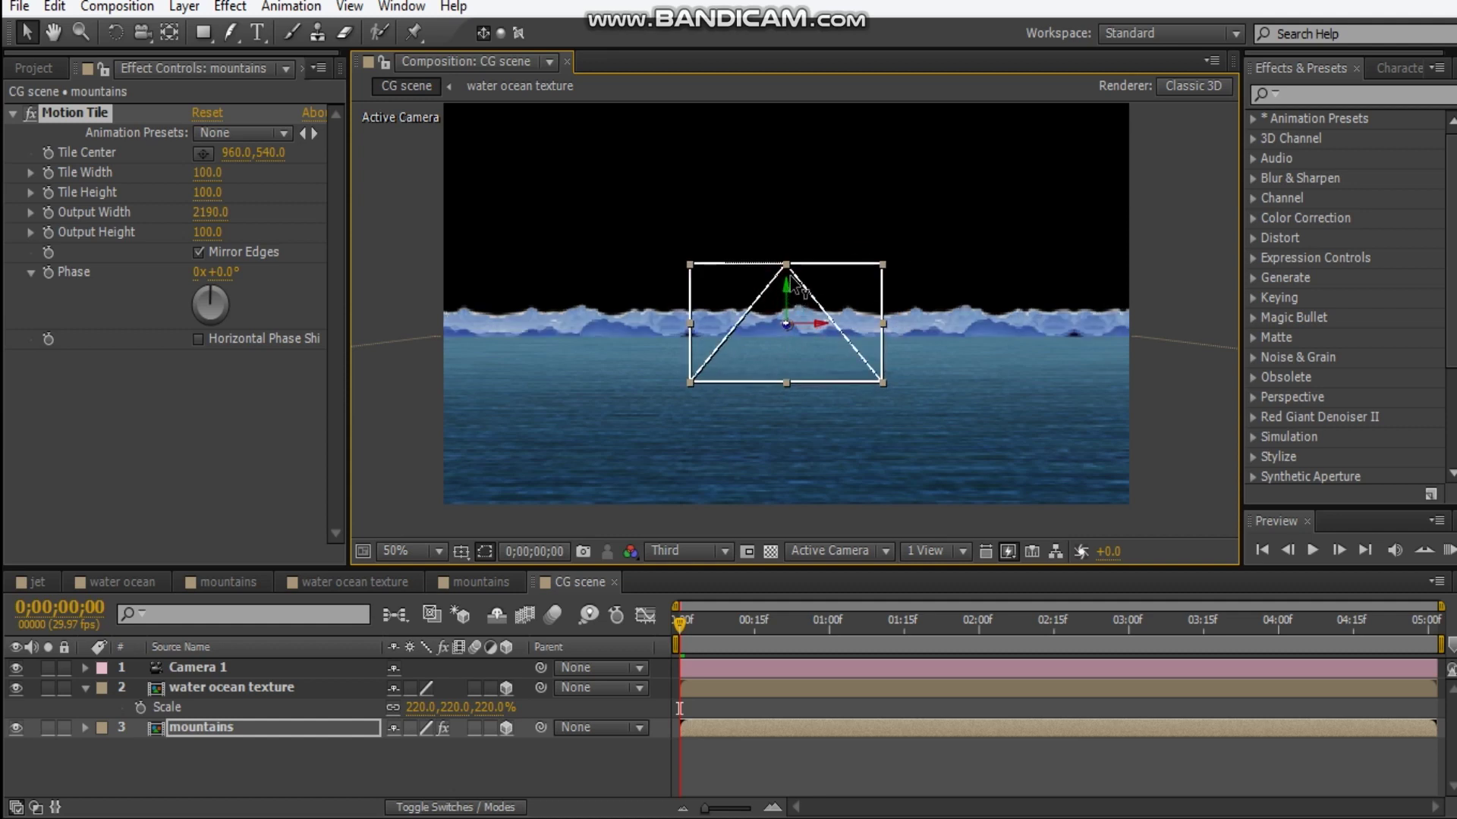
click(220, 766)
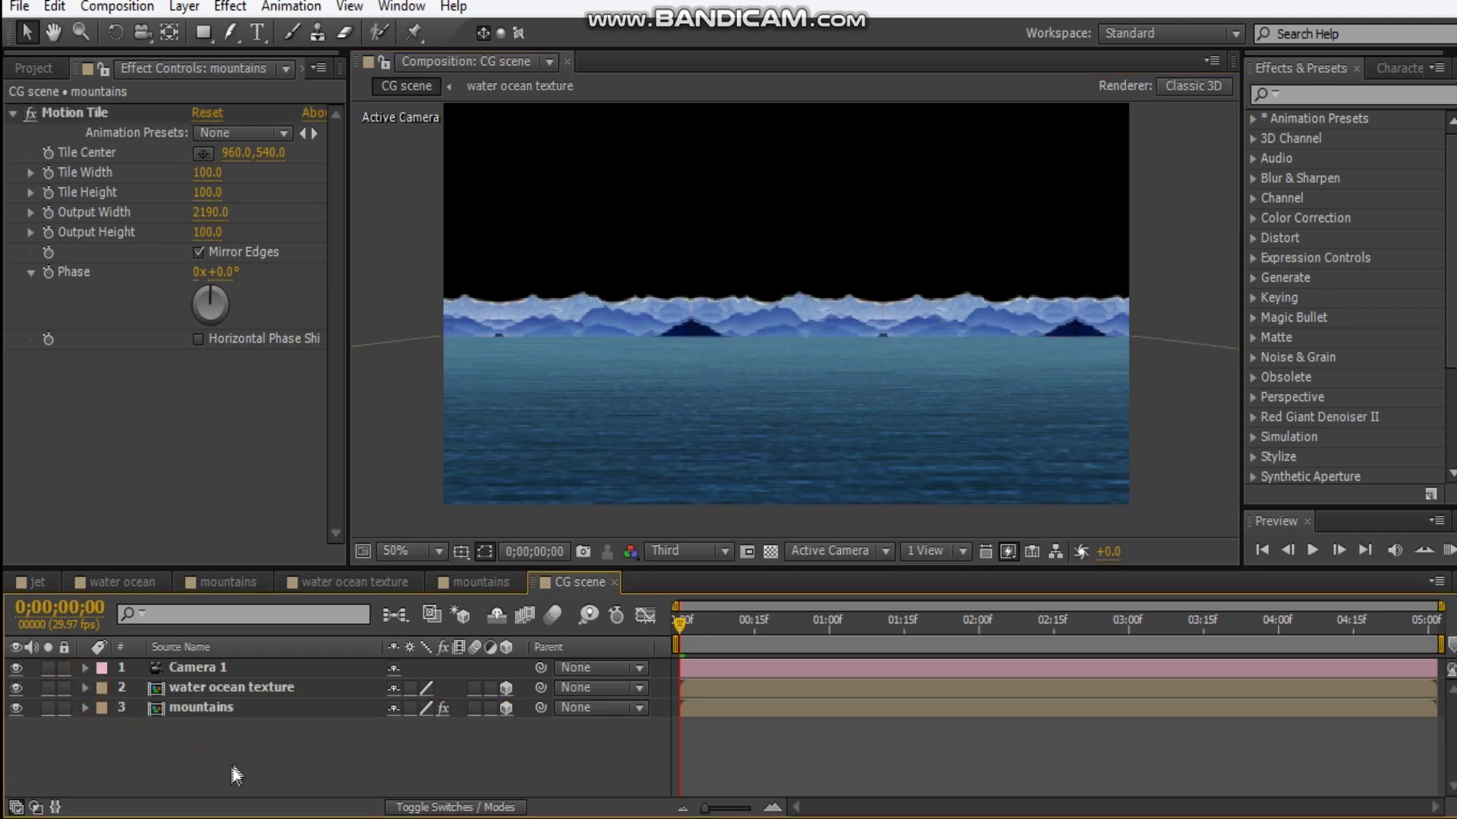
Step: Create a 1280 x 720 solid in the pale color sampled from the mountains' upper edge and place it beneath all layers as sky
key(ctrl+y)
click(624, 291)
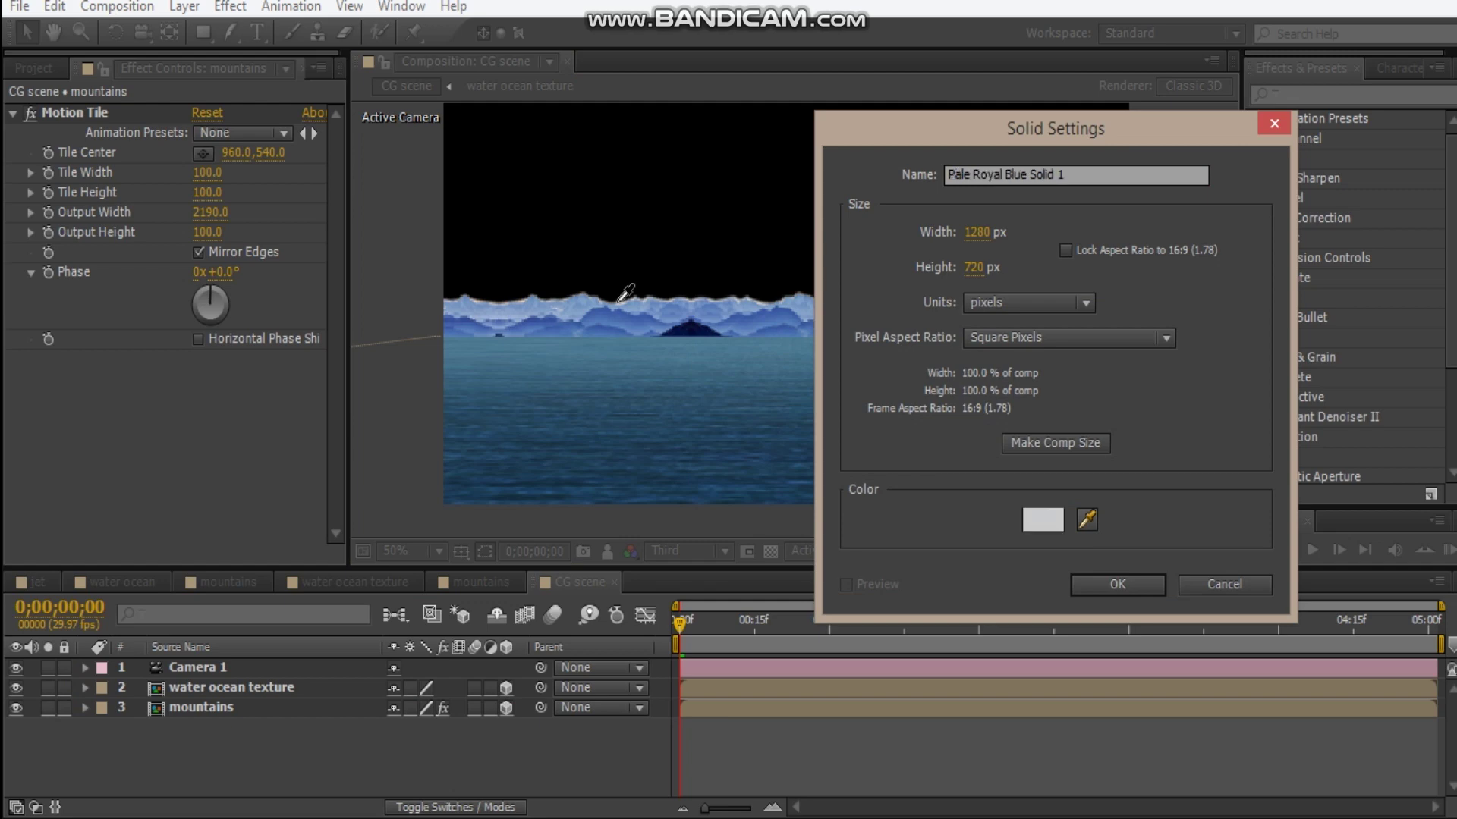
click(618, 304)
click(1118, 583)
drag(205, 669, 242, 758)
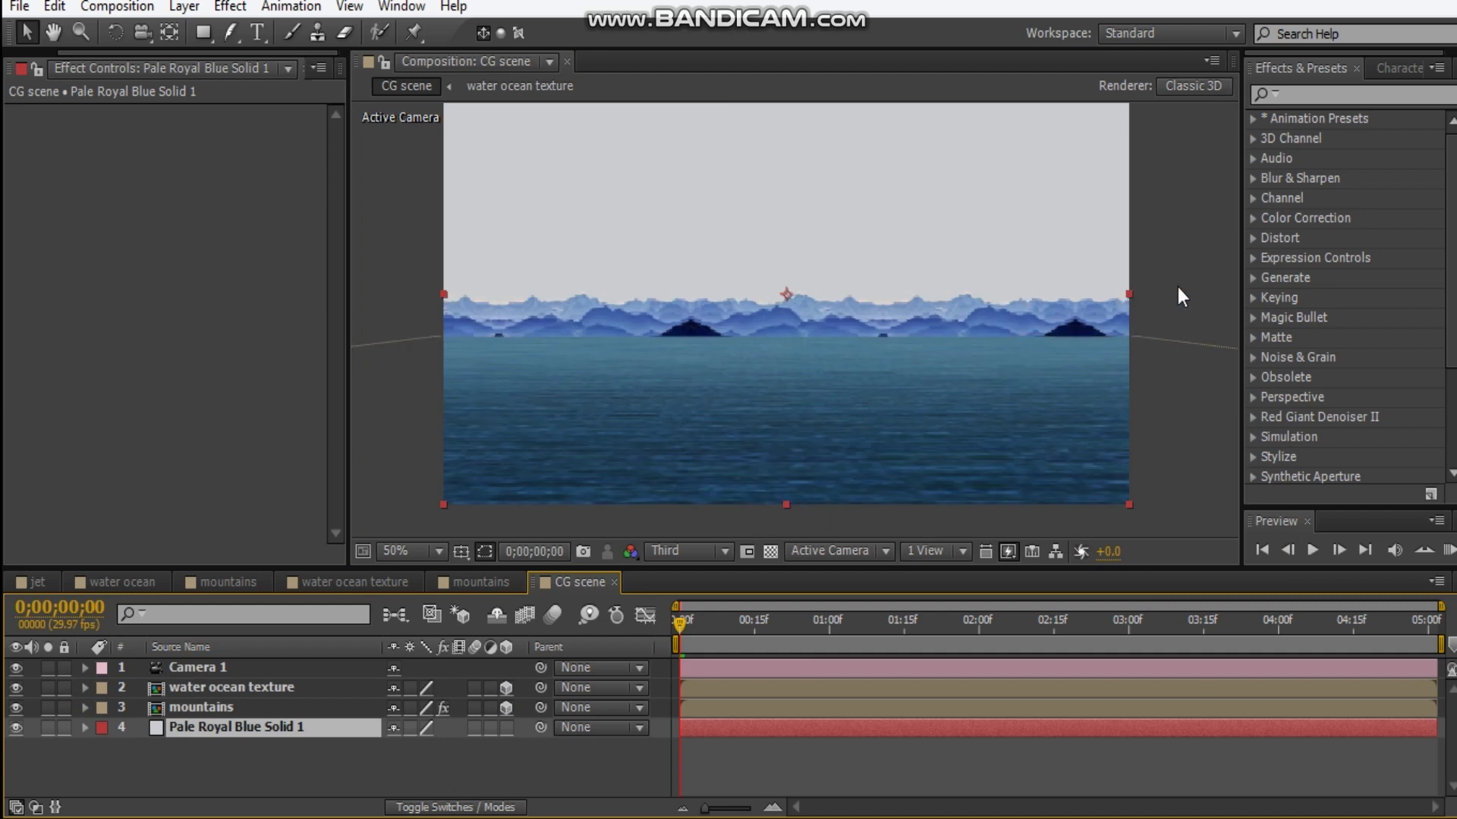
click(1176, 289)
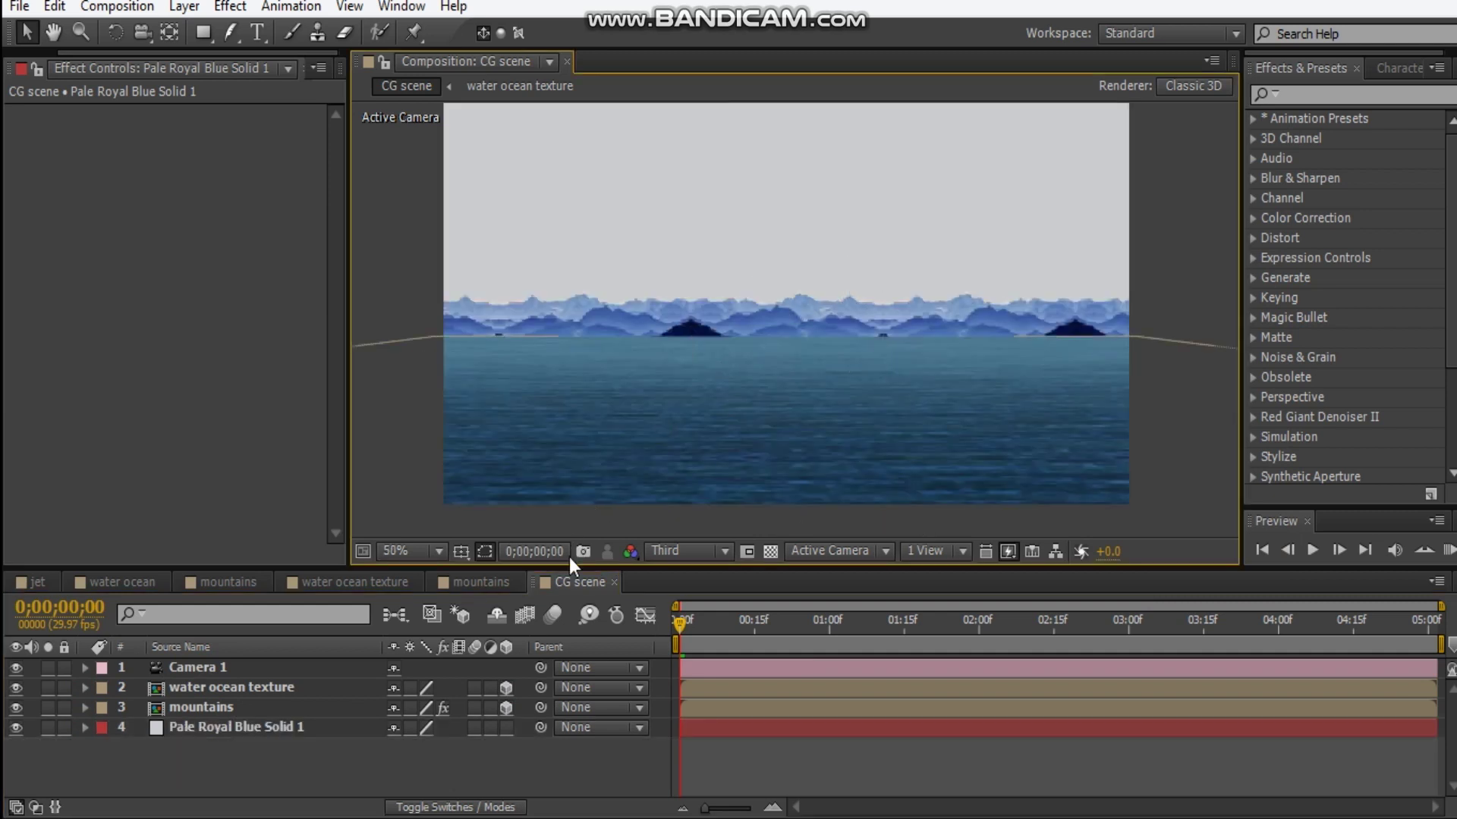
Step: Duplicate the mountains layer, then offset the copy sideways to the right and lower it toward the water
click(277, 688)
click(266, 703)
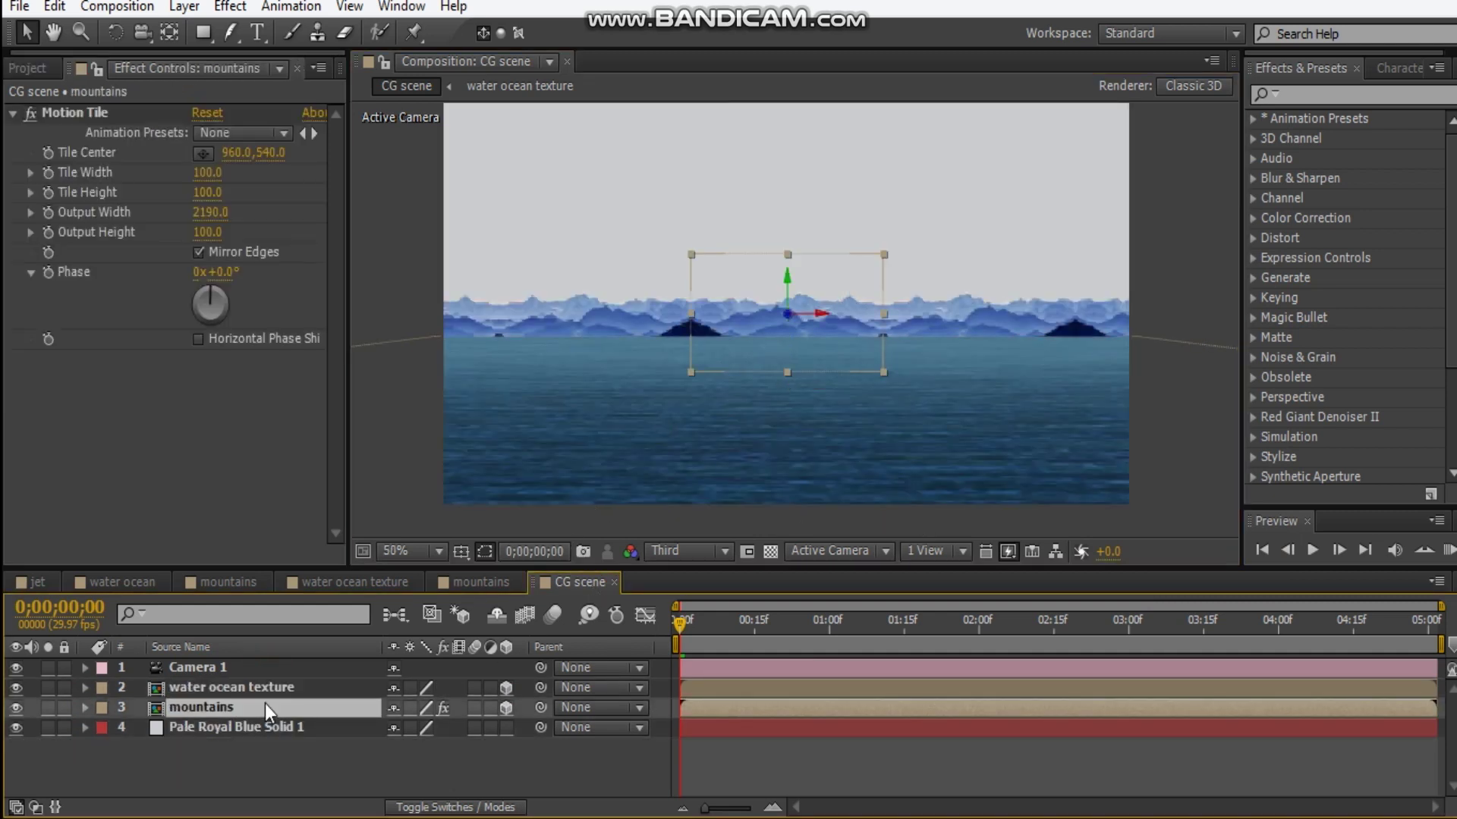
key(ctrl+d)
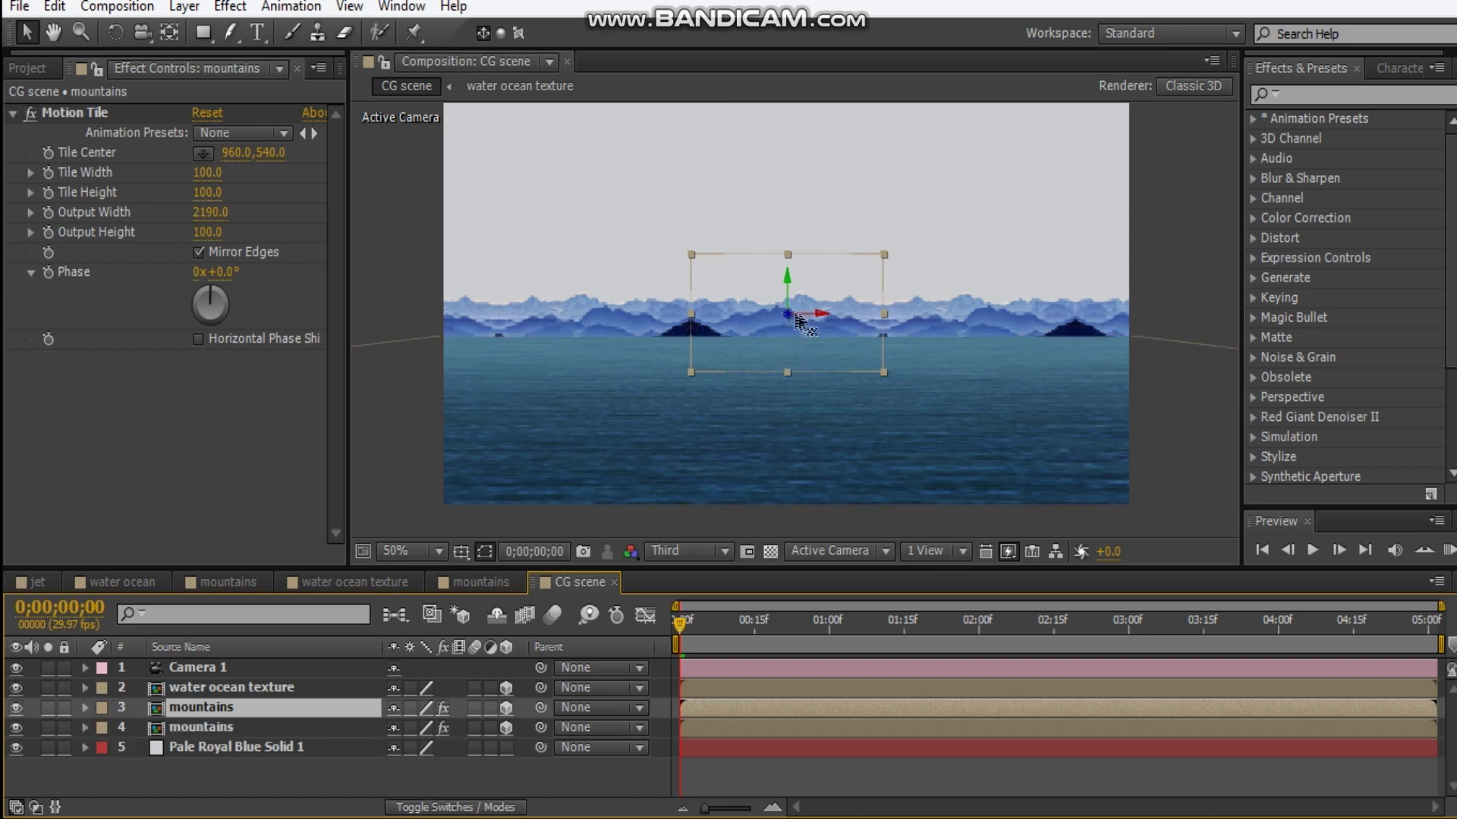
drag(827, 322, 836, 282)
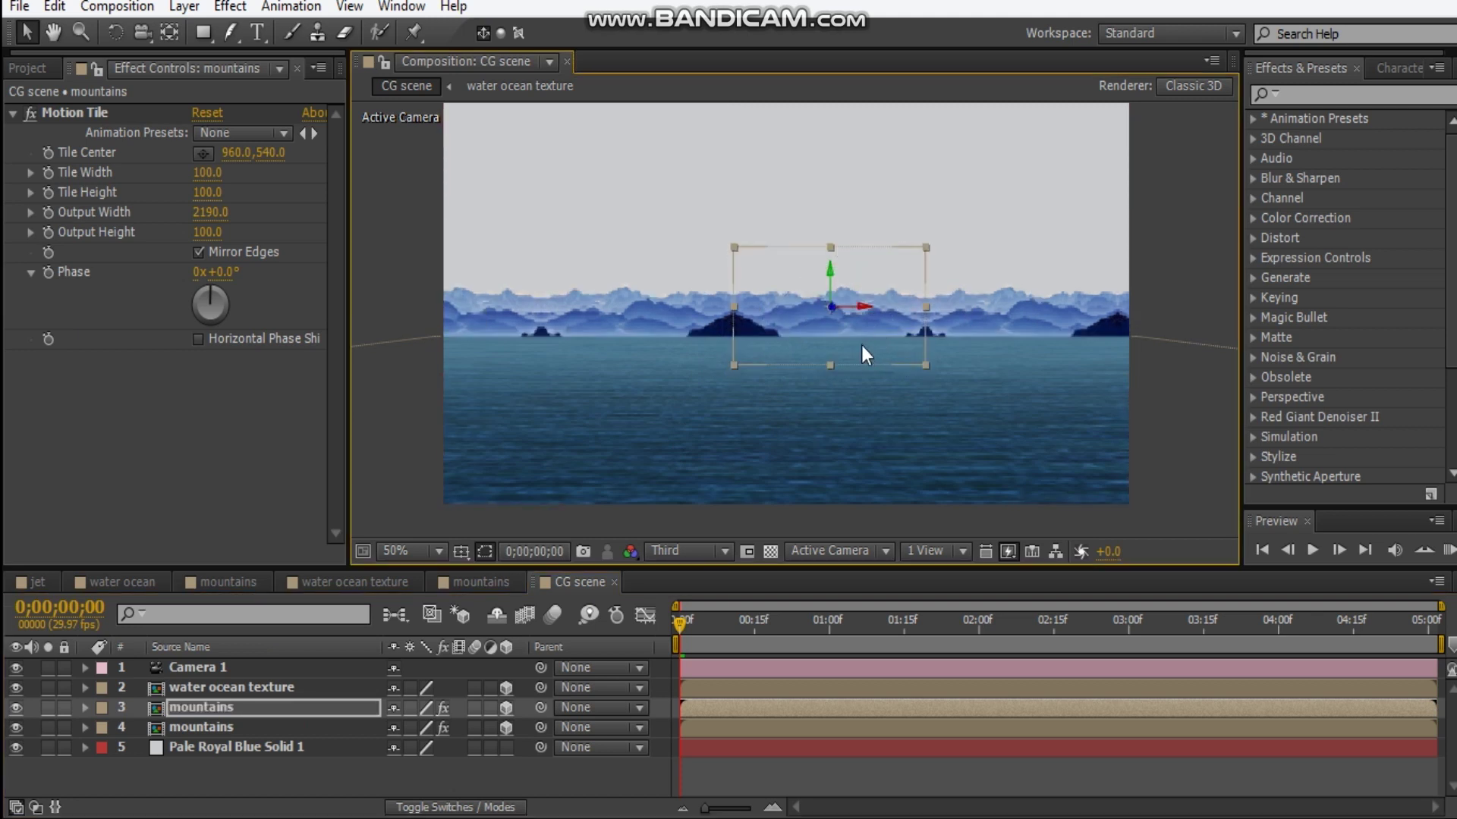
drag(830, 275, 832, 390)
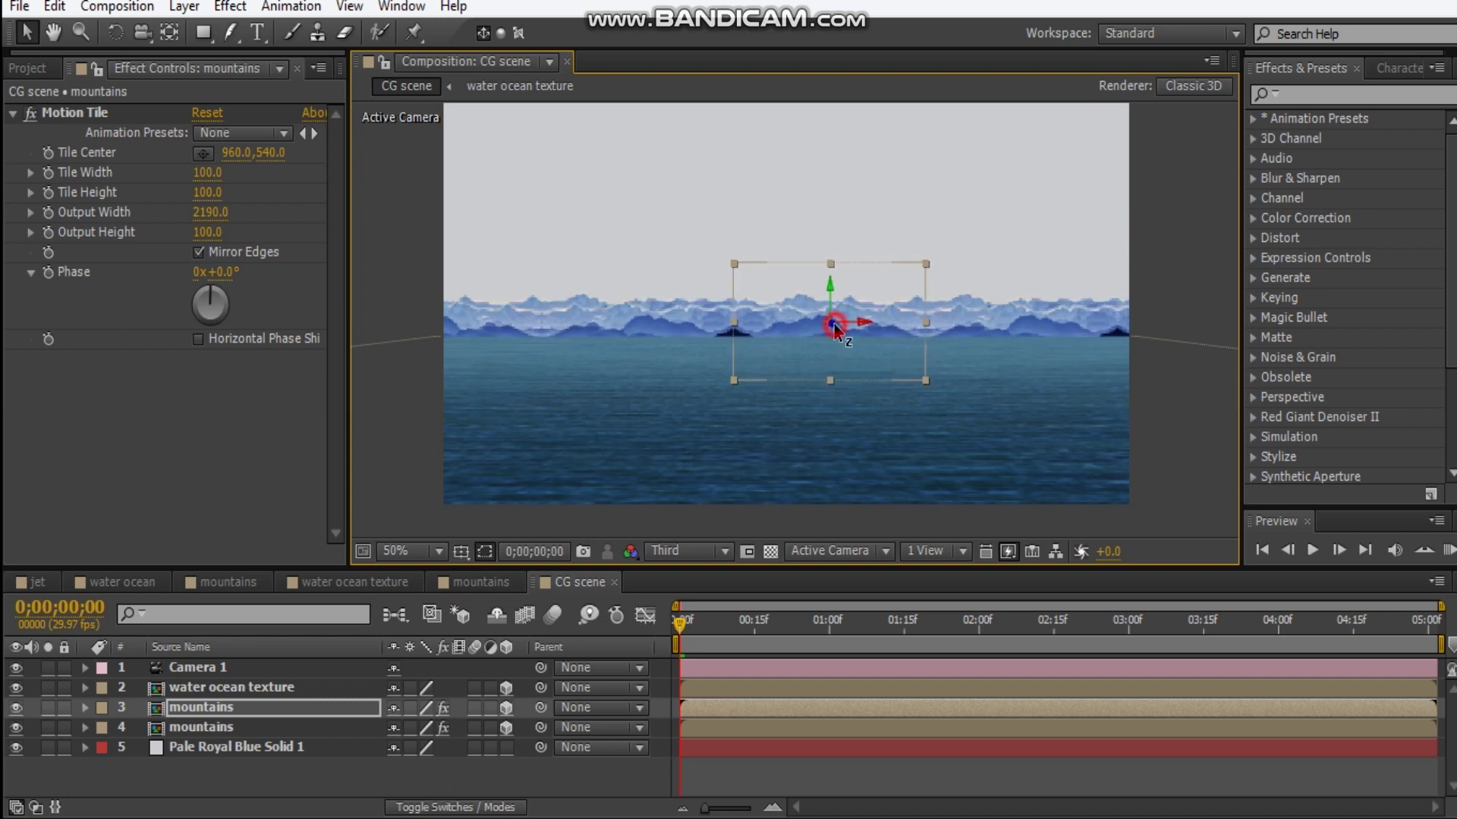
Step: Push the duplicate mountains farther back behind the original range and fine-tune their sideways position, size and height
drag(834, 328, 828, 318)
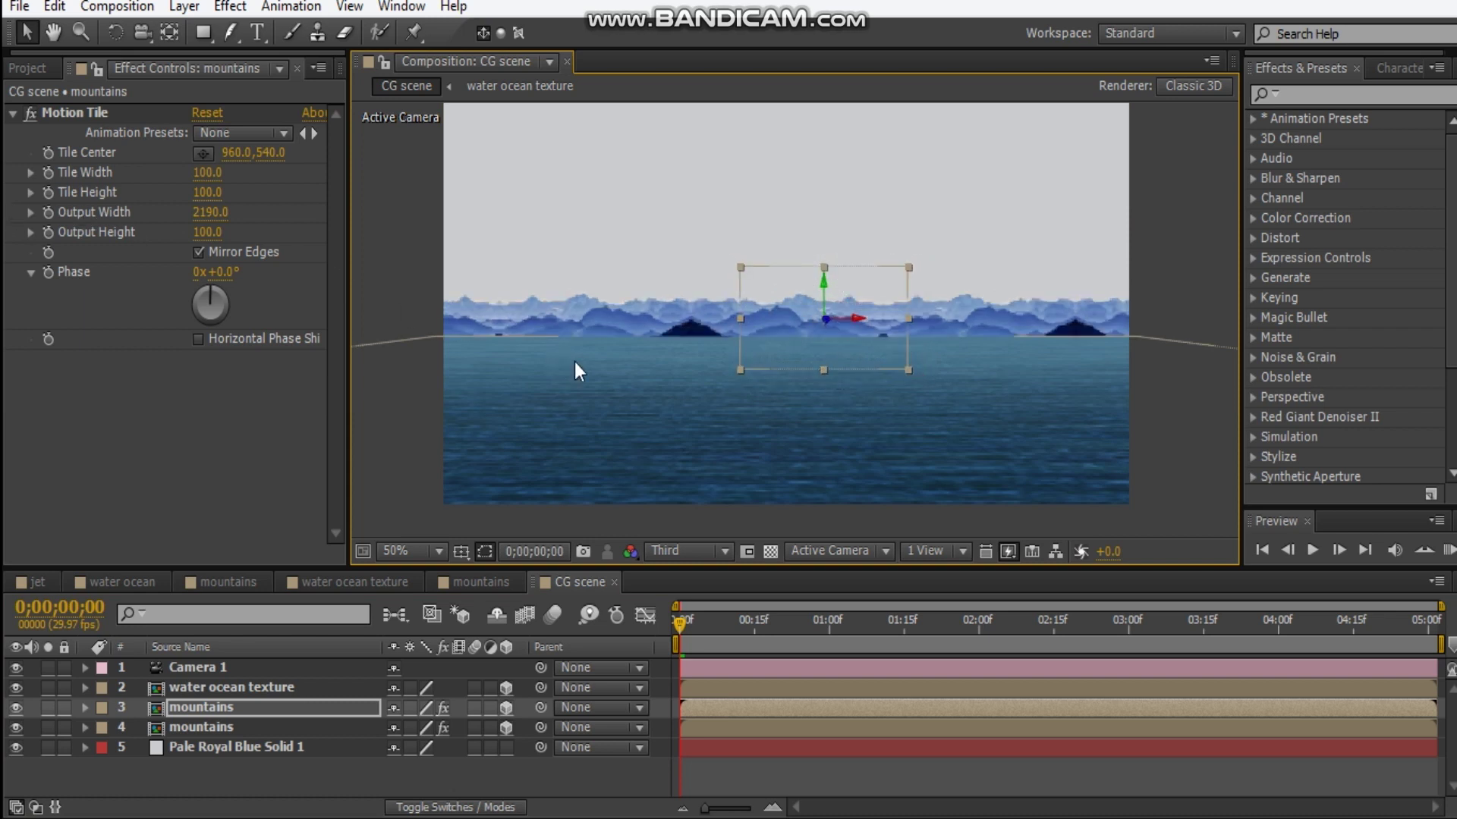
drag(833, 318, 829, 320)
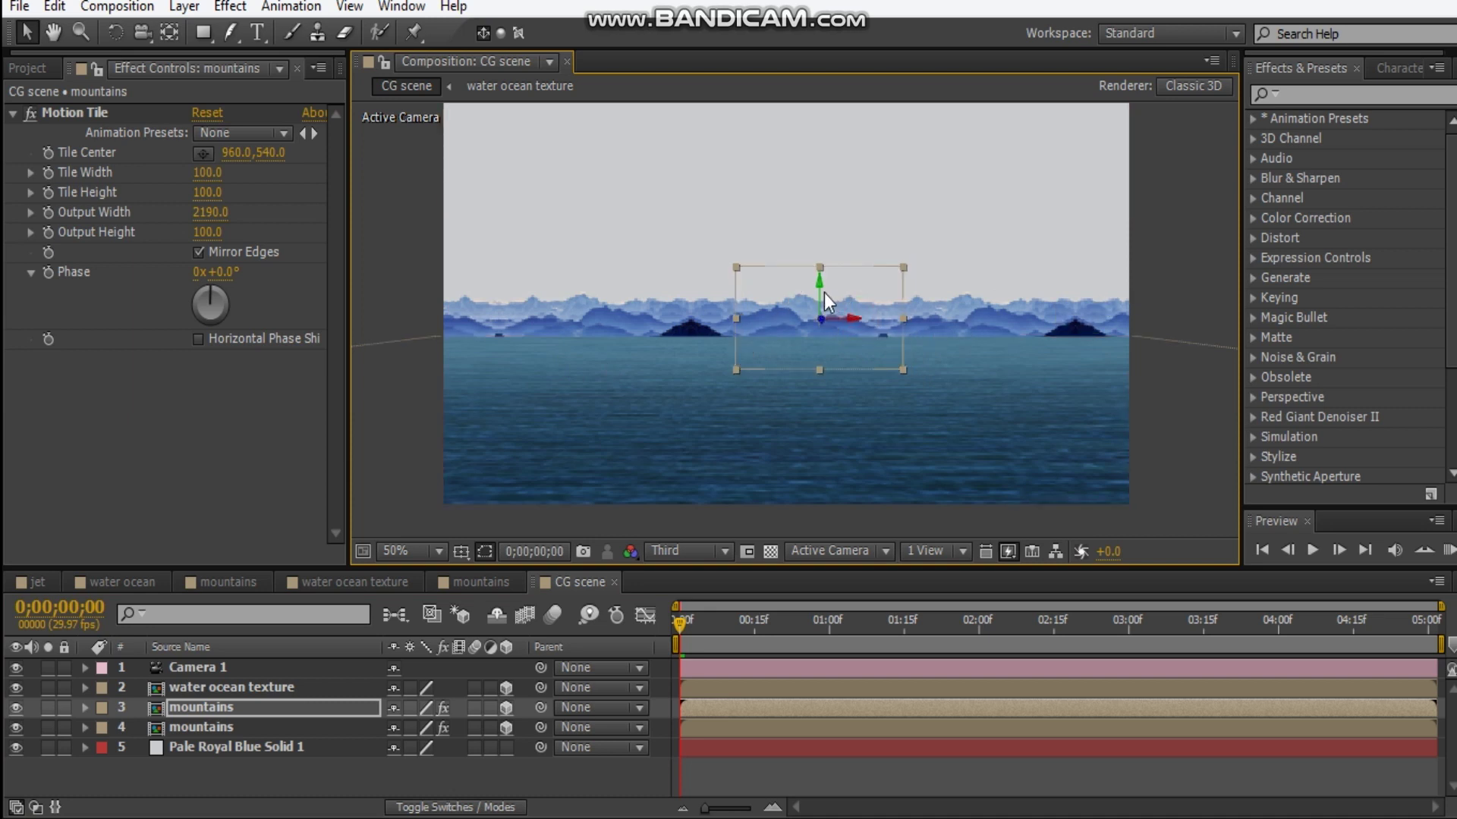
drag(906, 268, 917, 266)
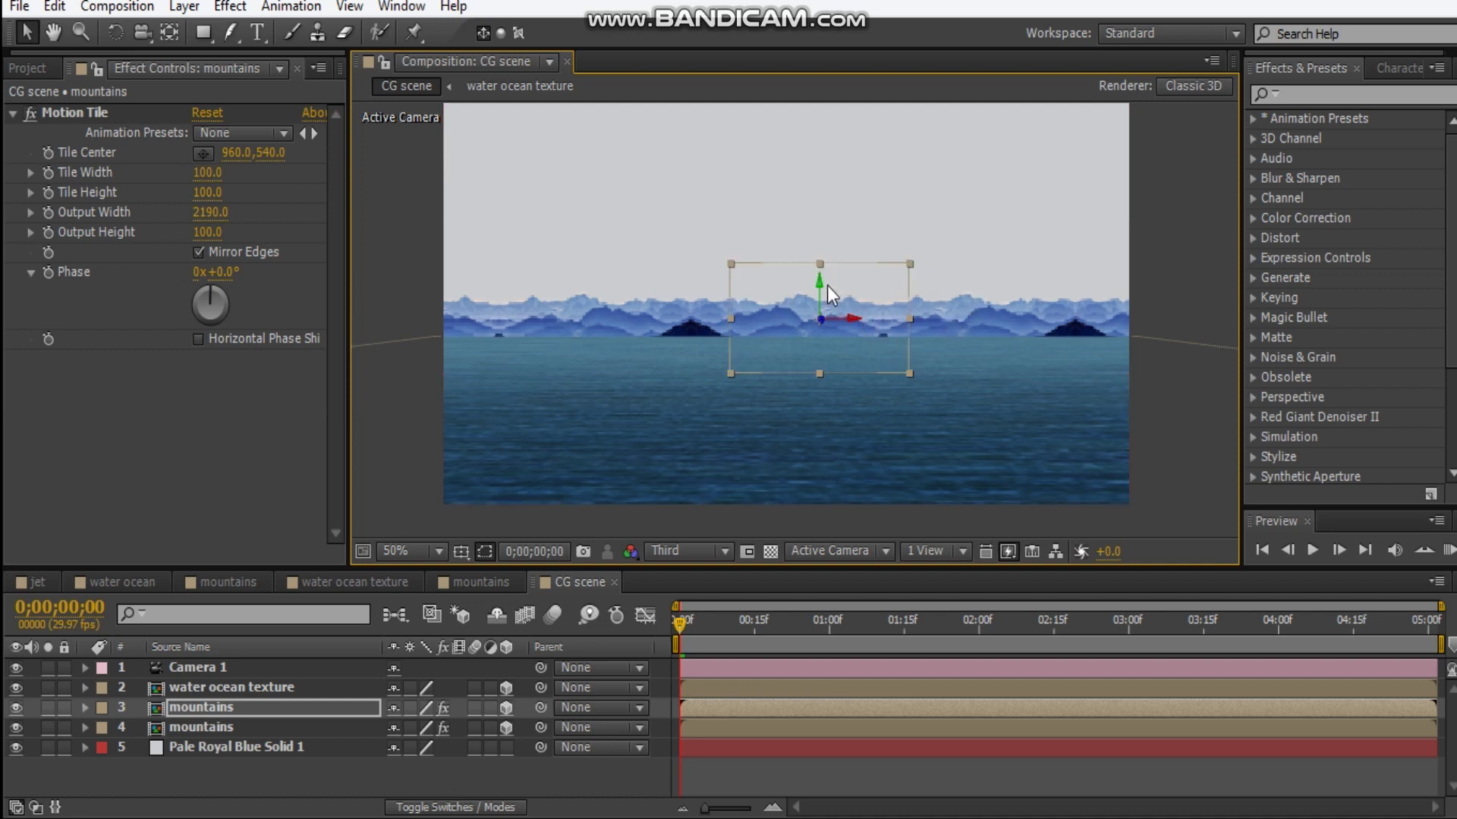
drag(821, 287, 820, 293)
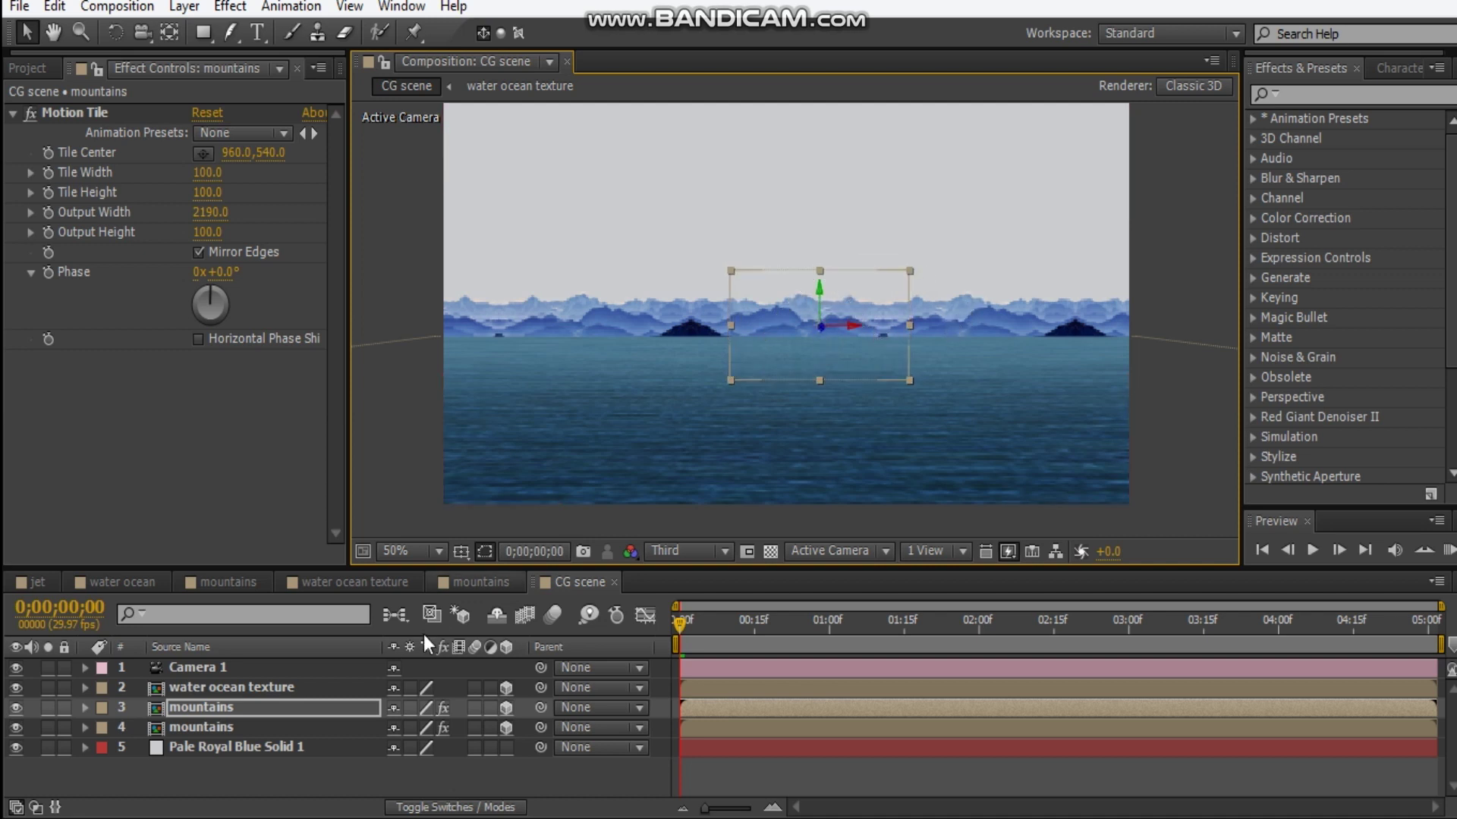
Step: Lower the original mountains layer so that less of the range rises above the water's horizon
click(252, 730)
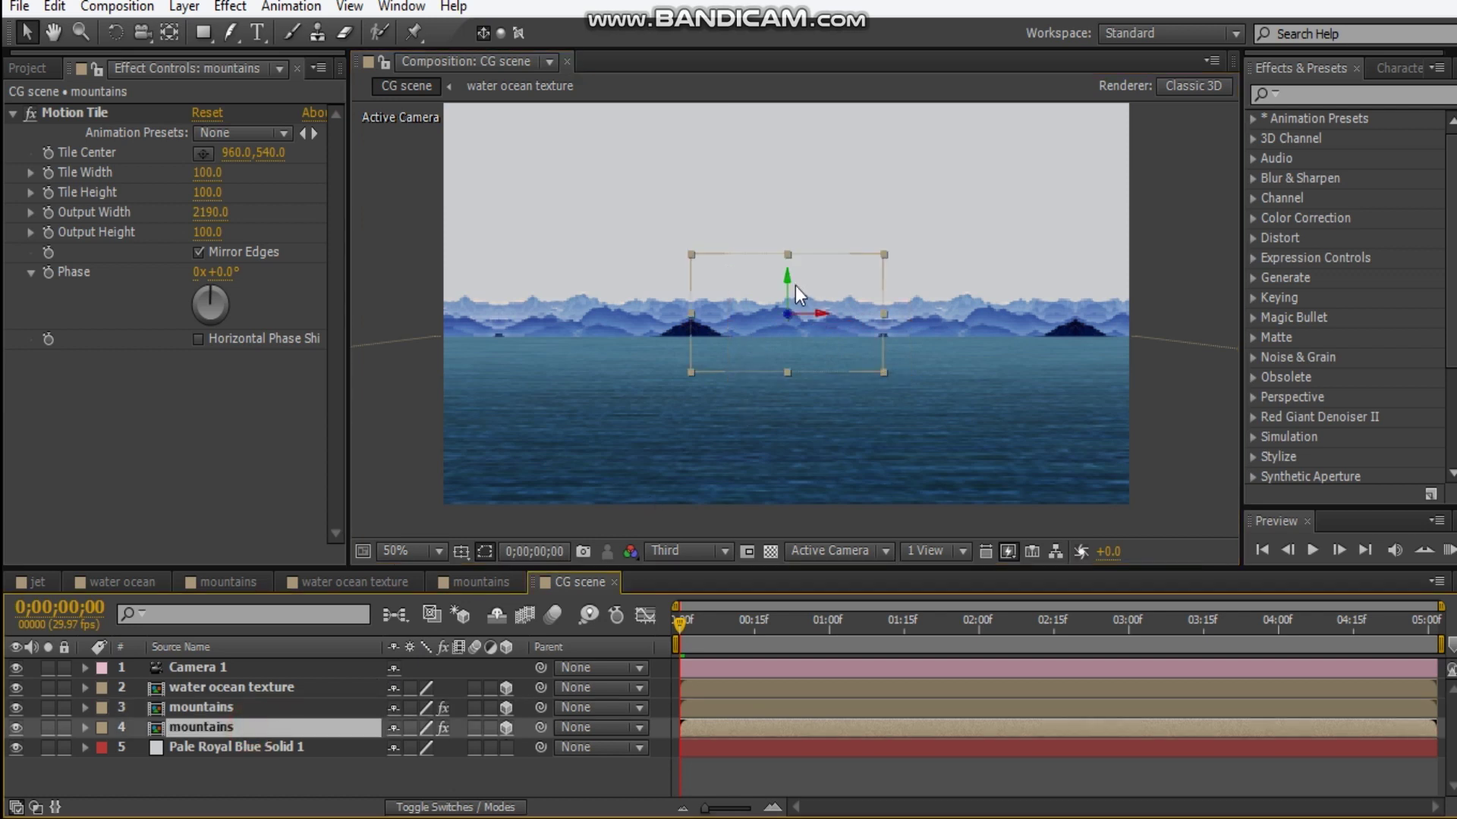
drag(788, 279, 905, 349)
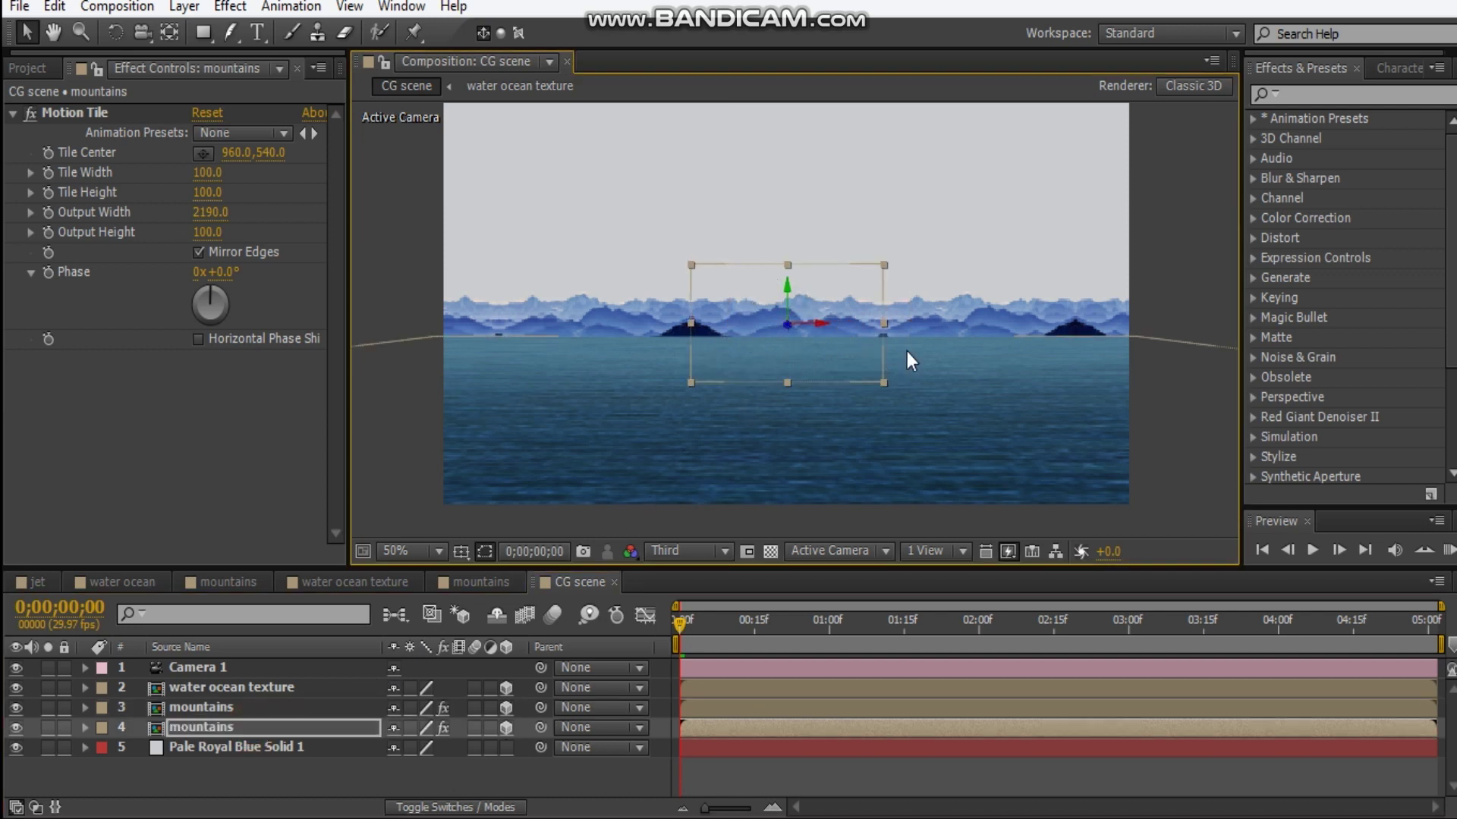
drag(786, 288, 786, 286)
click(1177, 273)
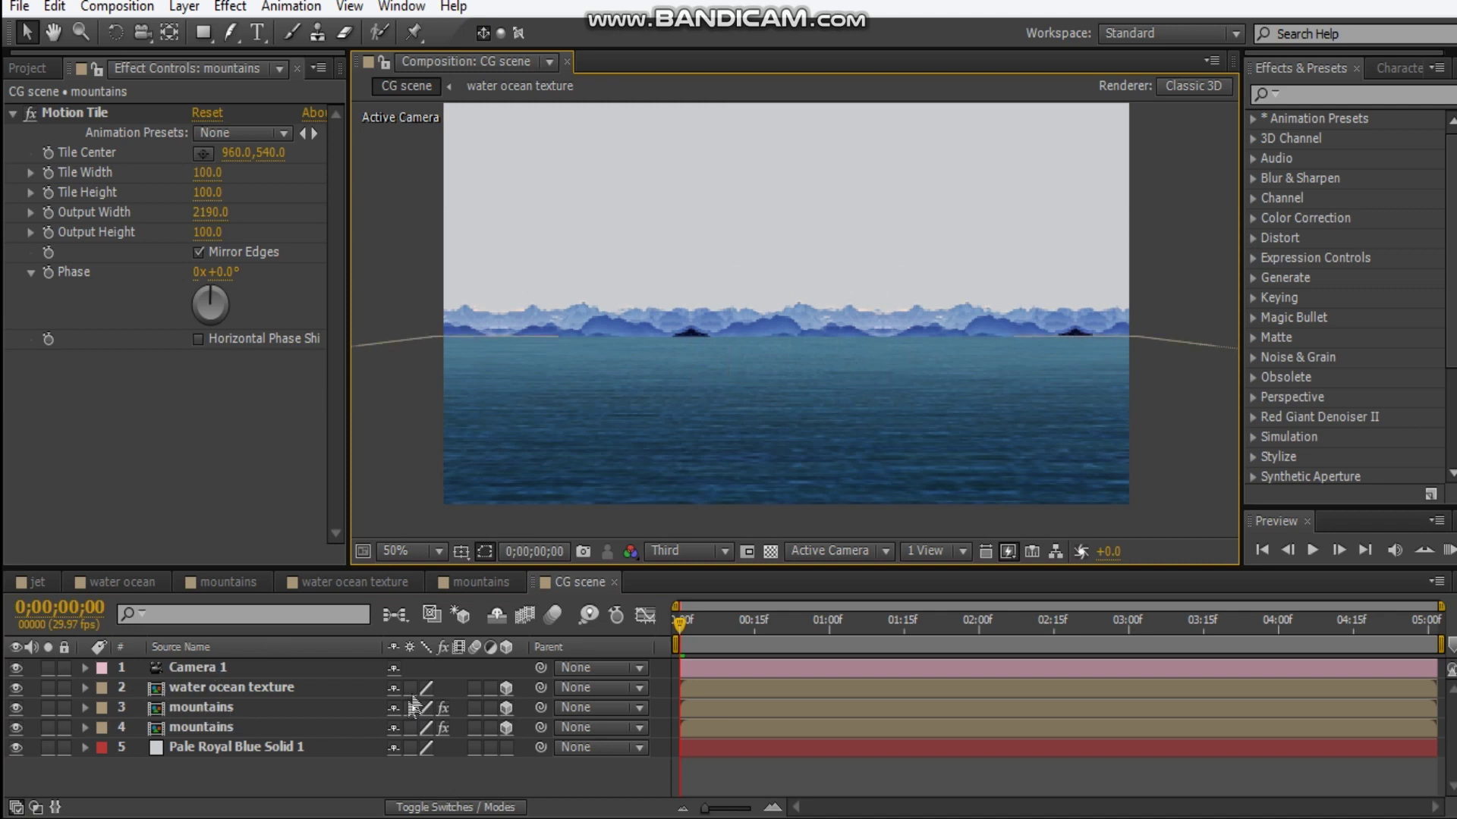
Step: Create a new 1280 x 720 solid named e3d in the CG scene composition
click(562, 593)
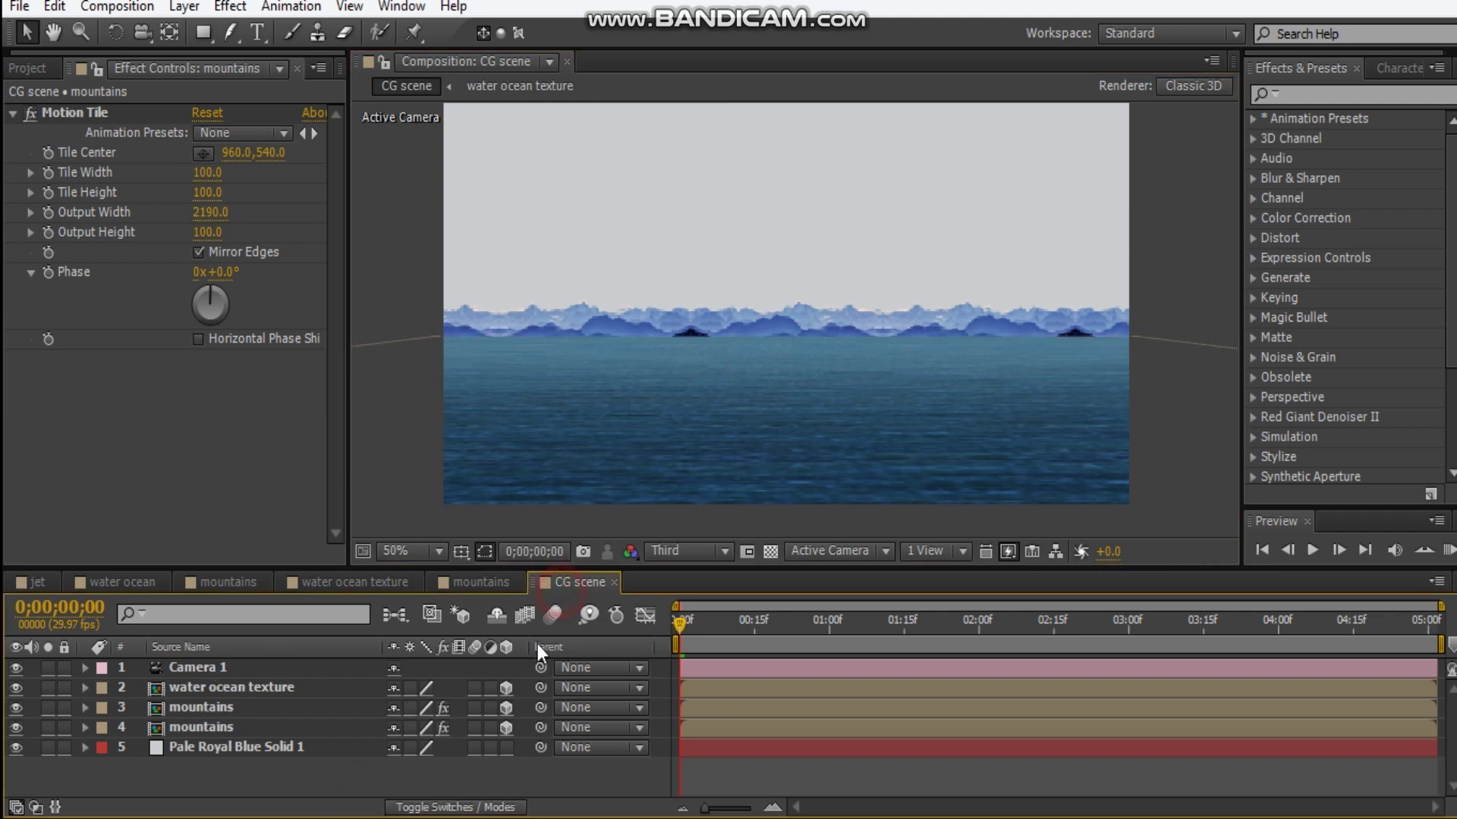
key(ctrl+y)
click(1040, 520)
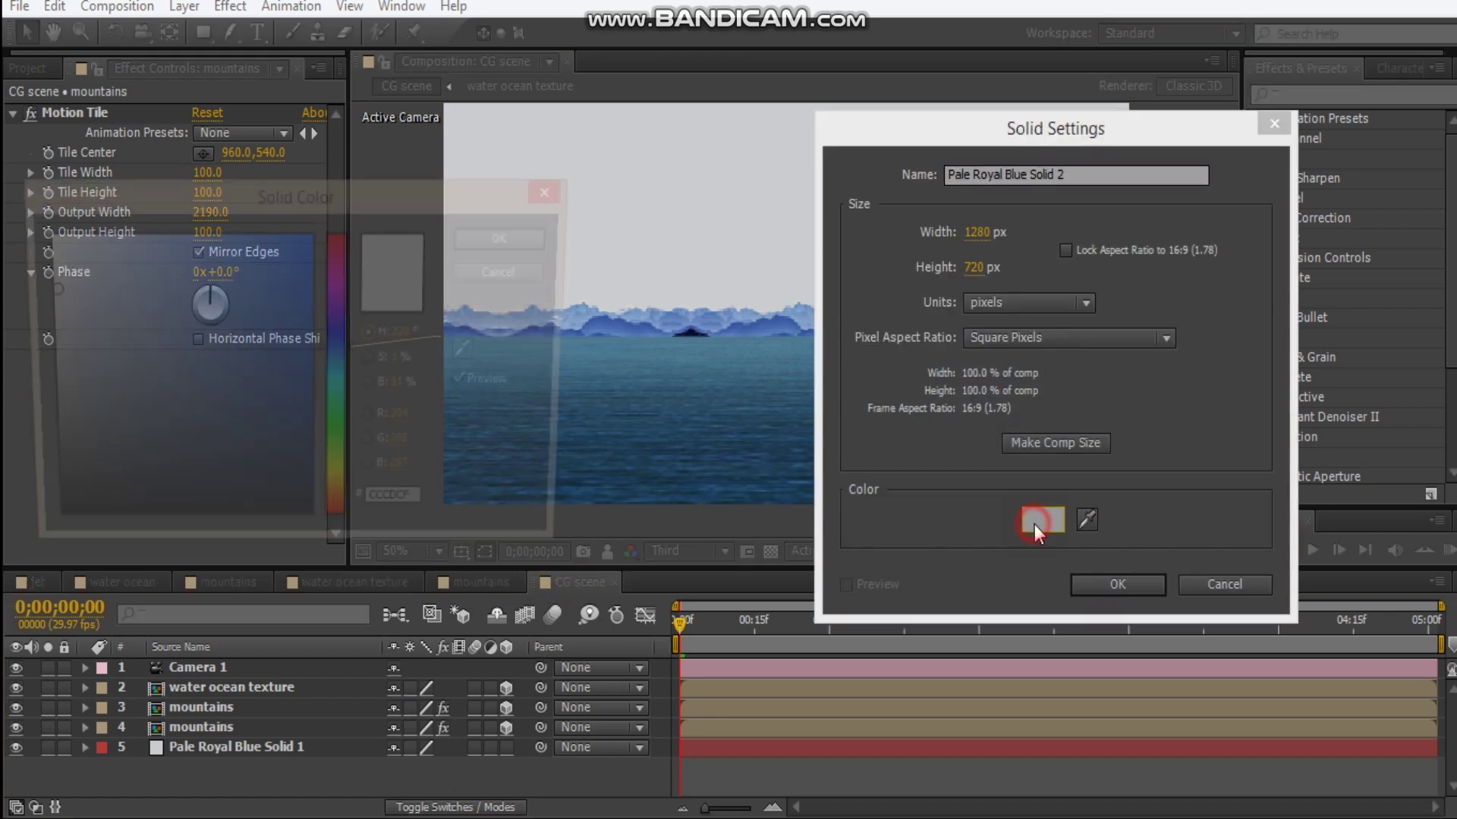
click(493, 243)
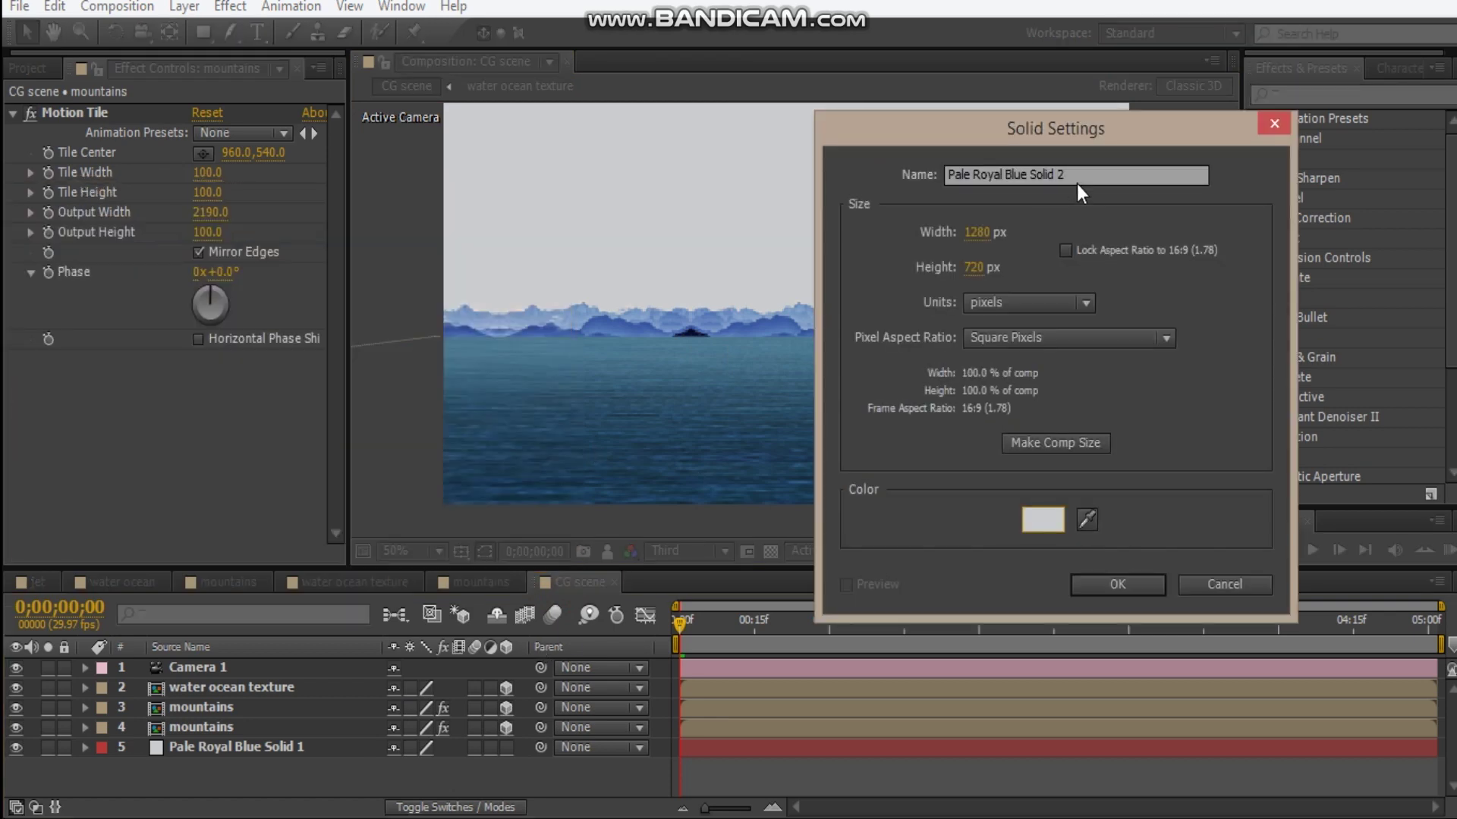
text(e)
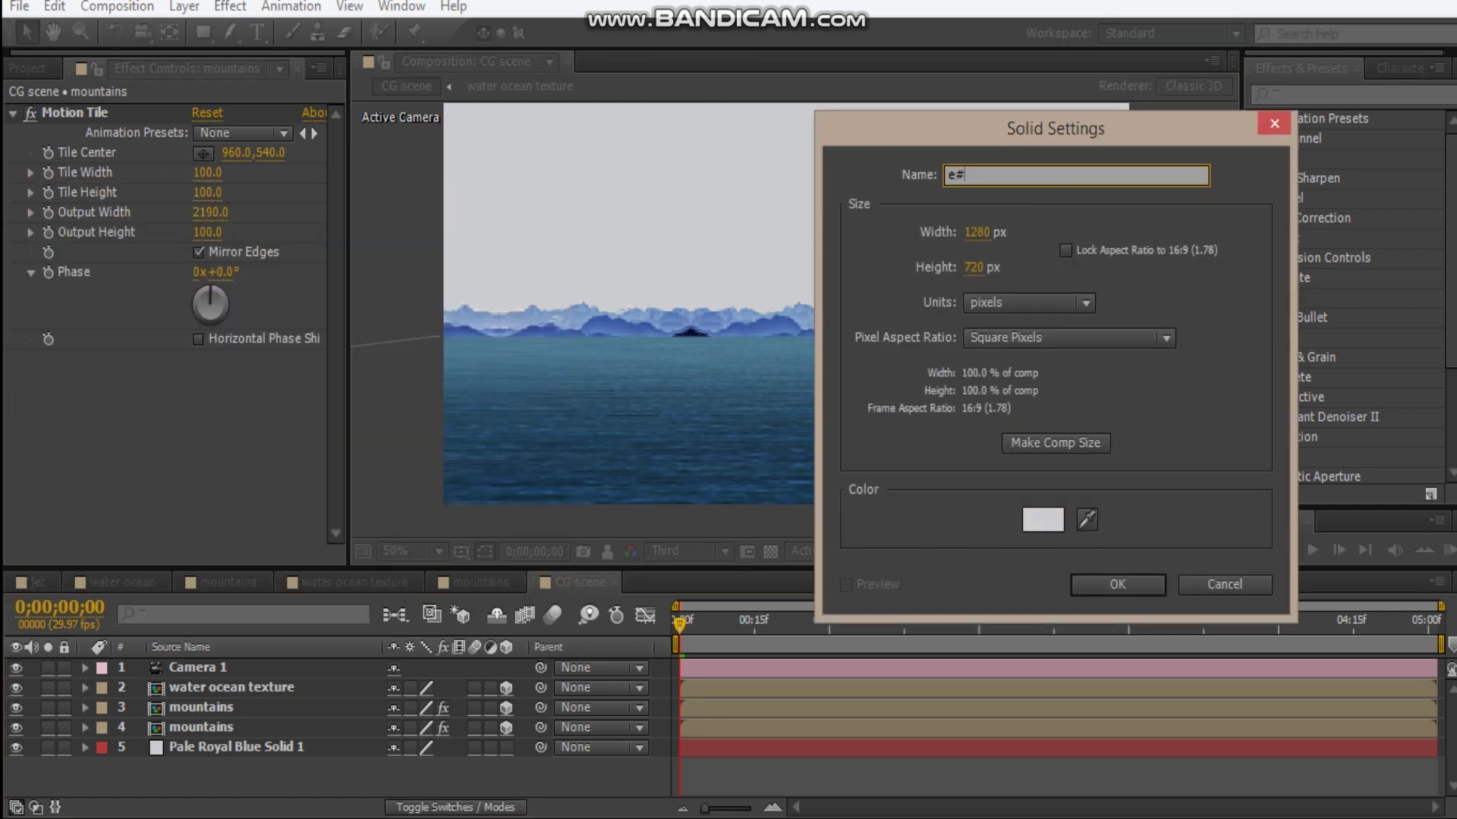
text(3d)
key(Return)
Step: Apply the Video Copilot Element effect to the e3d solid
click(78, 283)
right_click(78, 284)
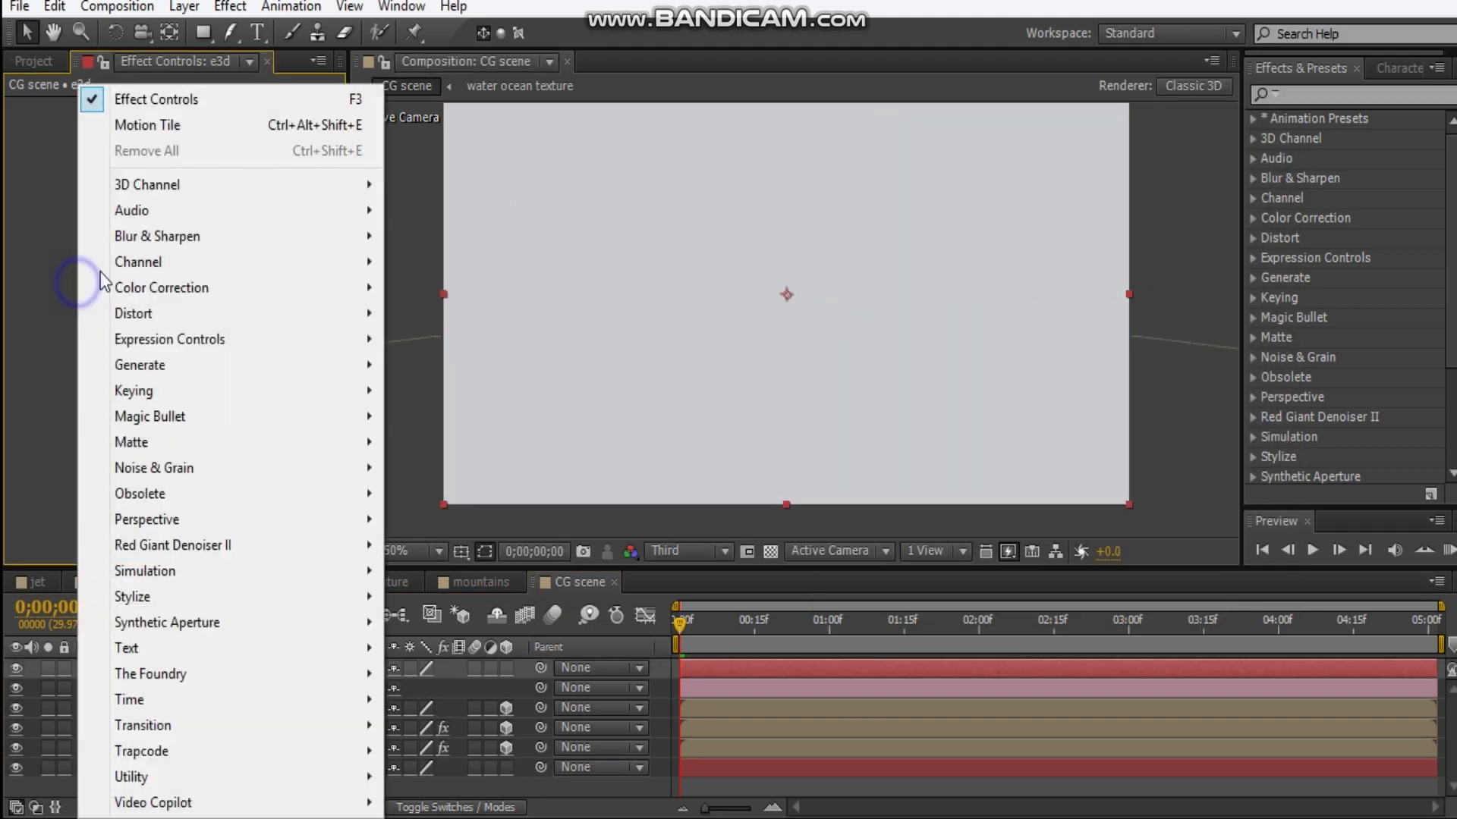
click(185, 815)
right_click(125, 429)
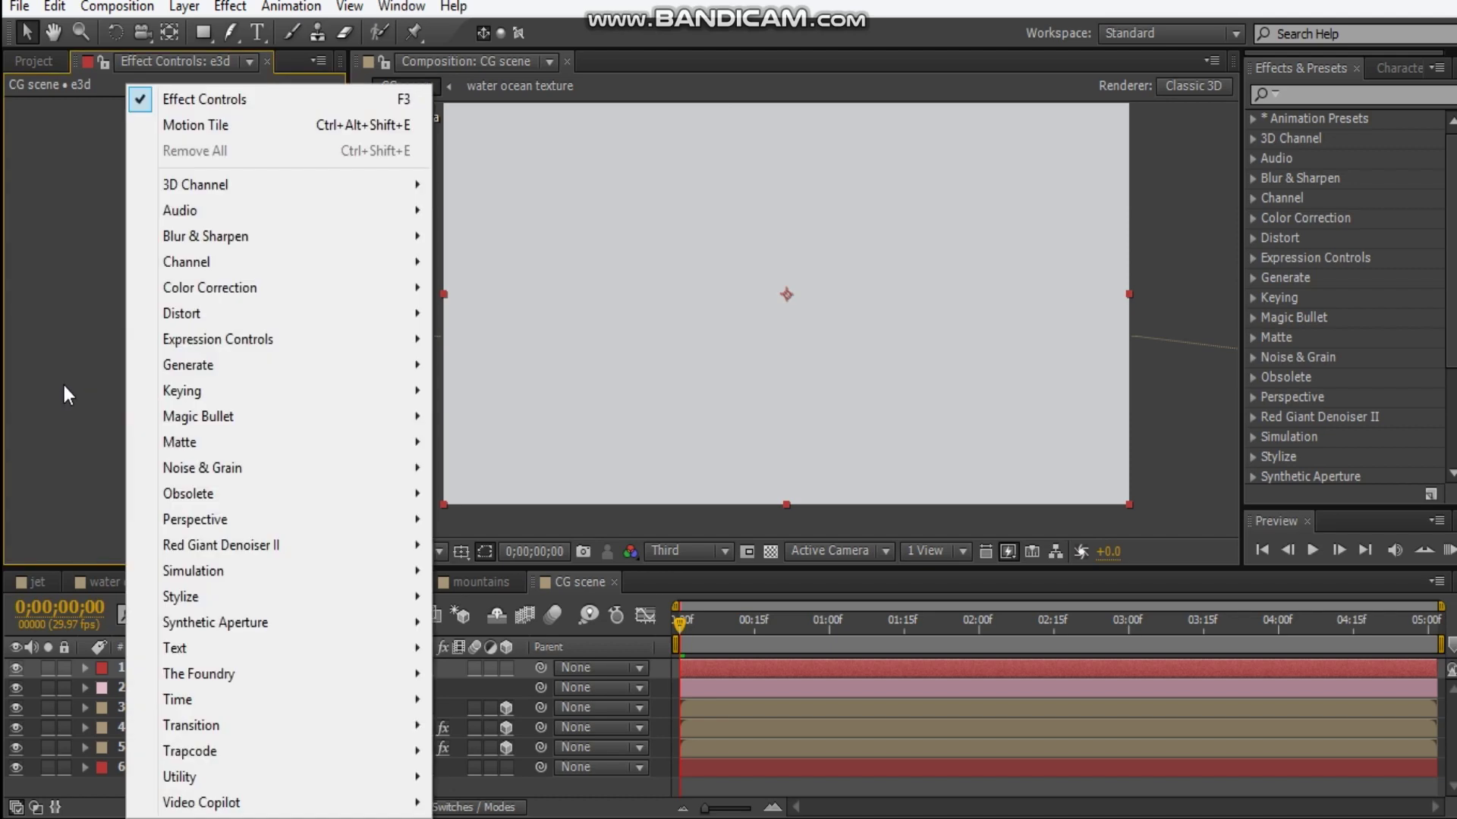
mouse_move(318, 801)
click(507, 649)
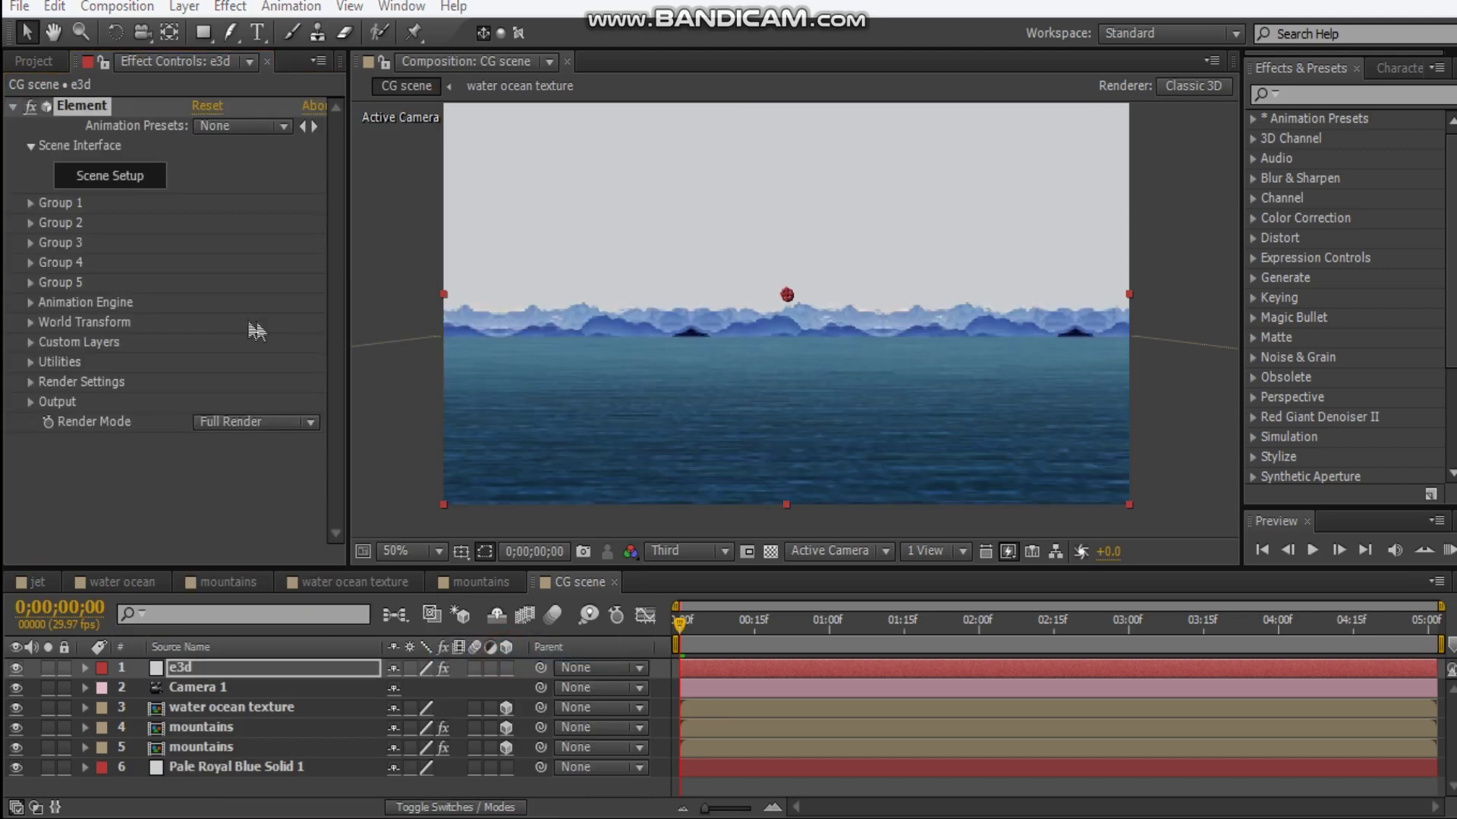
Step: Open Element's scene setup and add the Joint_Strike_02 model from the Jet_Strike collection, accepting the texture downscaling
click(86, 179)
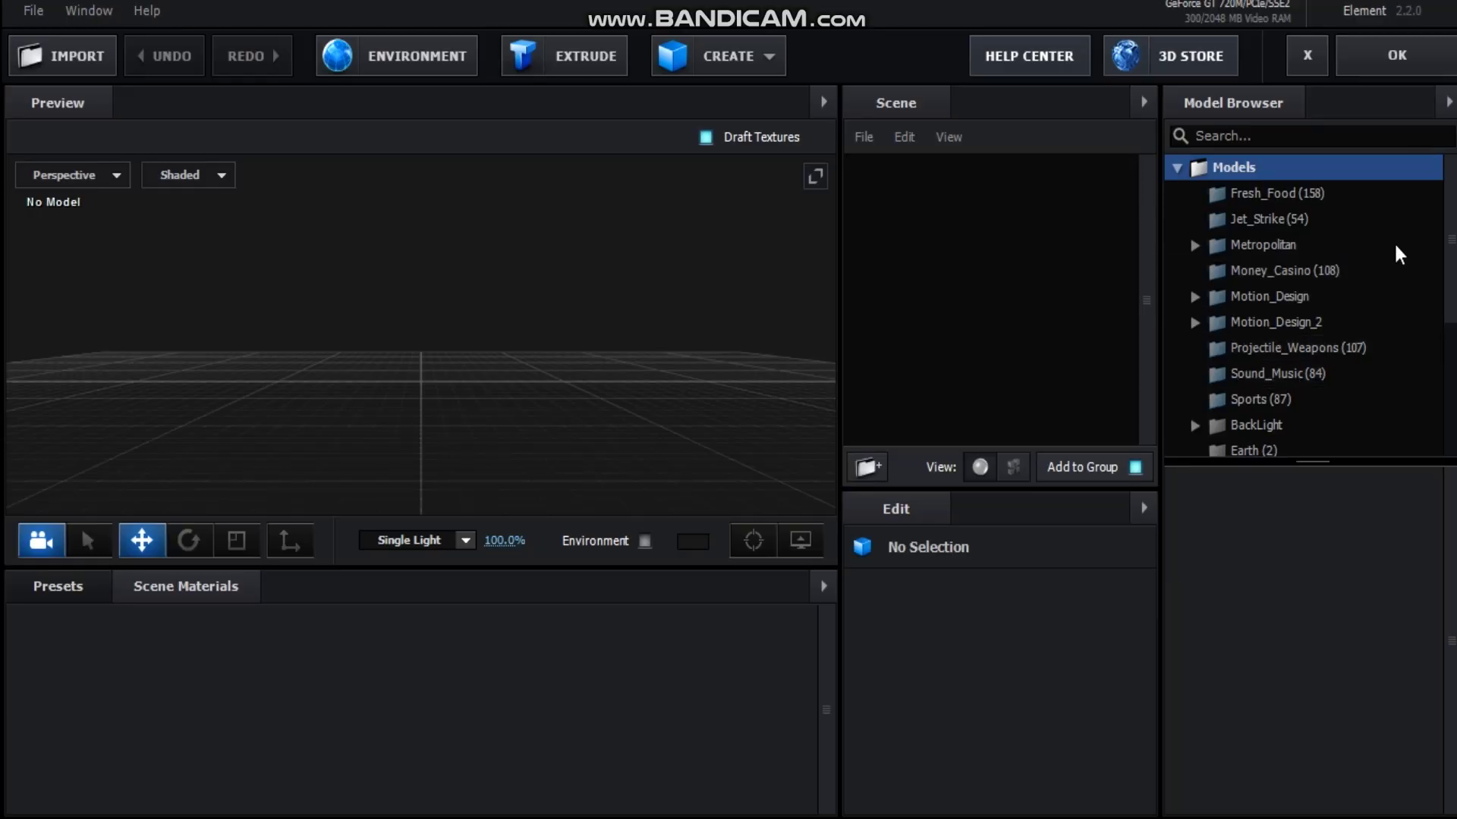
drag(1449, 228, 1449, 240)
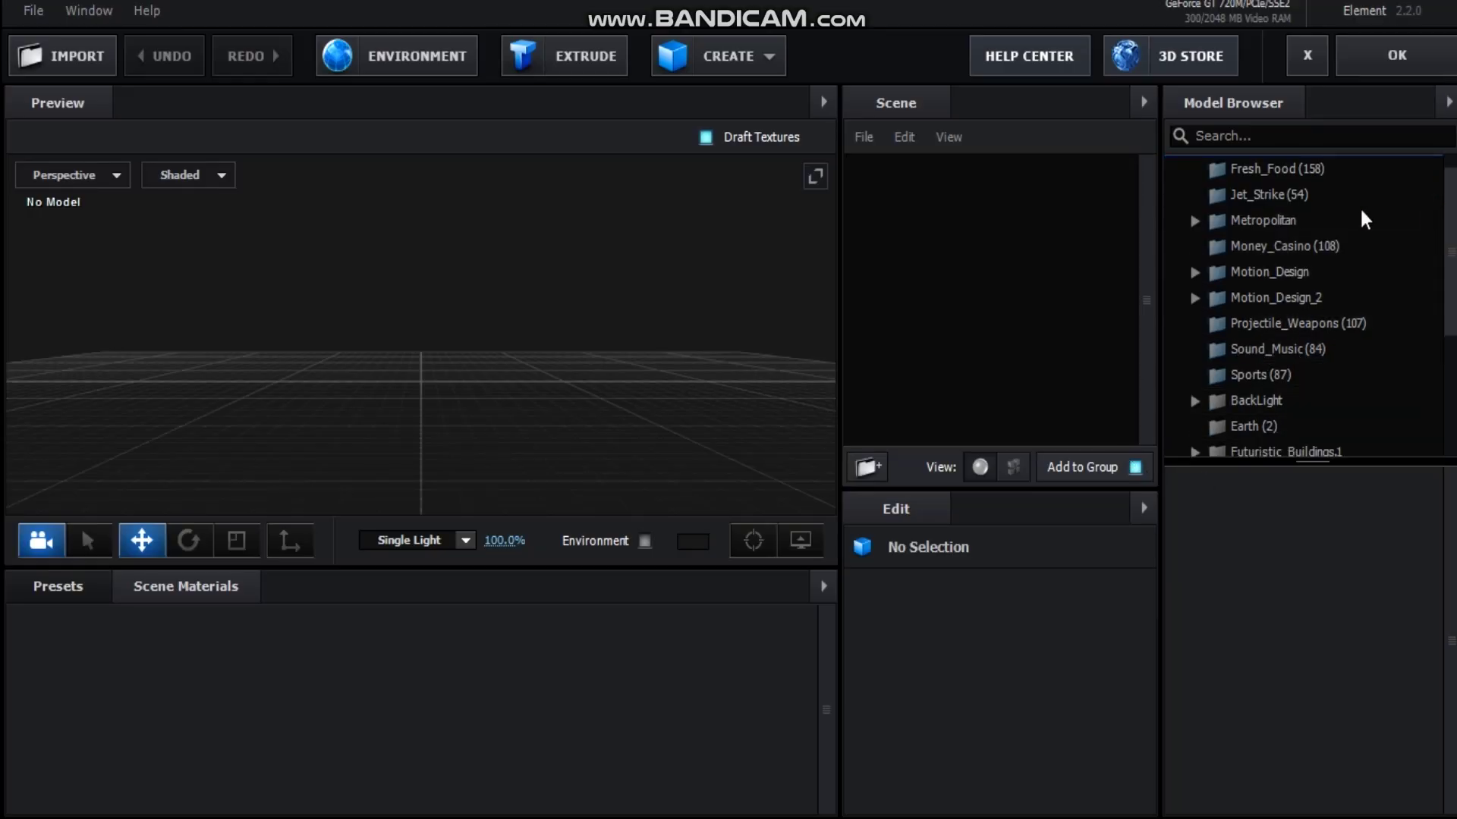
click(1341, 199)
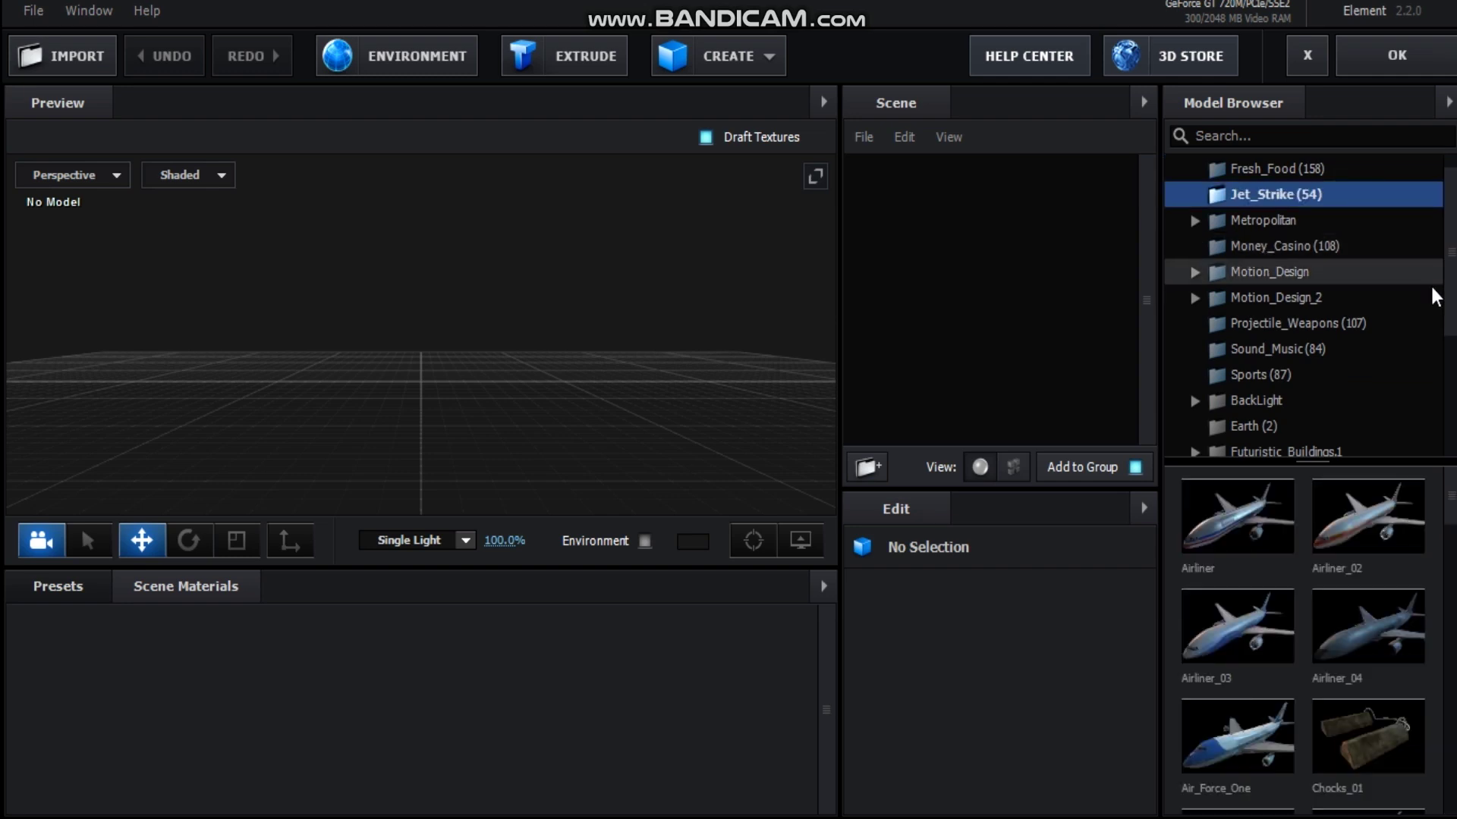
drag(1451, 489, 1439, 643)
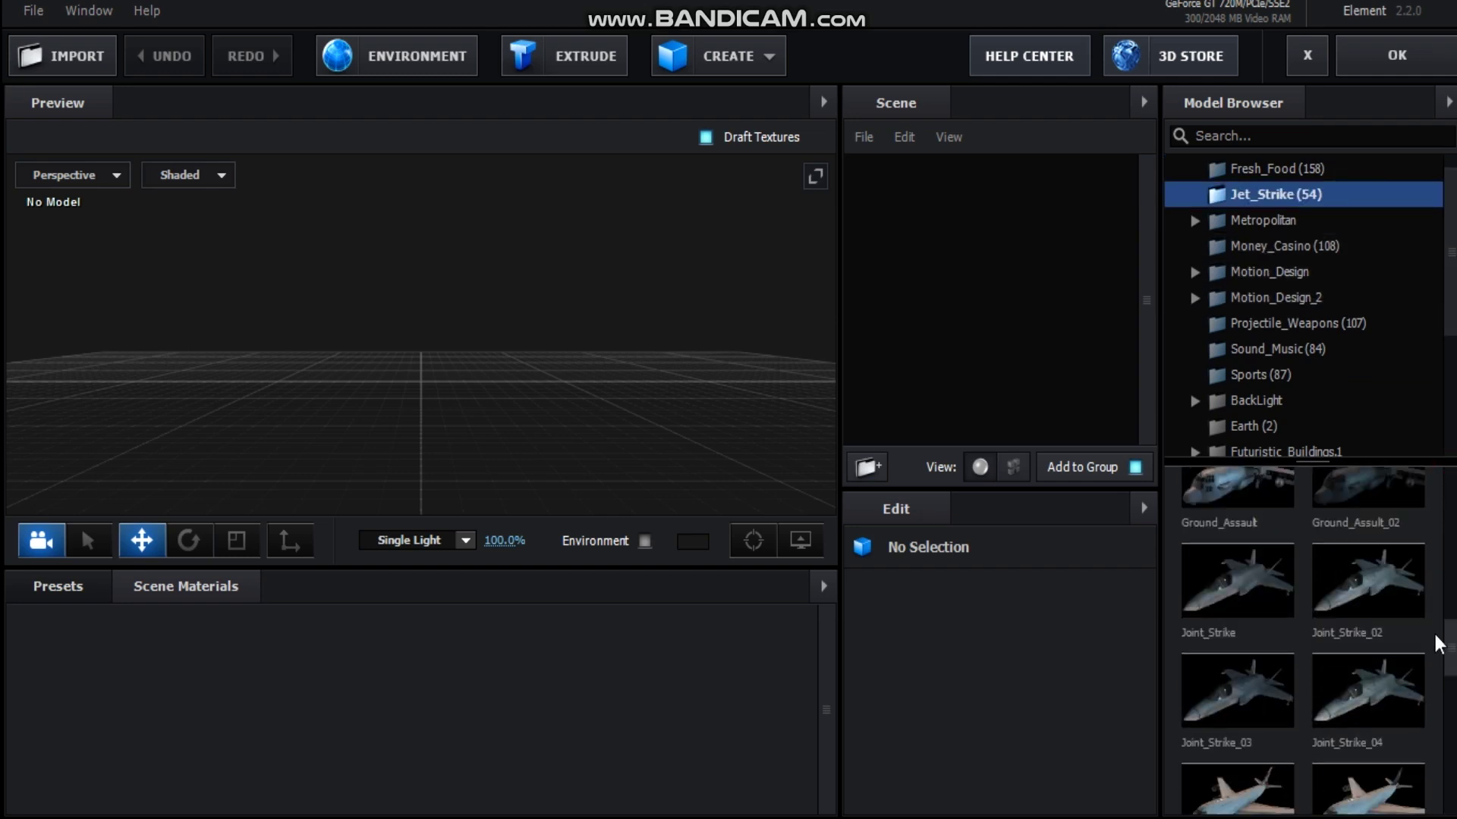
drag(1454, 648, 1455, 653)
click(1368, 559)
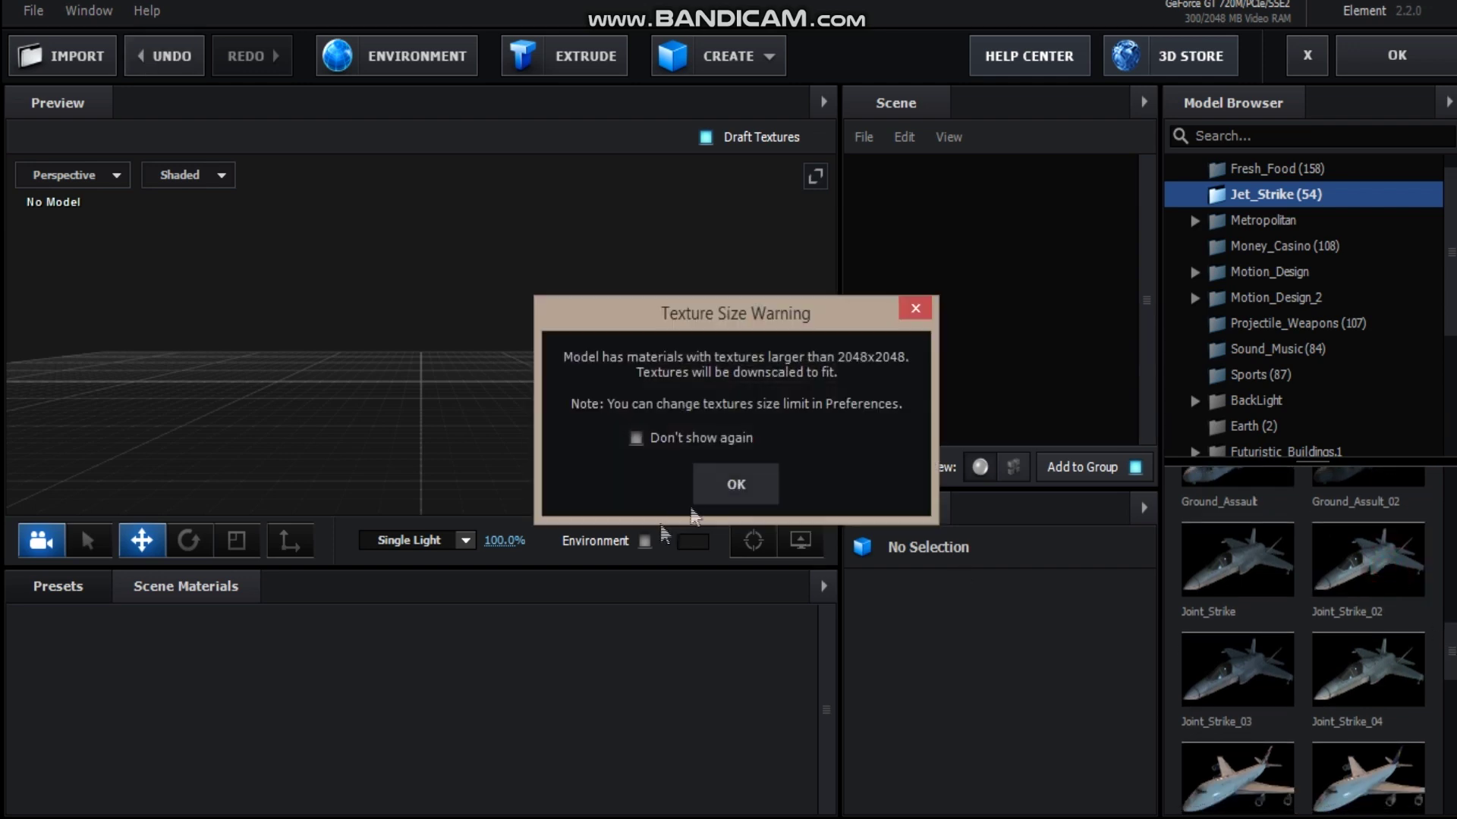
click(734, 480)
Step: Inspect the jet model from several angles and set the preview light brightness to 134%
drag(533, 450, 437, 334)
scroll(440, 435, up, 5)
drag(335, 521, 372, 527)
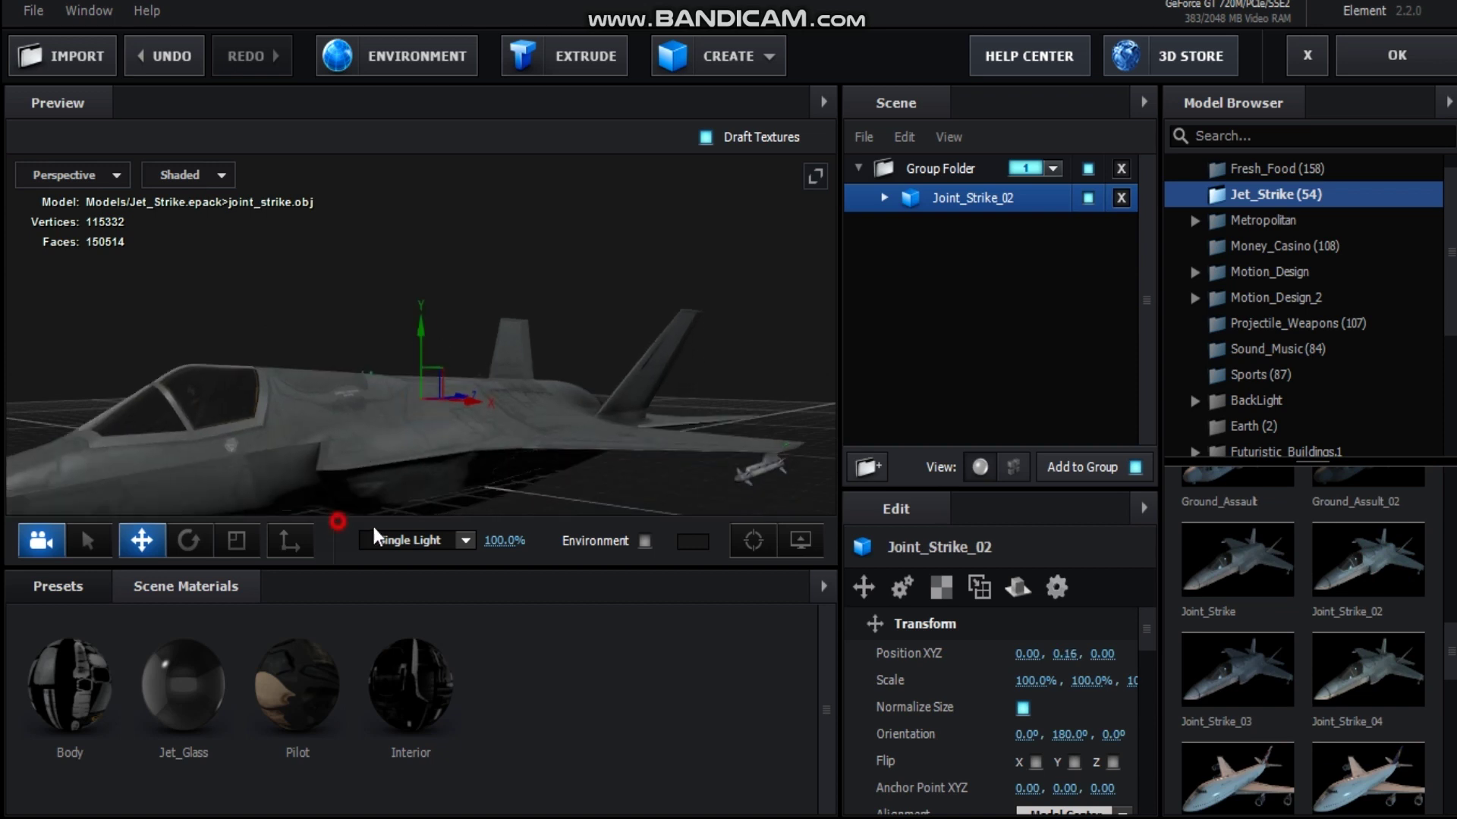
drag(450, 476, 512, 439)
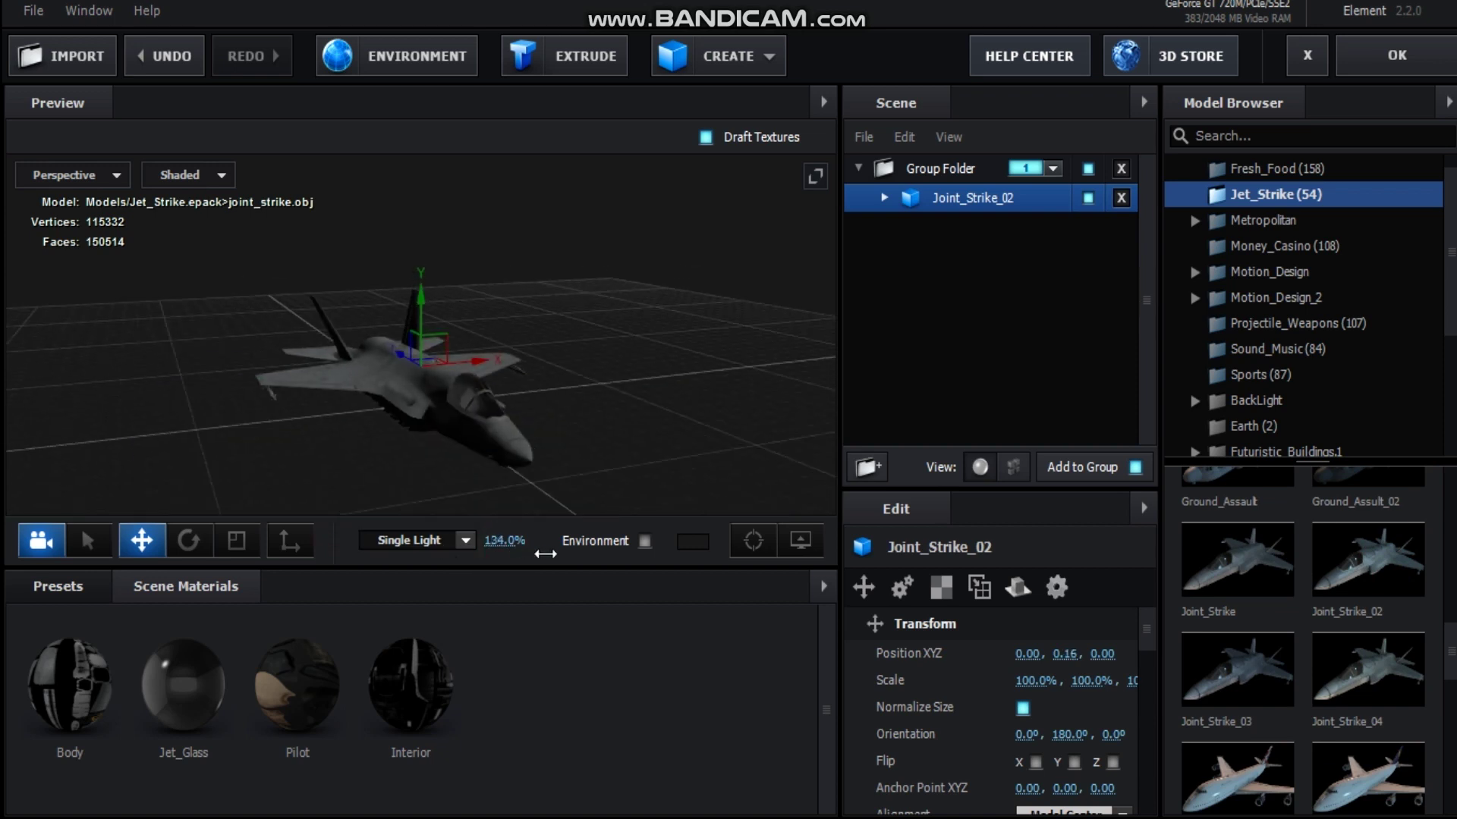
Step: Apply the BackLight_2K_12 environment preset from the BackLight_2K collection and check the jet's reflections from several angles
click(89, 585)
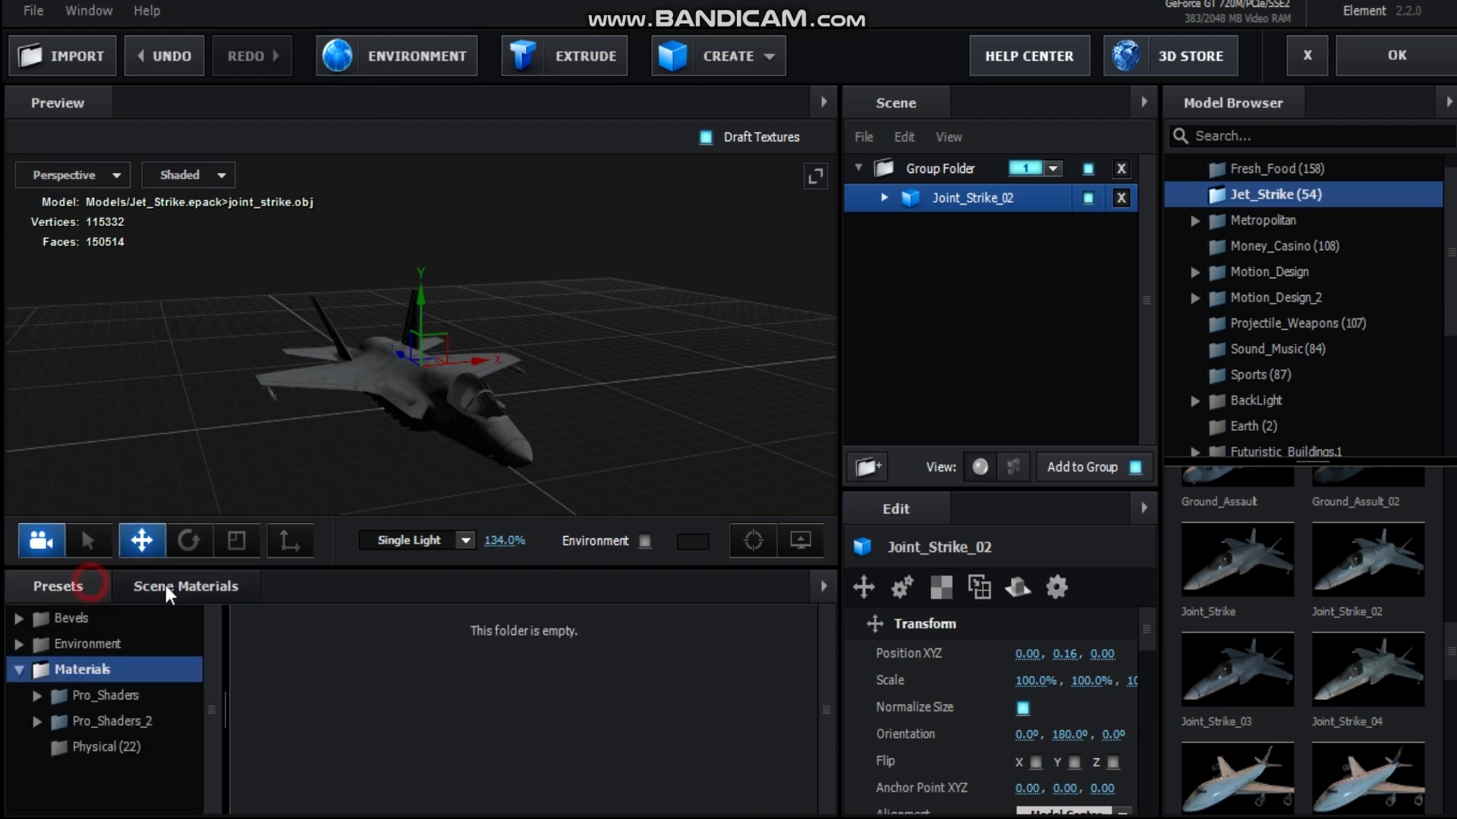
click(106, 643)
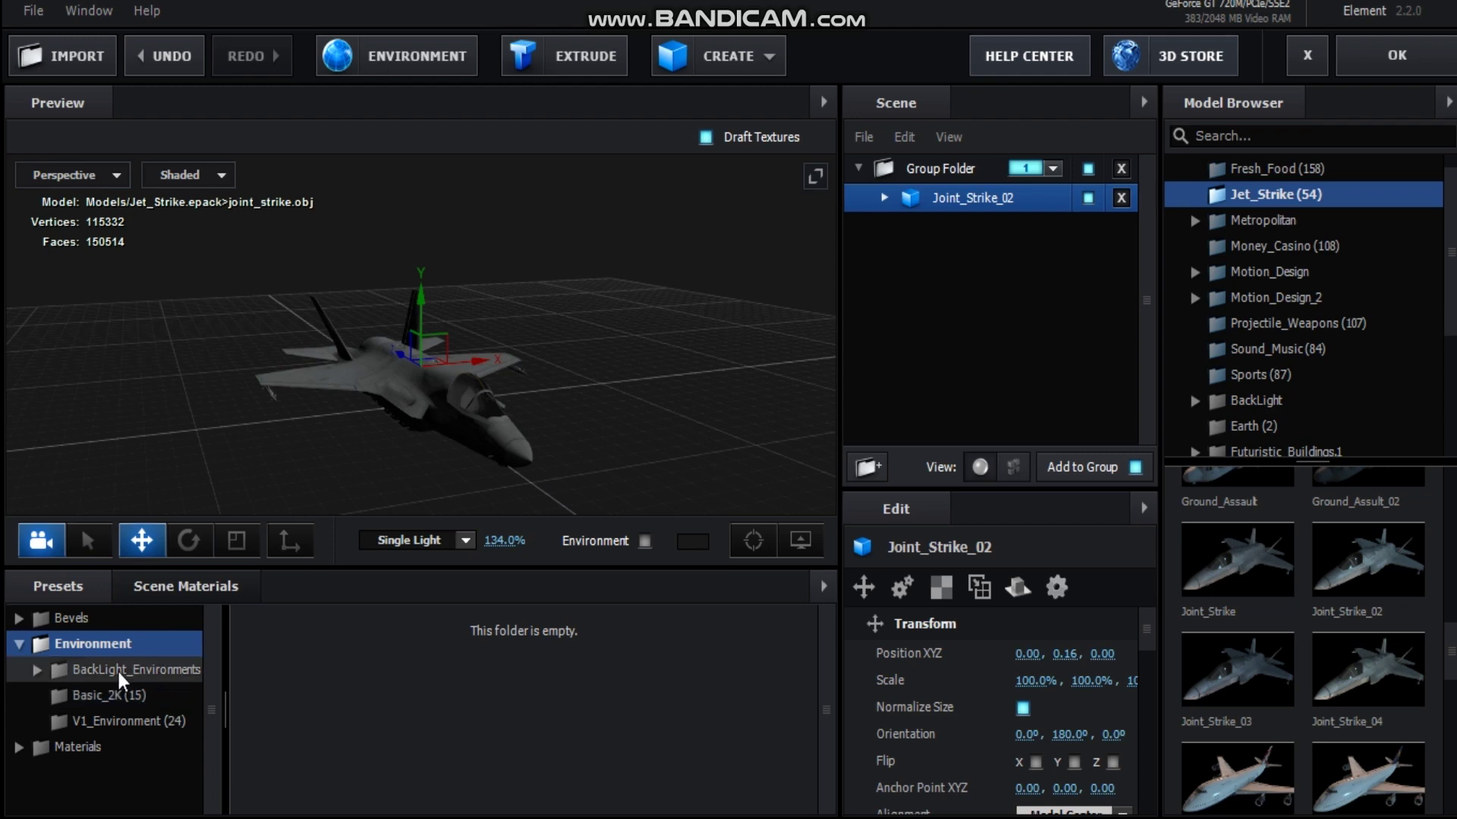
click(118, 670)
click(151, 695)
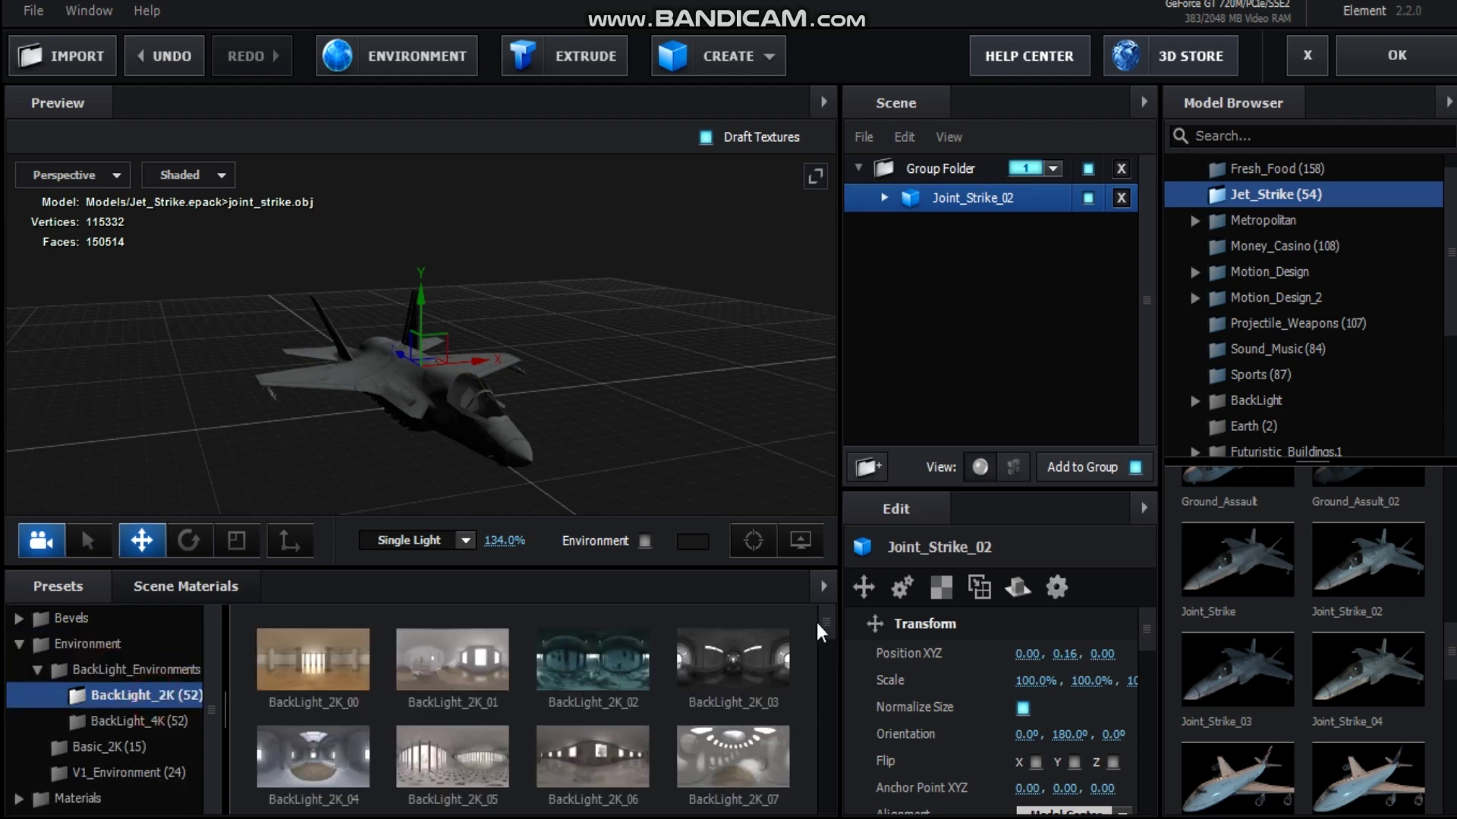
scroll(535, 736, down, 2)
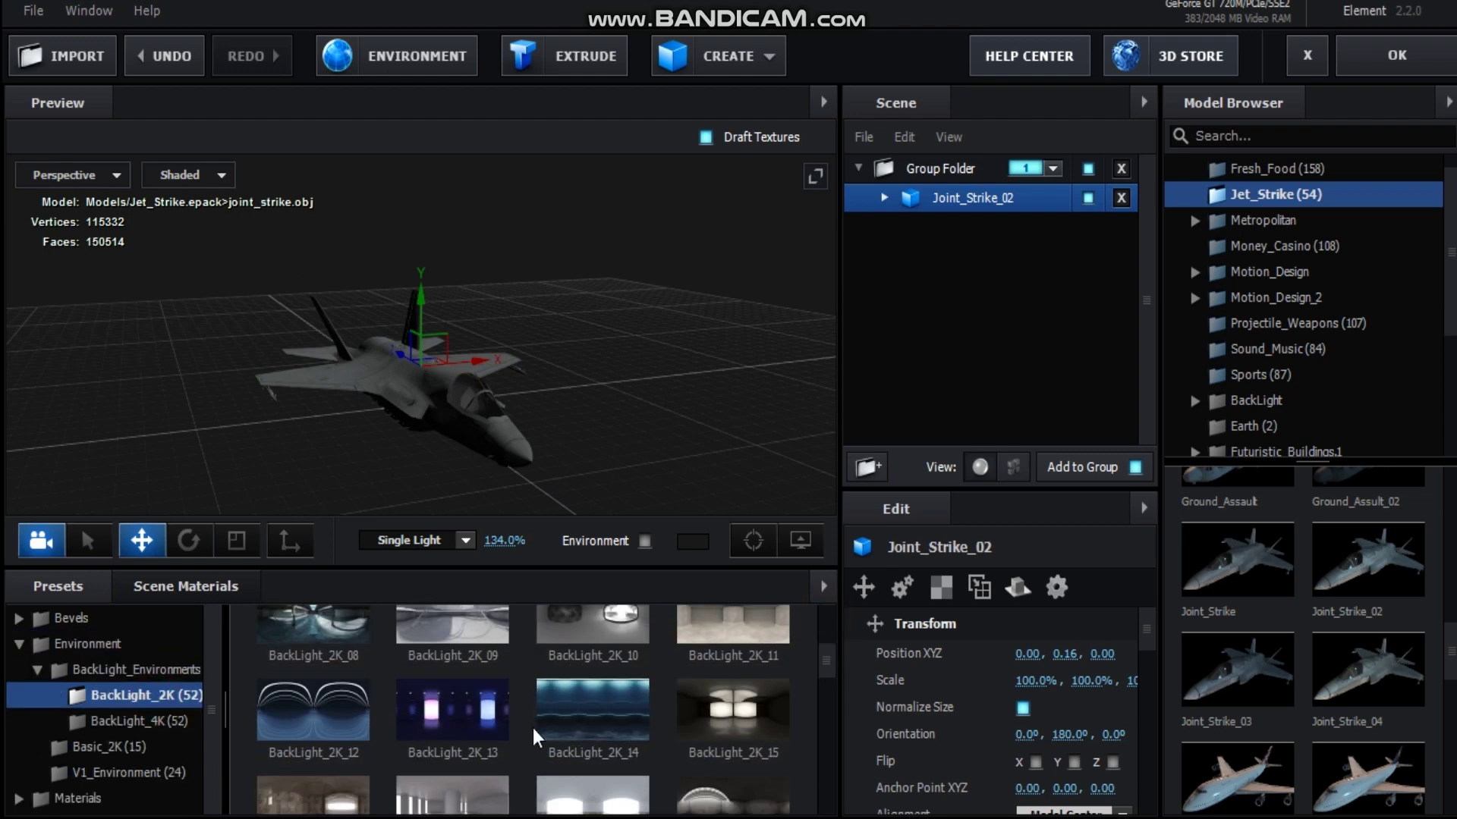
drag(552, 443, 441, 421)
scroll(441, 422, up, 5)
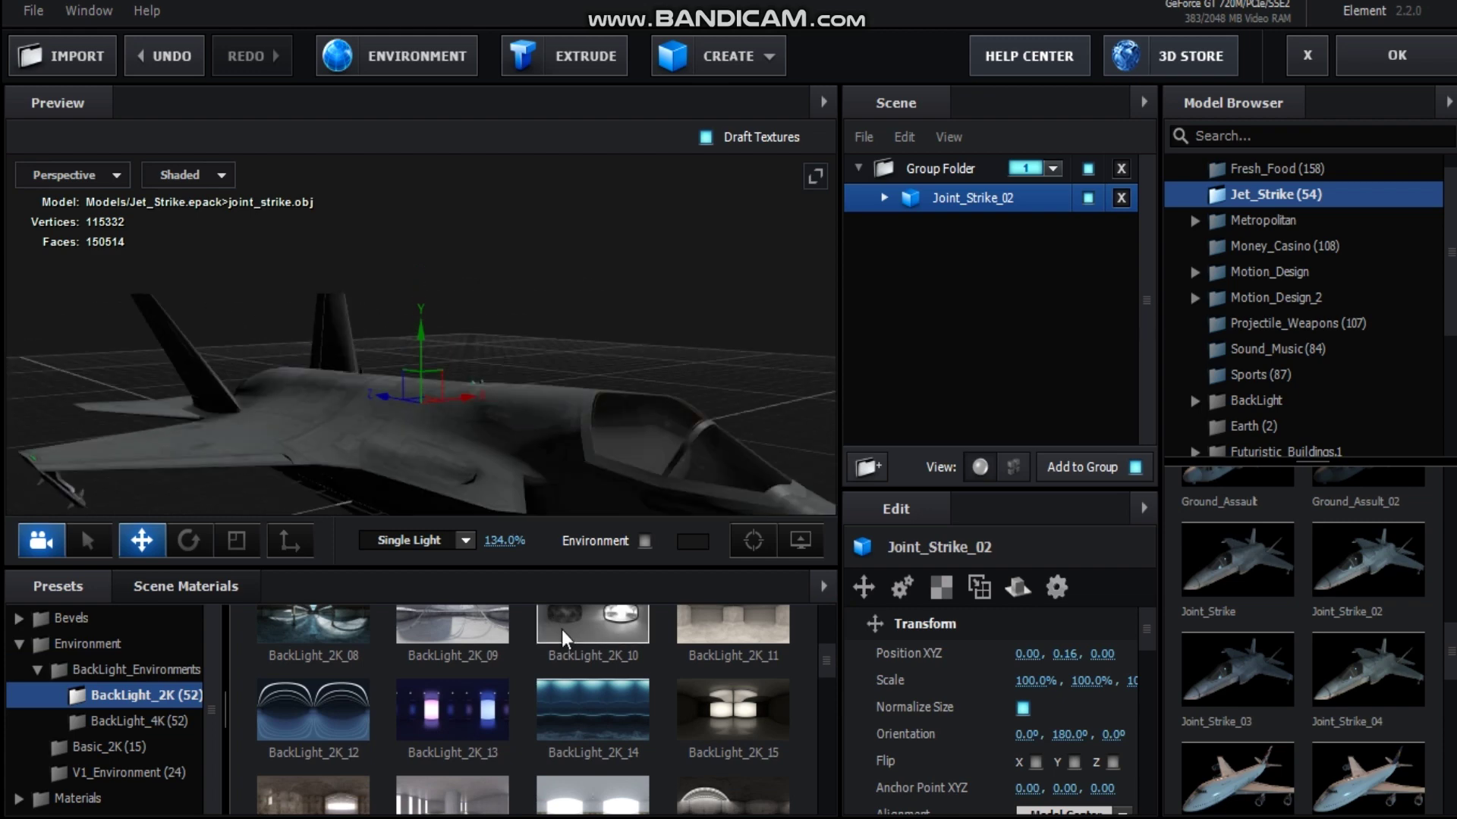
drag(599, 444, 184, 413)
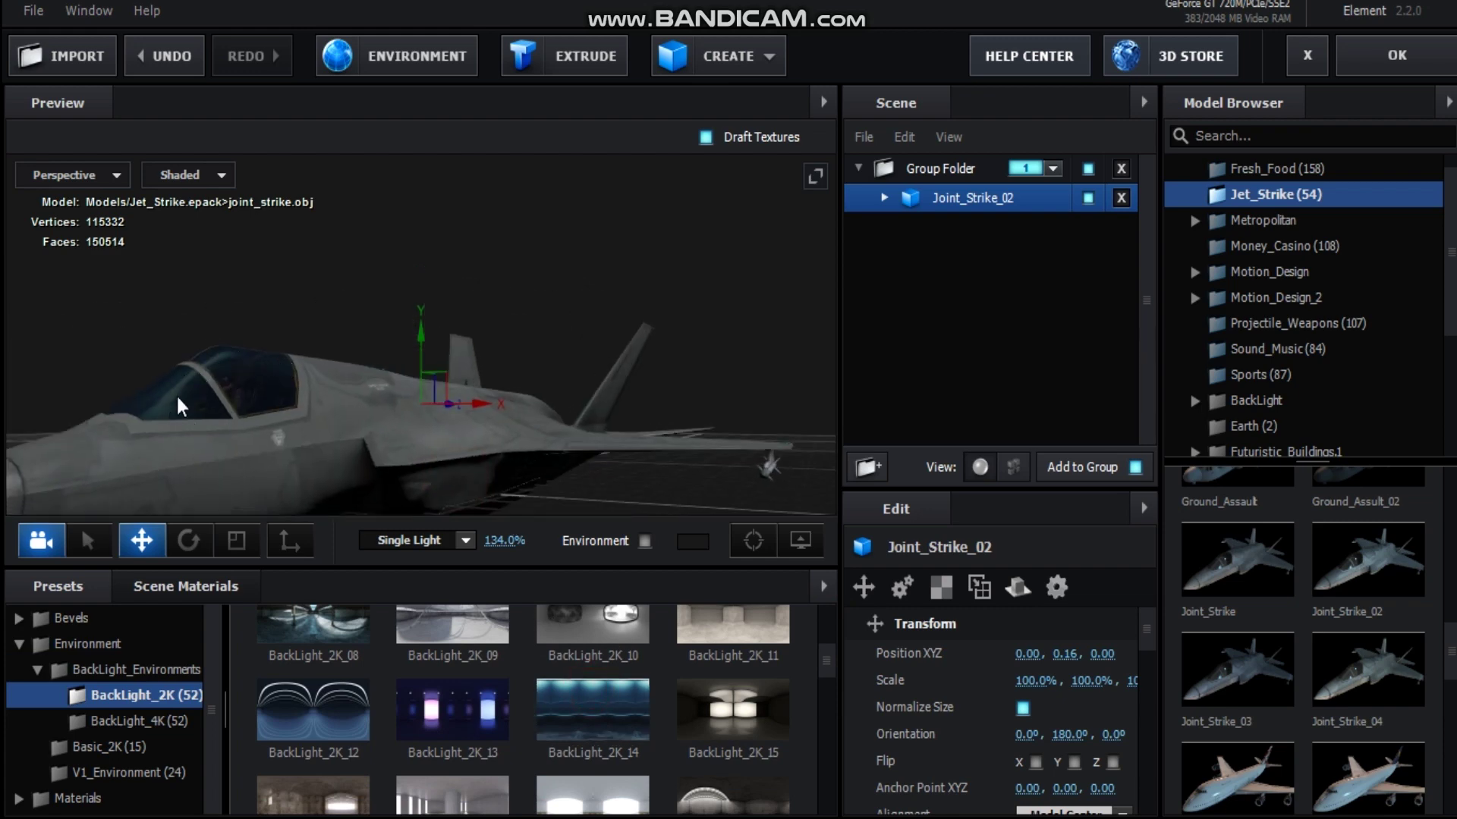
drag(407, 405, 529, 437)
click(333, 723)
drag(387, 439, 458, 432)
drag(600, 461, 621, 439)
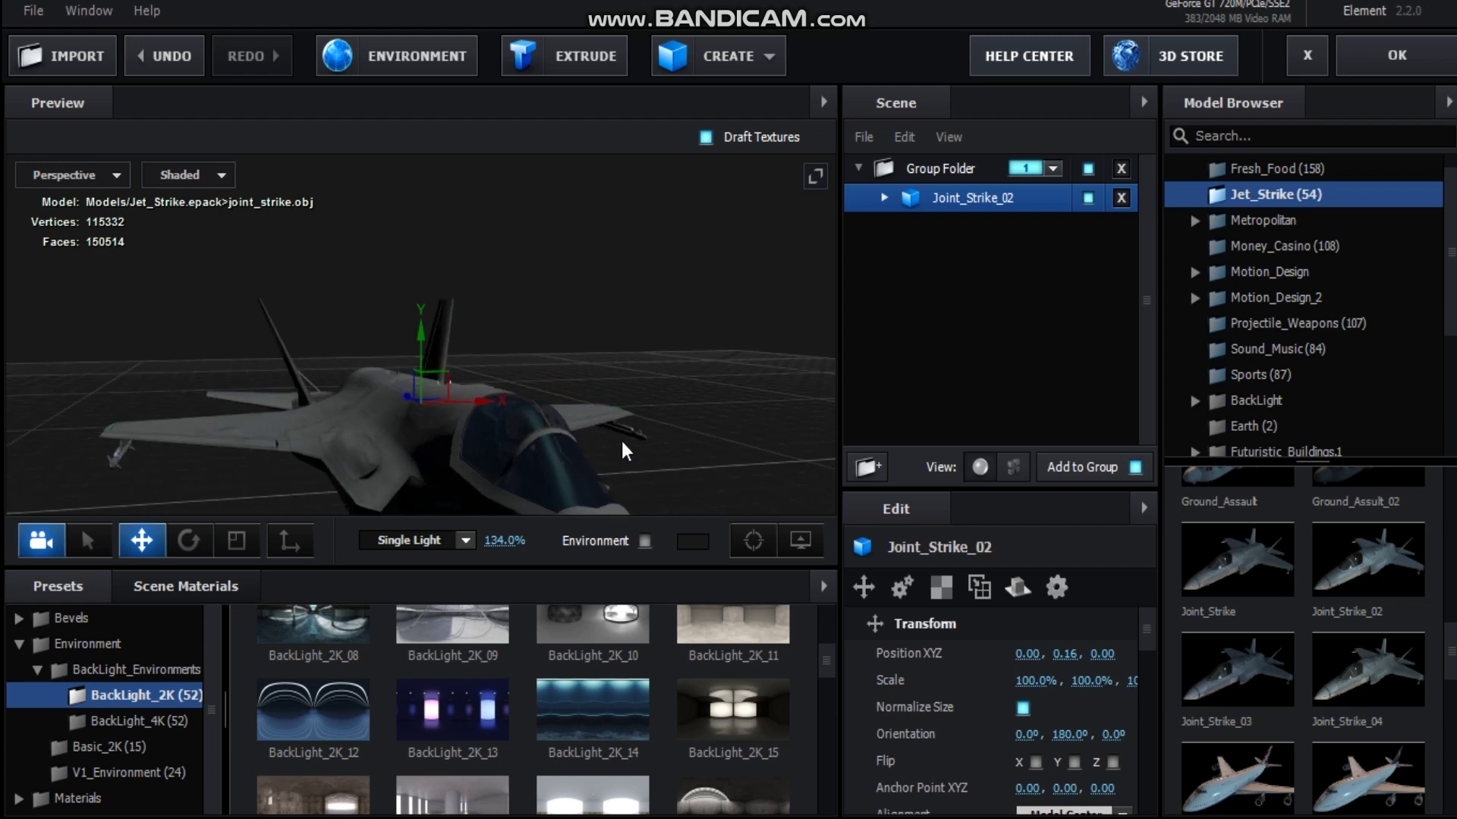
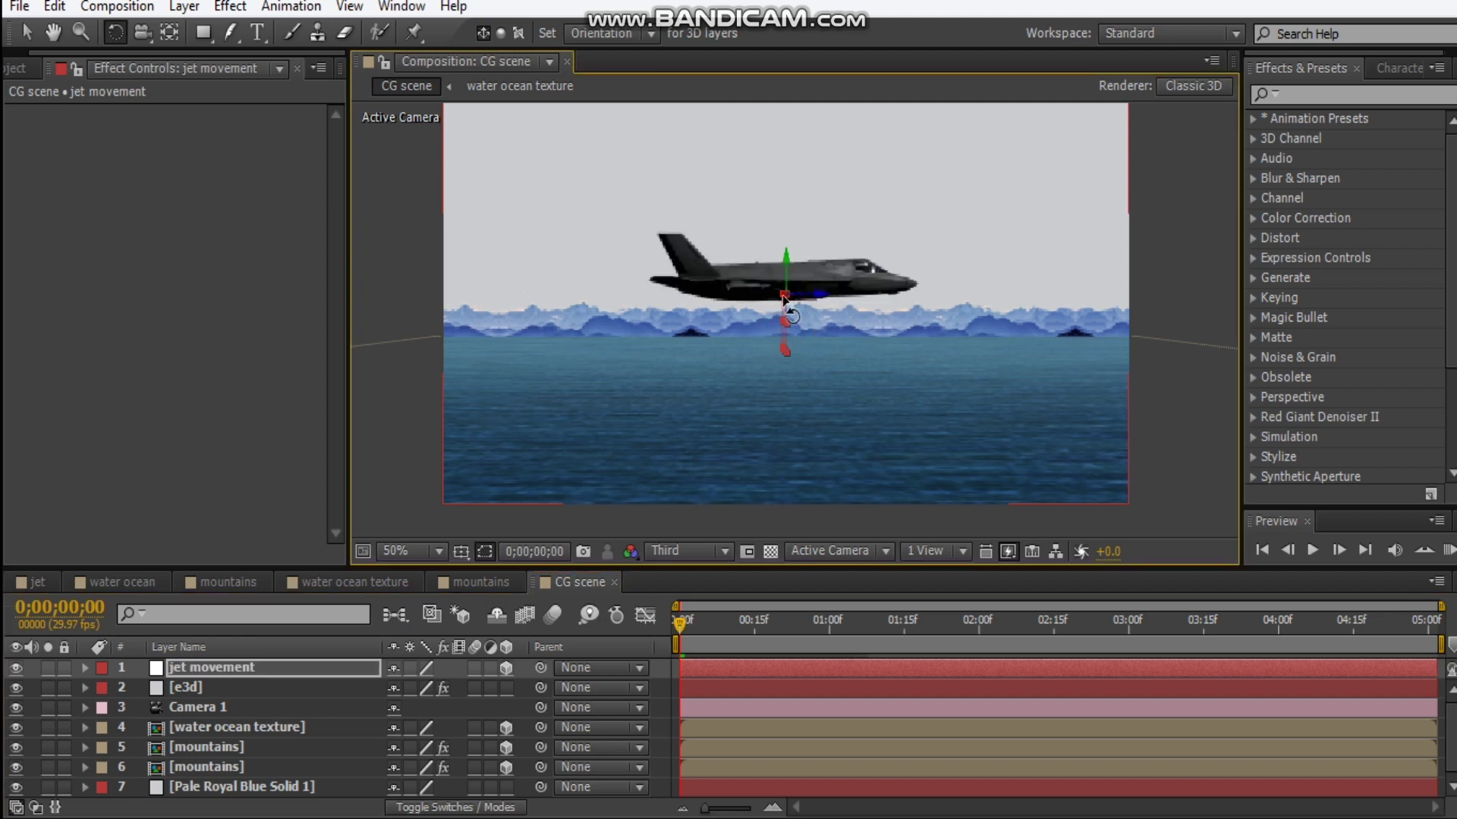
Step: Move the jet movement null closer to the camera and lower it so the jet overlaps the mountain horizon
key(v)
drag(784, 298, 998, 425)
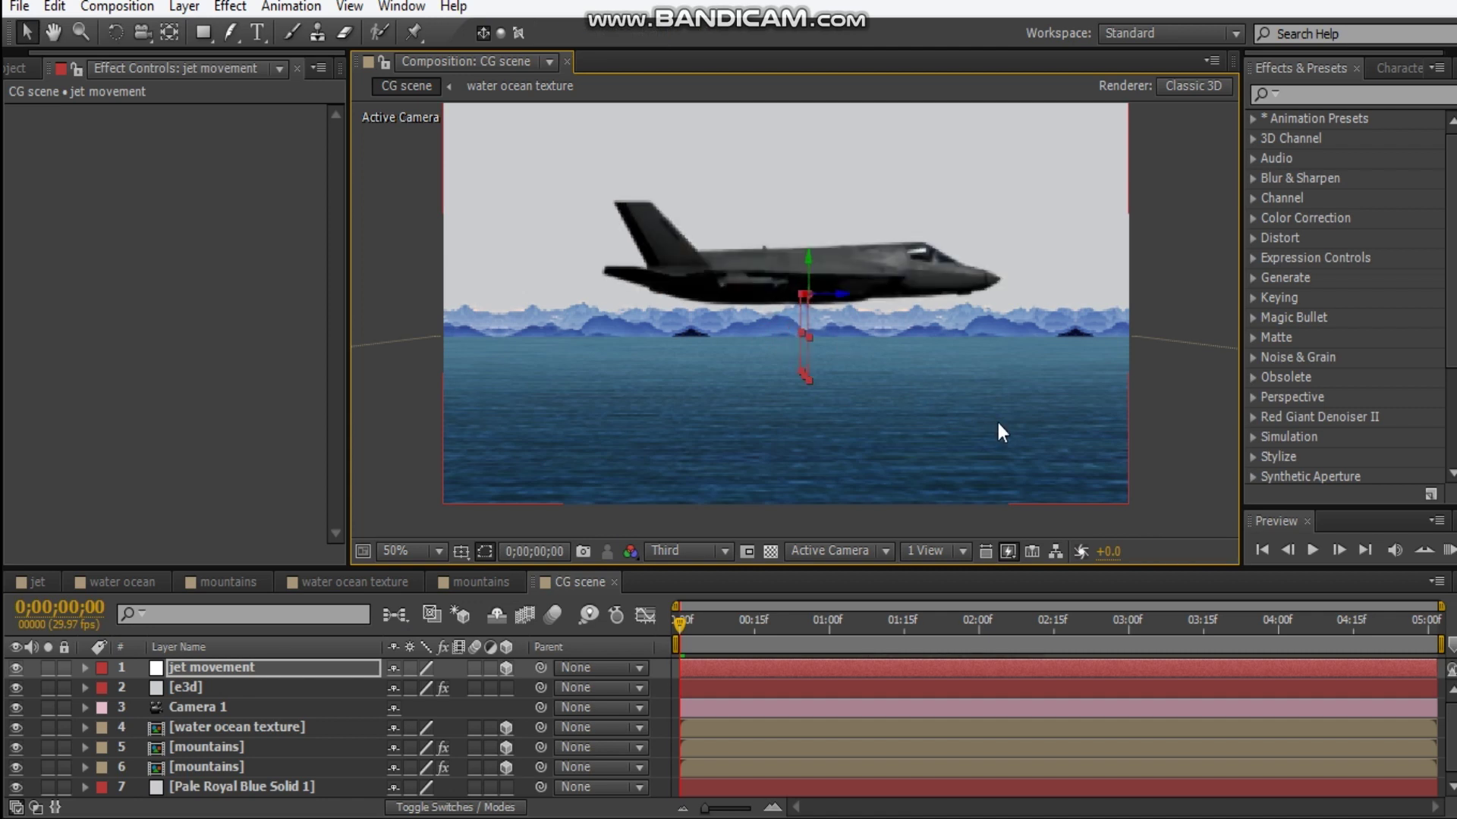
drag(813, 262, 812, 290)
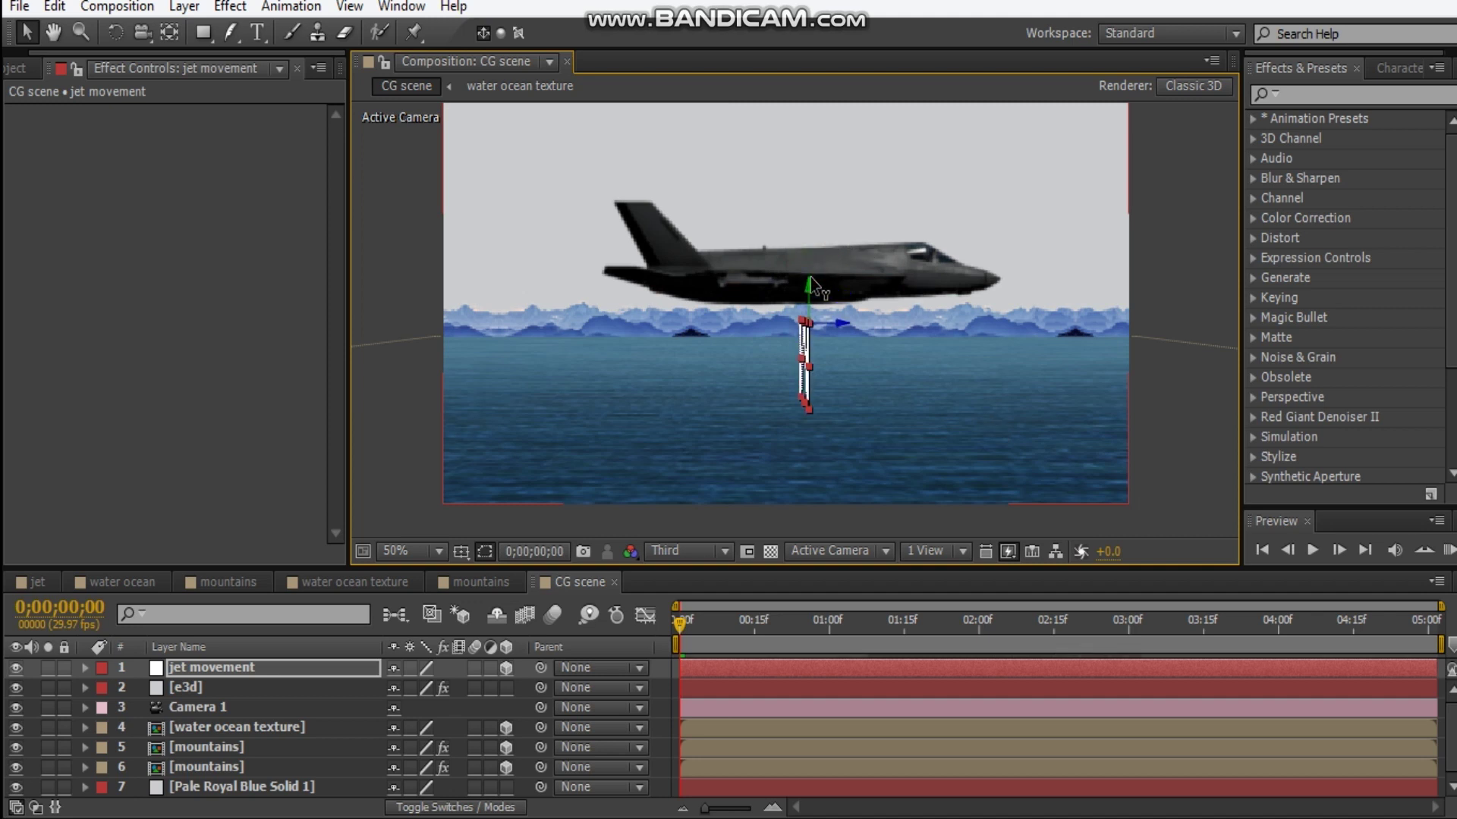
click(835, 328)
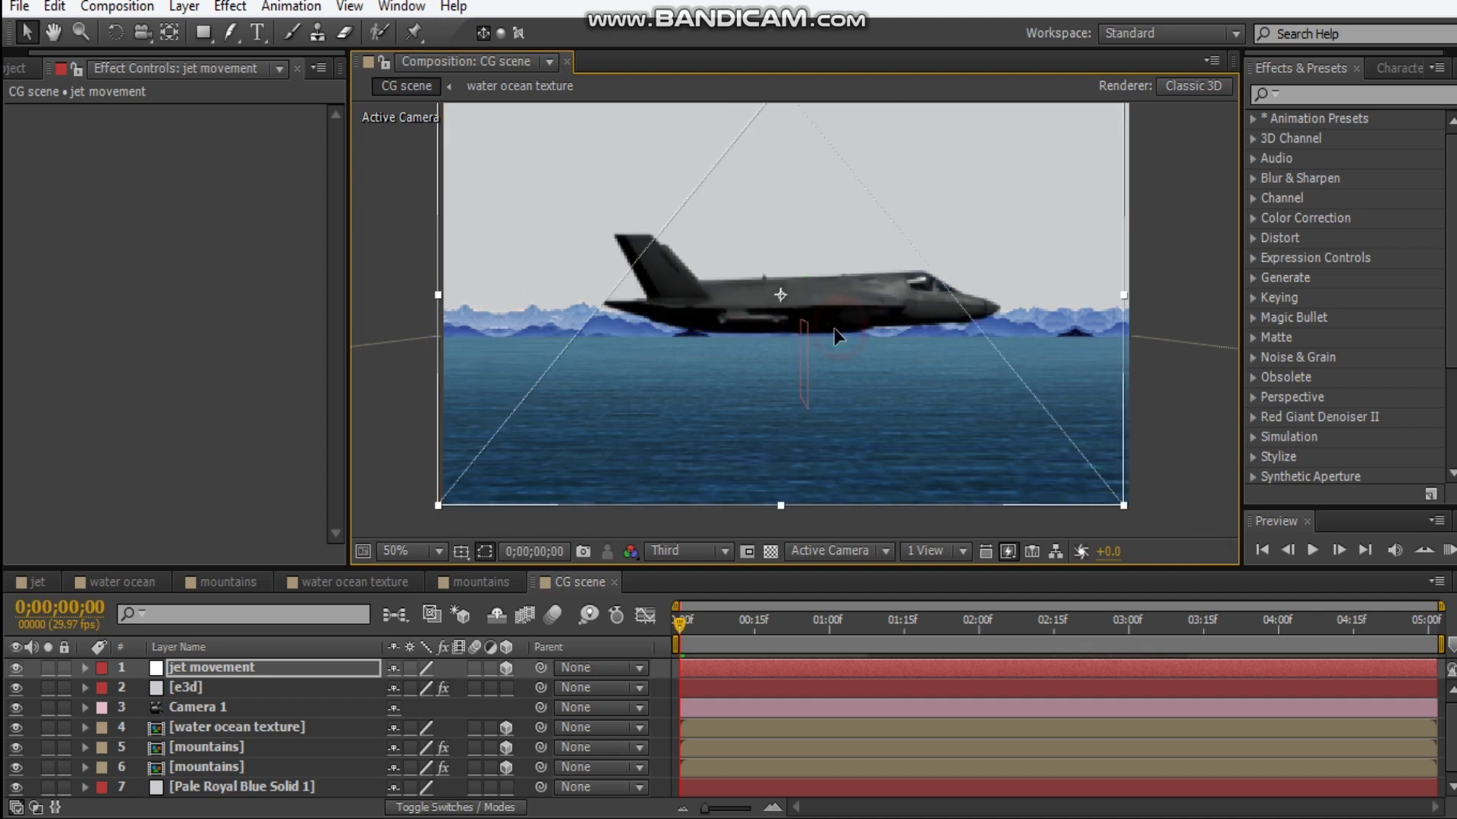
click(1196, 253)
drag(740, 345, 687, 334)
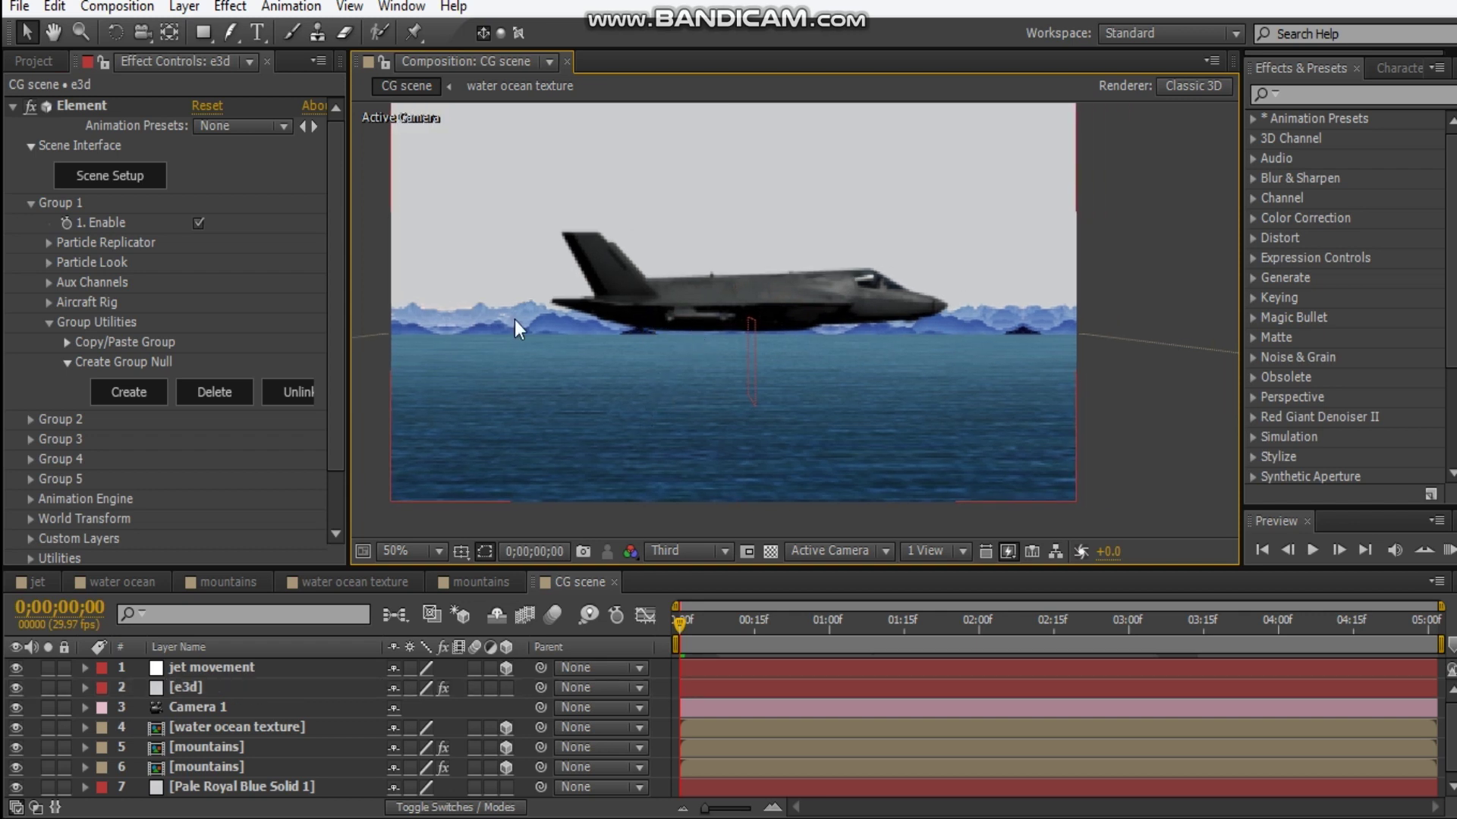
click(30, 205)
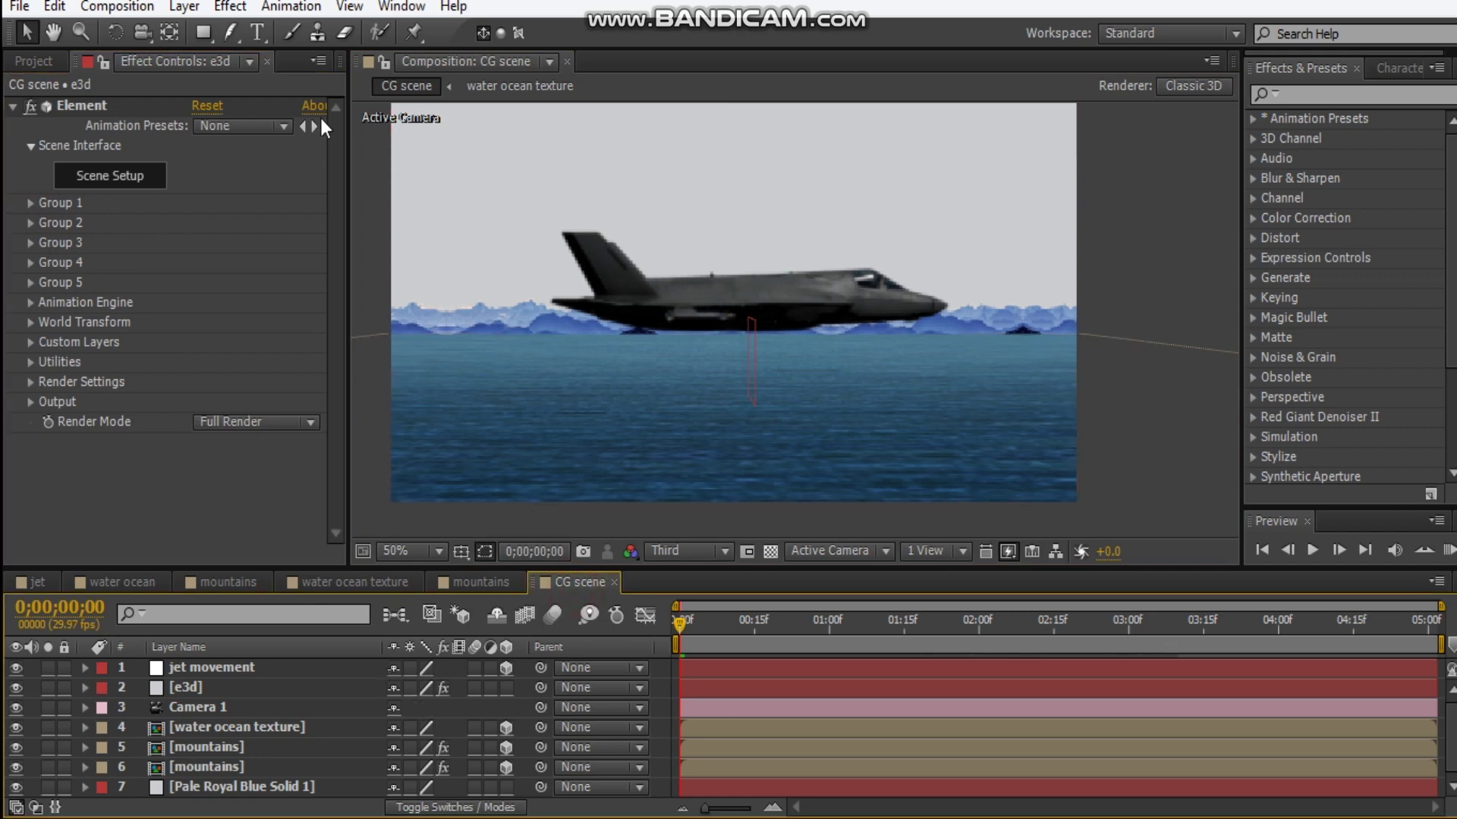
Step: Create a parallel light with 170% intensity and the warm cream color FFF1CD
key(ctrl+alt+shift+l)
click(369, 185)
click(417, 214)
drag(372, 258, 180, 286)
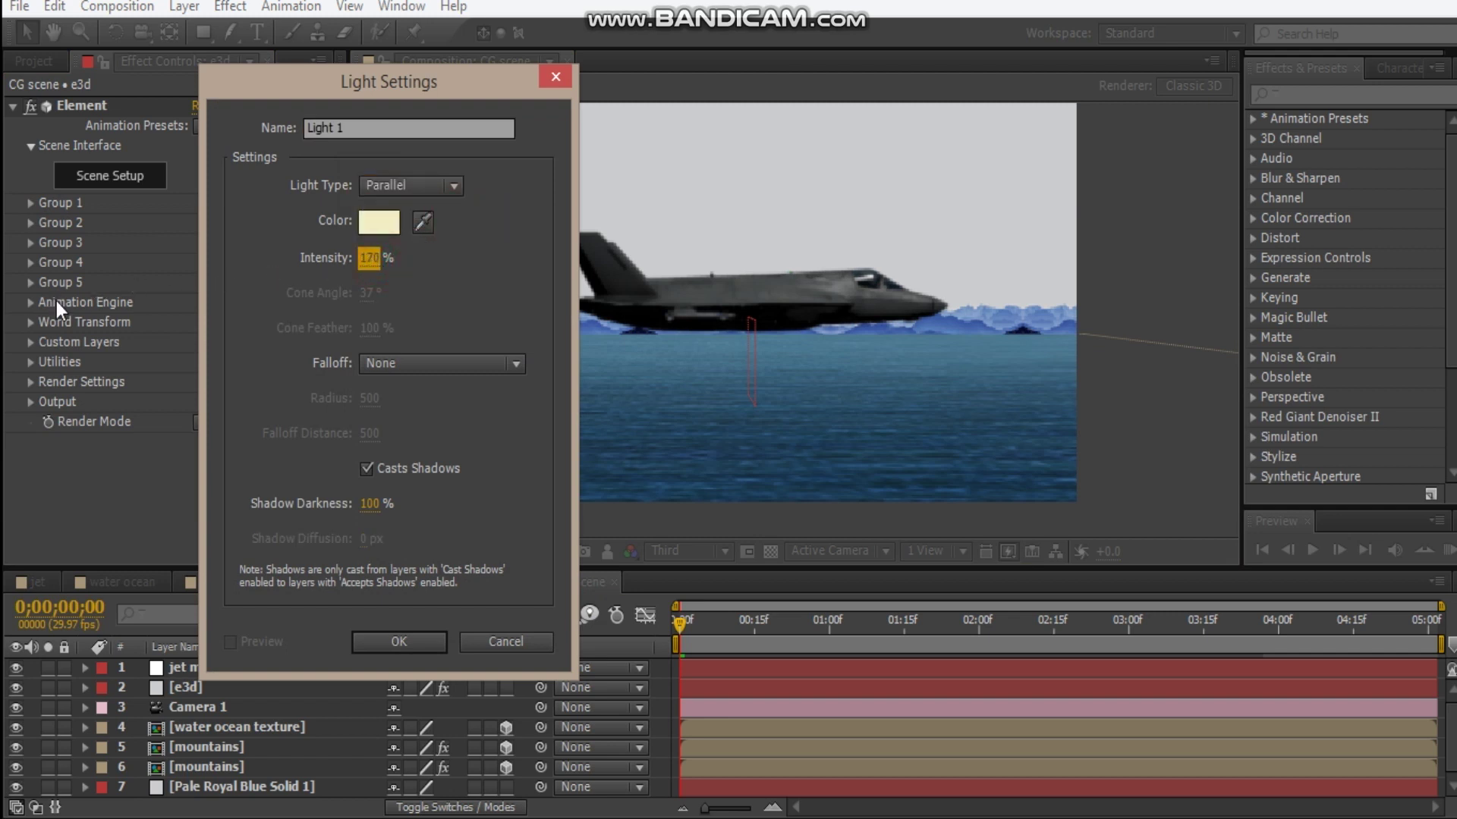
click(383, 224)
drag(93, 249, 92, 230)
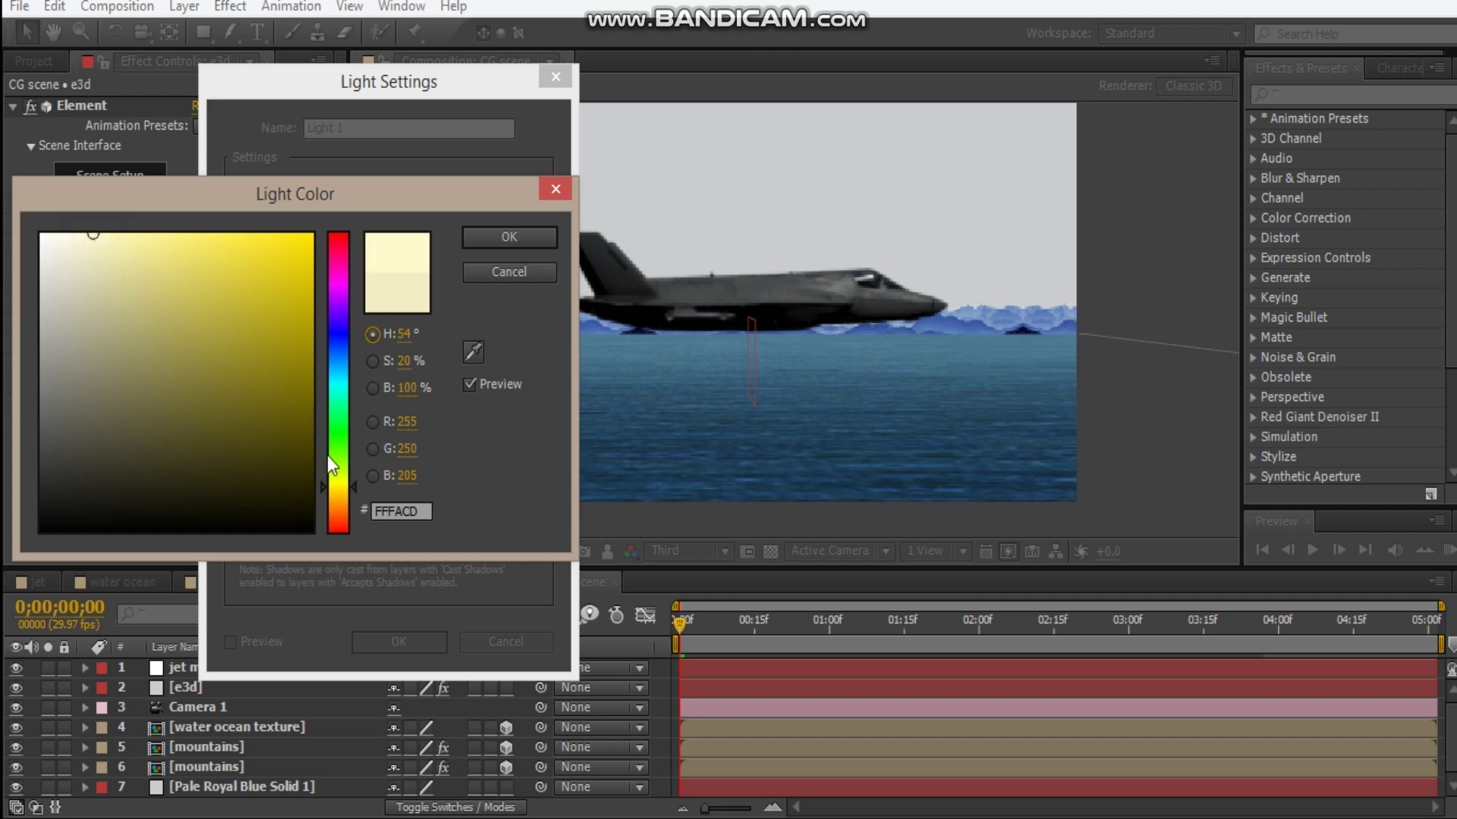
drag(342, 485, 344, 496)
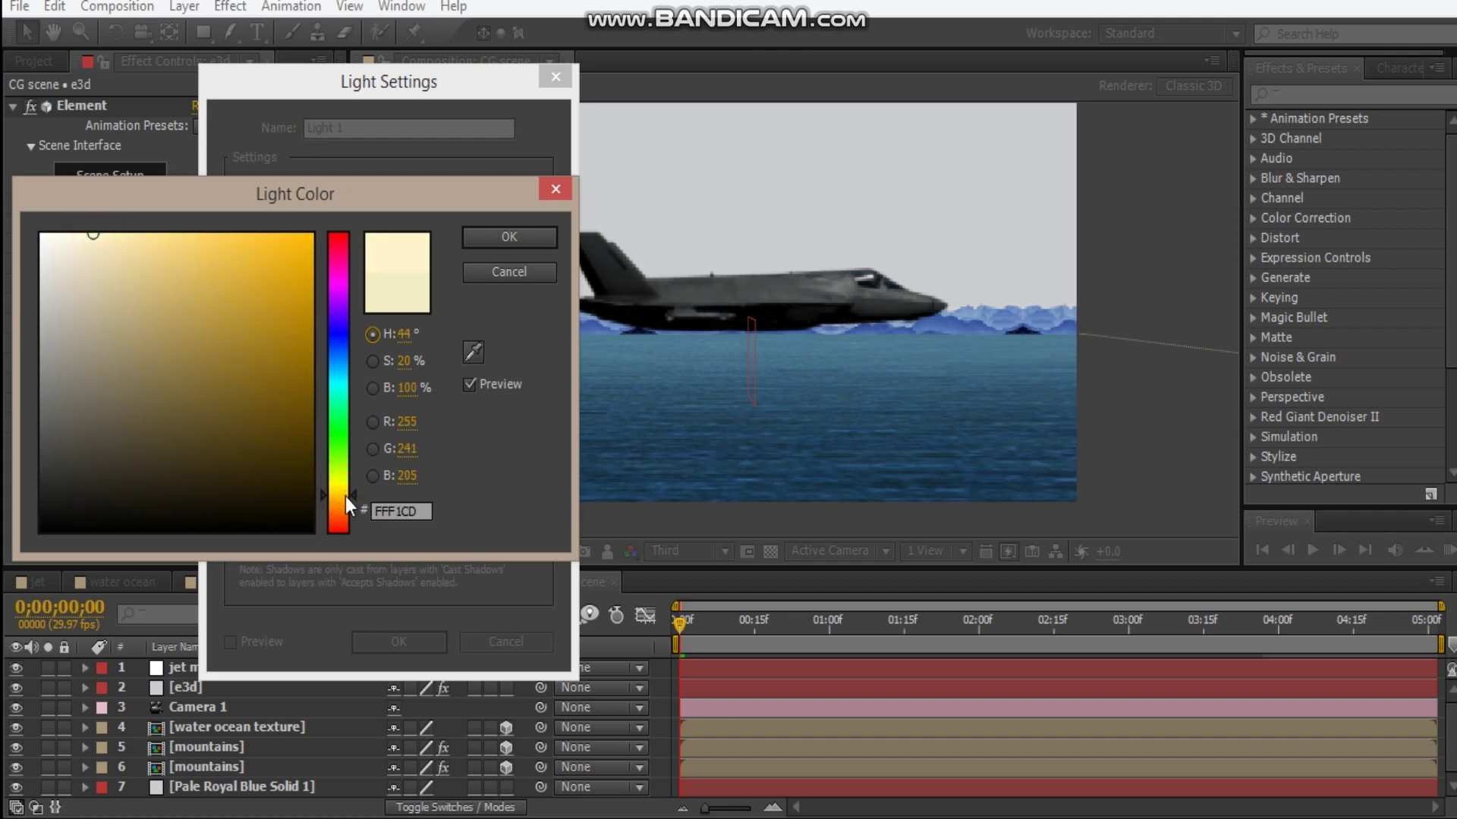
click(543, 234)
click(400, 642)
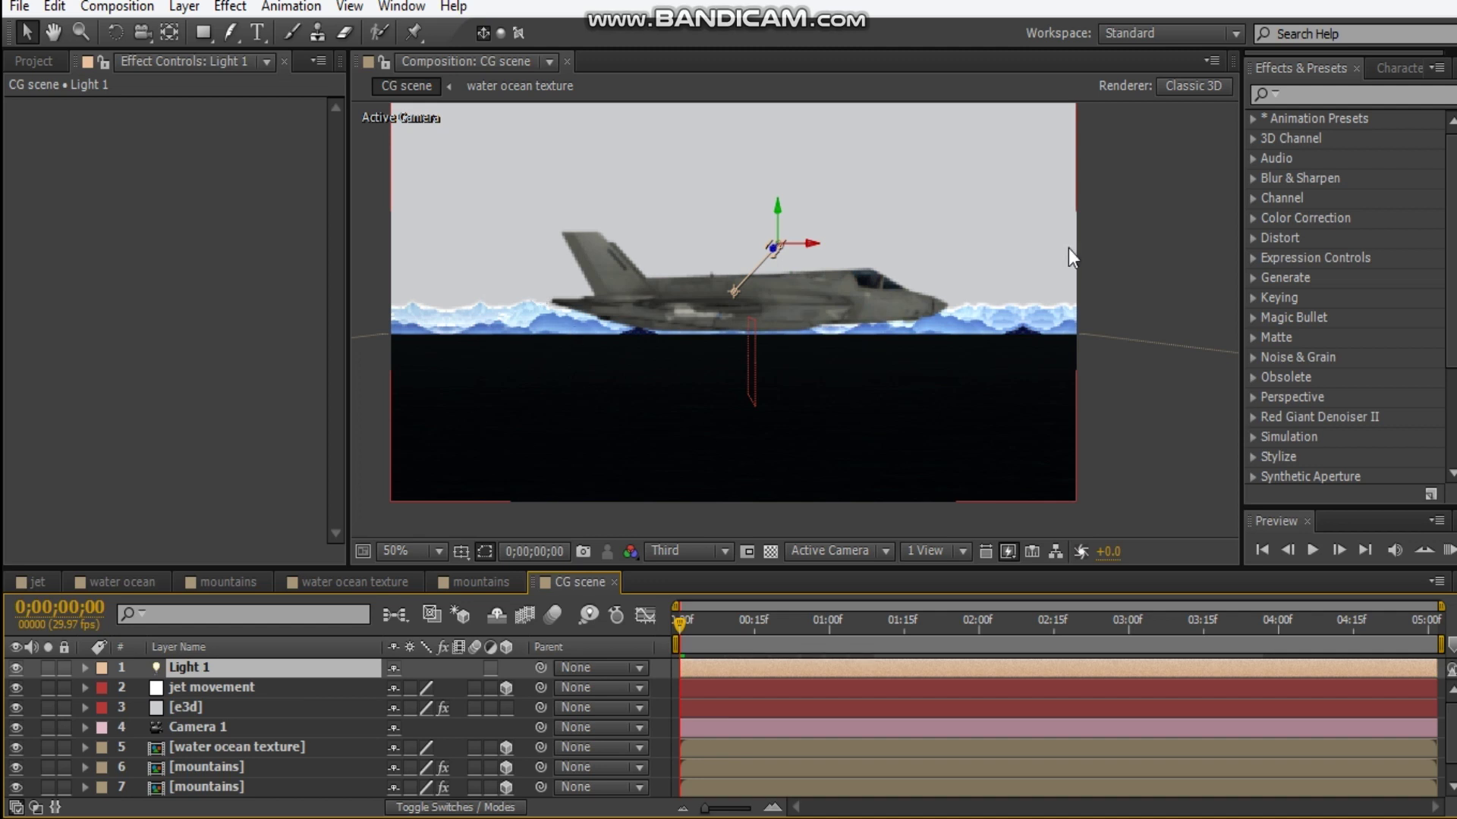
Step: Turn Accepts Lights off in the material options of the water ocean texture and both mountains layers
scroll(252, 757, down, 1)
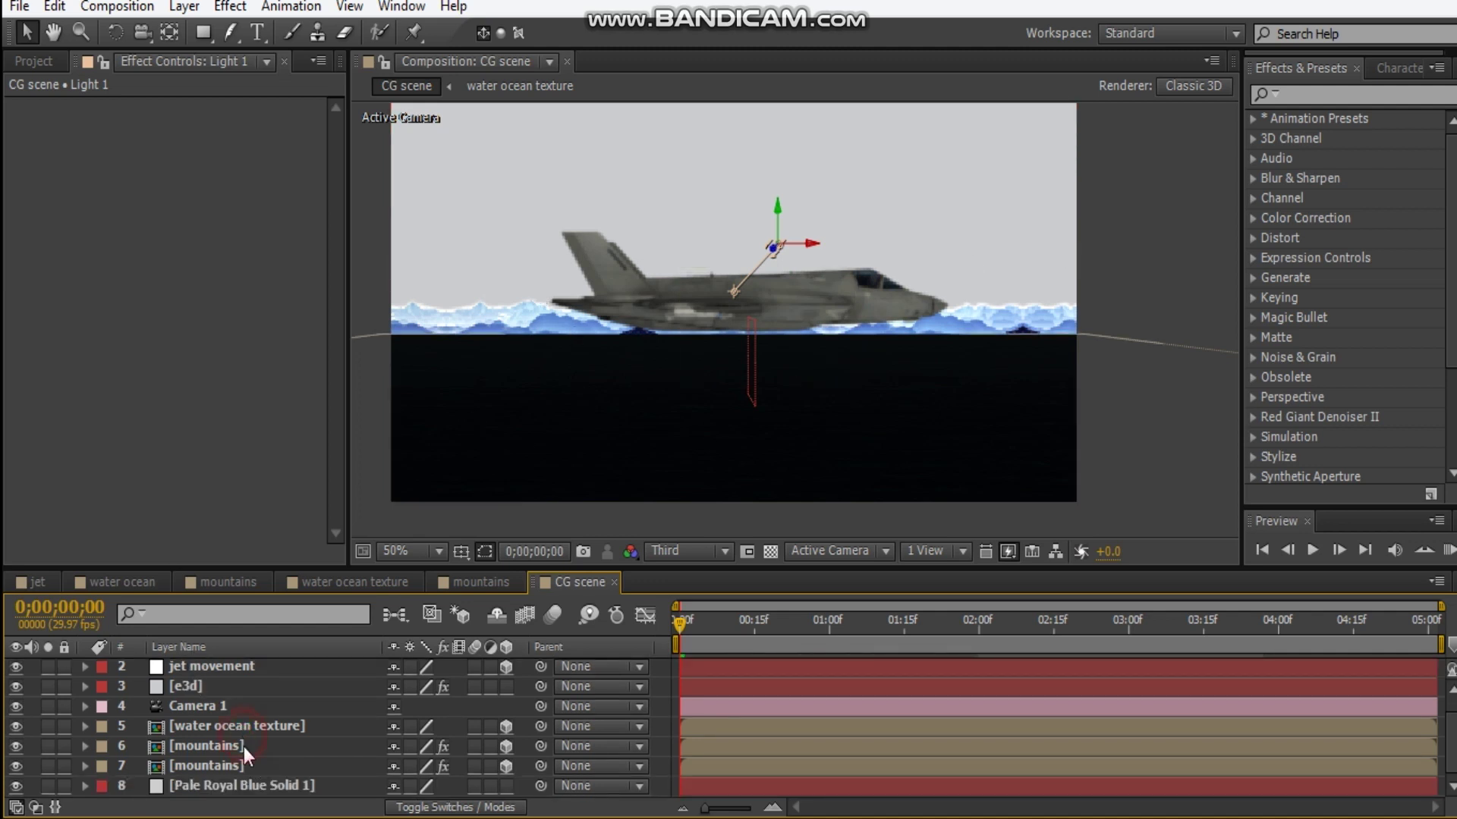
click(241, 726)
shift+click(239, 761)
key(a)
key(a)
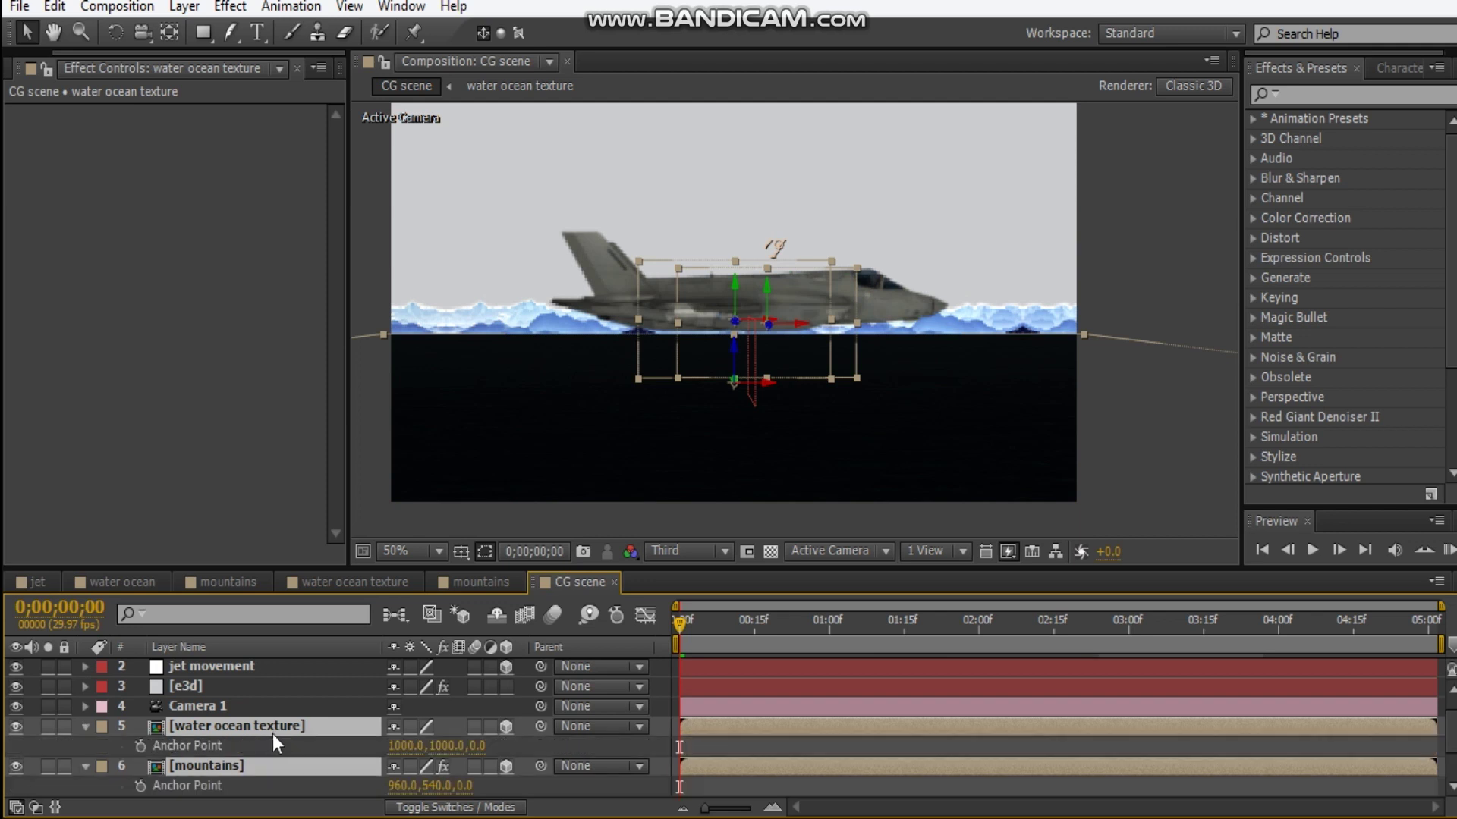
click(280, 728)
scroll(357, 751, down, 3)
click(395, 766)
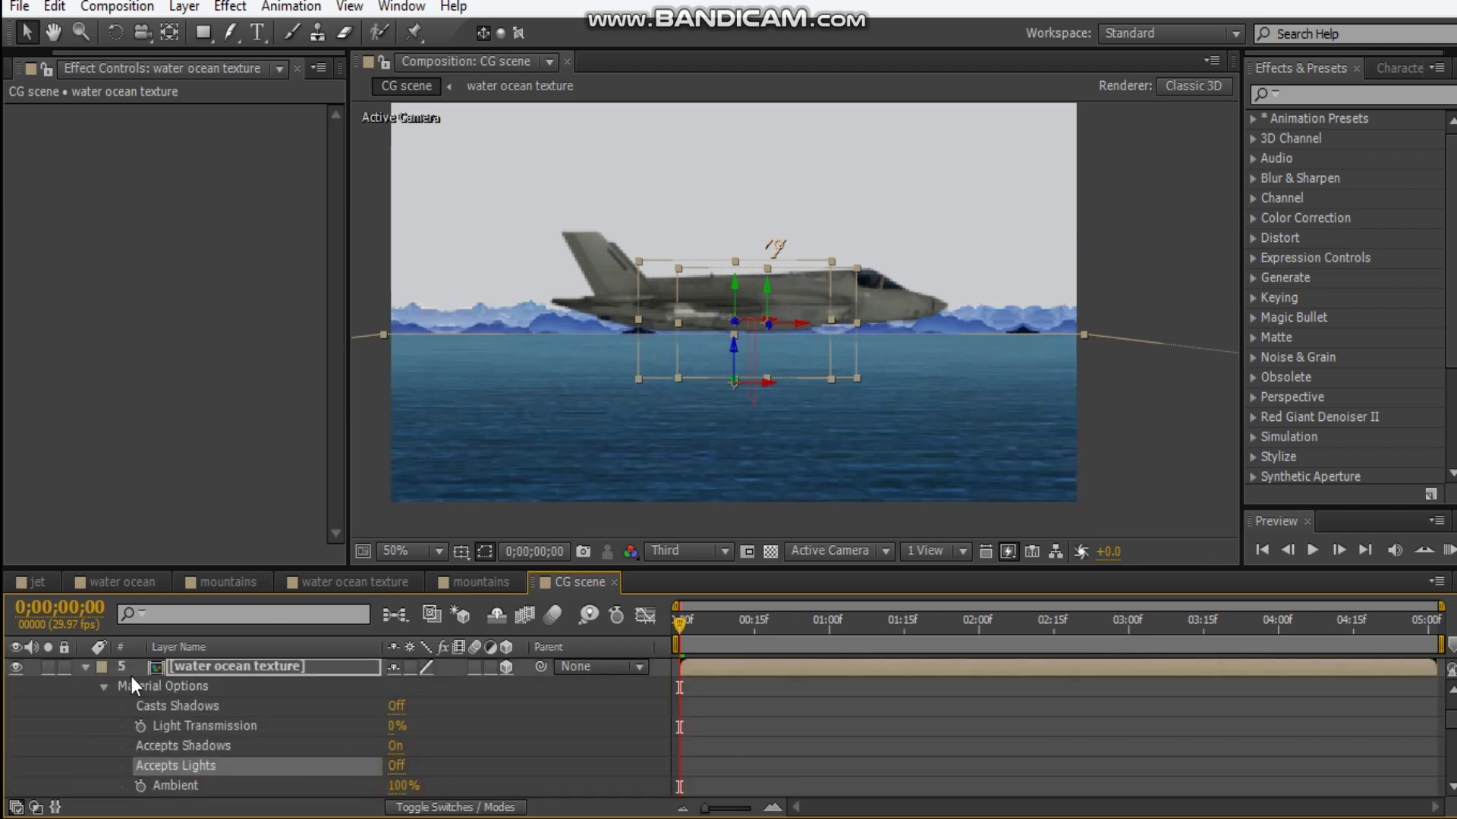
click(85, 666)
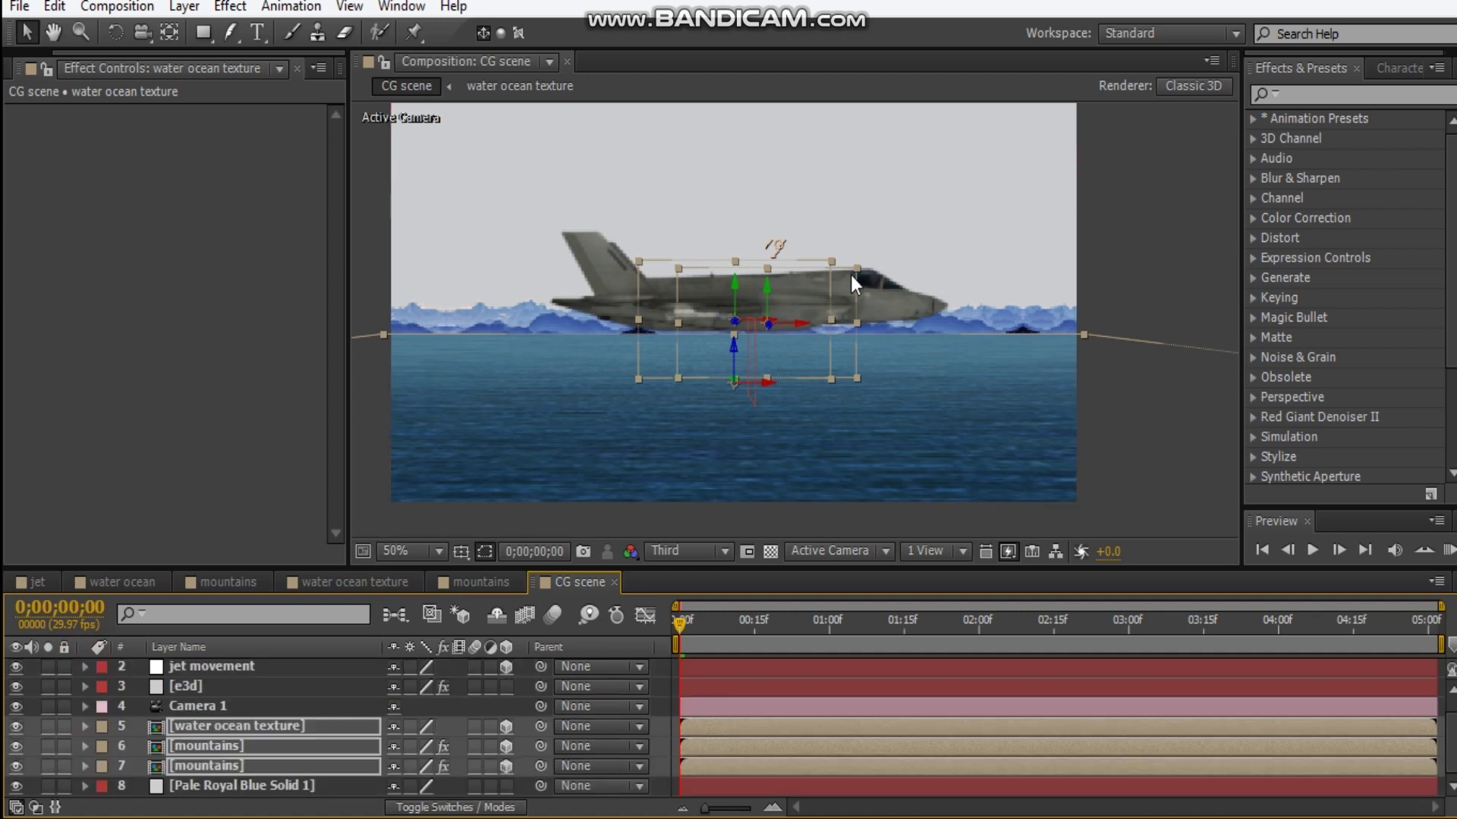
drag(817, 281, 791, 331)
click(1162, 283)
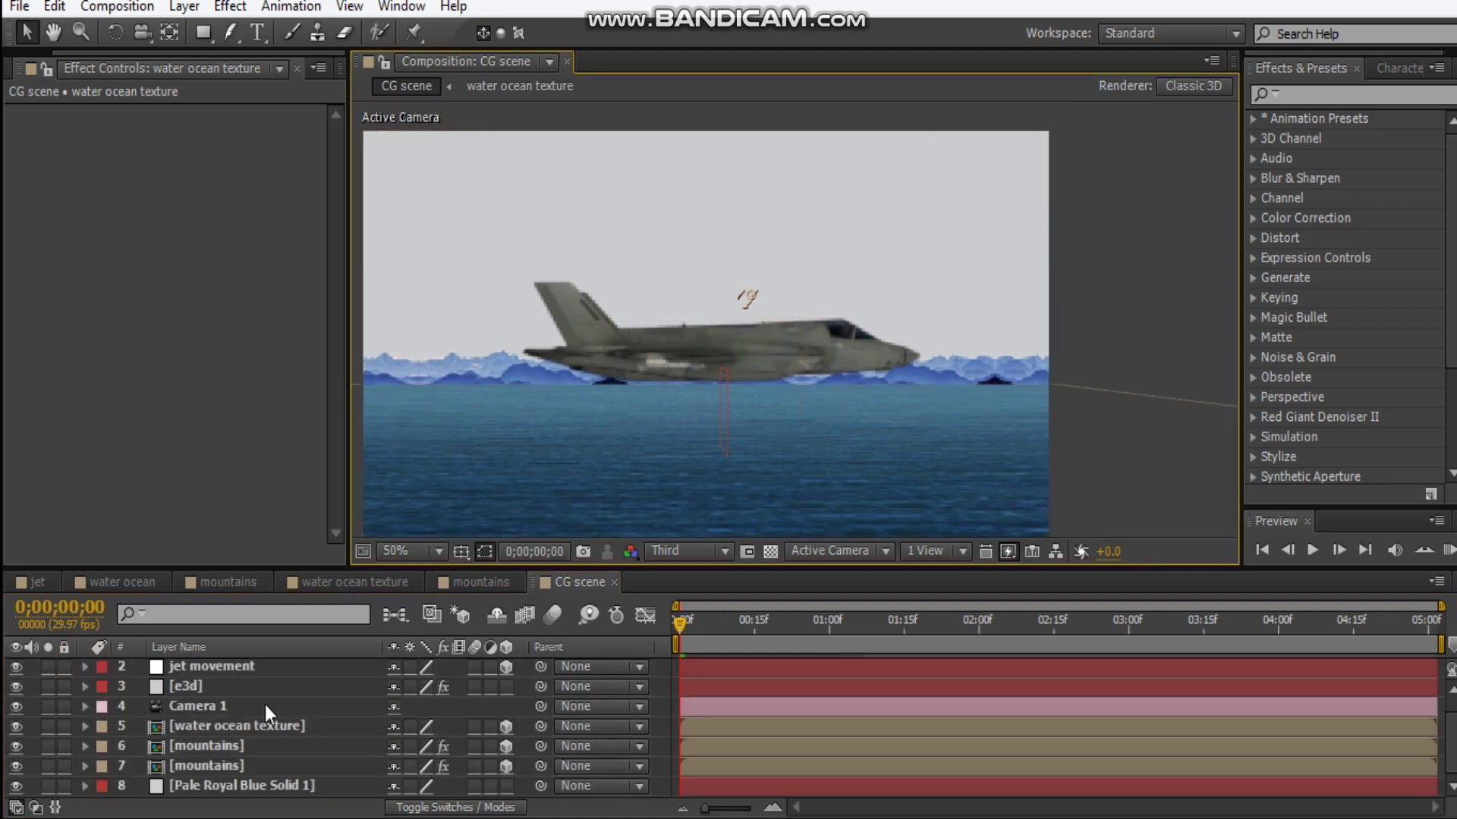
Step: Move Light 1 far up and ahead of the jet's nose, keeping its point of interest on the fuselage
scroll(228, 719, up, 1)
click(209, 671)
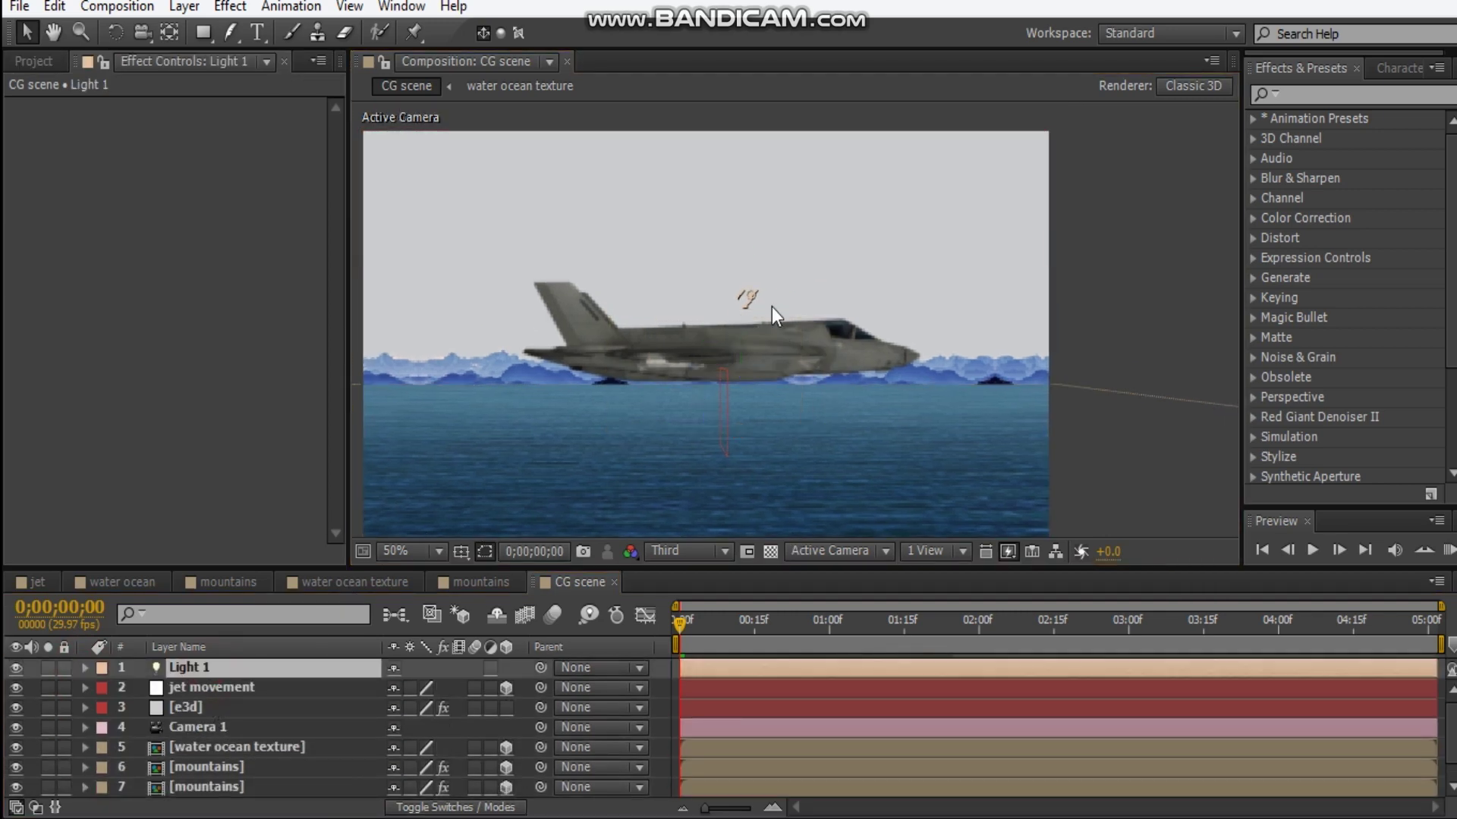
drag(752, 300, 1096, 149)
click(728, 306)
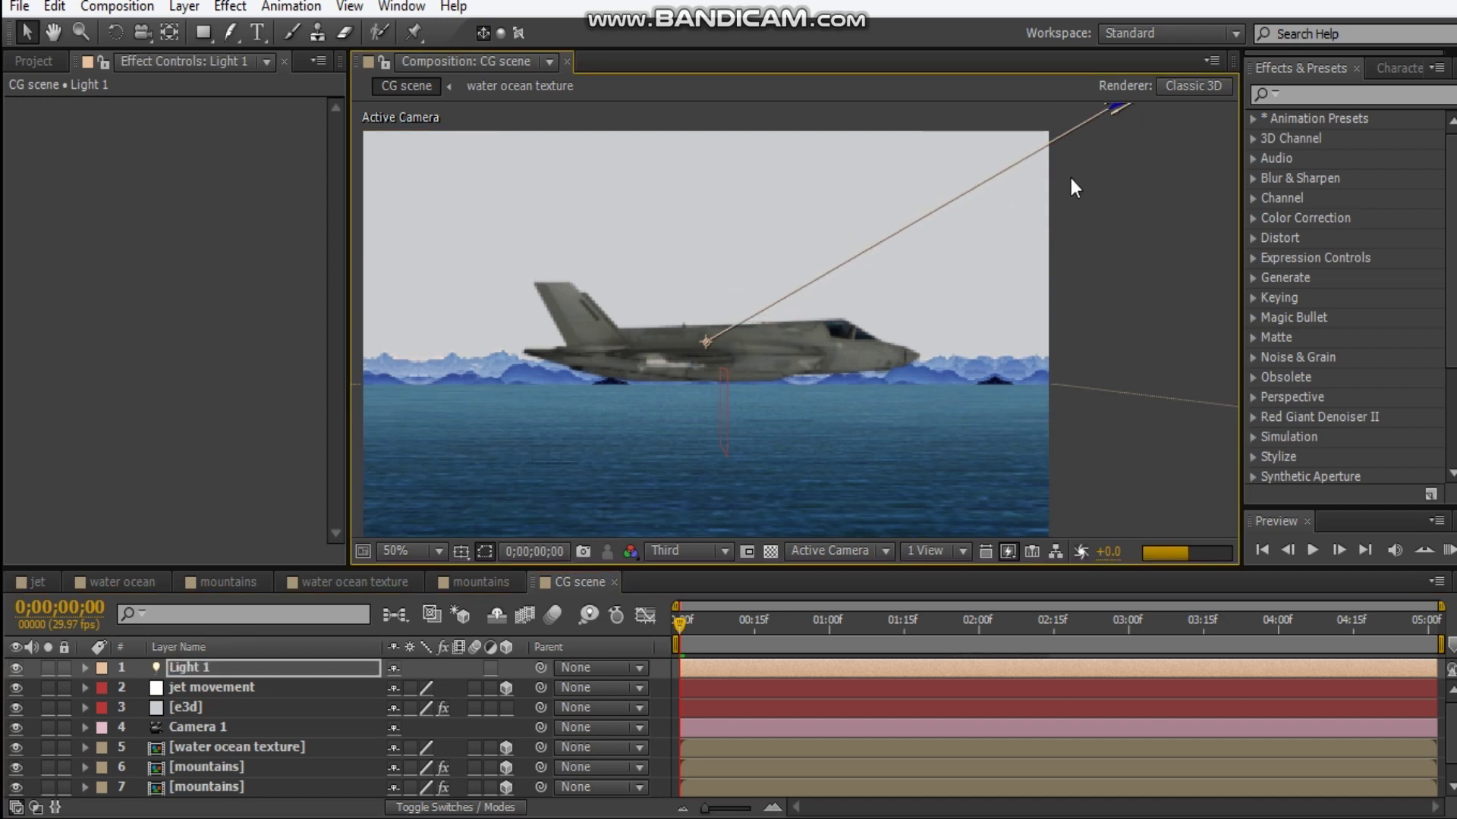
scroll(899, 276, down, 4)
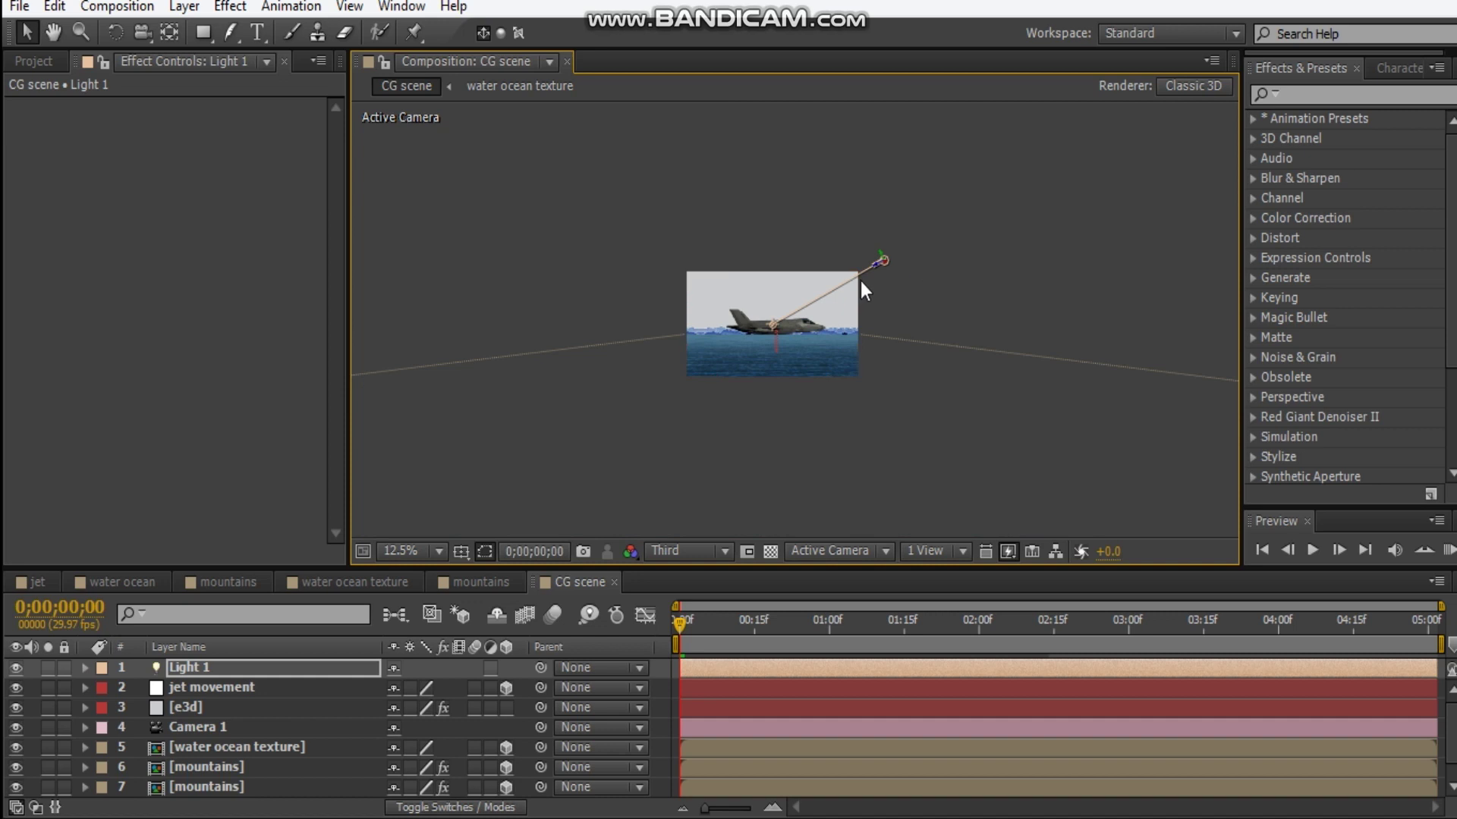
scroll(849, 282, up, 2)
drag(772, 317, 607, 363)
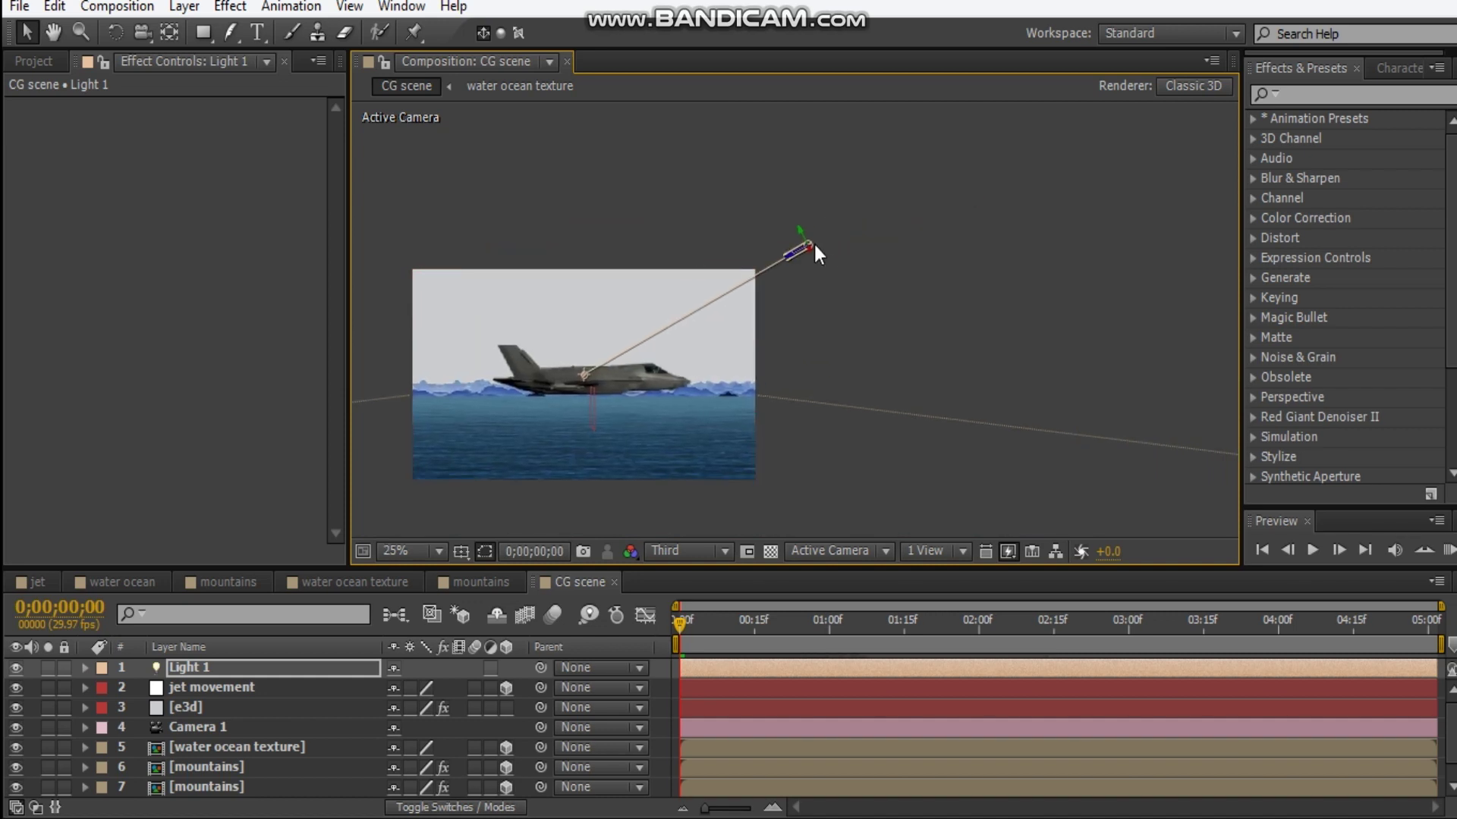
drag(812, 246, 968, 140)
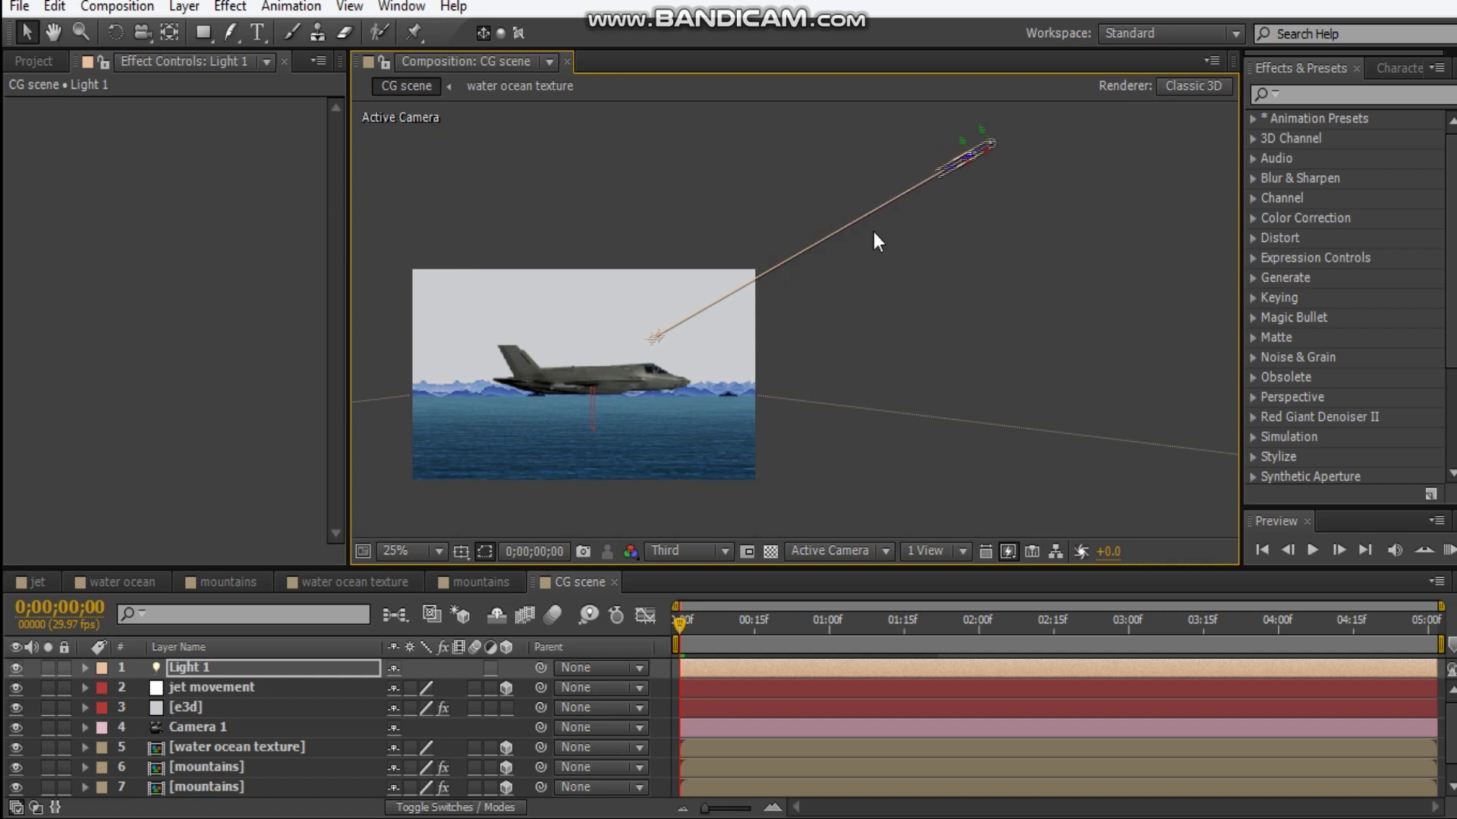
drag(654, 340, 597, 371)
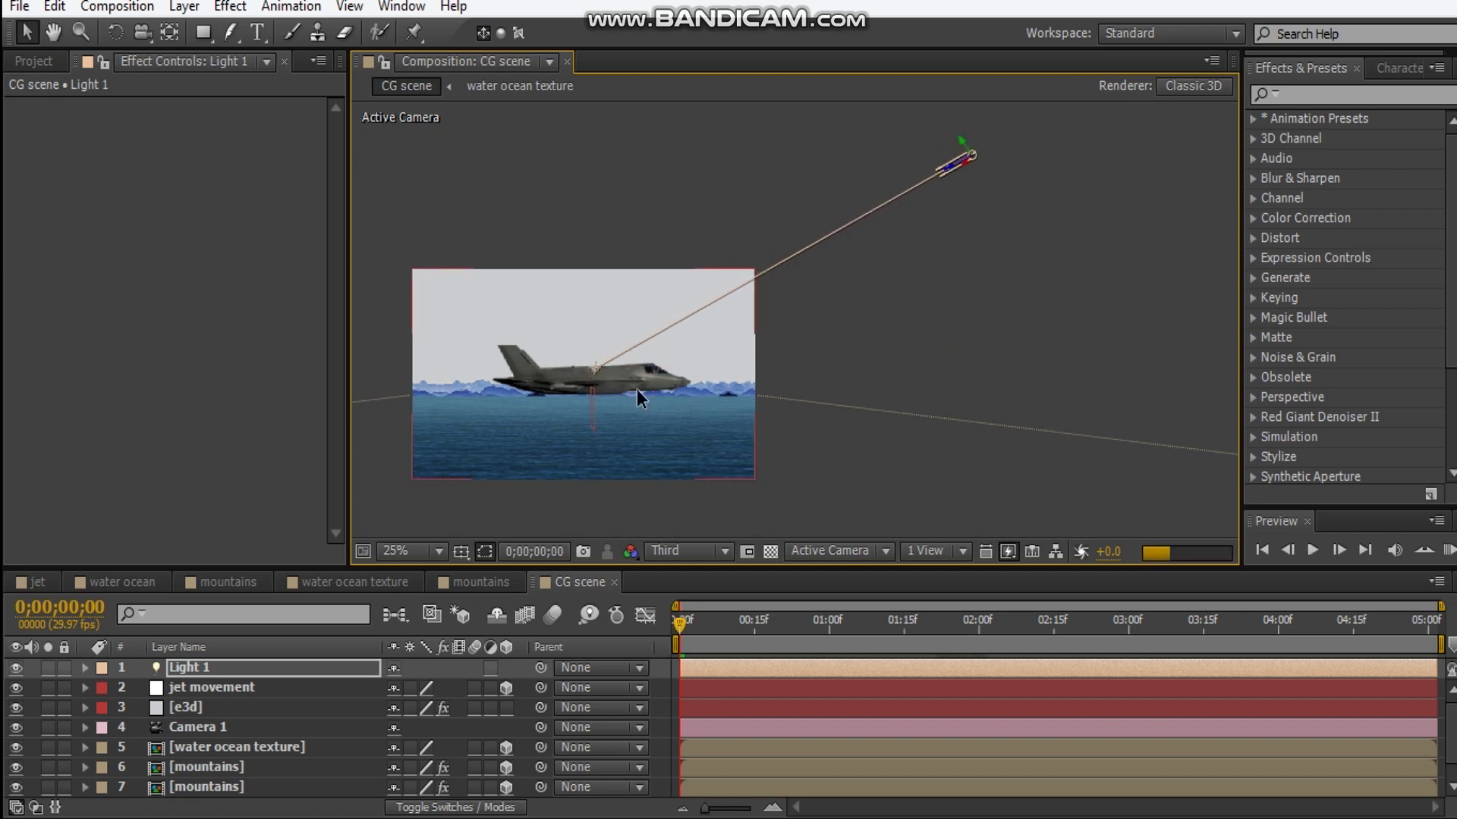
scroll(671, 359, up, 2)
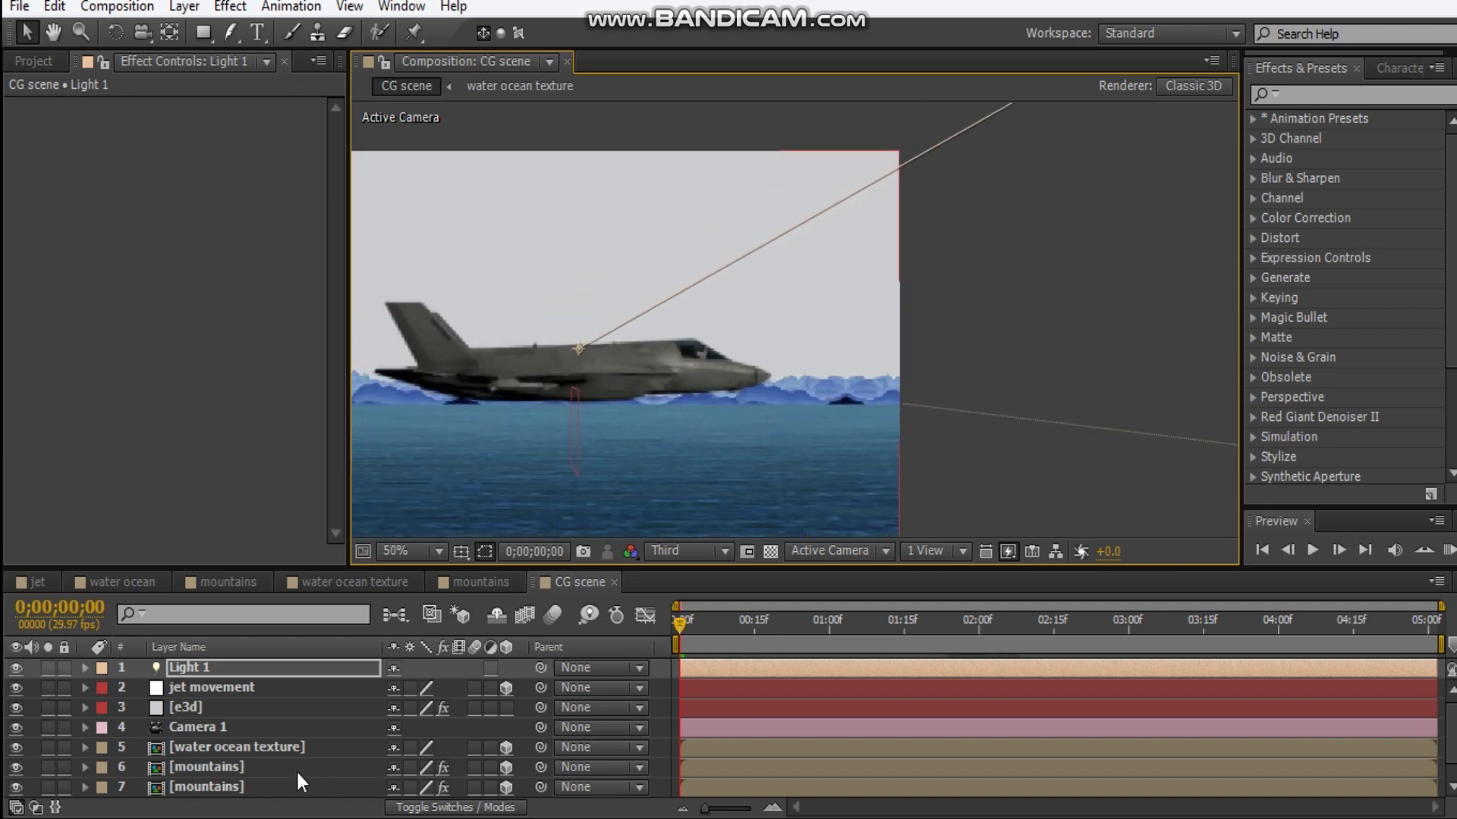
Step: Duplicate Light 1 and lower the copy to about the jet's height, still aimed at the fuselage
click(277, 666)
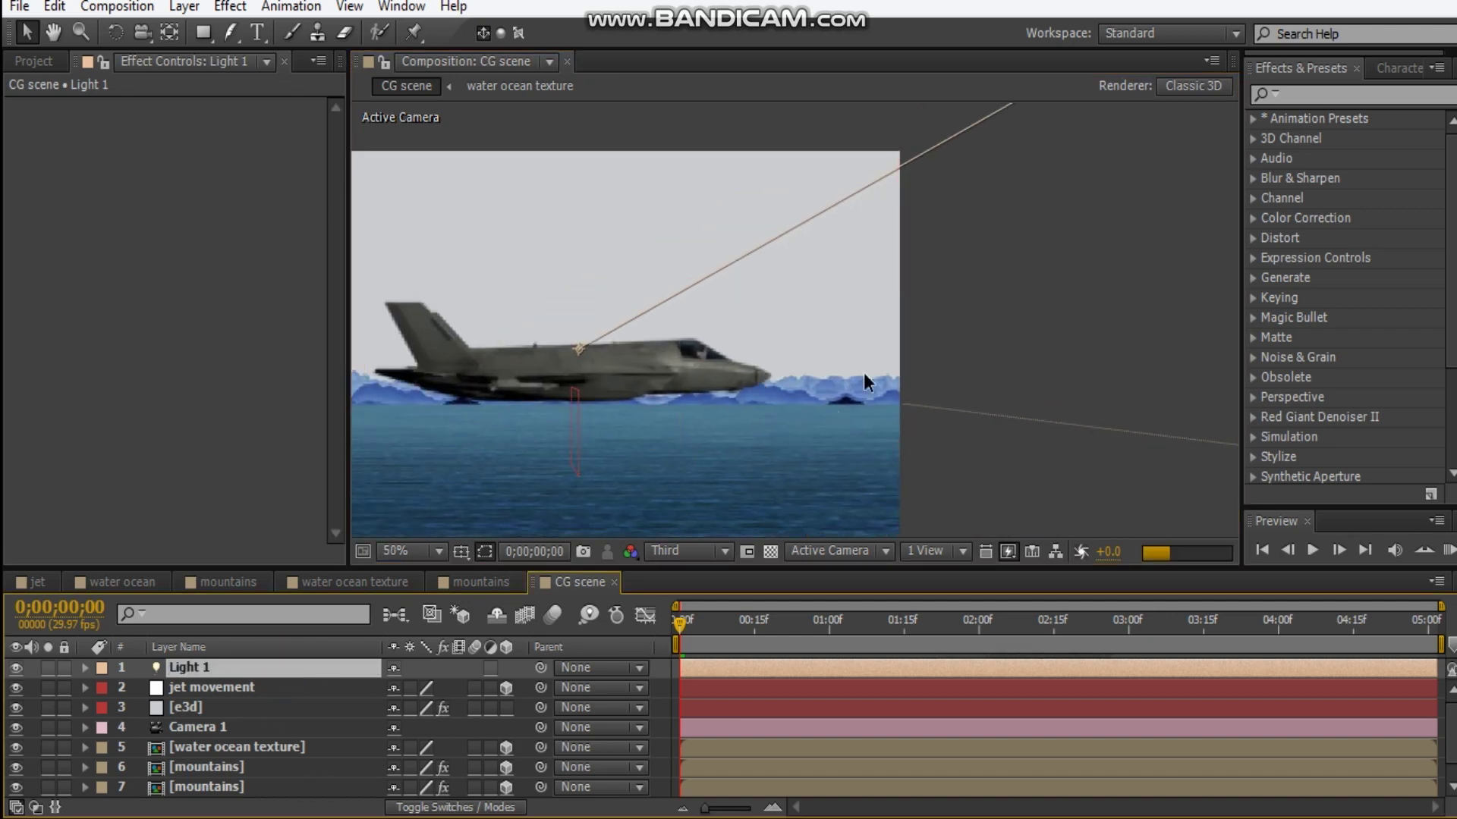
key(ctrl+d)
scroll(875, 307, down, 2)
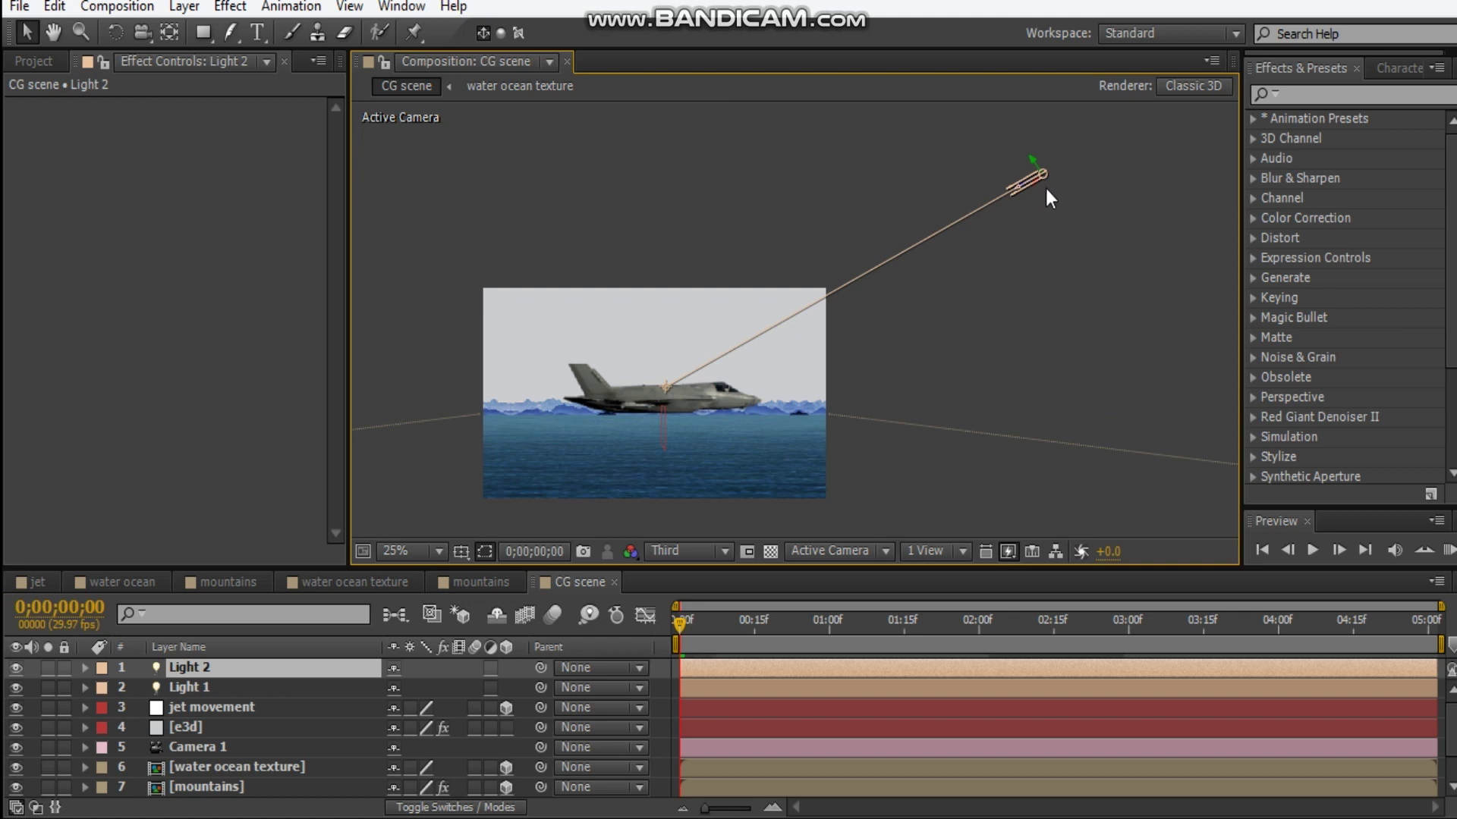
drag(1050, 173, 1074, 370)
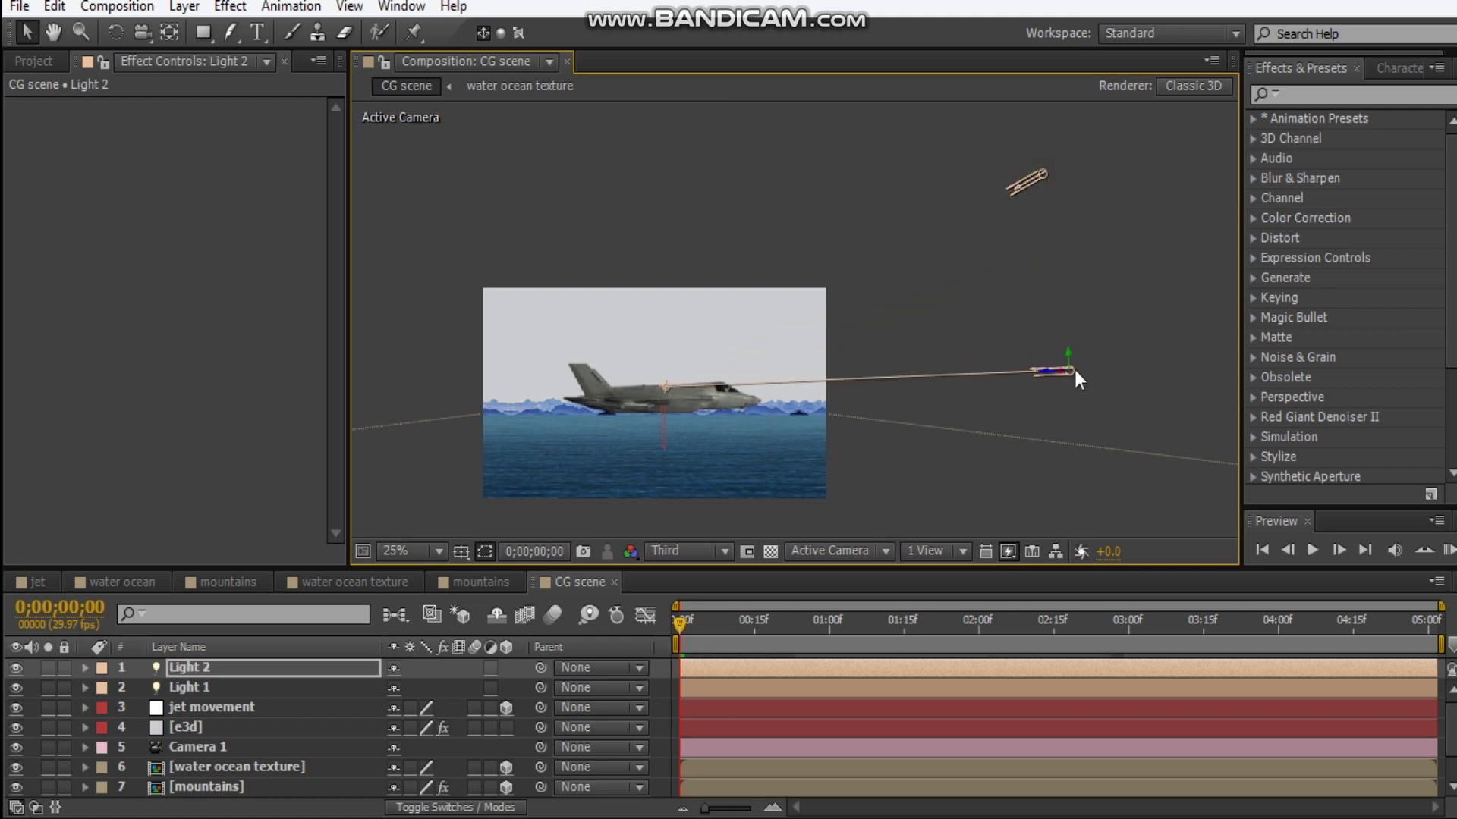
Step: Set the intensity of Light 2 to 40%
key(t)
drag(398, 710, 309, 729)
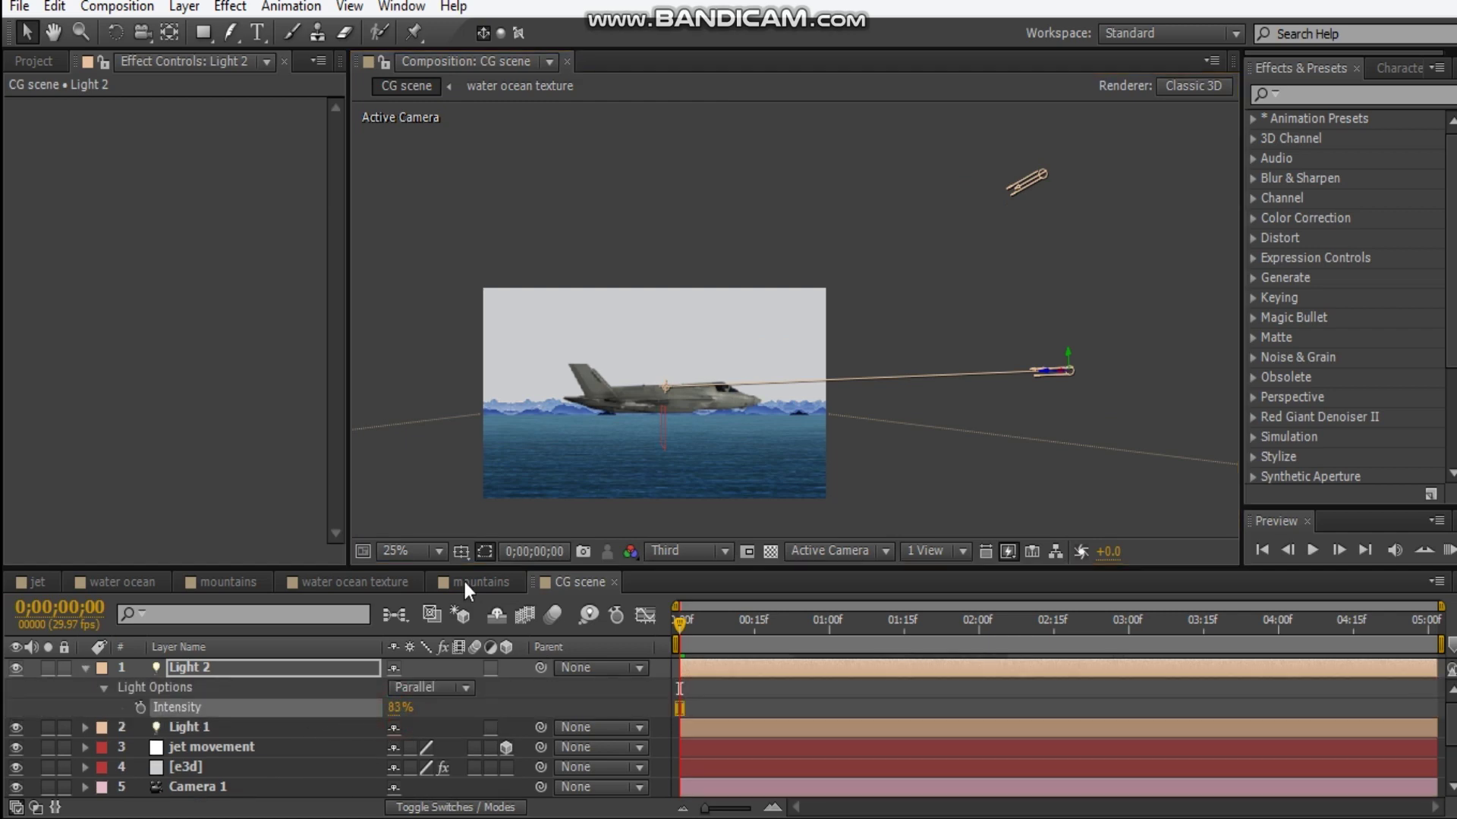
key(period)
drag(599, 390, 690, 298)
click(390, 711)
text(40)
key(Return)
key(BackSpace)
key(BackSpace)
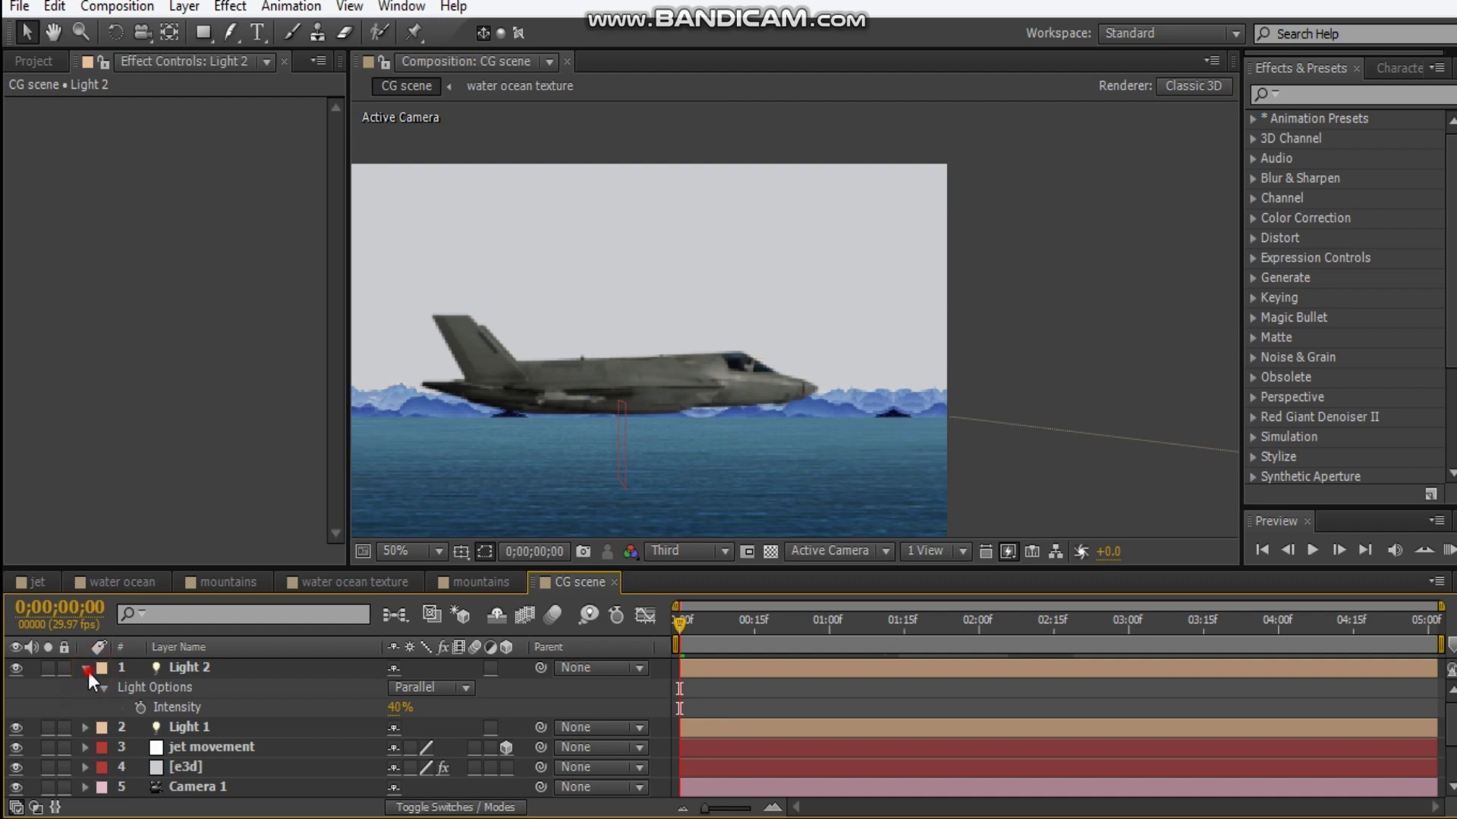
click(85, 667)
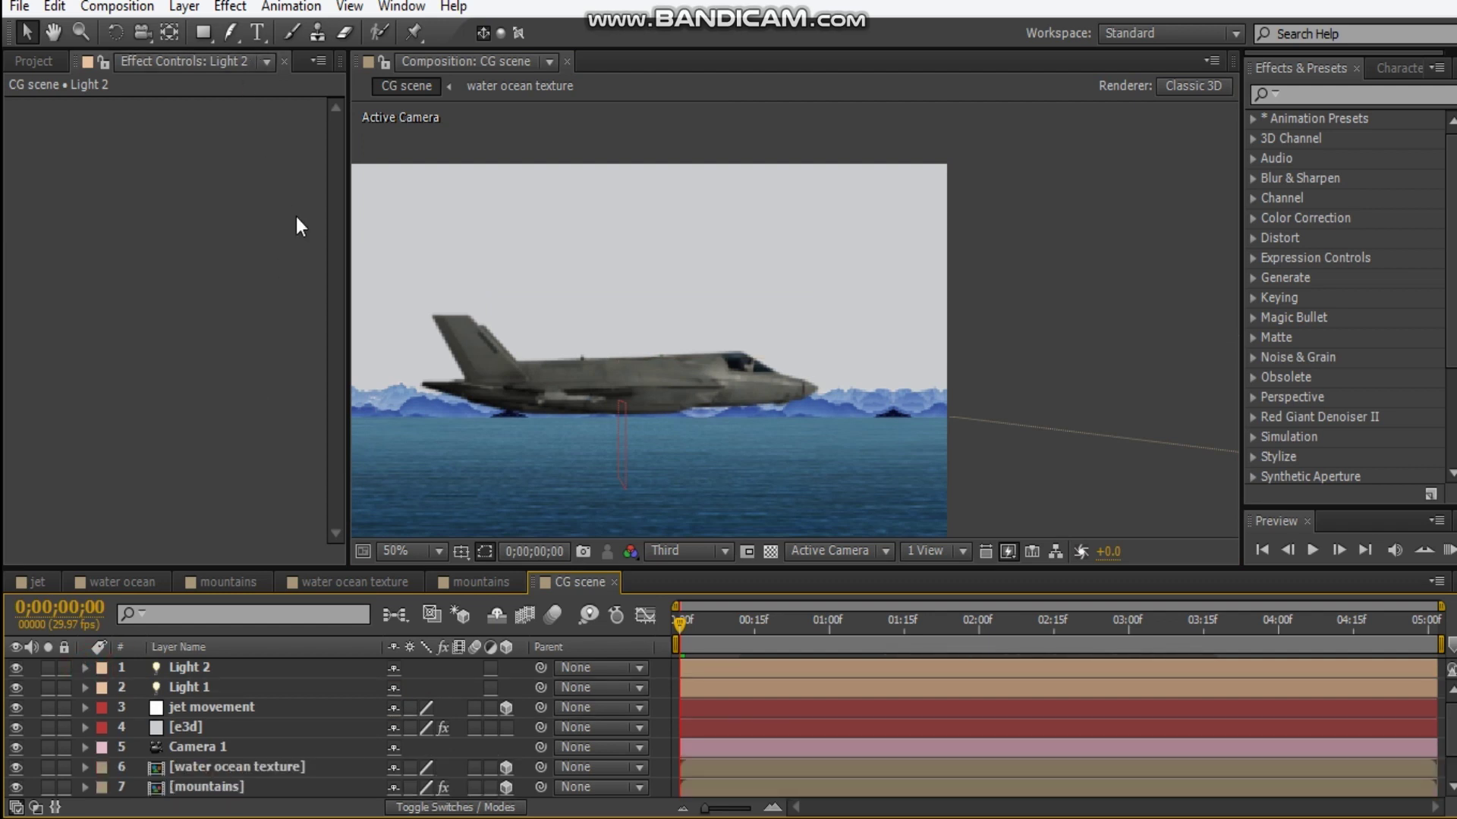
Step: Create an ambient light with reduced intensity and check how it lights the jet
key(ctrl+alt+shift+l)
click(406, 184)
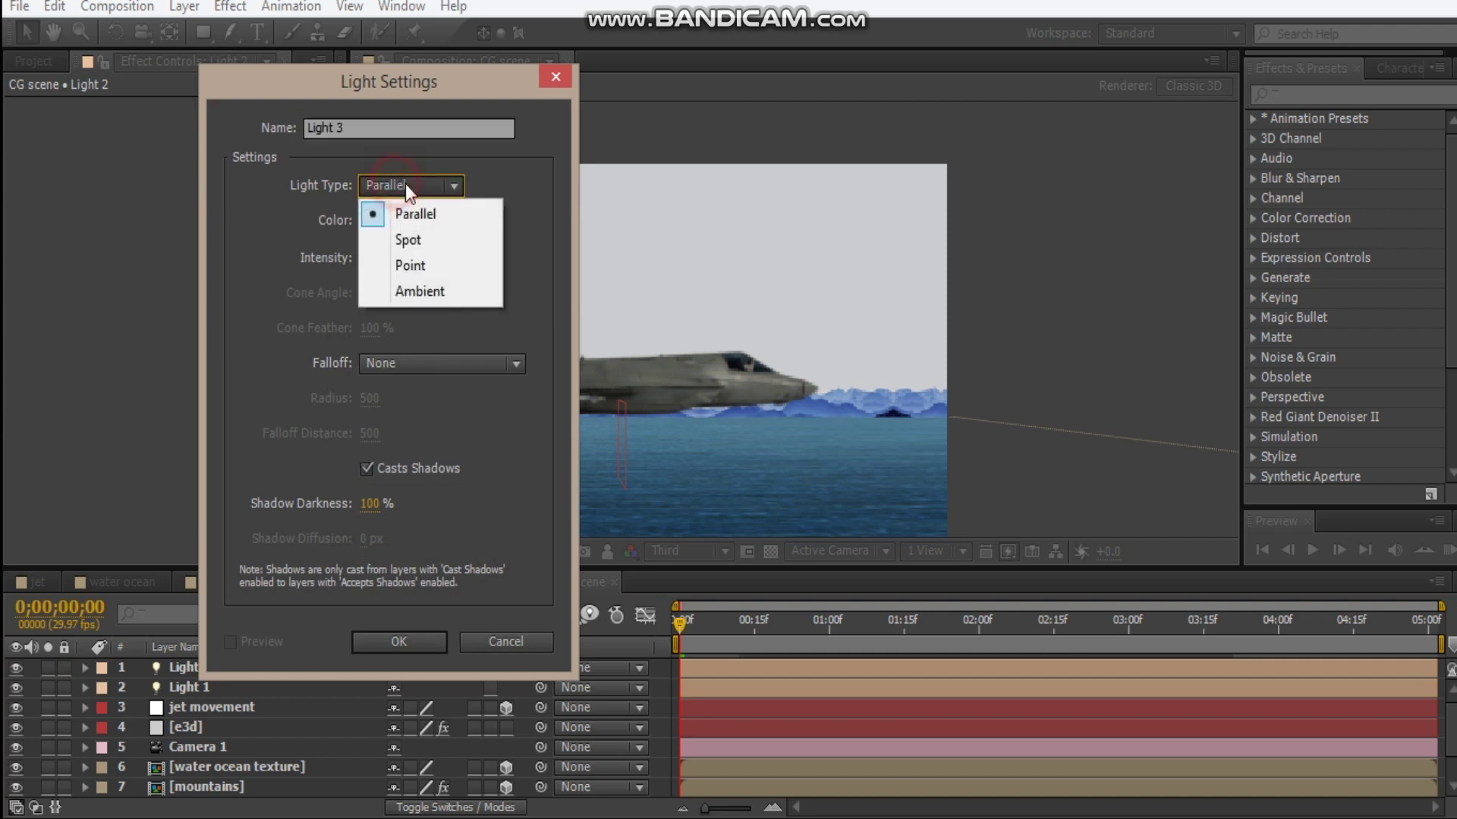
click(443, 289)
drag(370, 258, 222, 278)
click(397, 642)
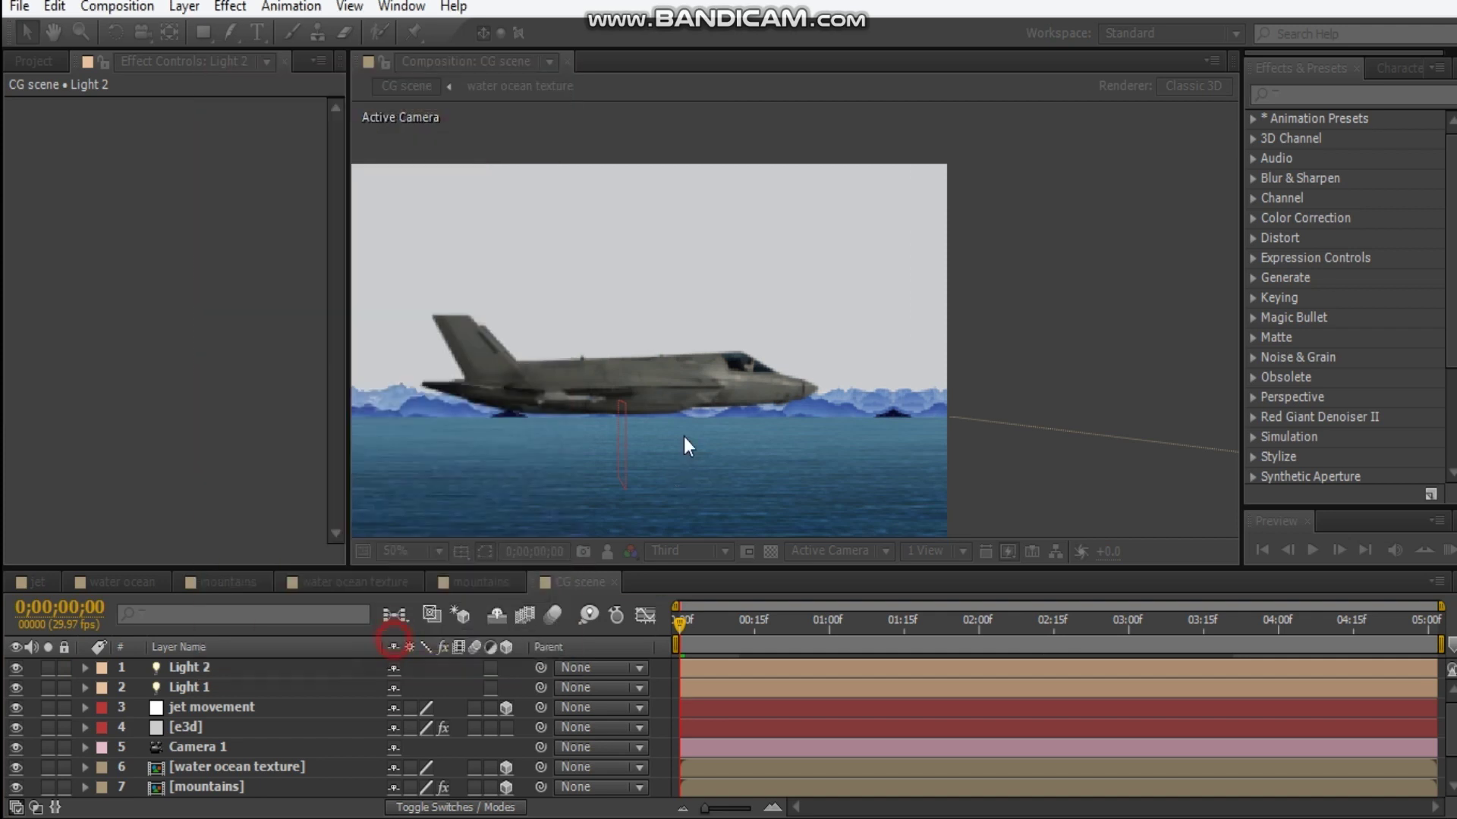
drag(615, 424, 672, 402)
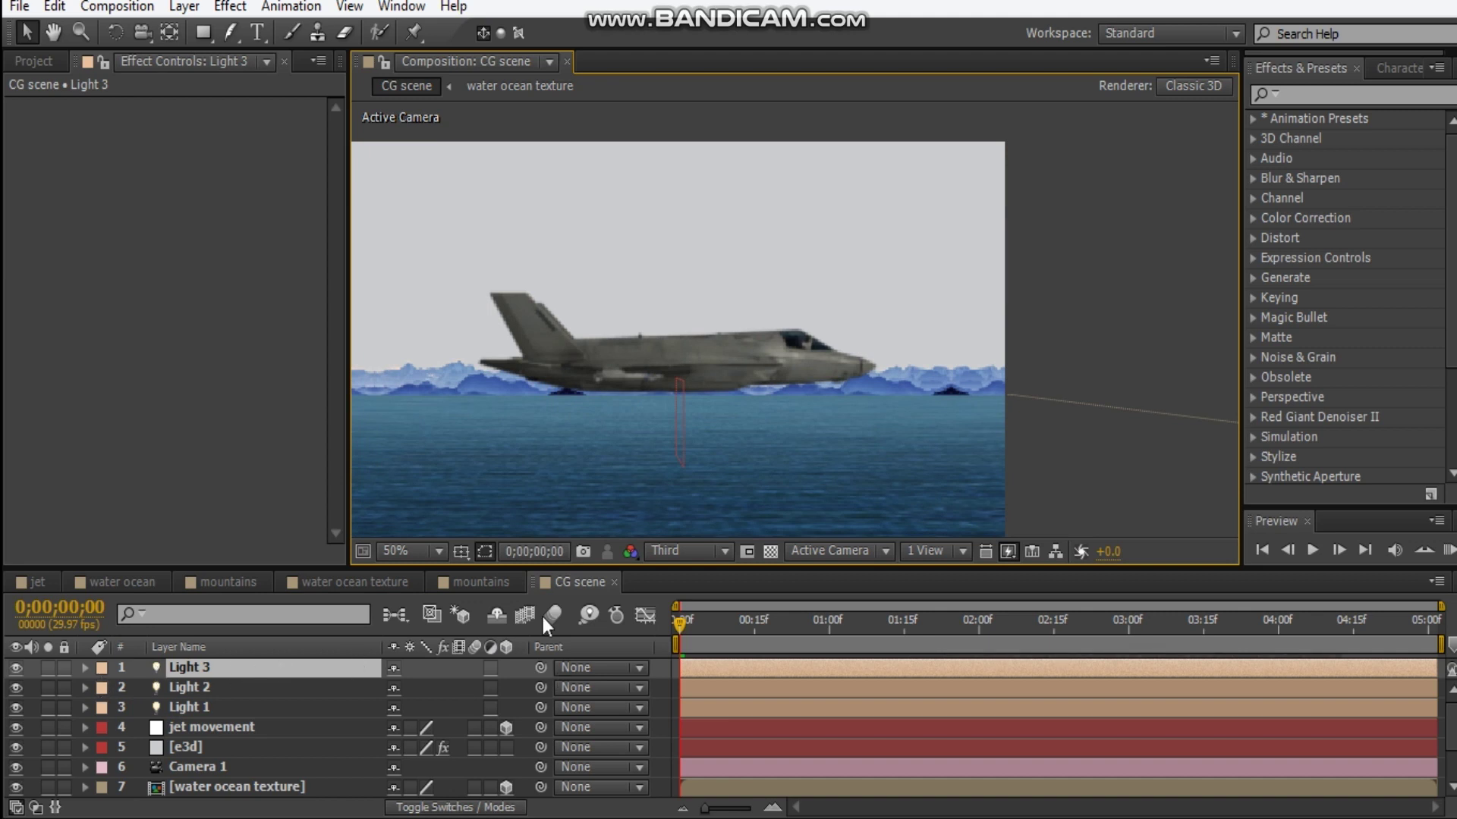
drag(854, 267, 901, 233)
scroll(700, 285, up, 1)
scroll(704, 284, down, 1)
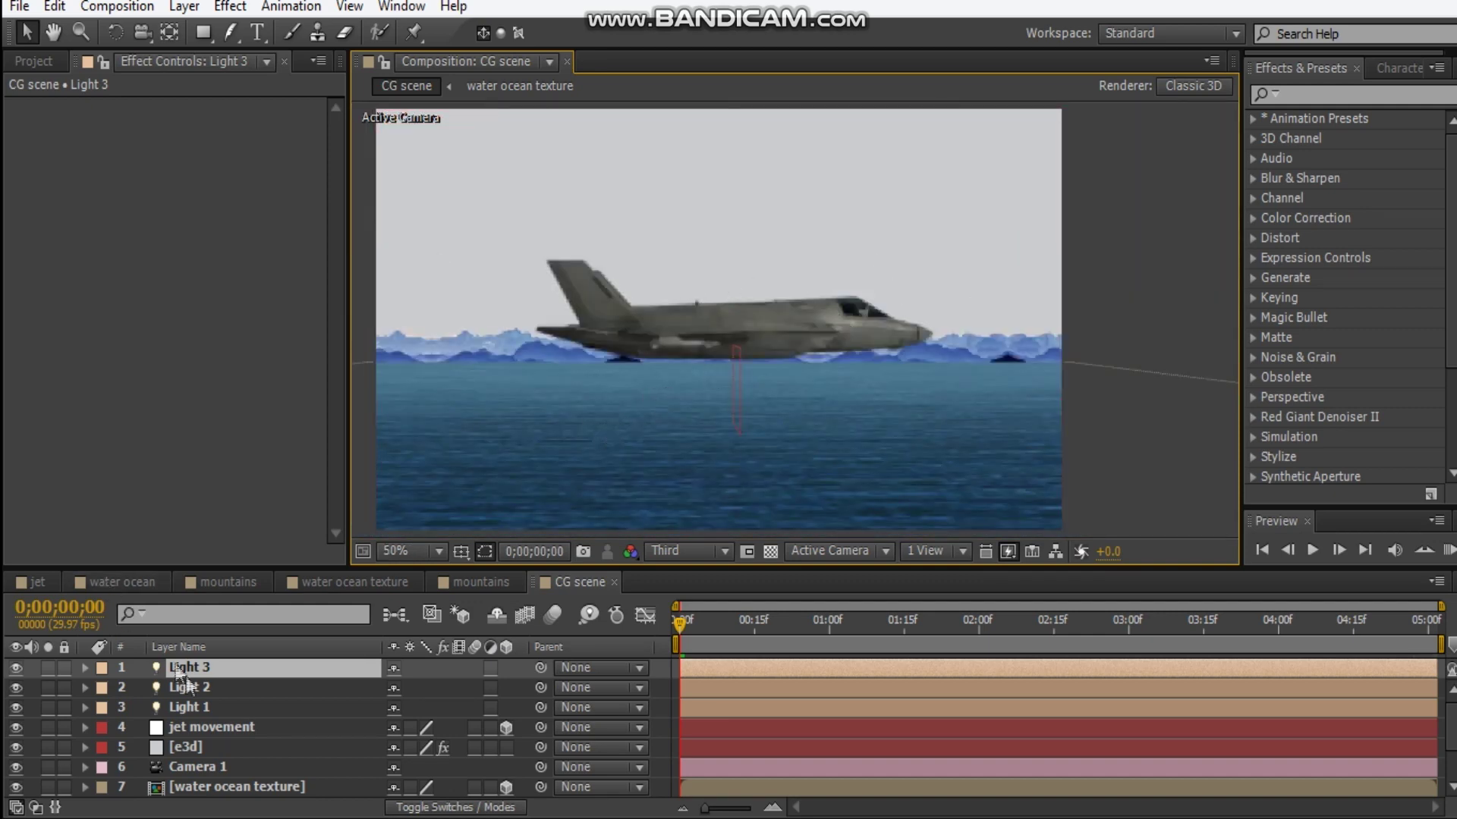
Step: Enlarge the timeline area to show all layers and give the jet movement layer a yellow label
drag(505, 565, 521, 480)
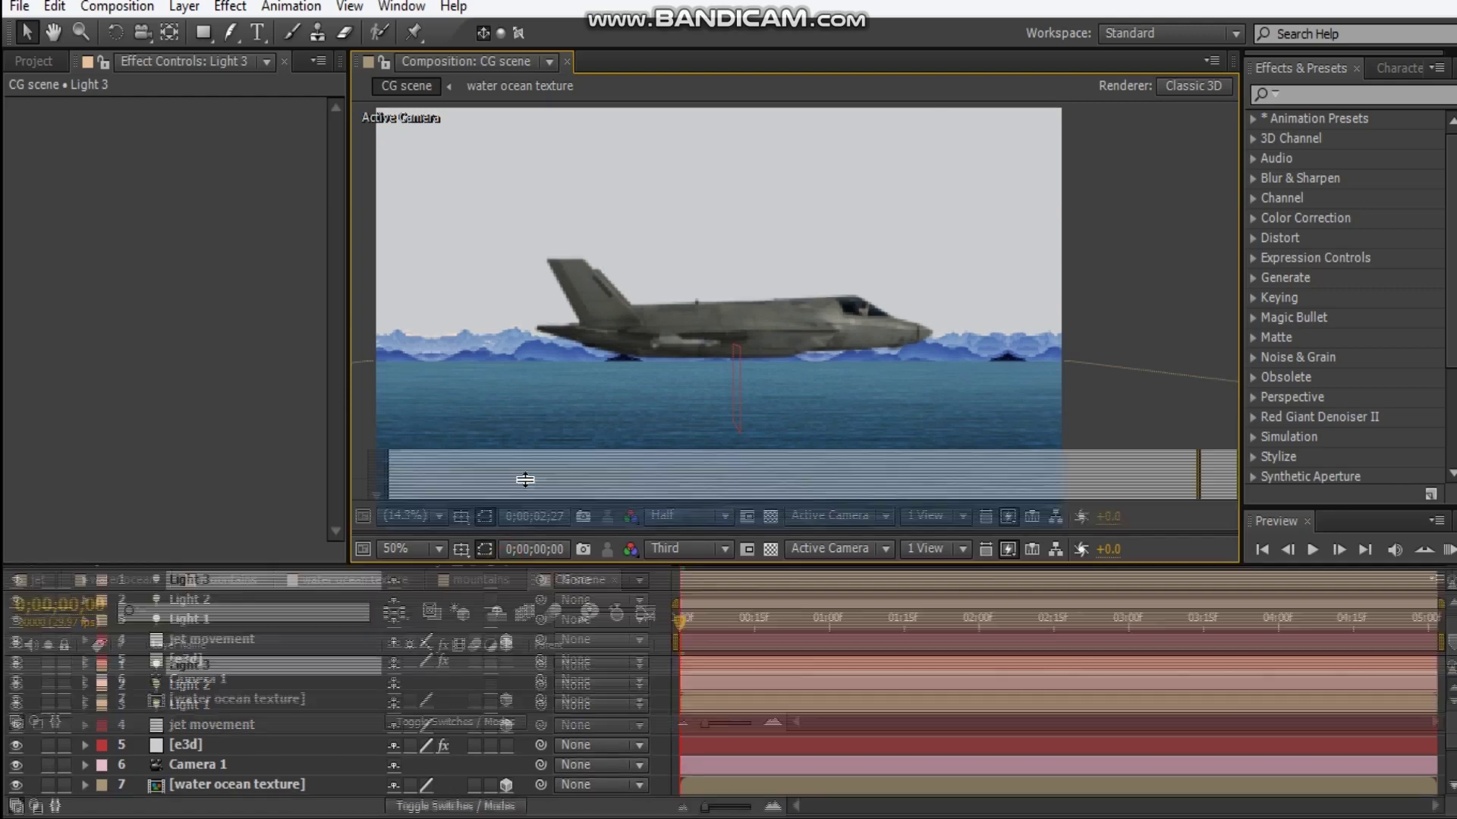
click(127, 647)
click(102, 645)
click(151, 273)
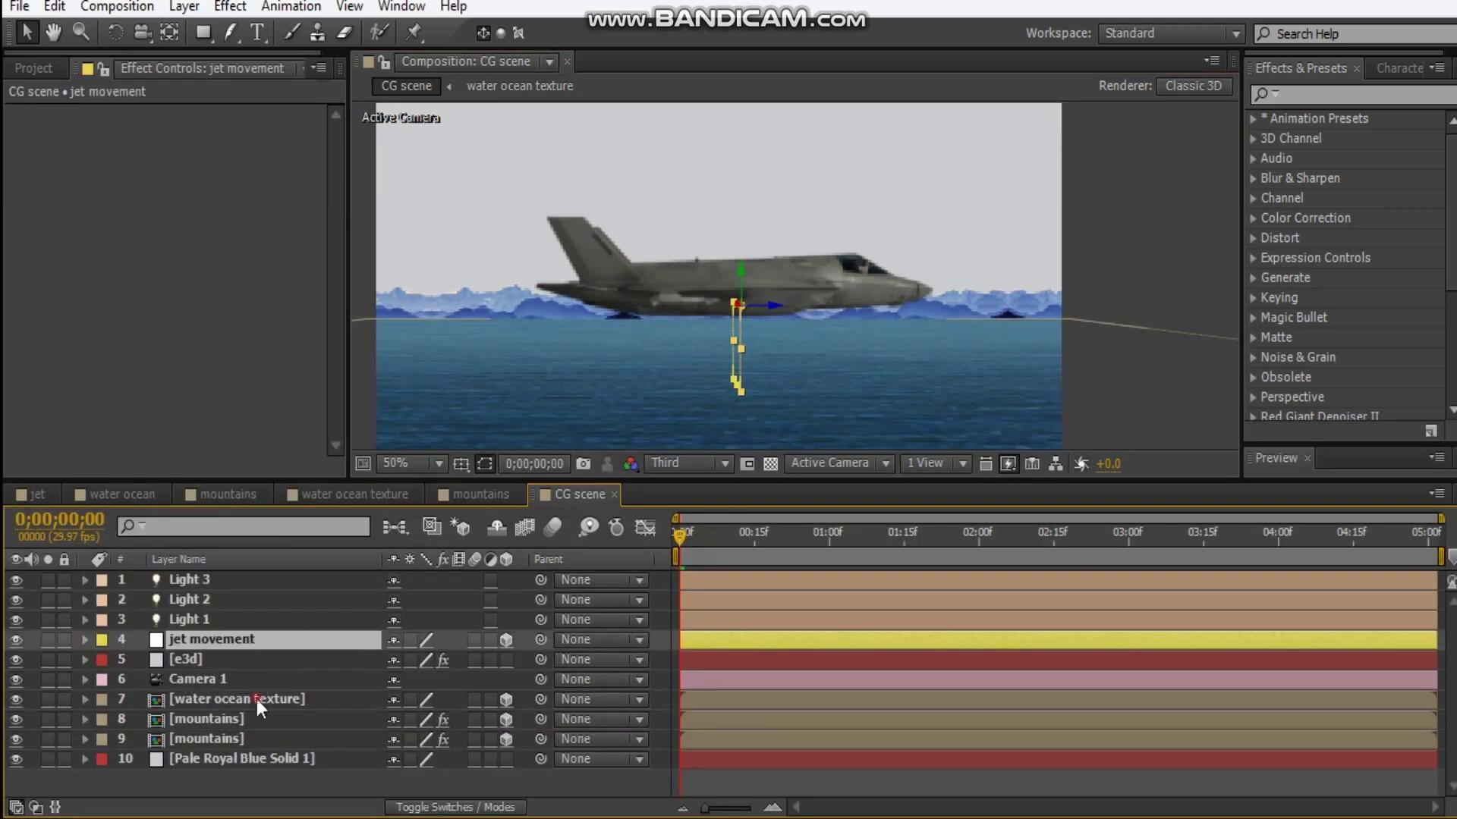
Step: Give the water ocean texture and both mountains layers a lavender label, and the Pale Royal Blue solid a brown one
click(258, 700)
shift+click(235, 739)
click(102, 722)
click(227, 458)
click(102, 738)
click(159, 452)
click(827, 783)
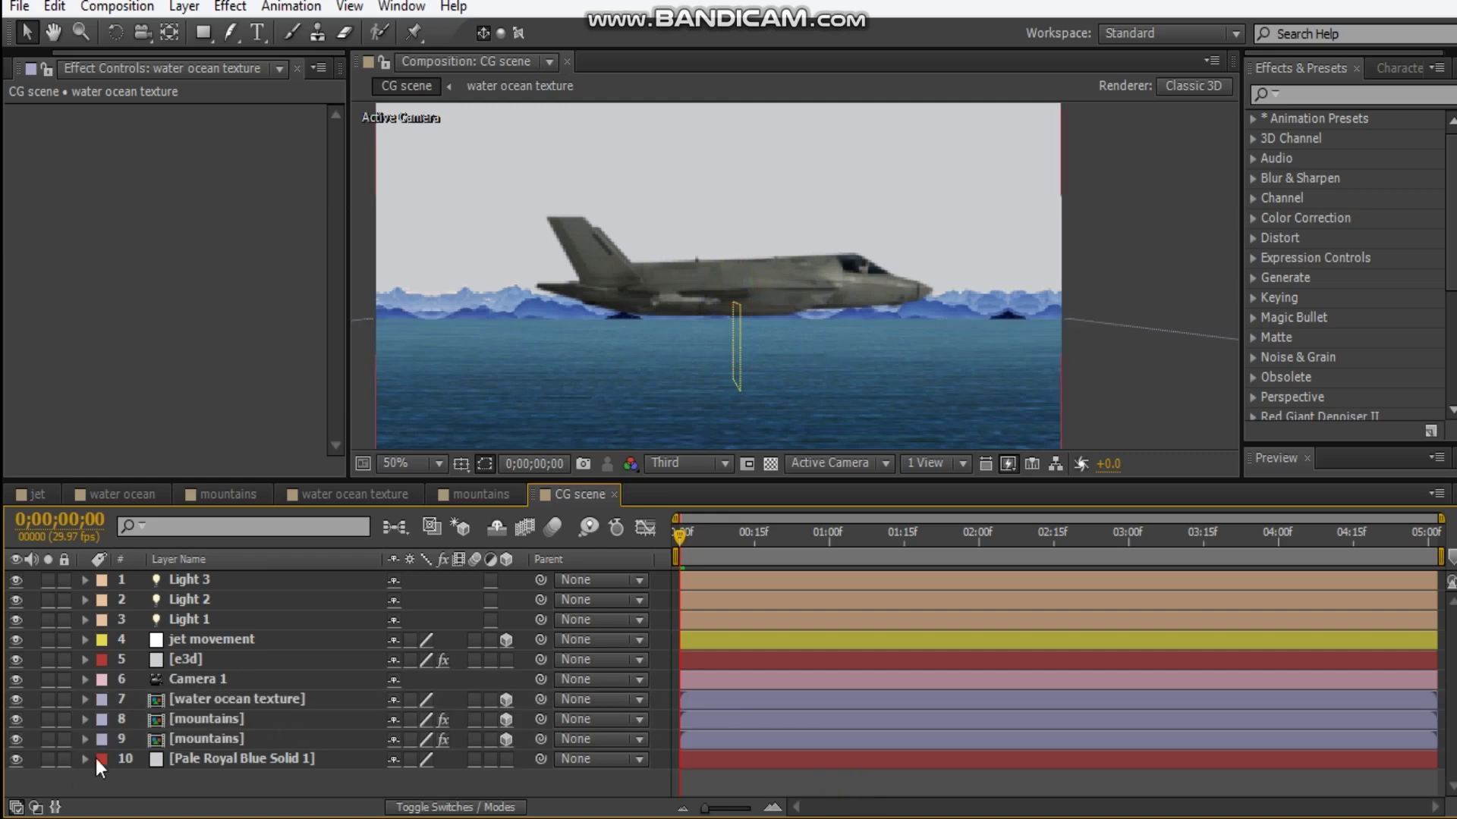
click(100, 759)
click(159, 645)
Step: Mark the three lights, the water ocean texture and both mountains layers as shy and hide them from the timeline
click(502, 532)
click(392, 581)
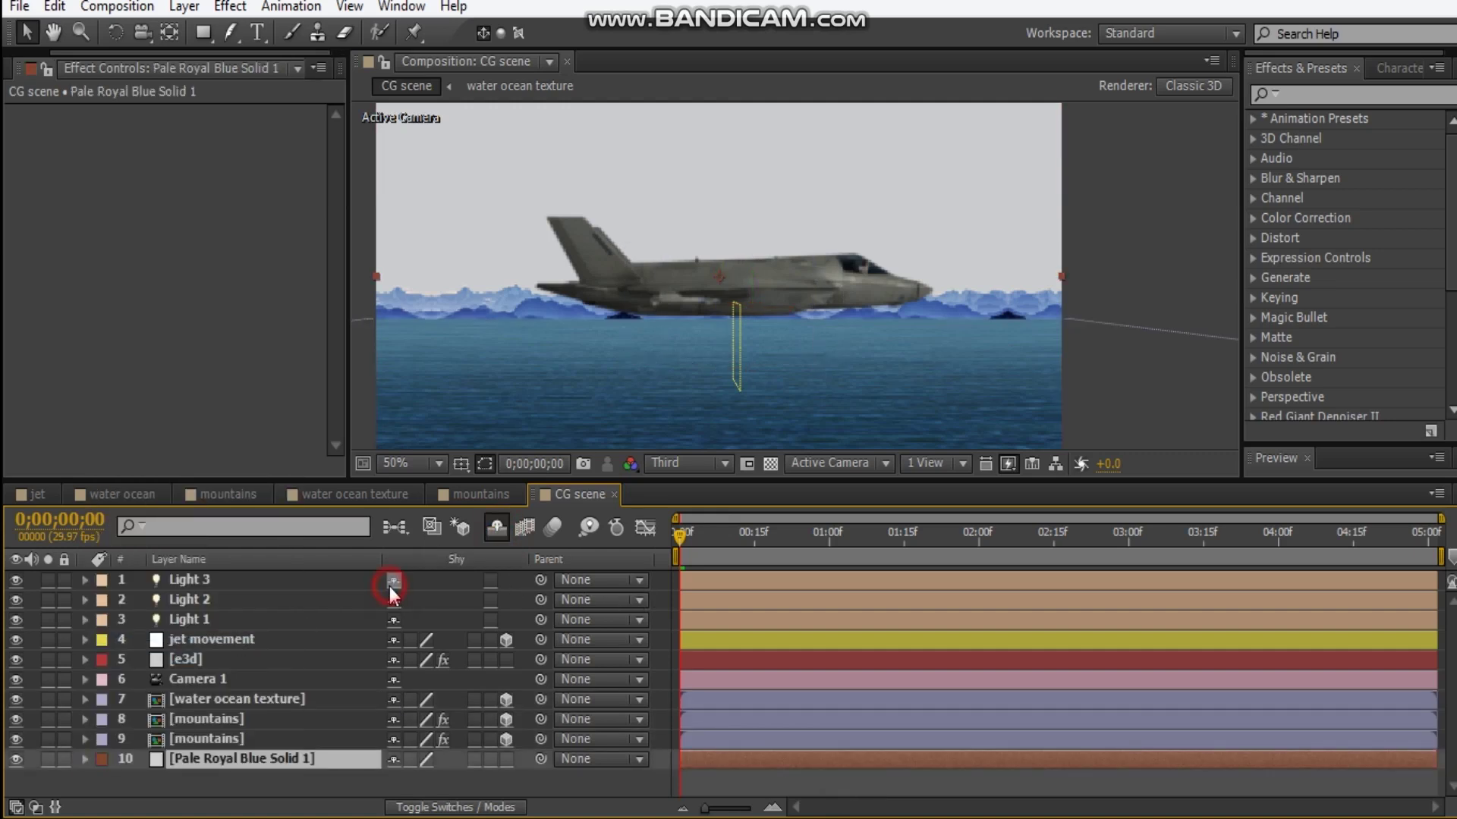
click(392, 581)
click(392, 581)
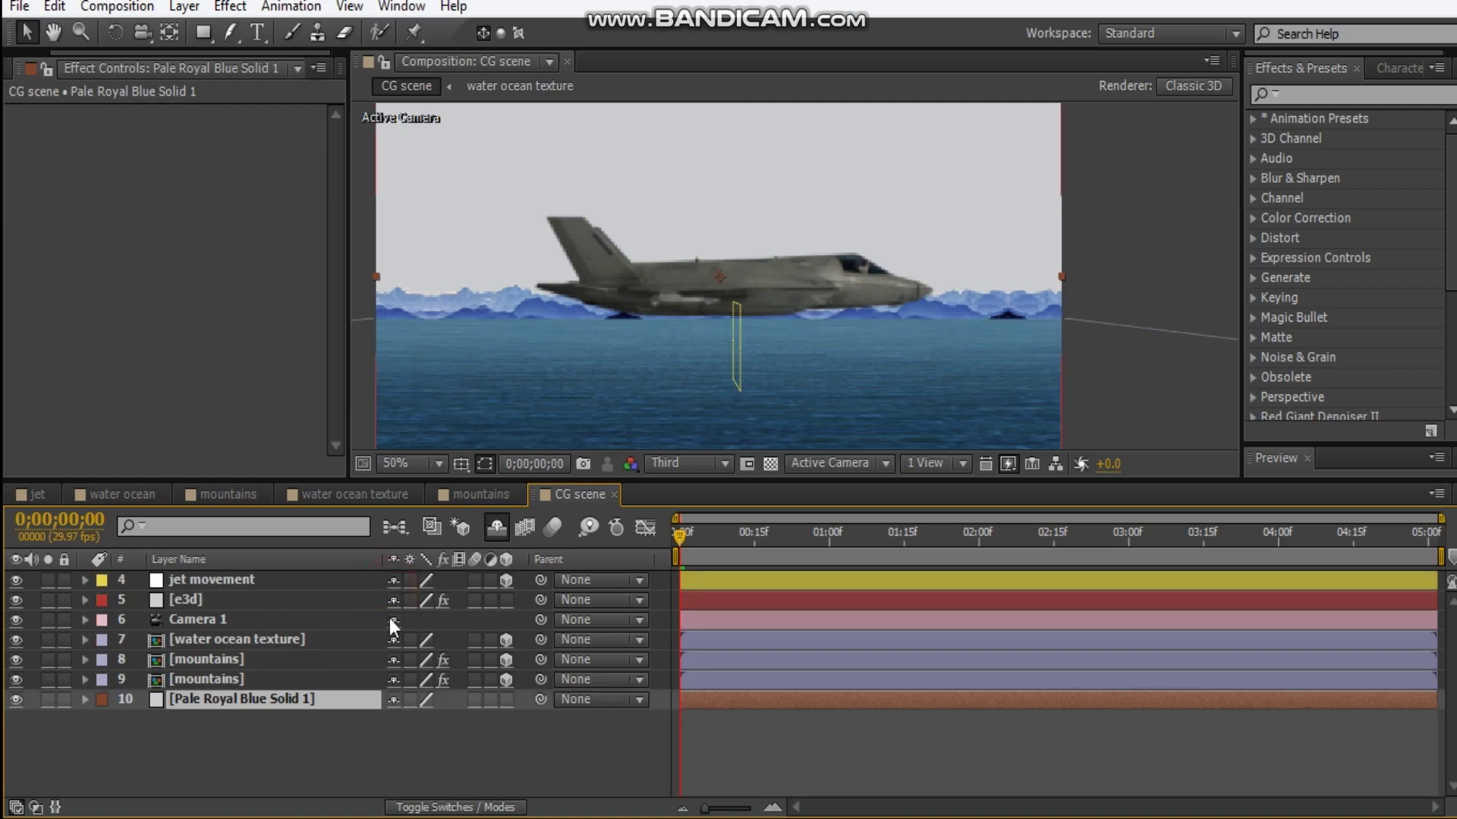
click(395, 640)
click(394, 640)
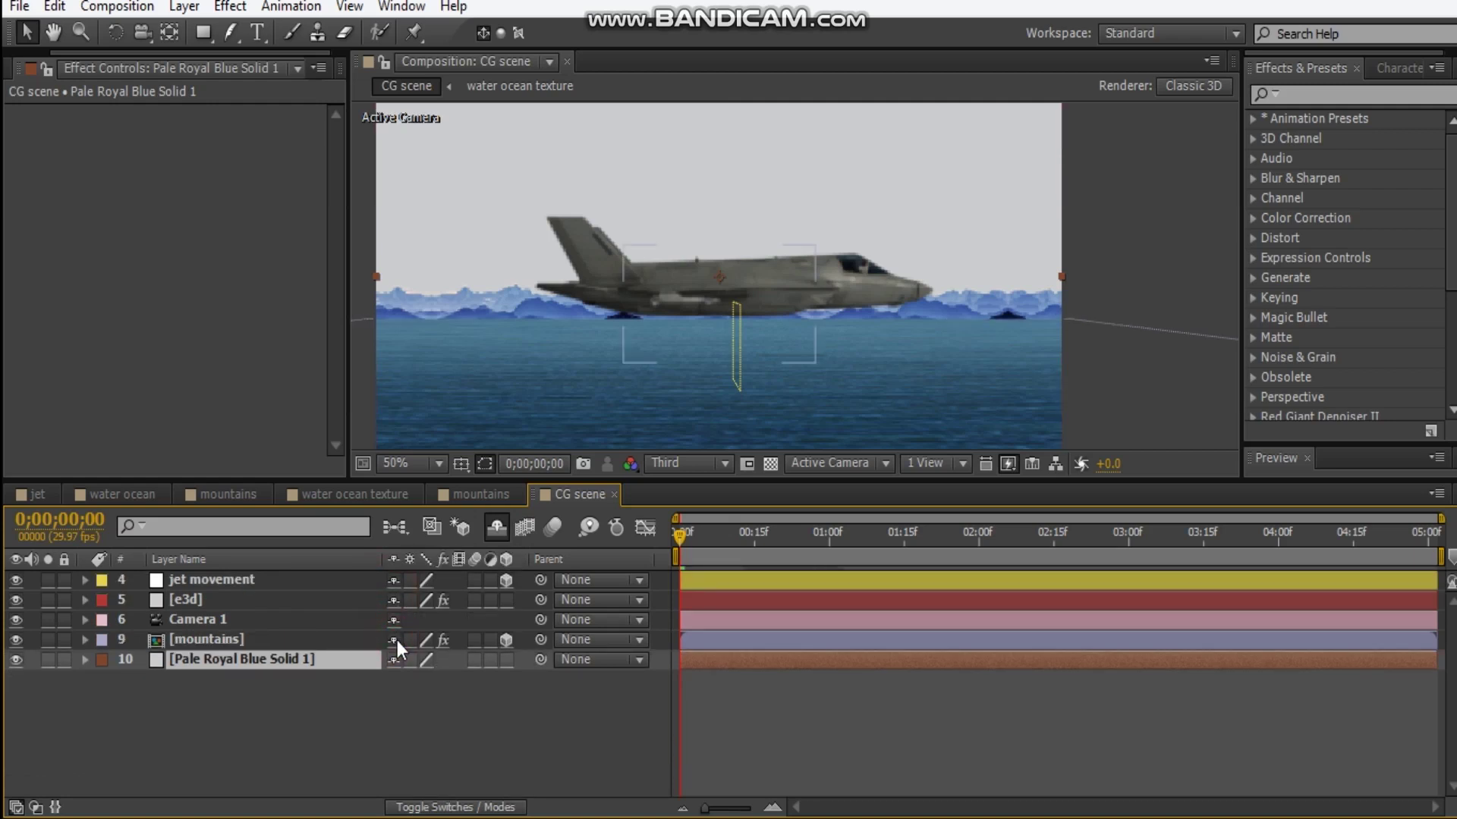
click(396, 640)
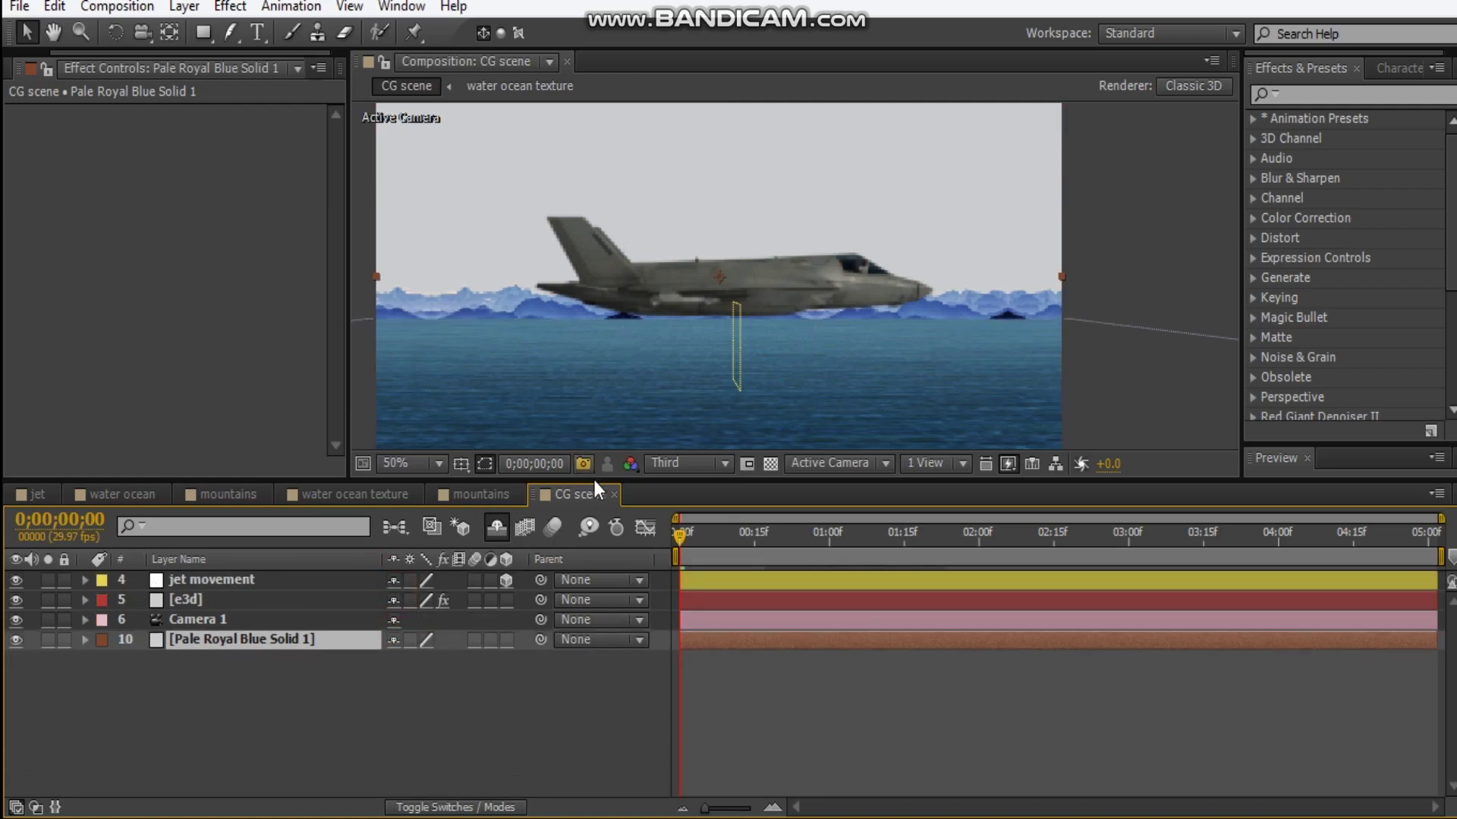
Step: Enlarge the composition view and turn off Depth of Field in Camera 1's options
drag(593, 480, 596, 589)
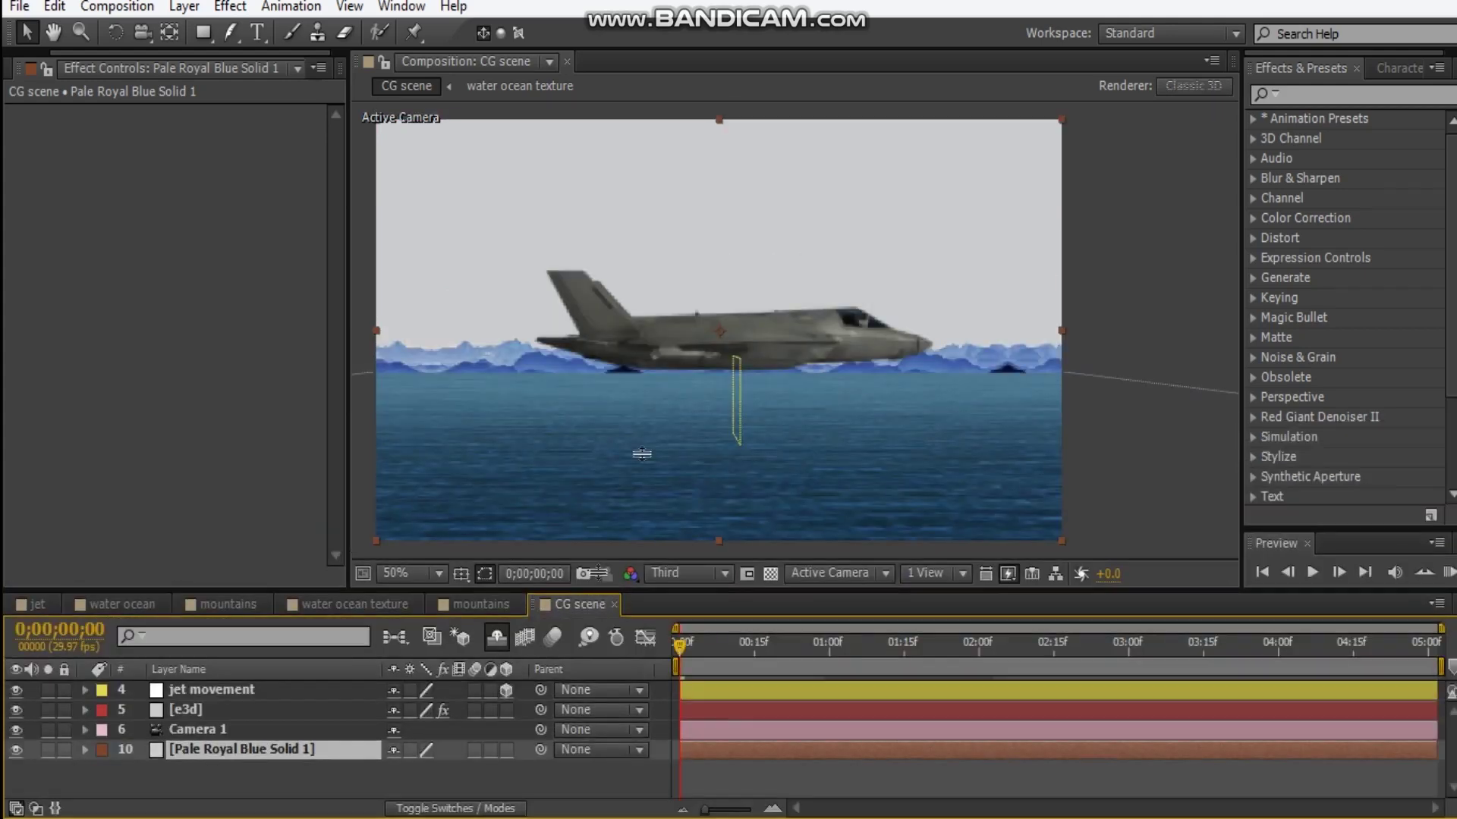
drag(689, 427, 746, 413)
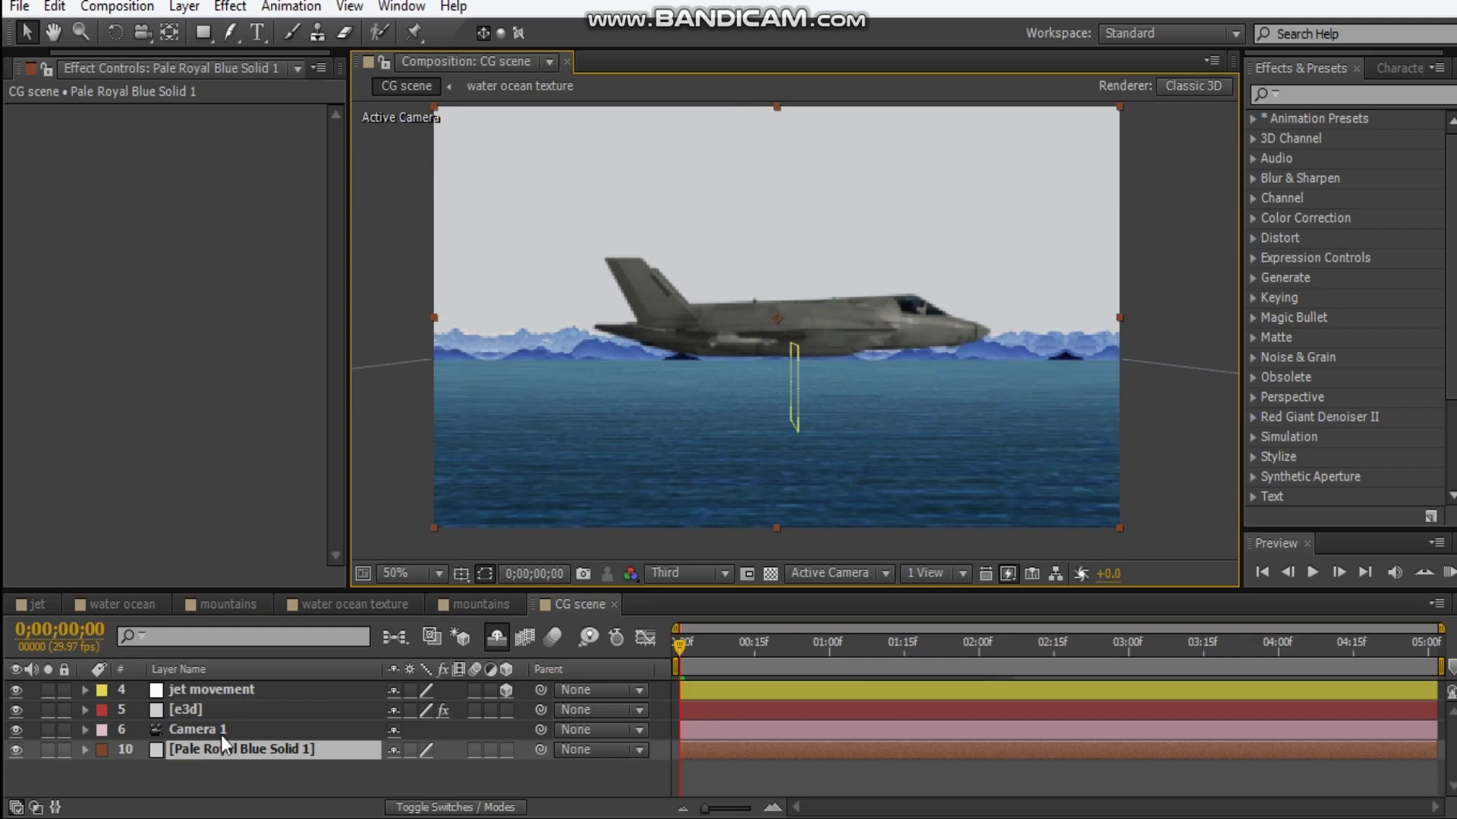
click(193, 730)
key(a)
key(a)
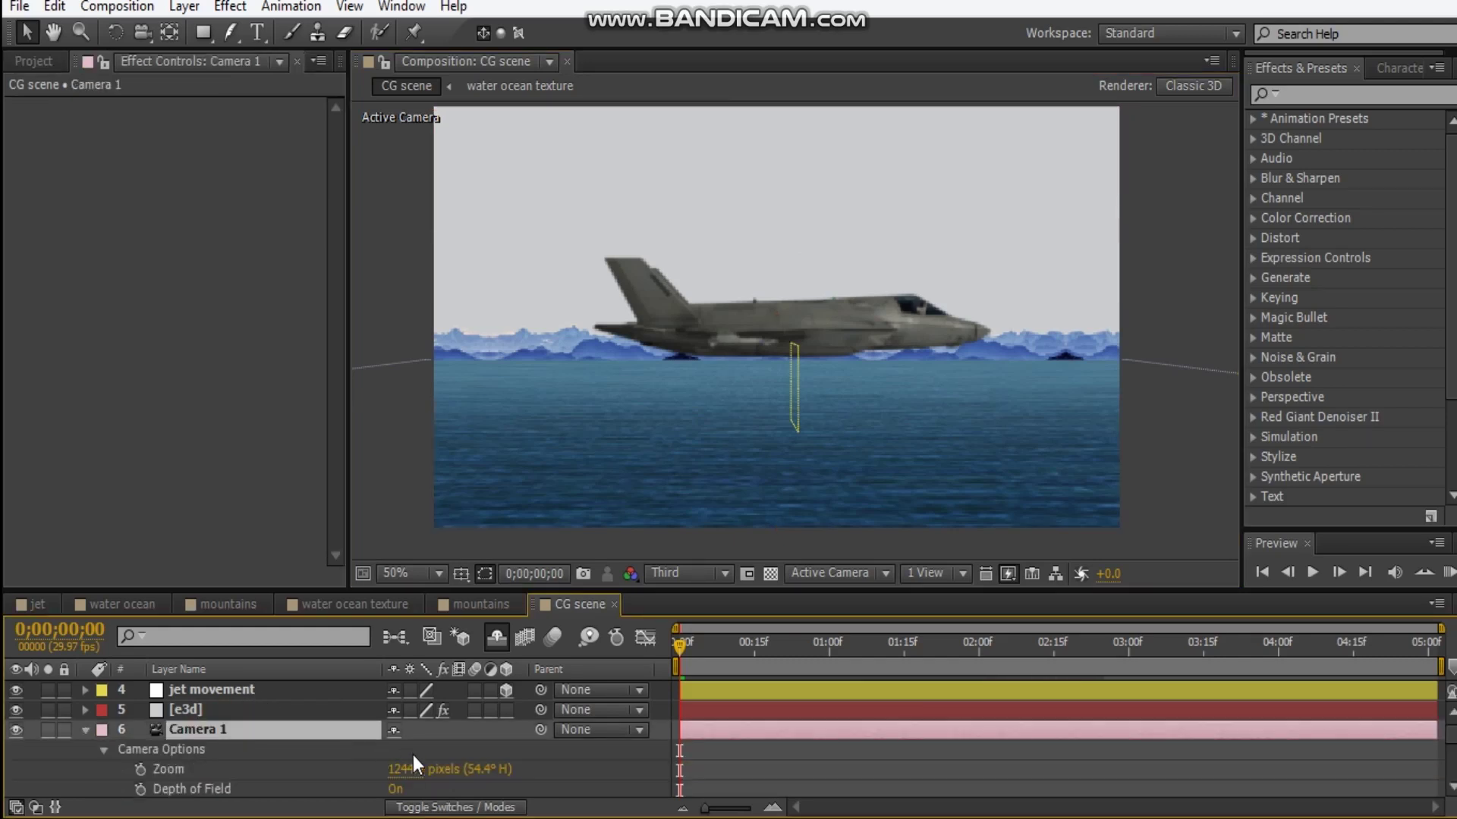
scroll(408, 774, down, 2)
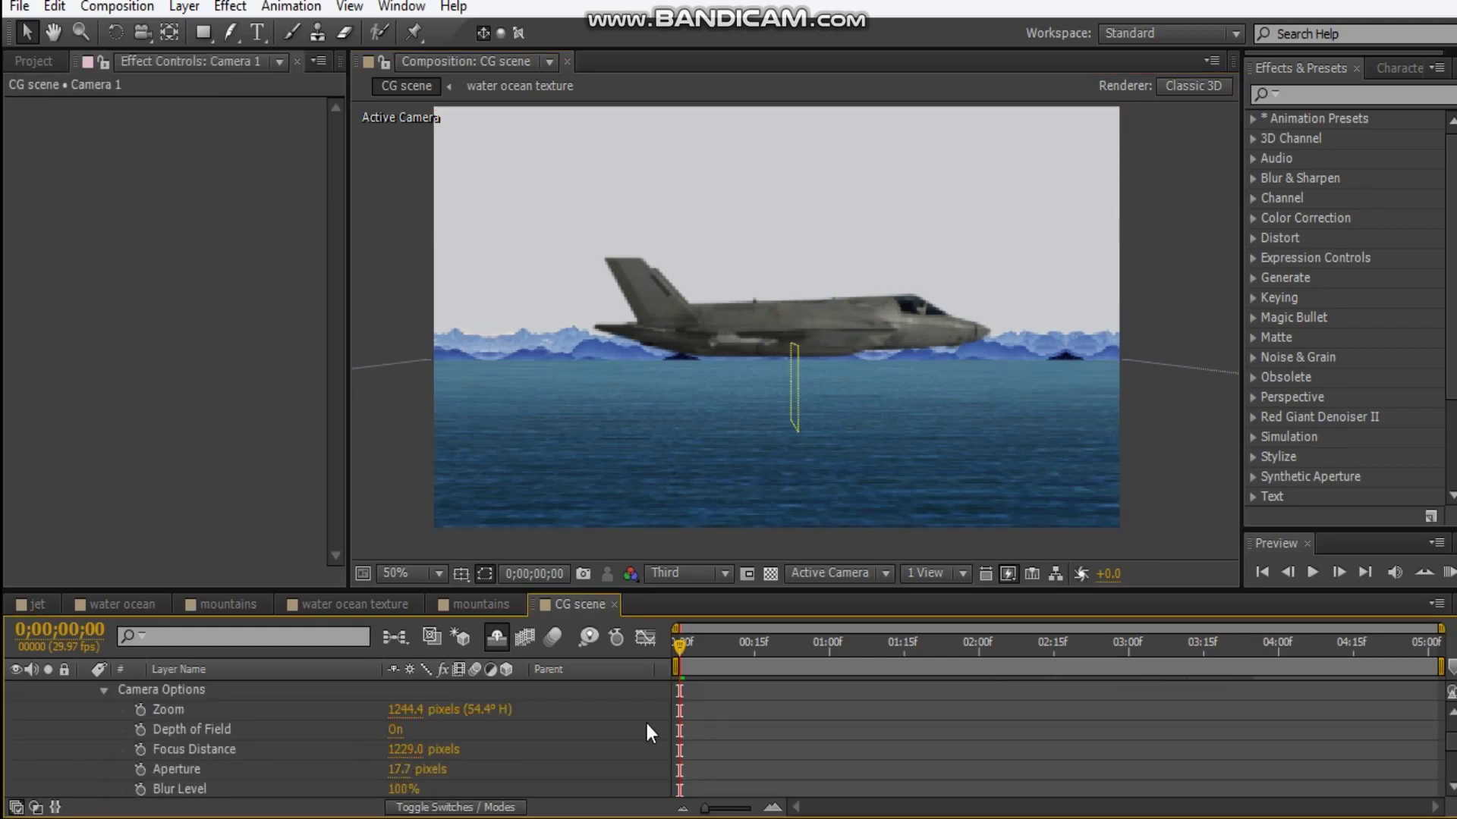
click(397, 731)
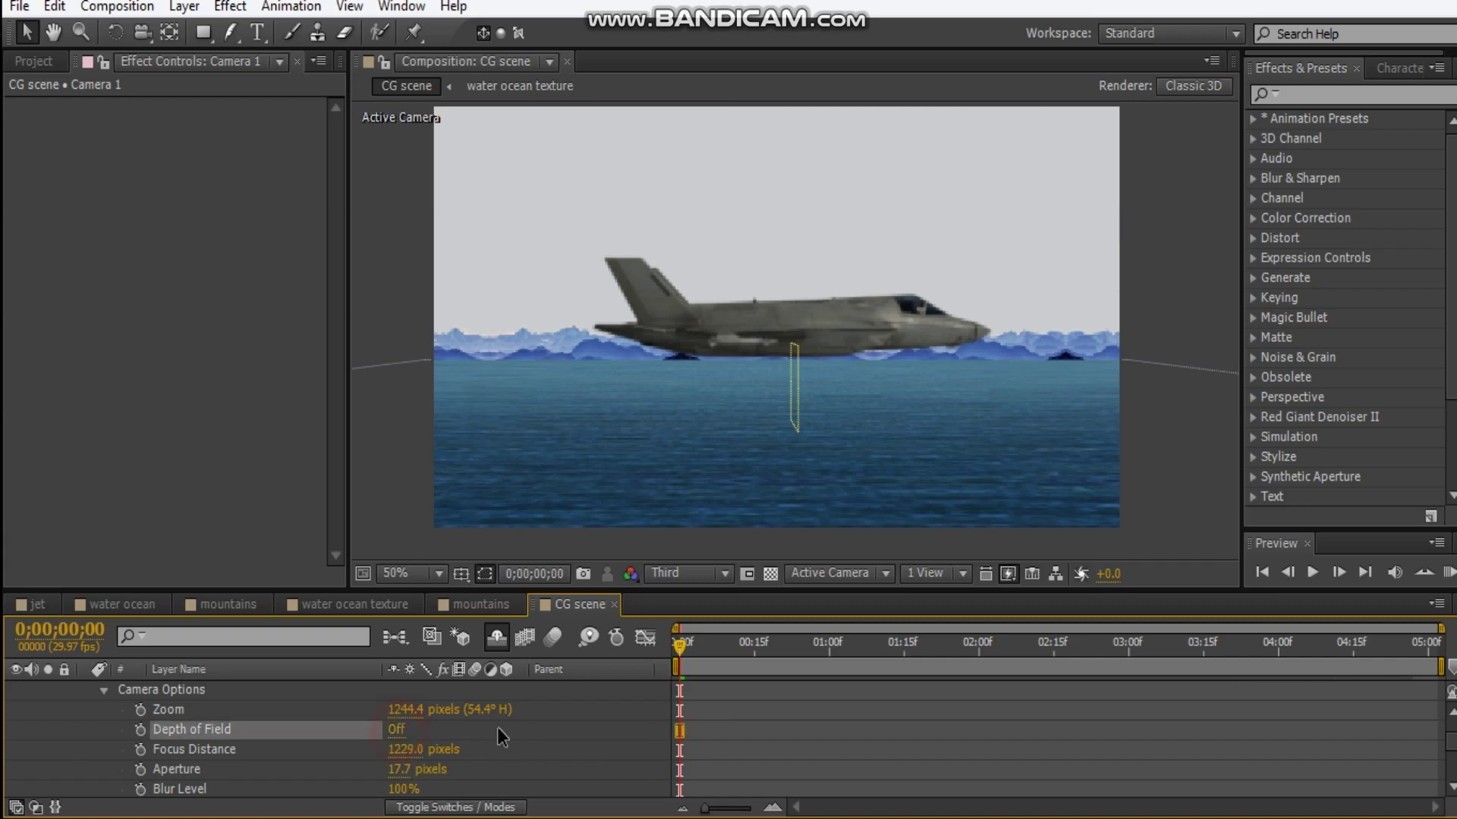
scroll(478, 724, up, 1)
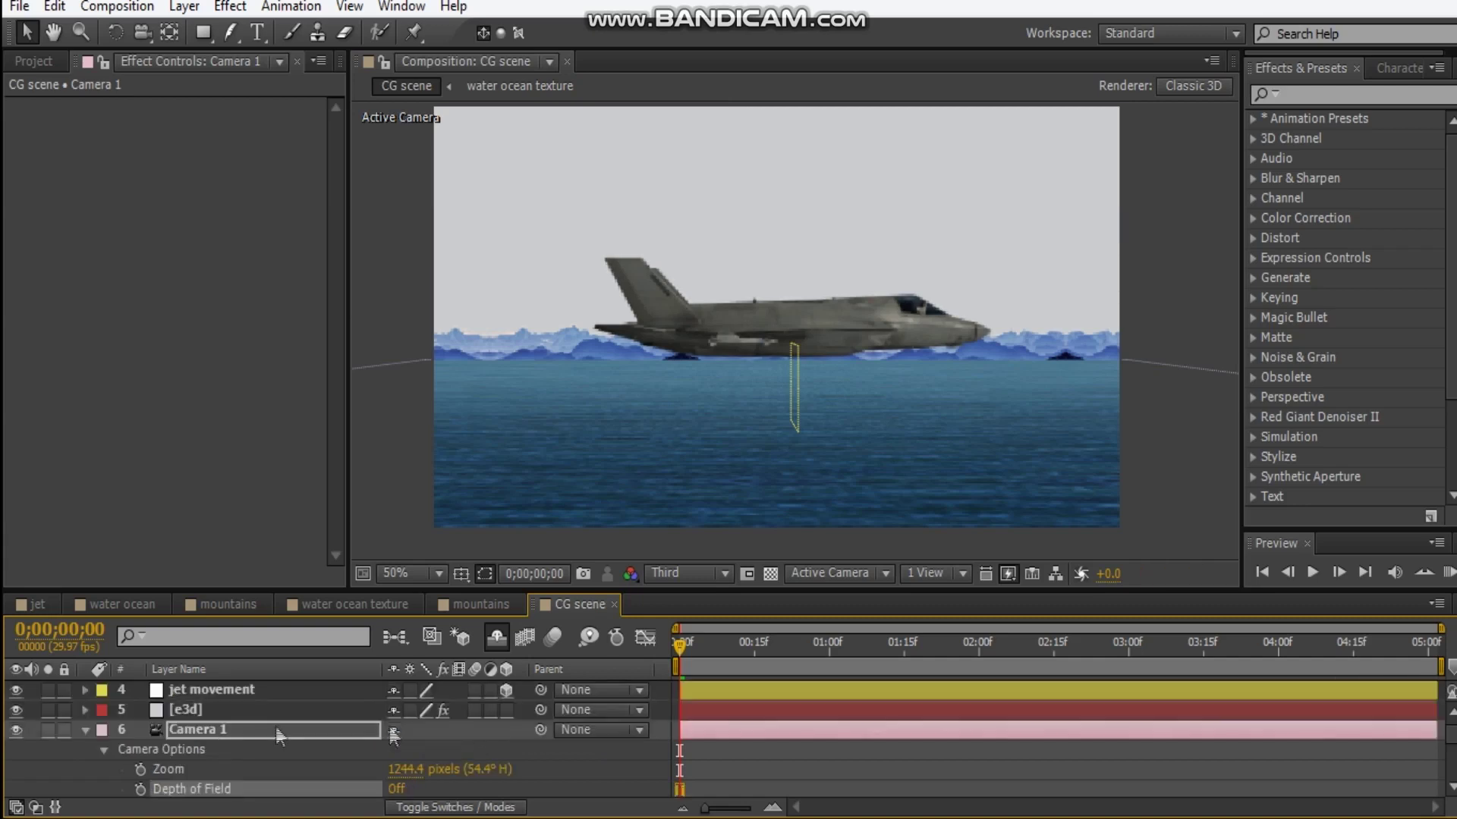
click(85, 730)
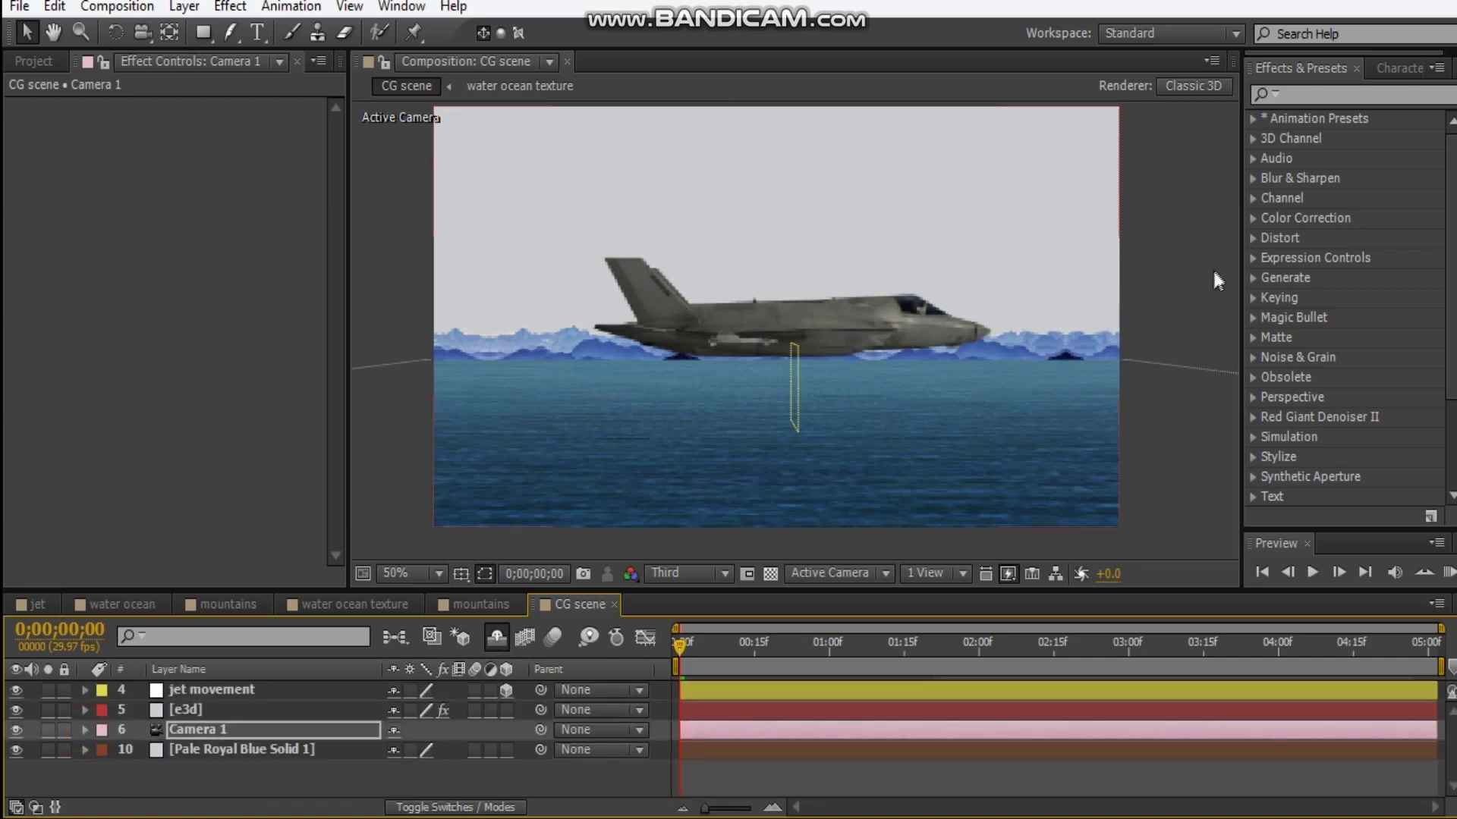
click(969, 403)
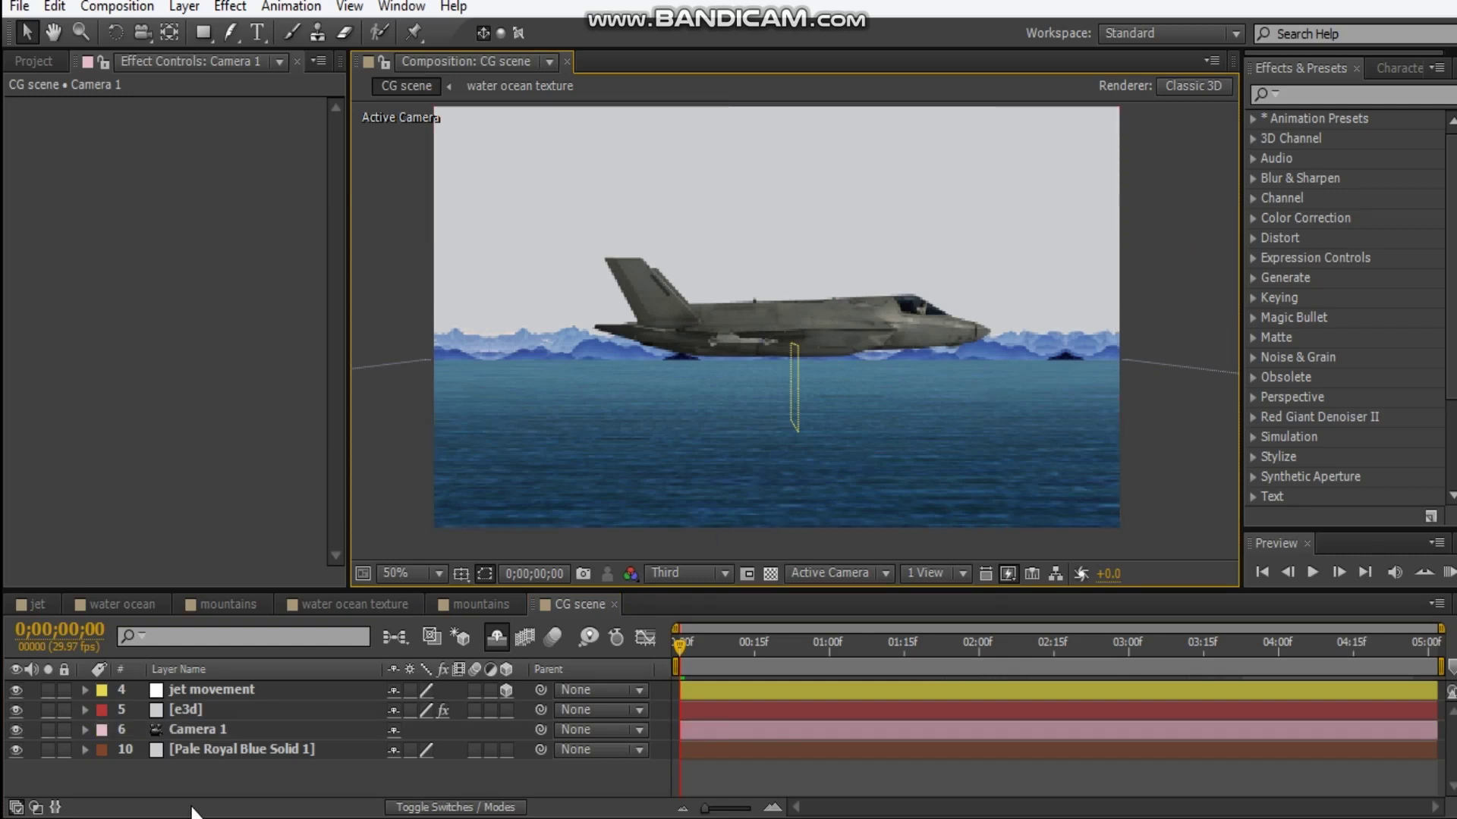
Step: Orbit Camera 1 around the jet to a slightly angled side view that shows both tail fins
click(221, 730)
key(c)
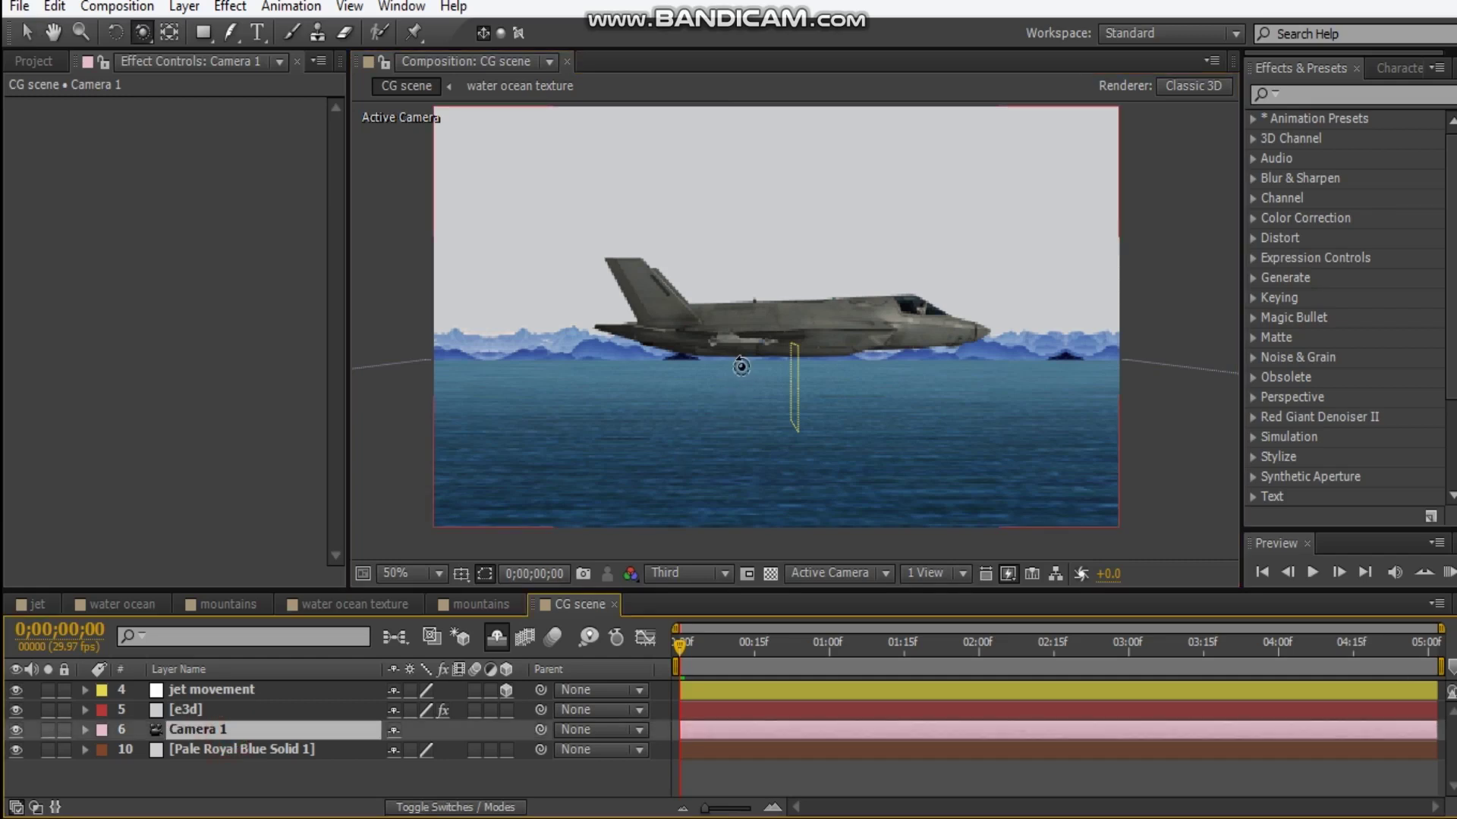
drag(741, 366, 748, 365)
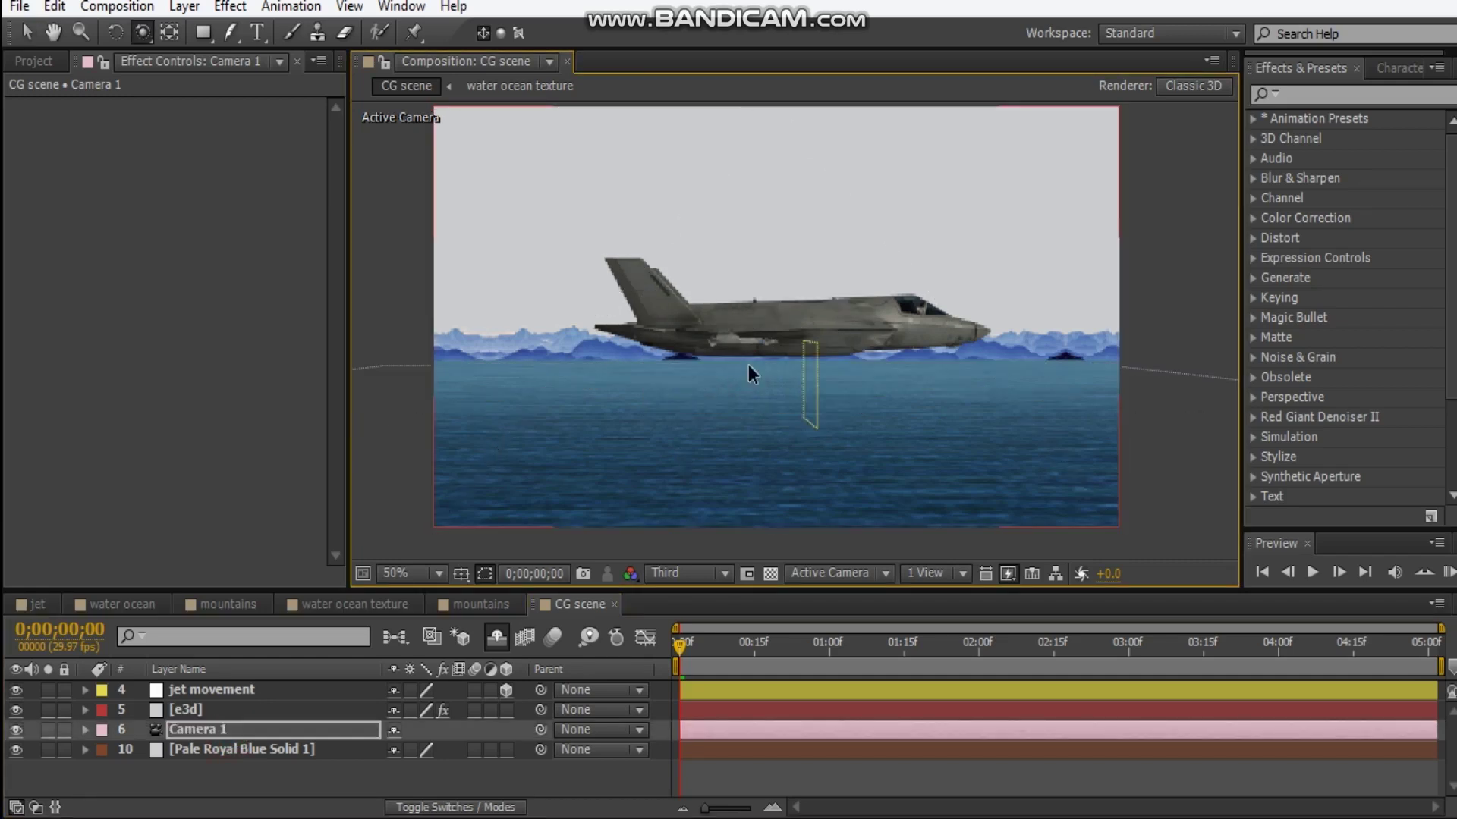
click(748, 366)
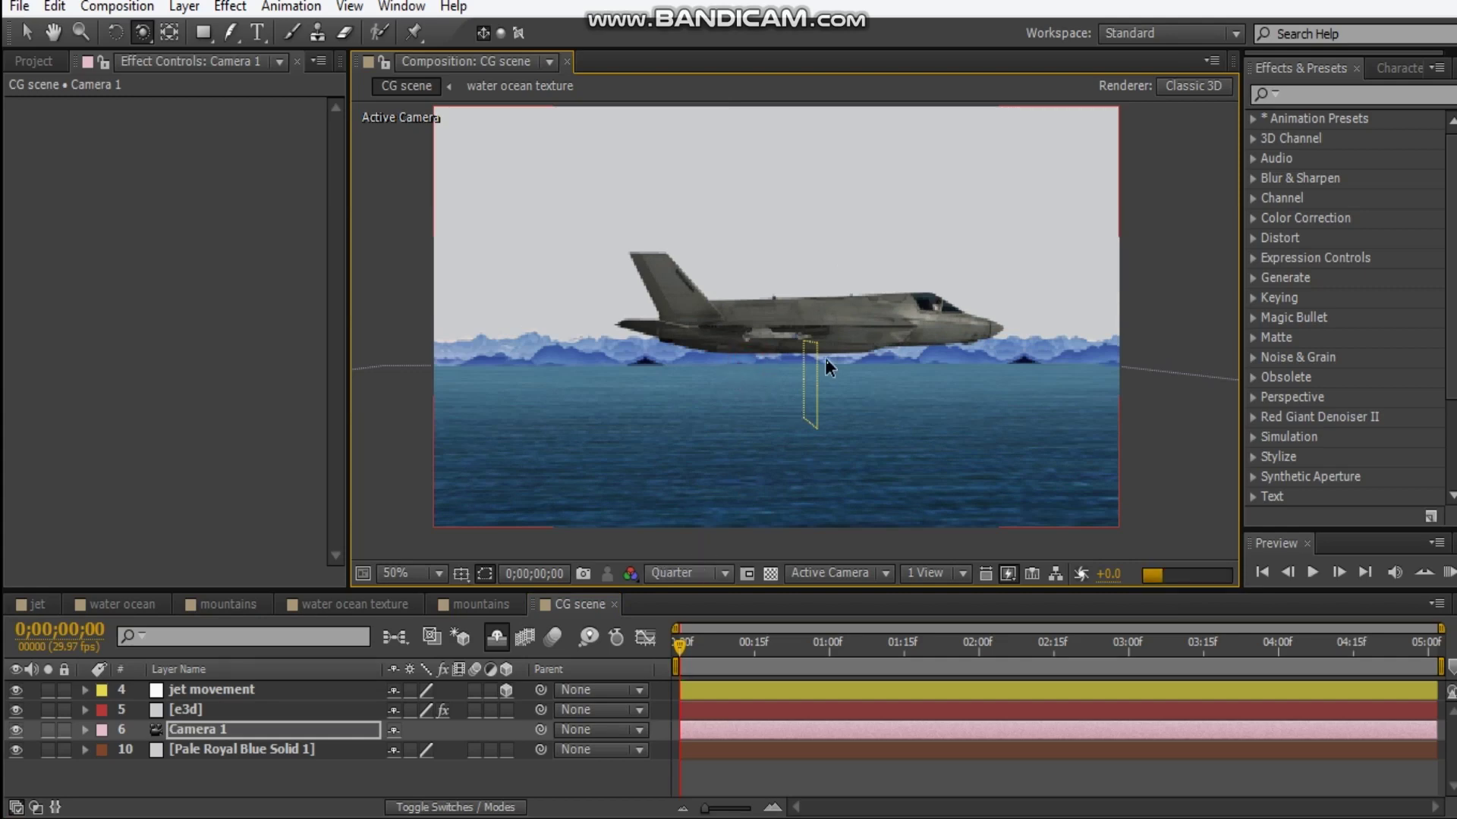
drag(826, 357, 761, 375)
drag(536, 553, 562, 510)
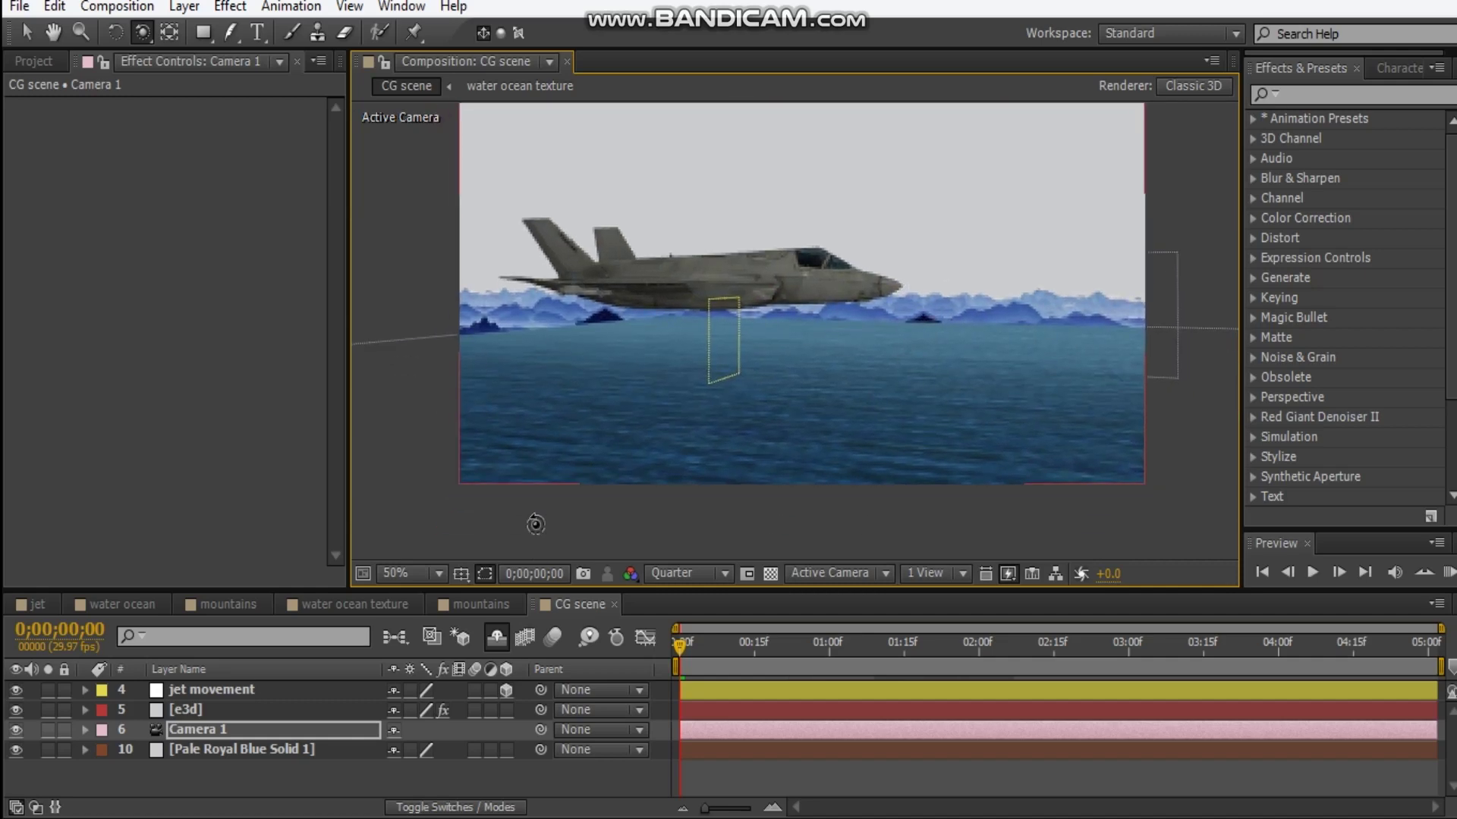
Step: Unhide the shy layers, then scale the water ocean texture to 389% and lower it to expose the mountains
click(497, 638)
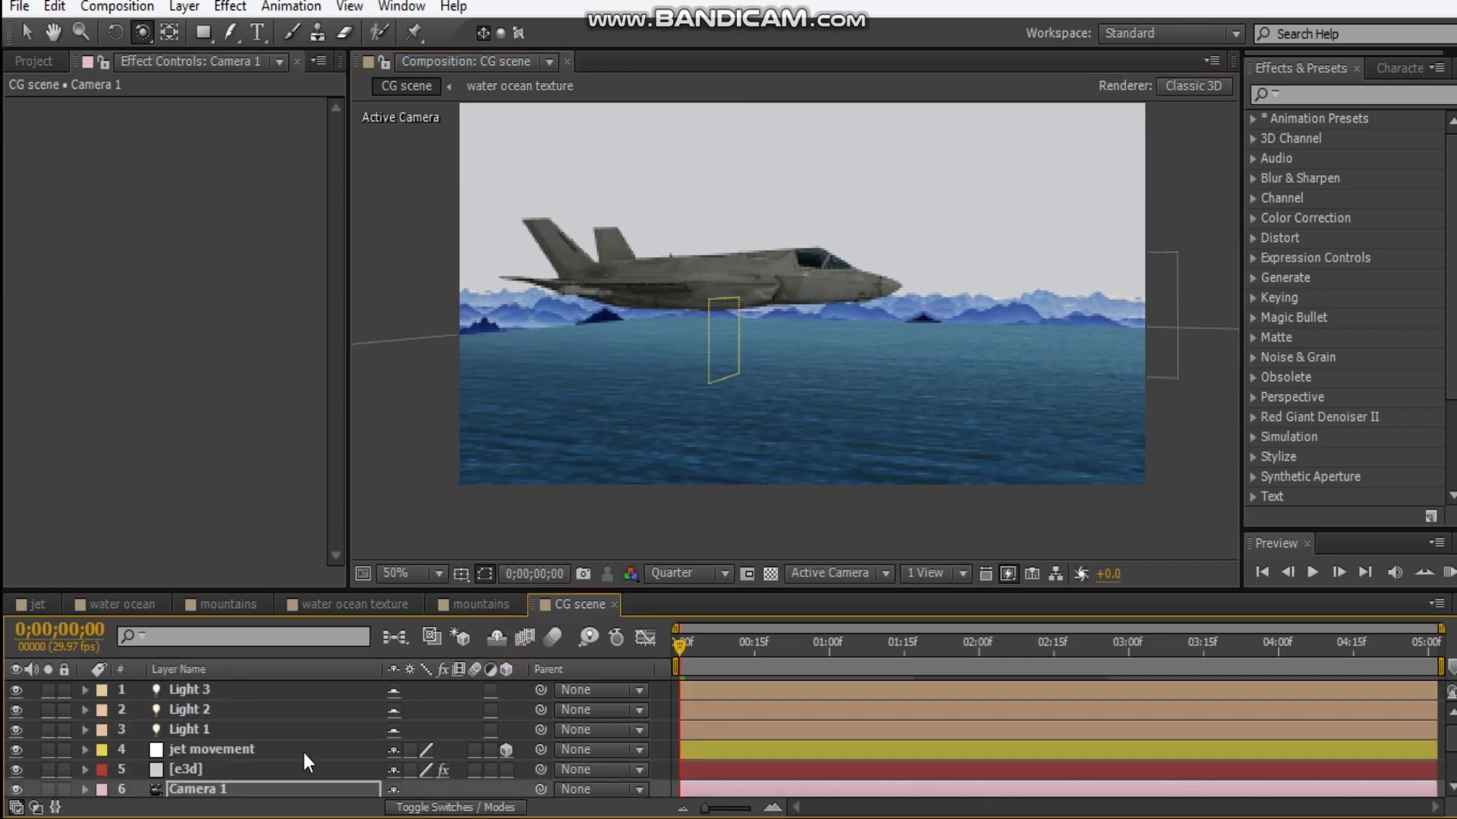
scroll(303, 752, down, 3)
click(273, 727)
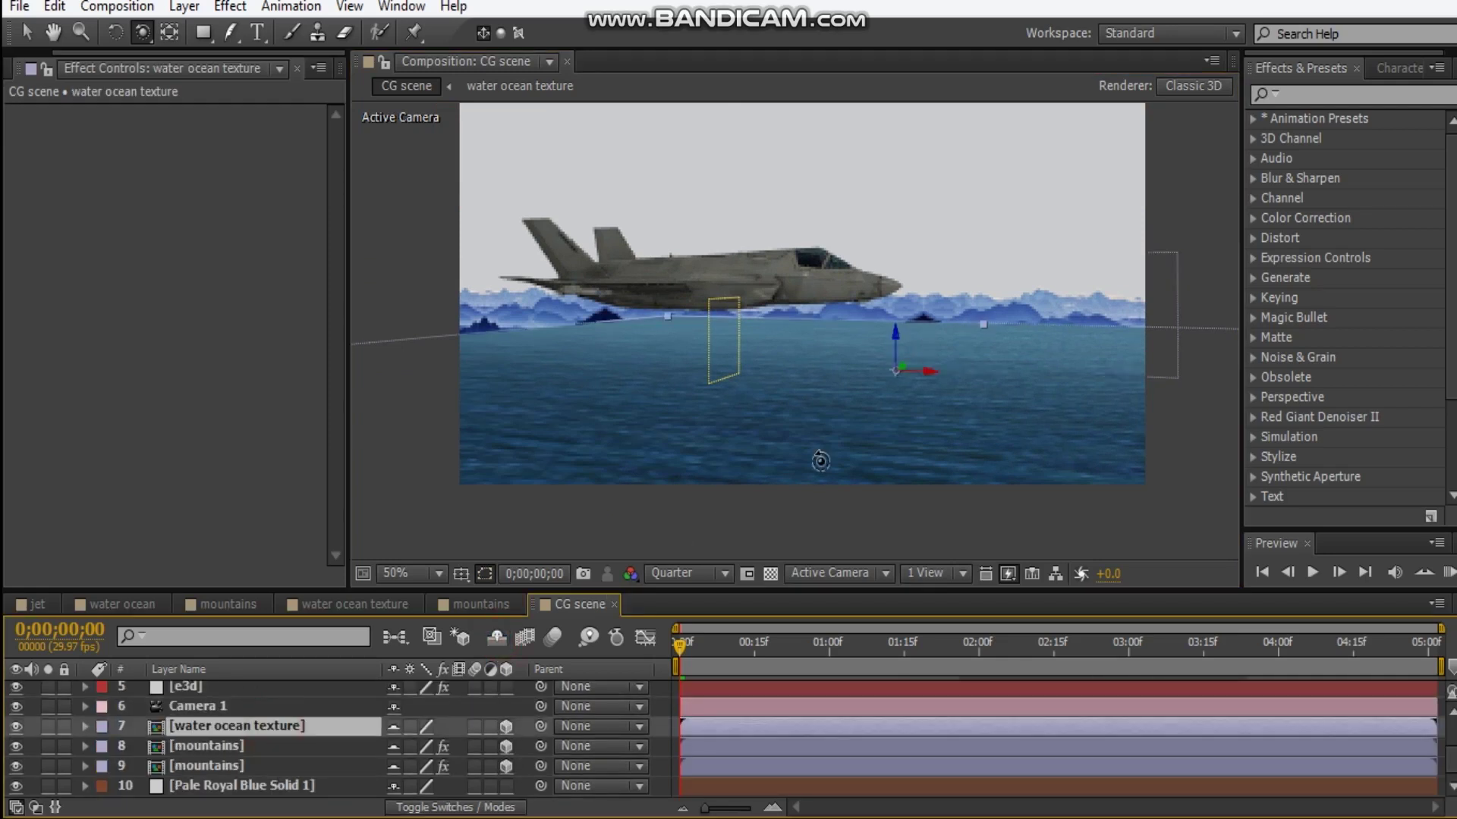
key(v)
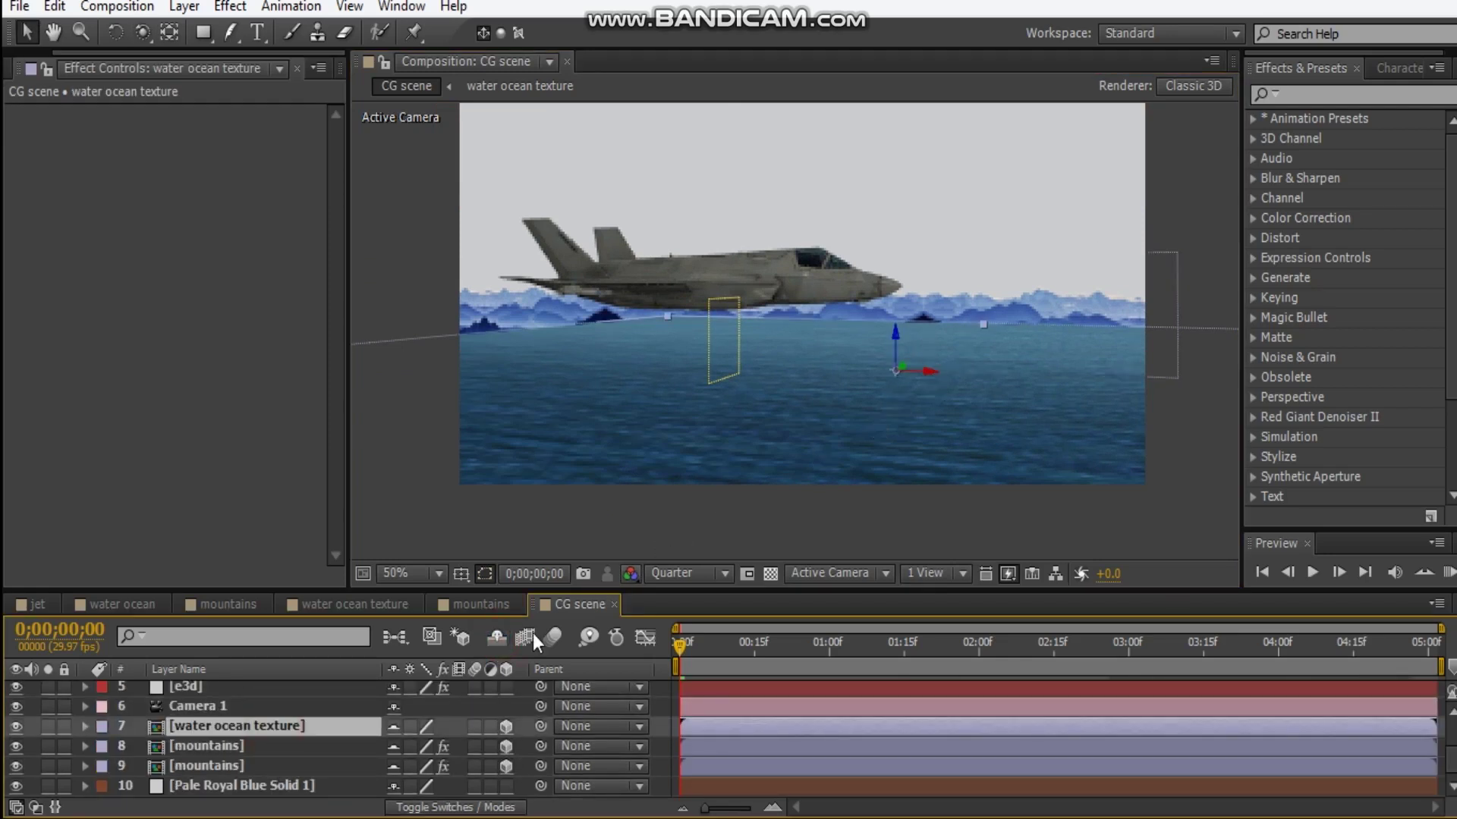
key(s)
drag(417, 745, 590, 740)
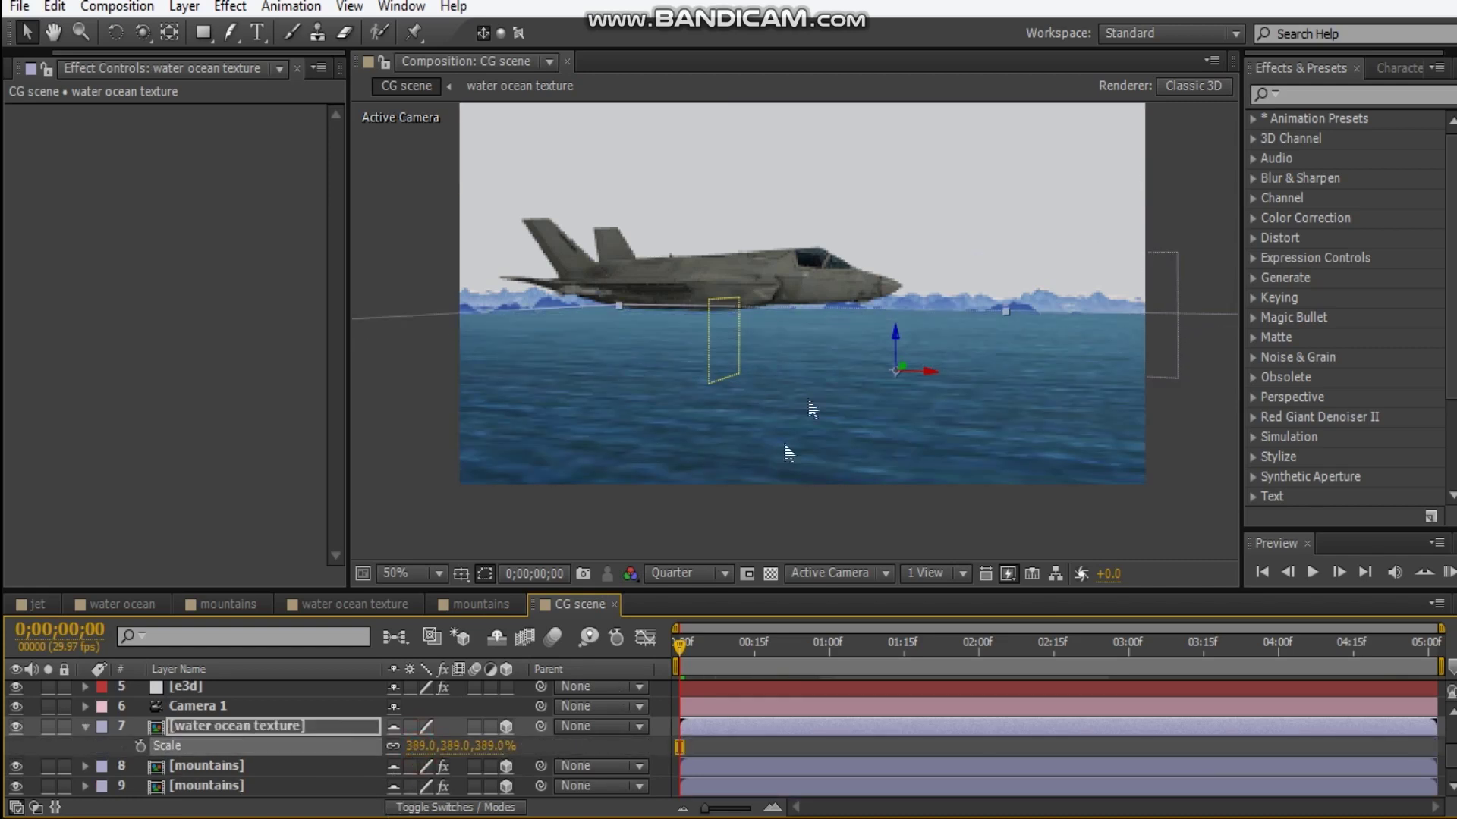
drag(892, 337, 359, 410)
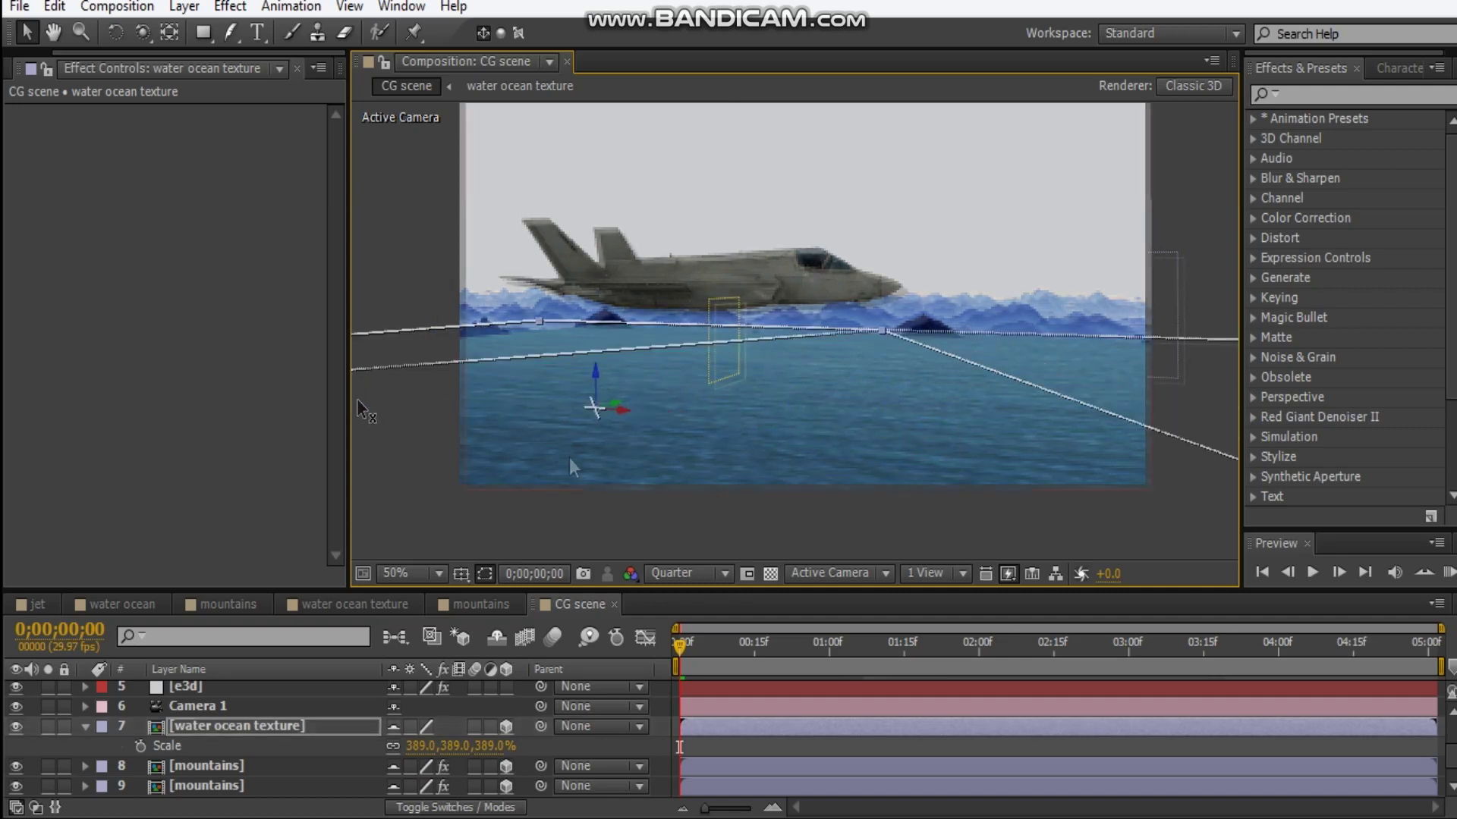
Step: Lower both mountains layers together slightly so their bases meet the ocean's horizon
click(227, 766)
shift+click(227, 786)
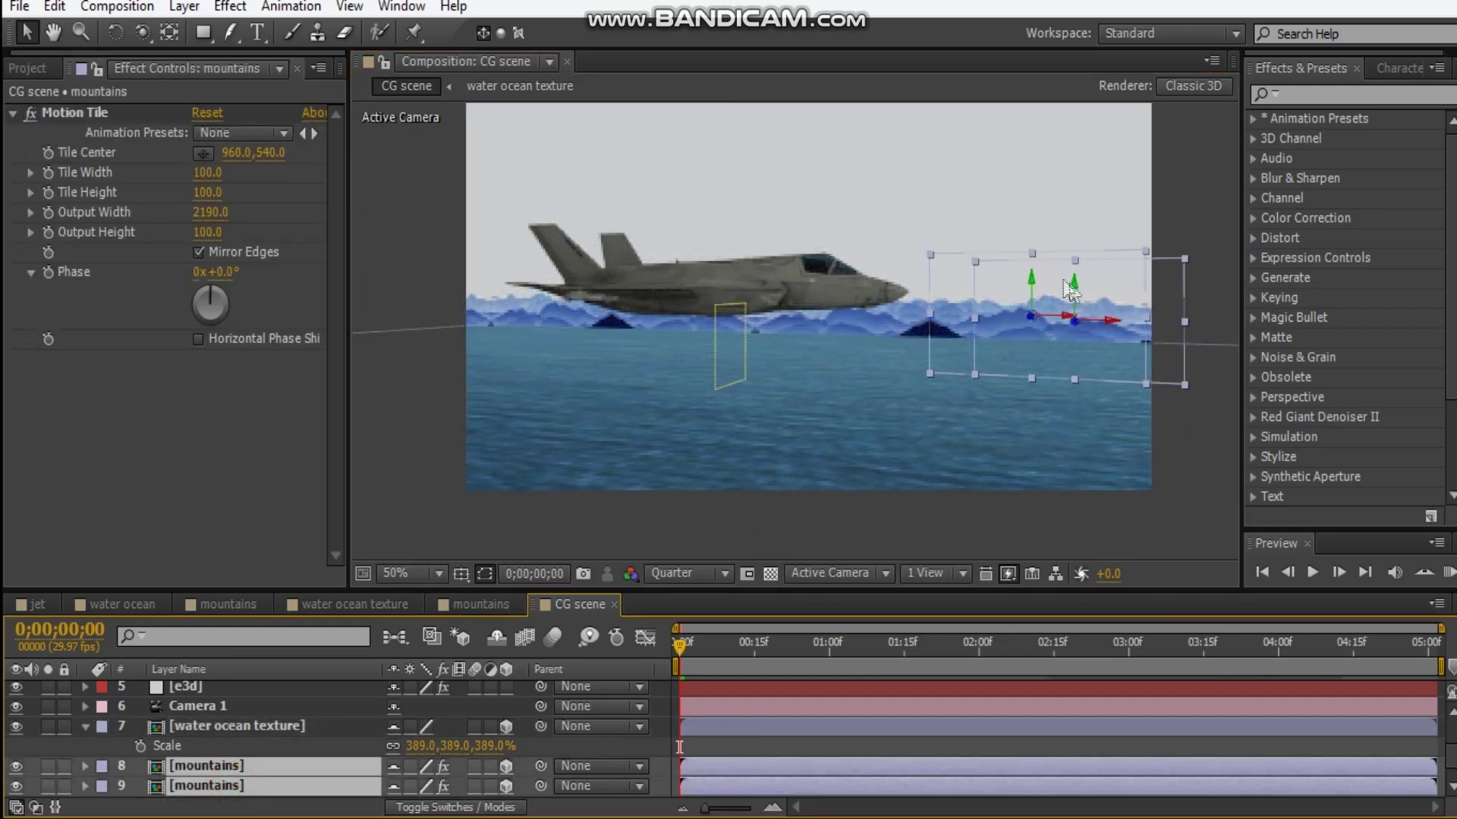
mouse_move(1074, 291)
mouse_down()
mouse_move(1074, 322)
mouse_move(1074, 304)
mouse_up()
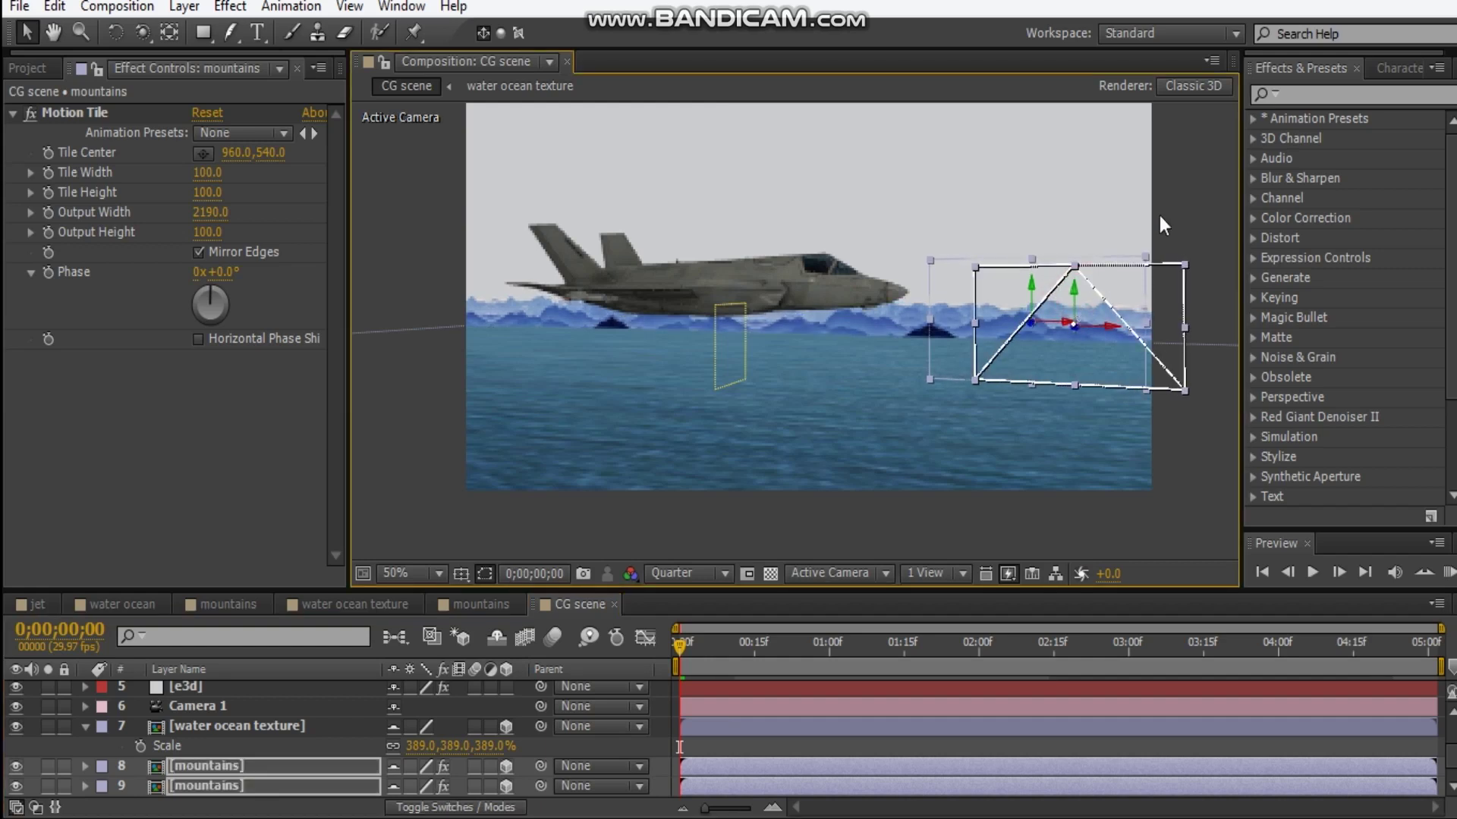
click(1198, 200)
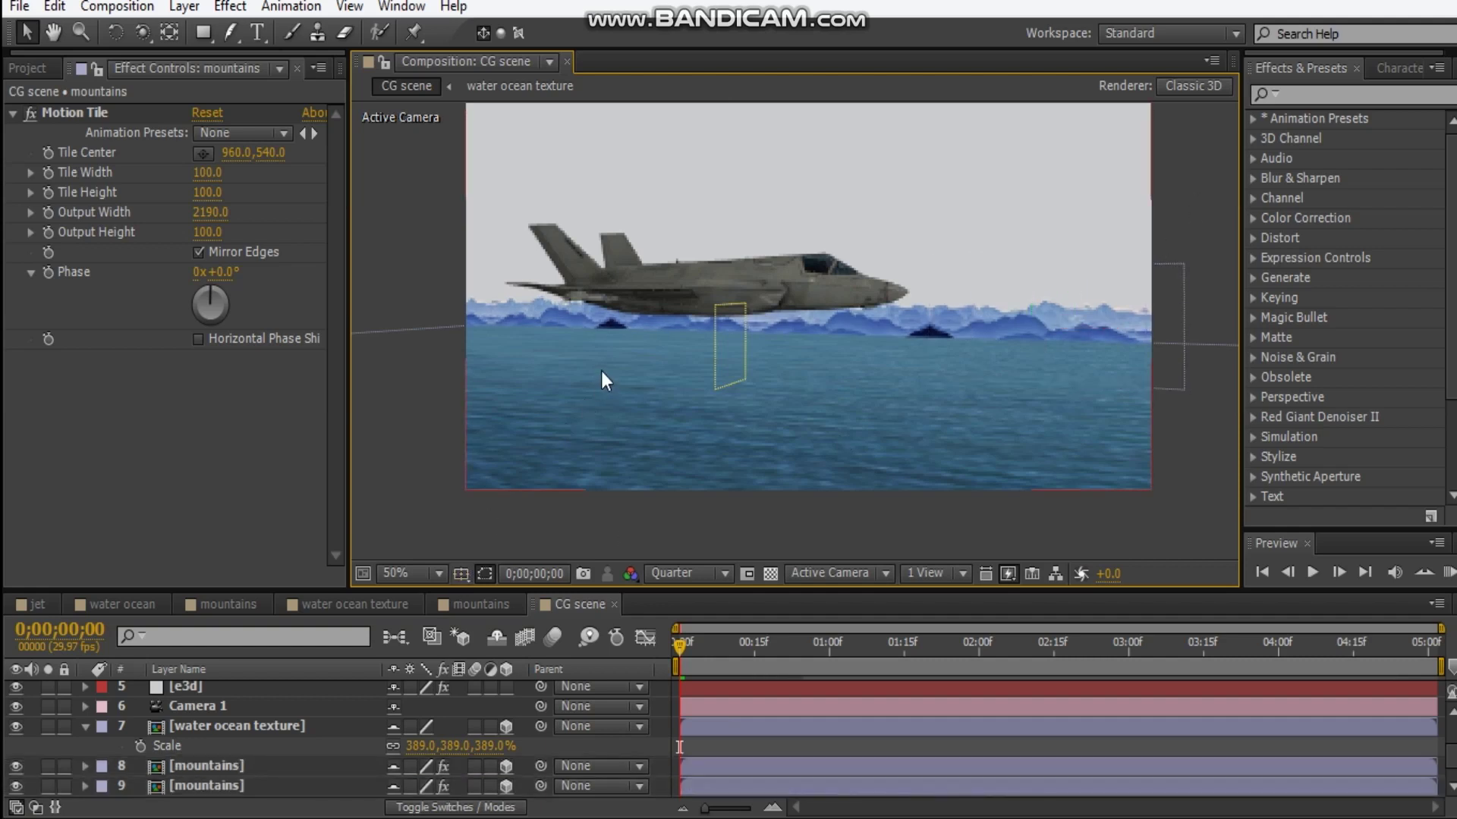
Step: Move the jet movement null out past the frame's left edge and keyframe its position at 0;00;00;00
scroll(108, 757, up, 3)
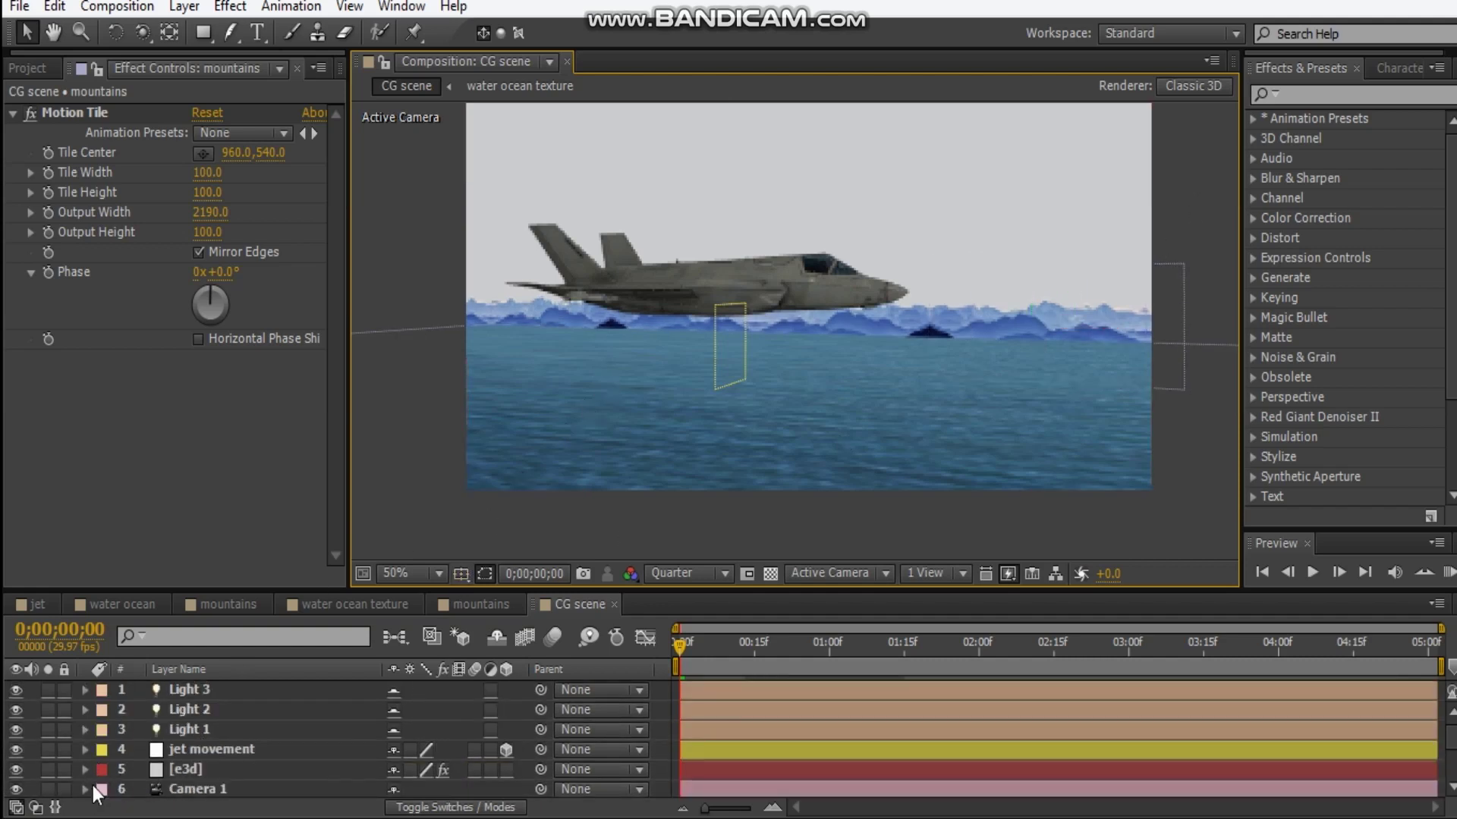
click(205, 751)
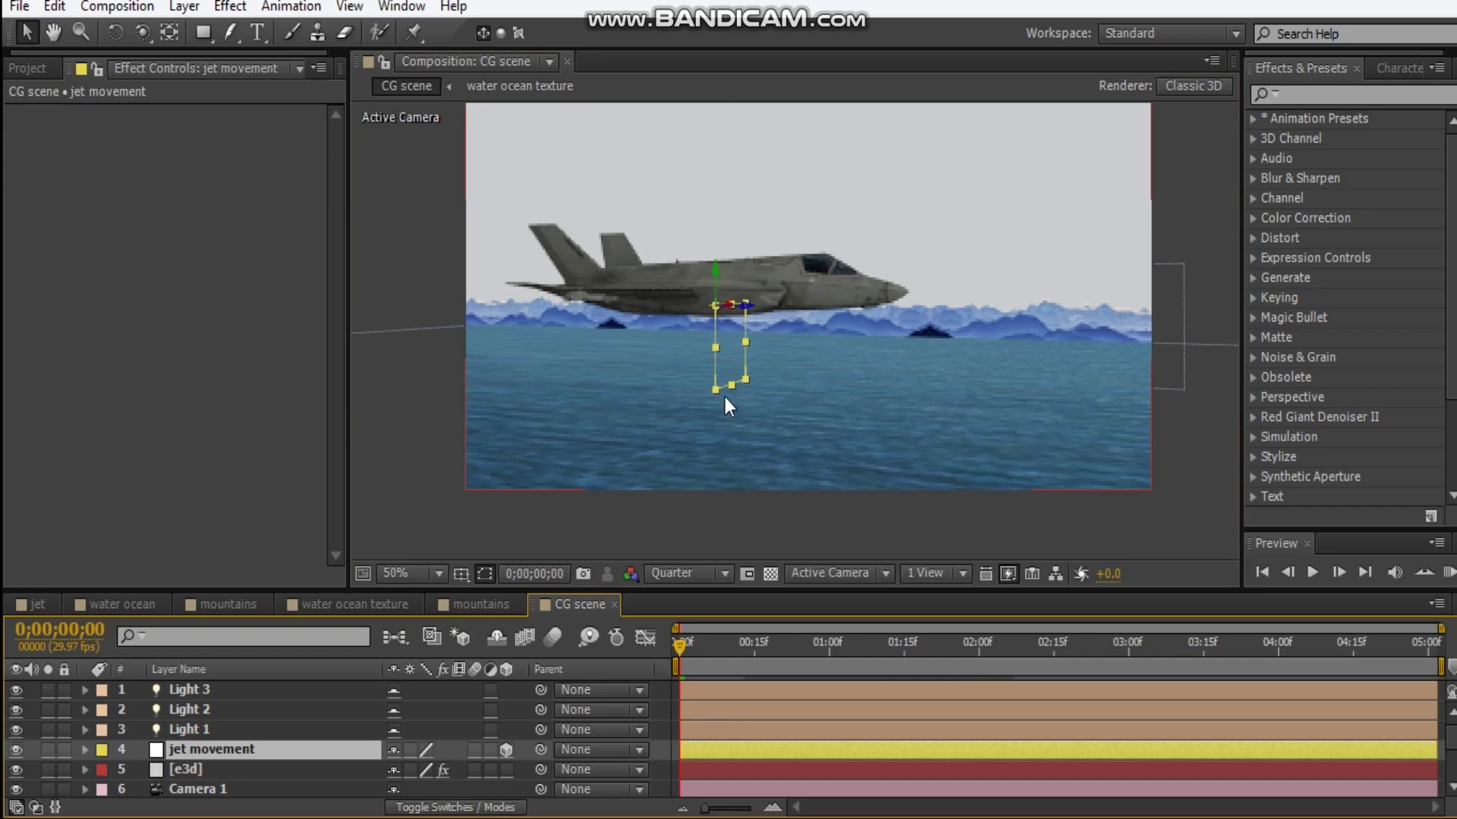
drag(748, 306, 365, 304)
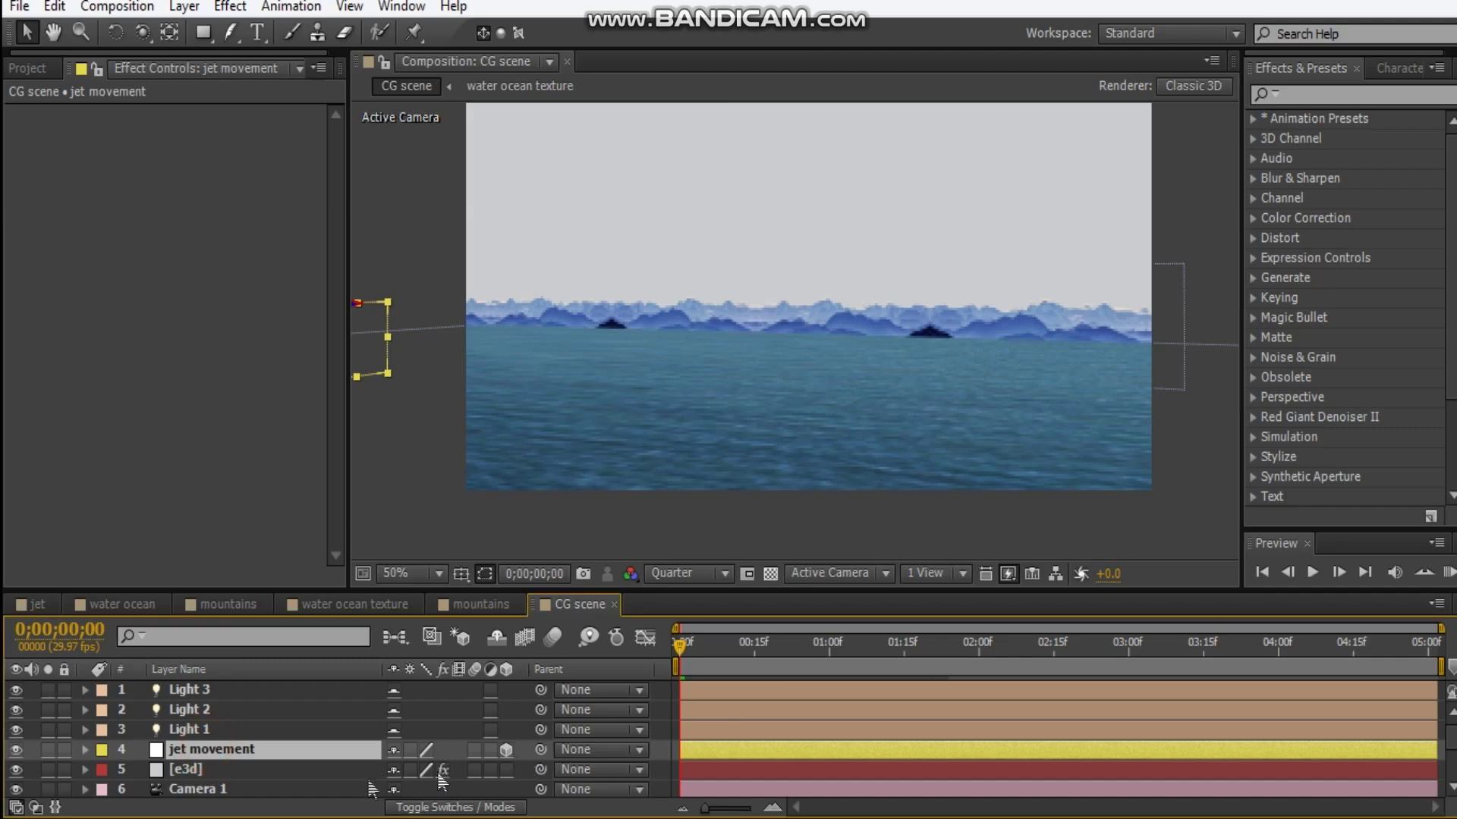
key(p)
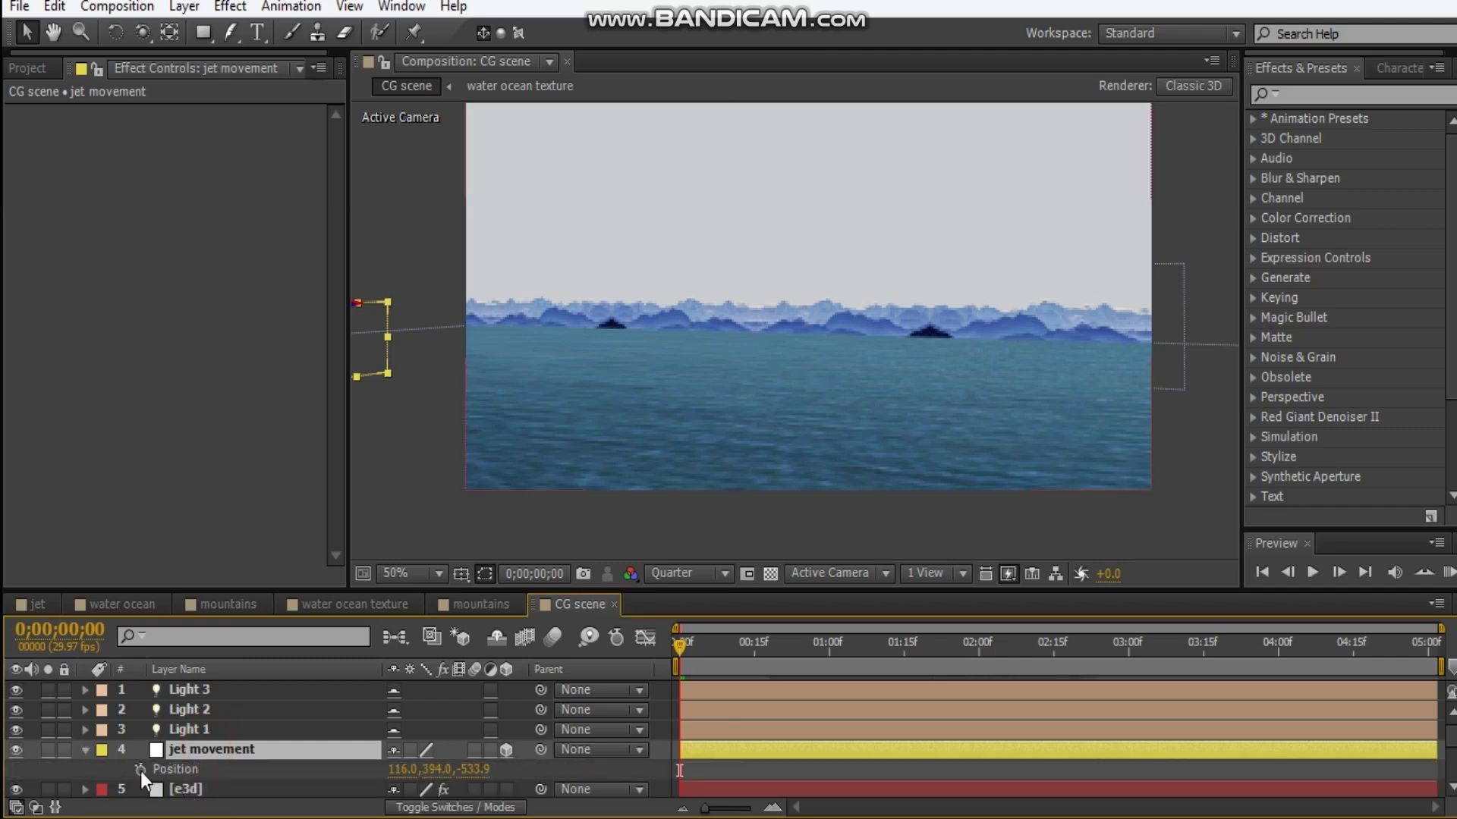
Step: Keyframe the jet movement null at 0;00;01;00 with the jet flown into frame, at position about 695, 394, -493
drag(682, 639, 904, 645)
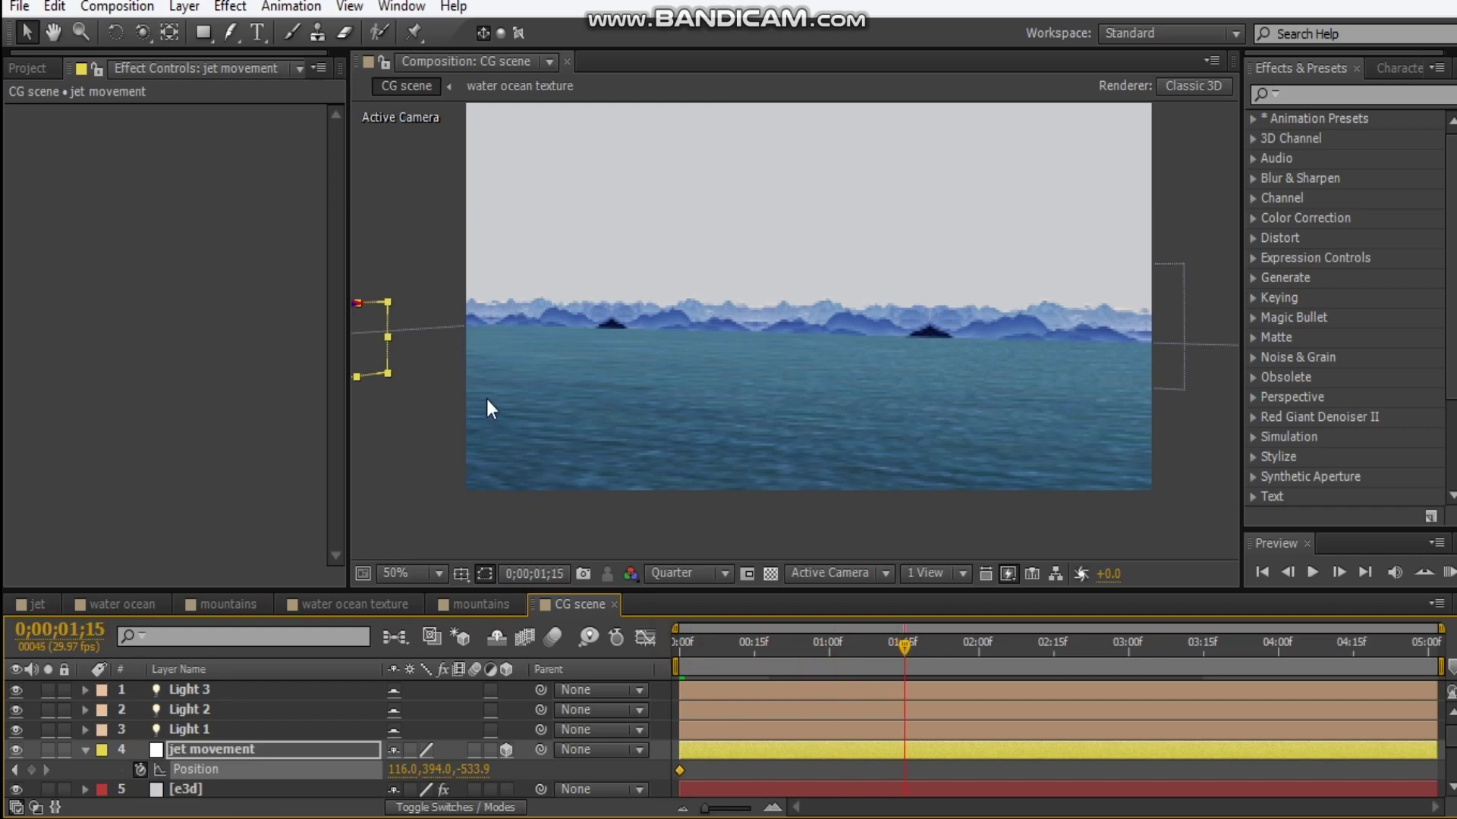
drag(480, 338, 627, 332)
click(827, 651)
drag(524, 319, 648, 358)
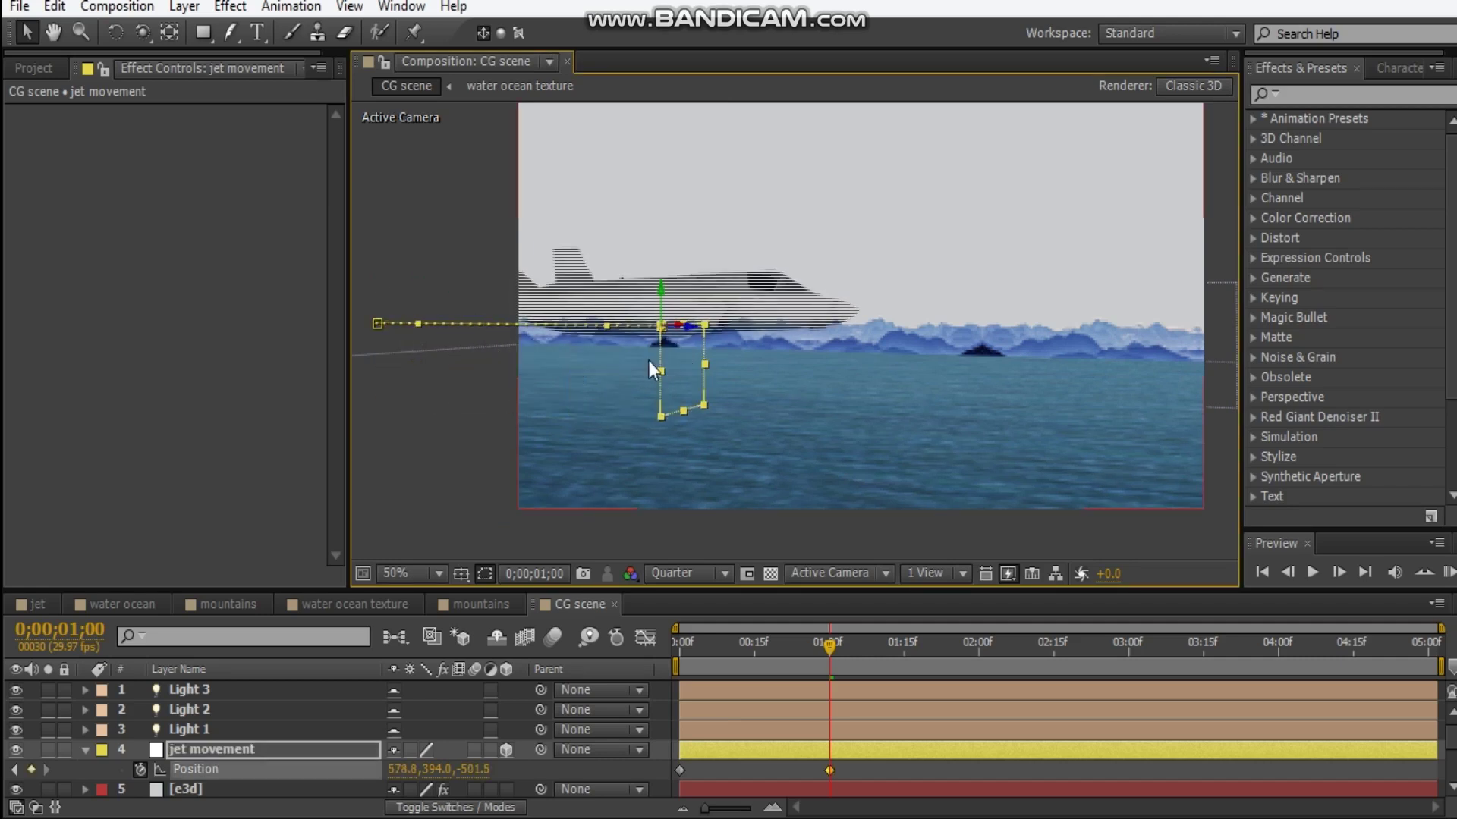
drag(689, 332, 853, 340)
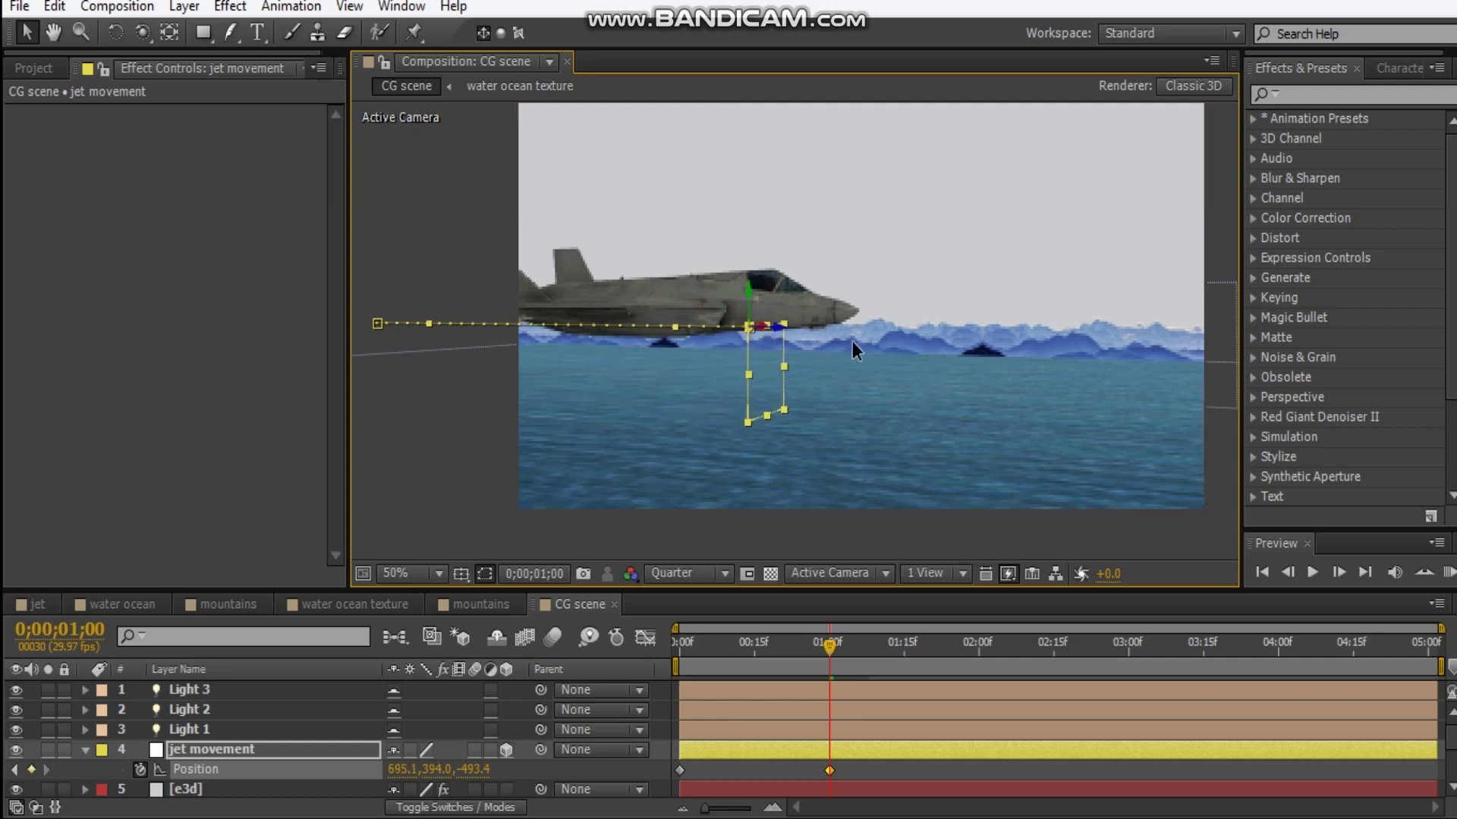
drag(953, 532, 831, 533)
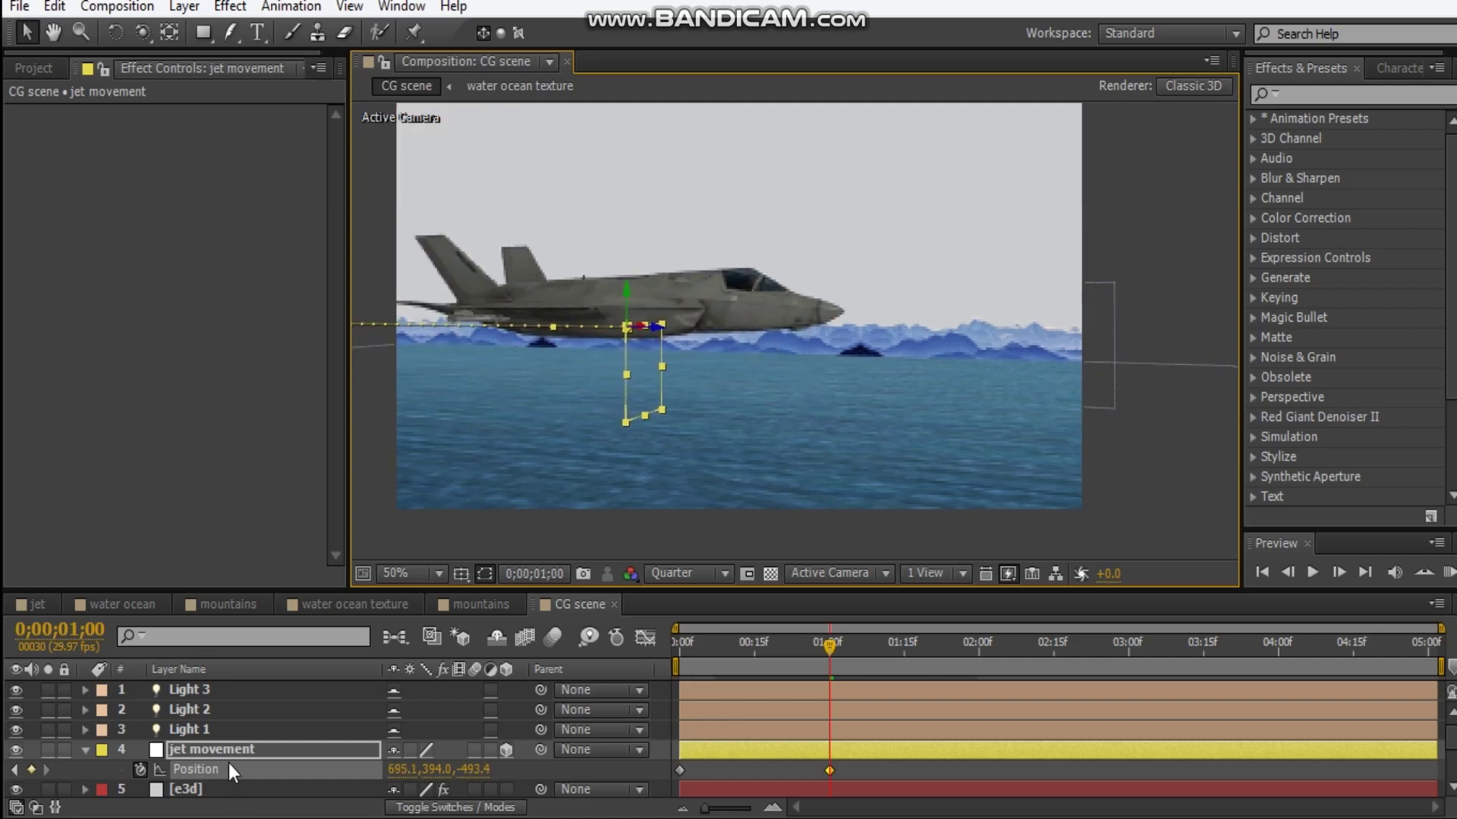
Step: Keyframe Camera 1's Point of Interest and Position at 0;00;00;00
scroll(279, 767, down, 3)
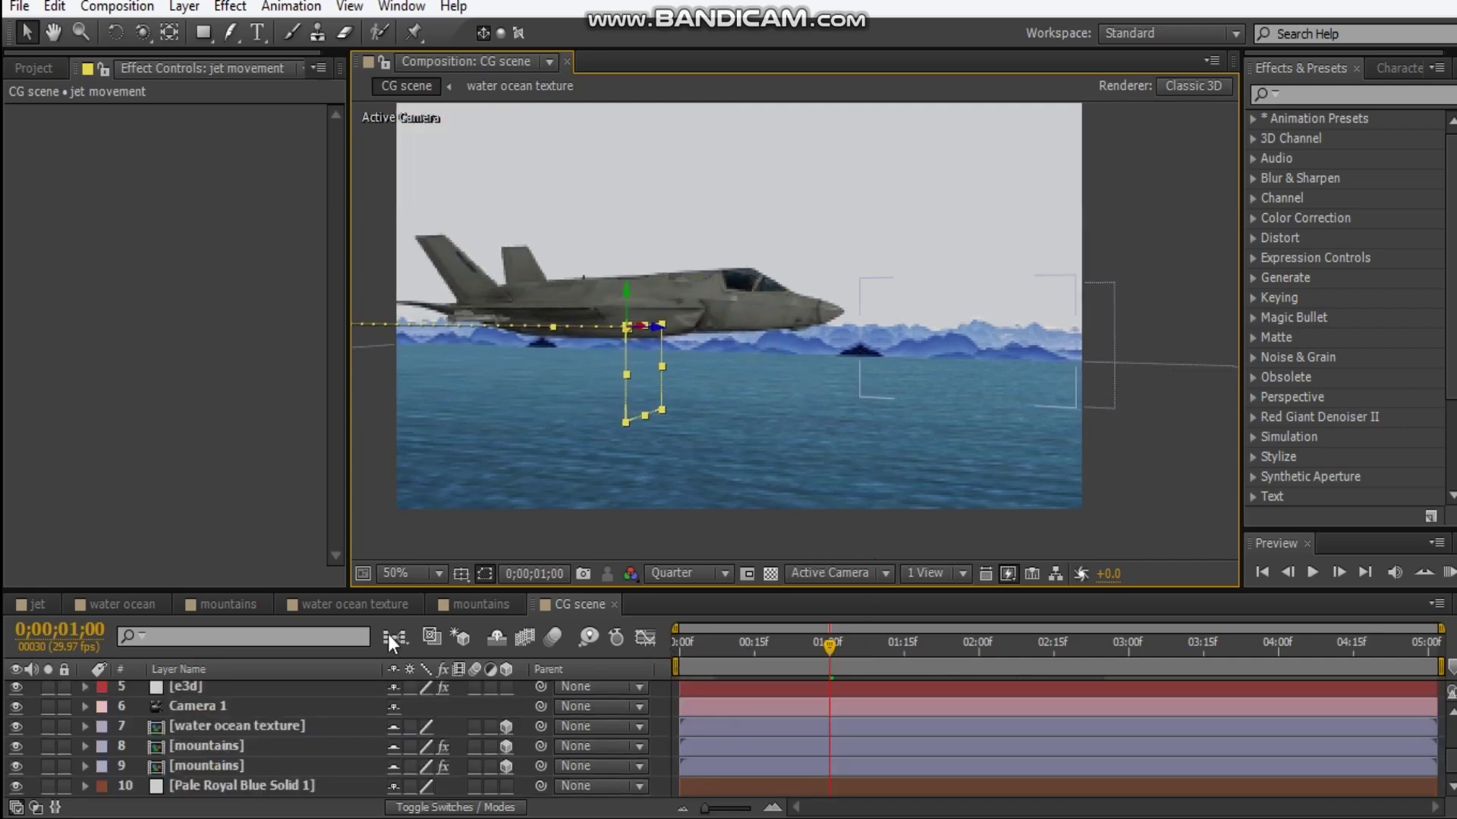
click(225, 704)
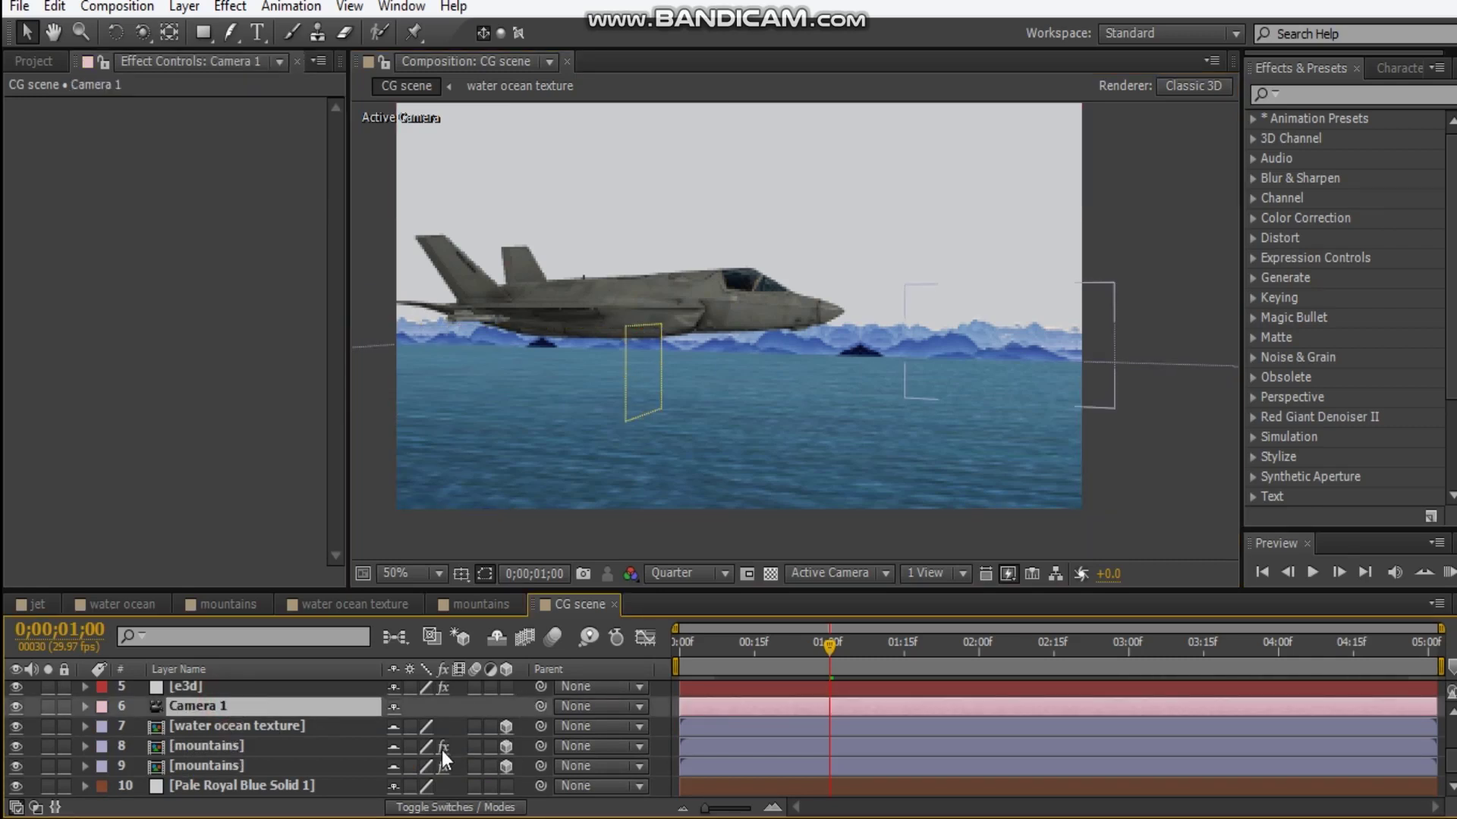
key(p)
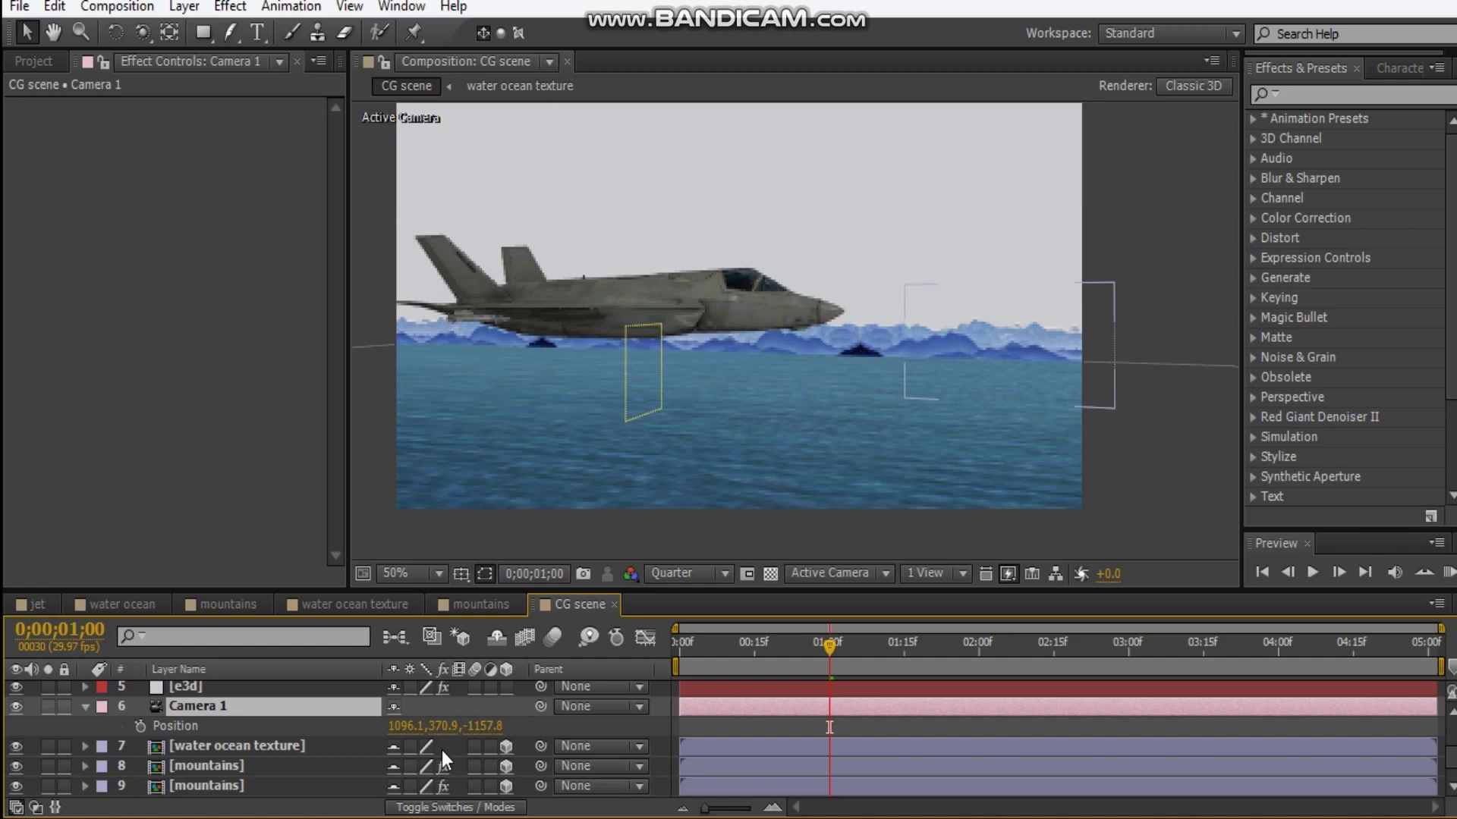
key(shift+a)
drag(772, 653, 677, 651)
click(140, 727)
click(141, 747)
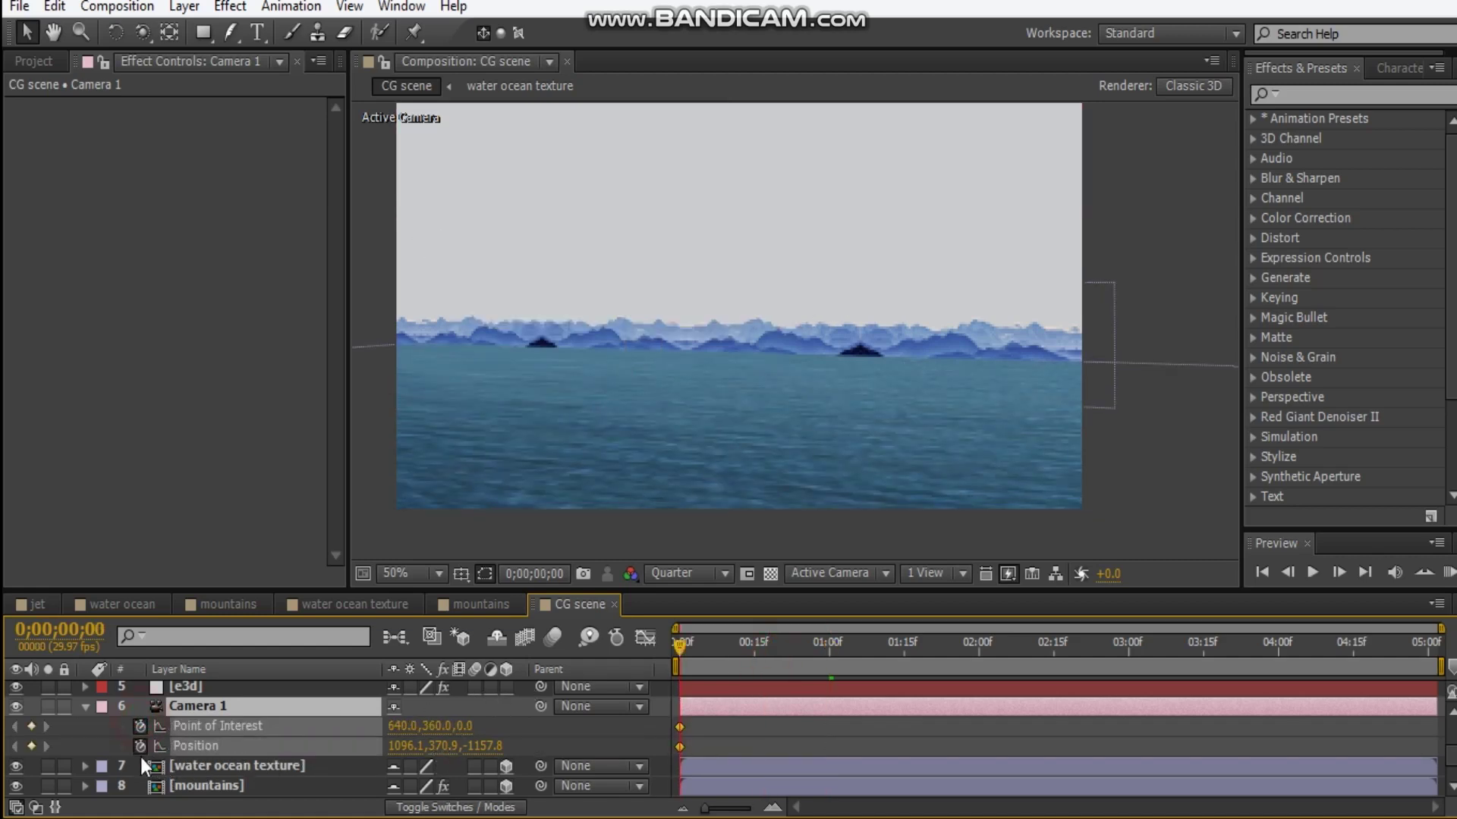
Step: Orbit the camera slightly around the jet at 0;00;01;00, then orbit it to a flatter side view at 0;00;02;00
scroll(803, 704, up, 3)
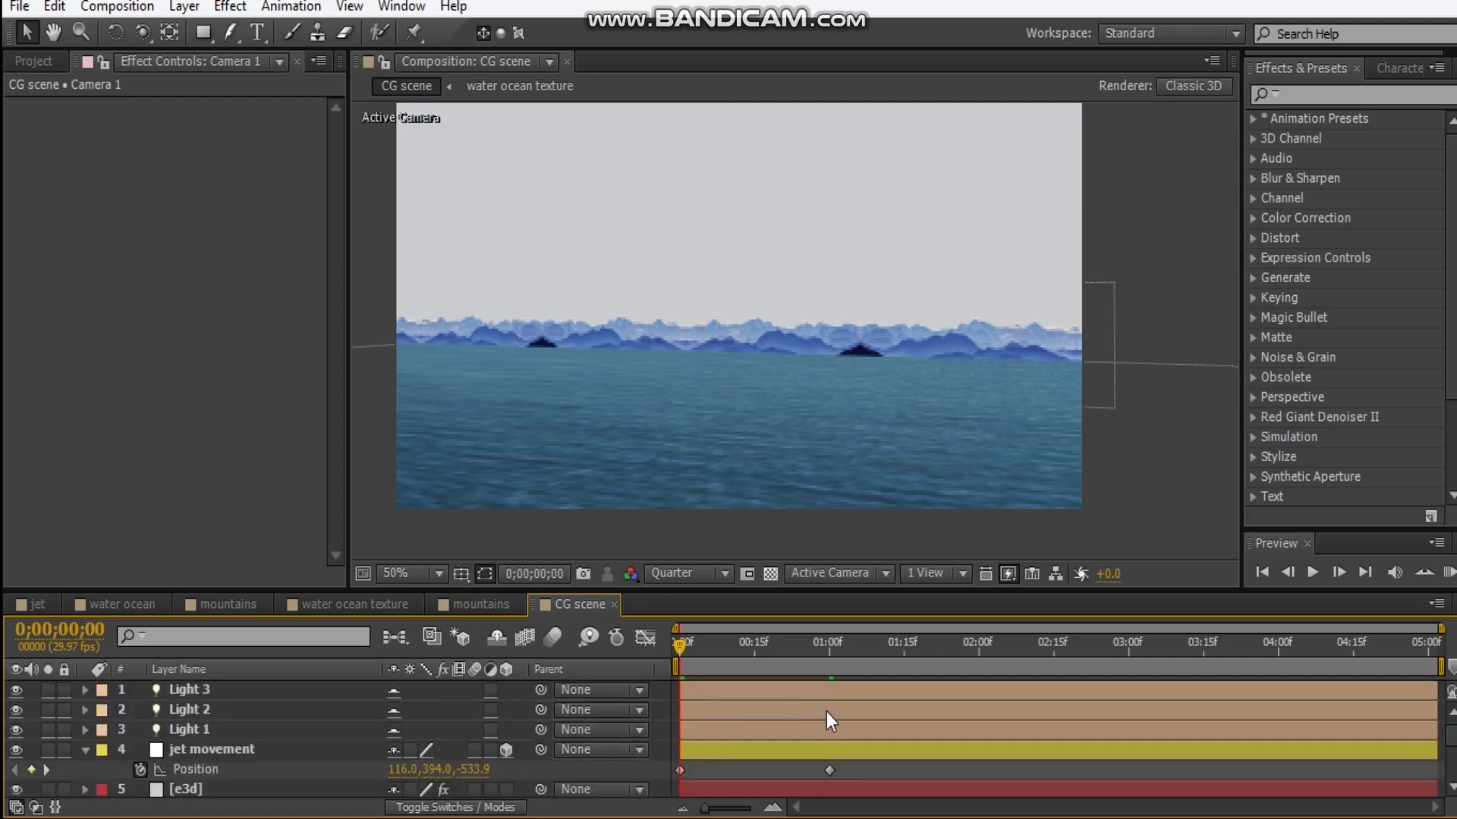
click(826, 645)
drag(825, 645, 830, 647)
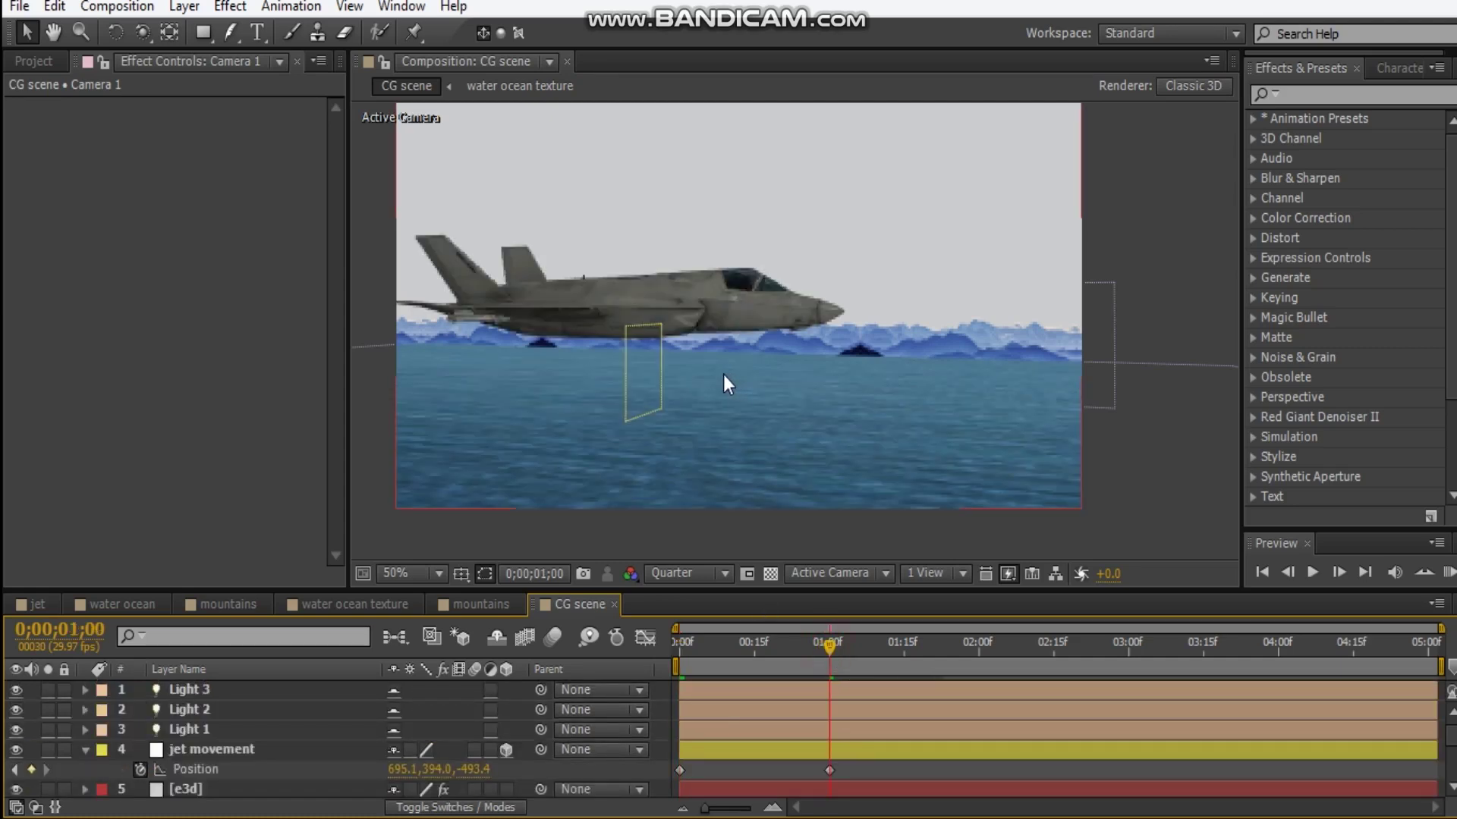
key(c)
drag(721, 373, 713, 371)
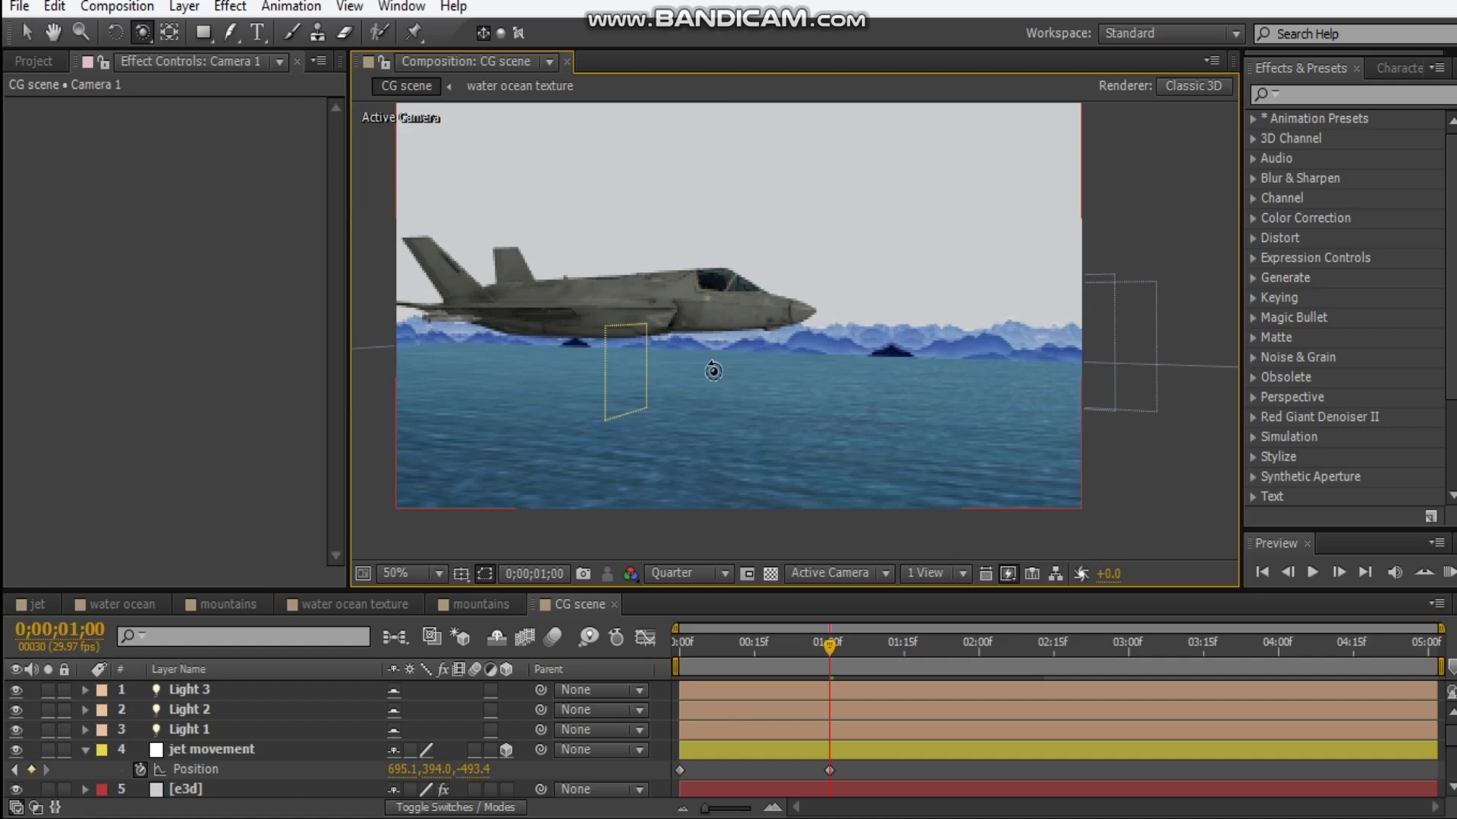
drag(831, 645, 980, 654)
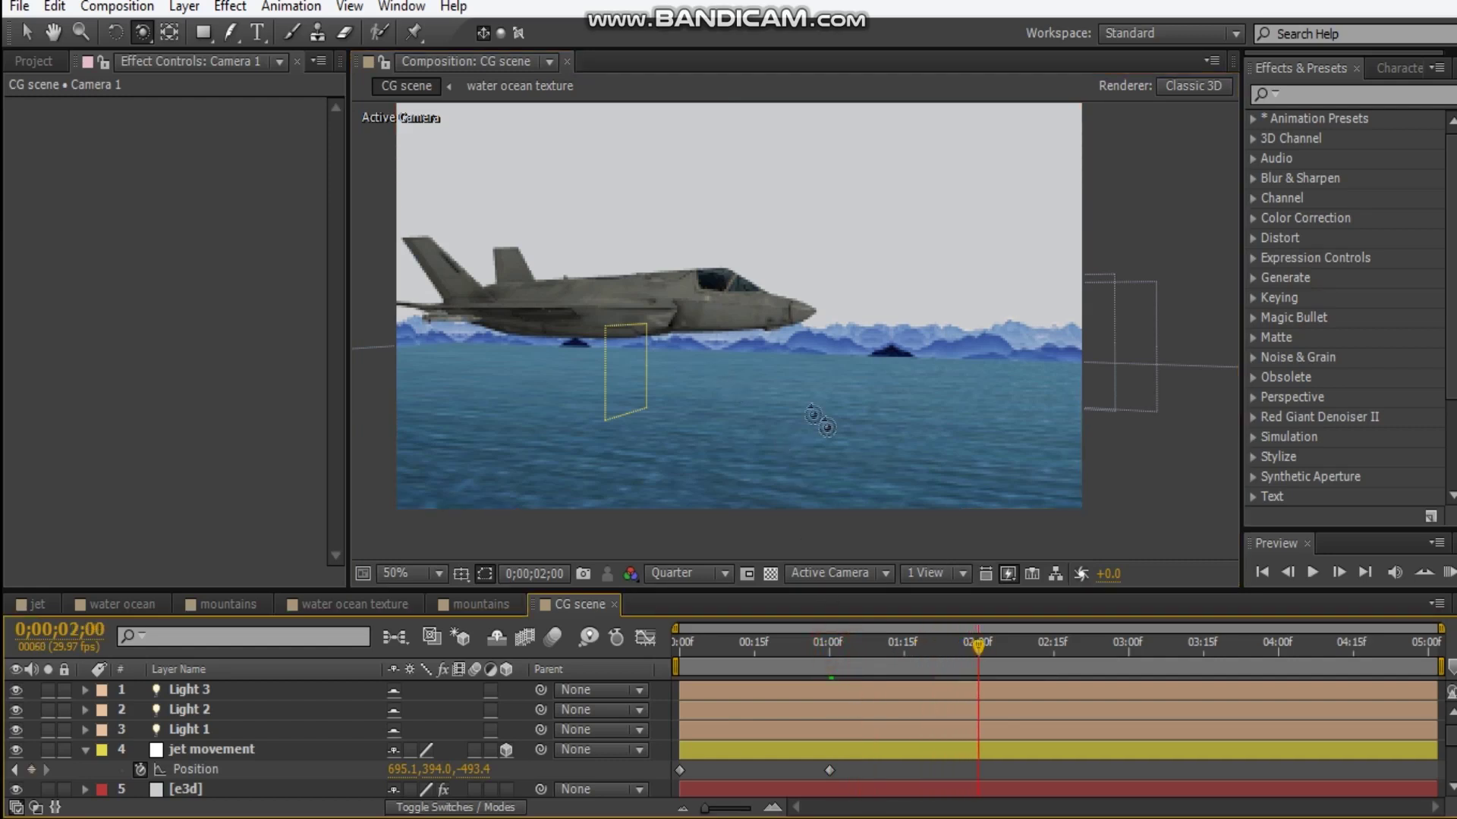
drag(744, 381, 787, 386)
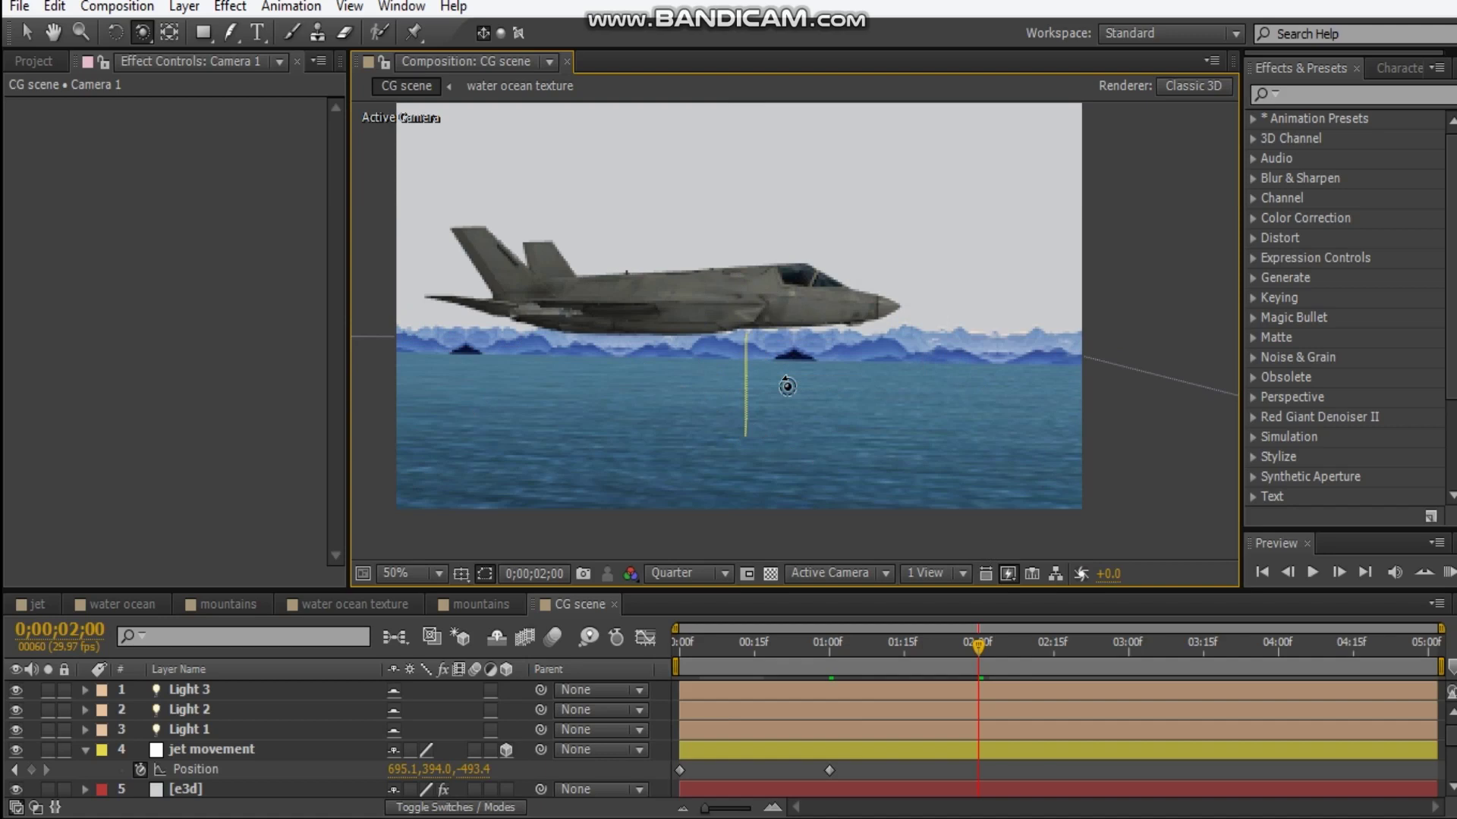
Step: At 0;00;02;00, move the jet movement null forward to about 992, 394, -473 and shift the camera to bring the jet back into frame
click(221, 749)
key(v)
drag(721, 327, 882, 346)
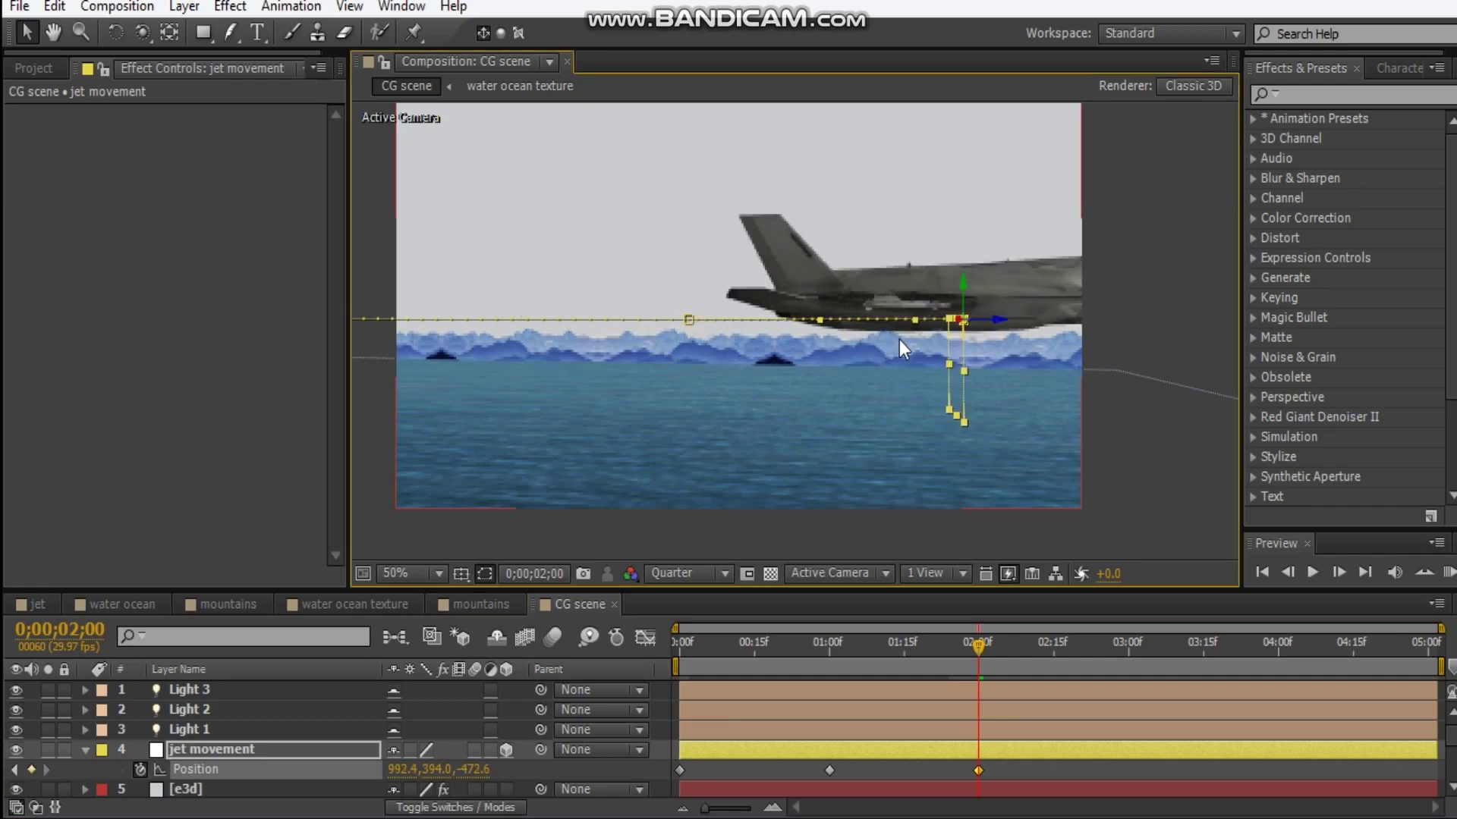
key(c)
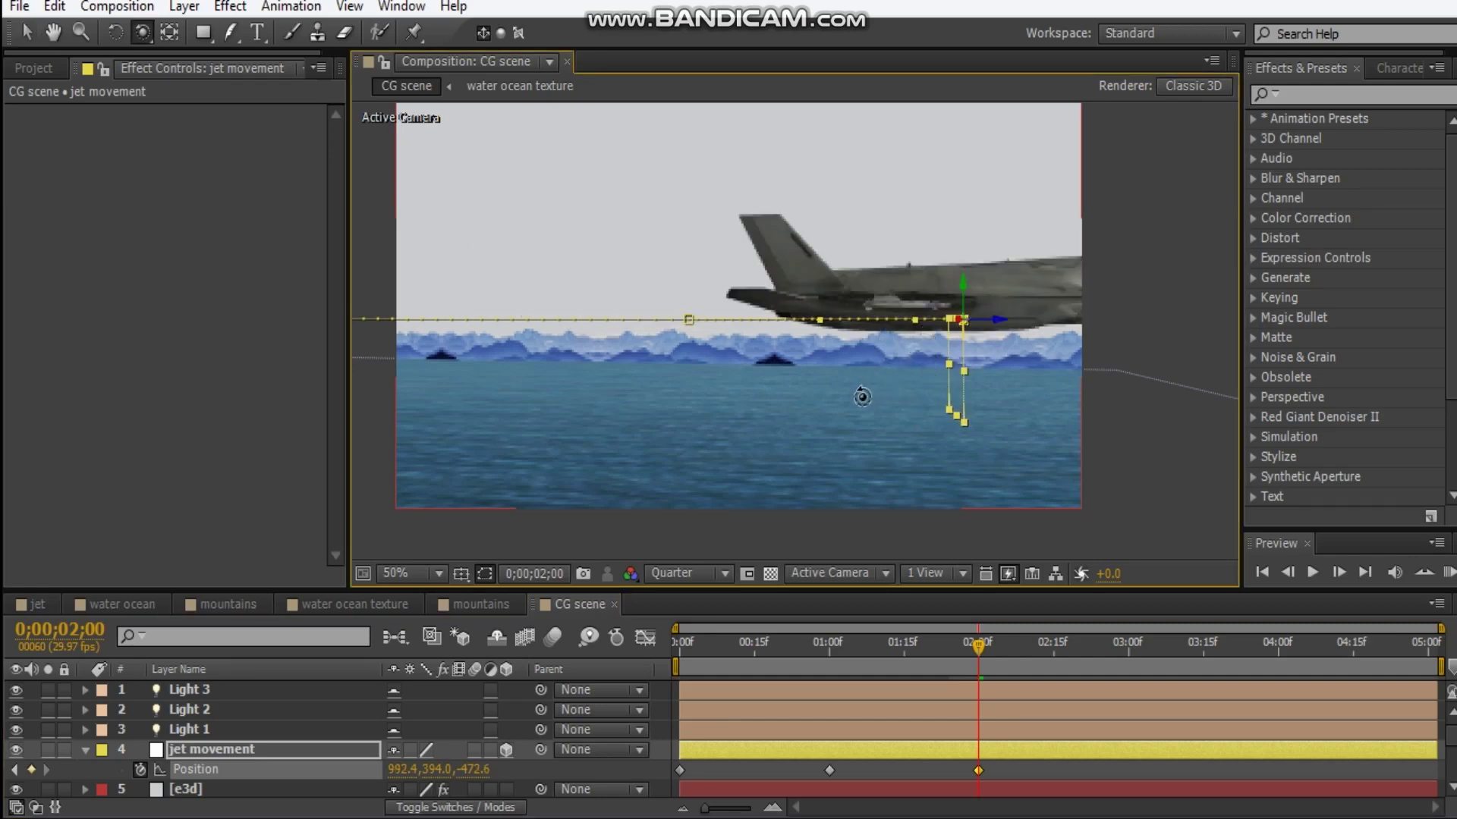
drag(862, 396, 797, 359)
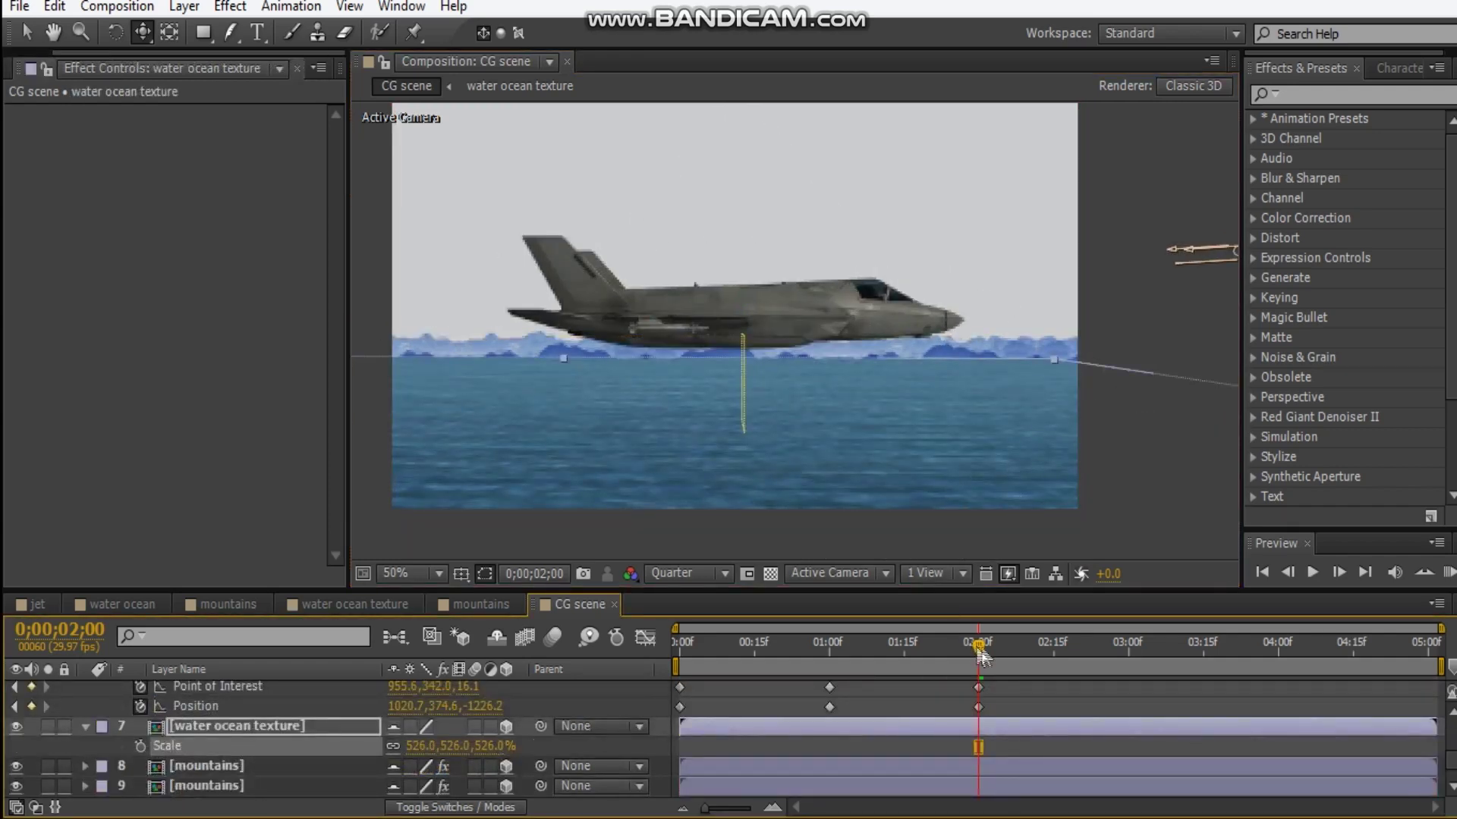
Step: Scale the water ocean texture to 526% and keyframe an adjusted camera view of the jet at 0;00;03;15
drag(987, 648, 1204, 645)
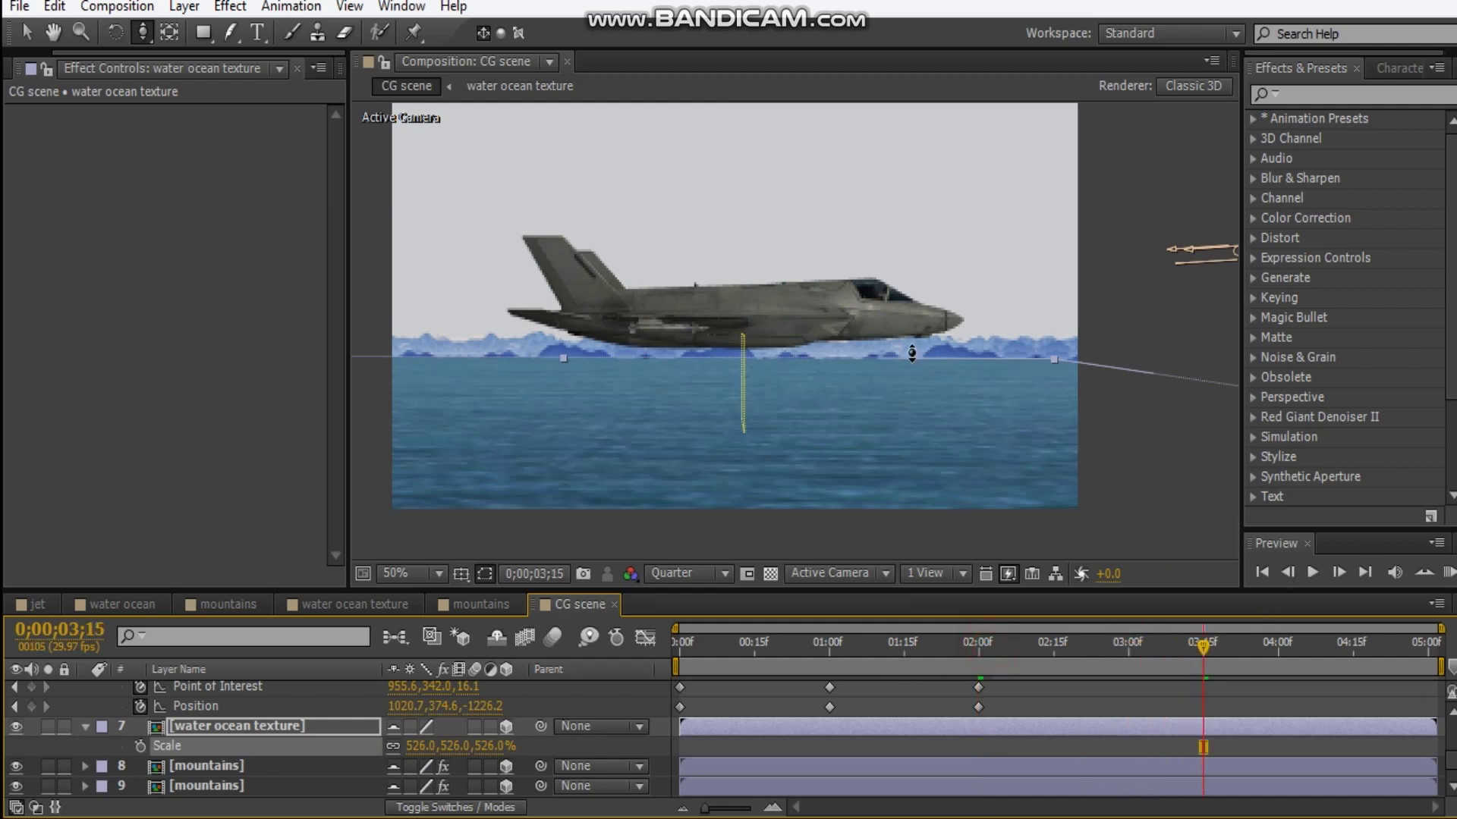
key(c)
key(c)
drag(916, 348, 933, 347)
Step: Keyframe the camera at 0;00;05;01, moved to position about 846, 373, -1227 with point of interest about 1040, 308, 1
drag(1203, 646, 1432, 647)
key(c)
drag(966, 348, 916, 365)
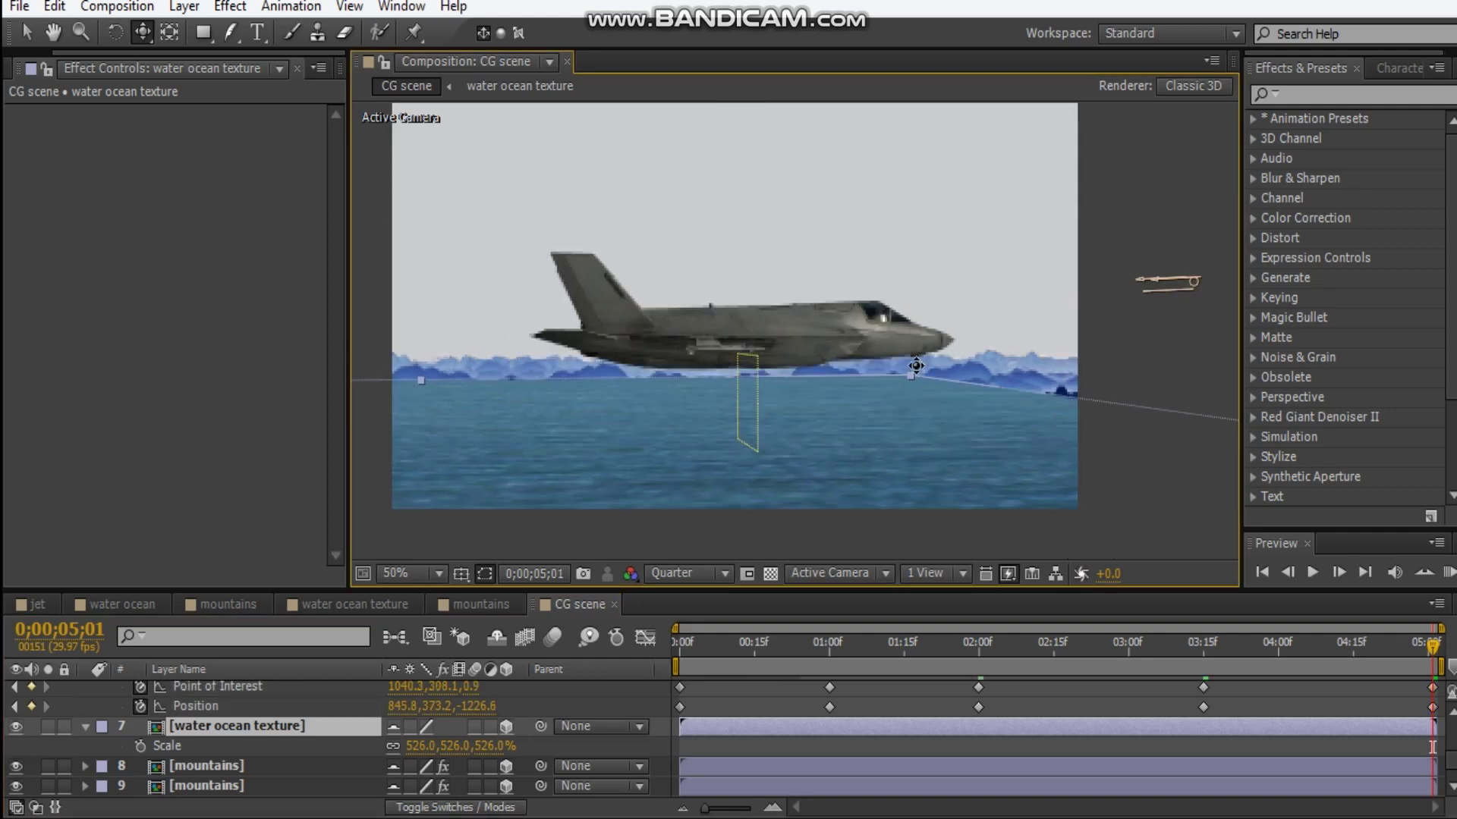
Step: Preview the scene's camera and jet animation from the first frame
scroll(657, 407, down, 2)
scroll(663, 402, up, 2)
key(v)
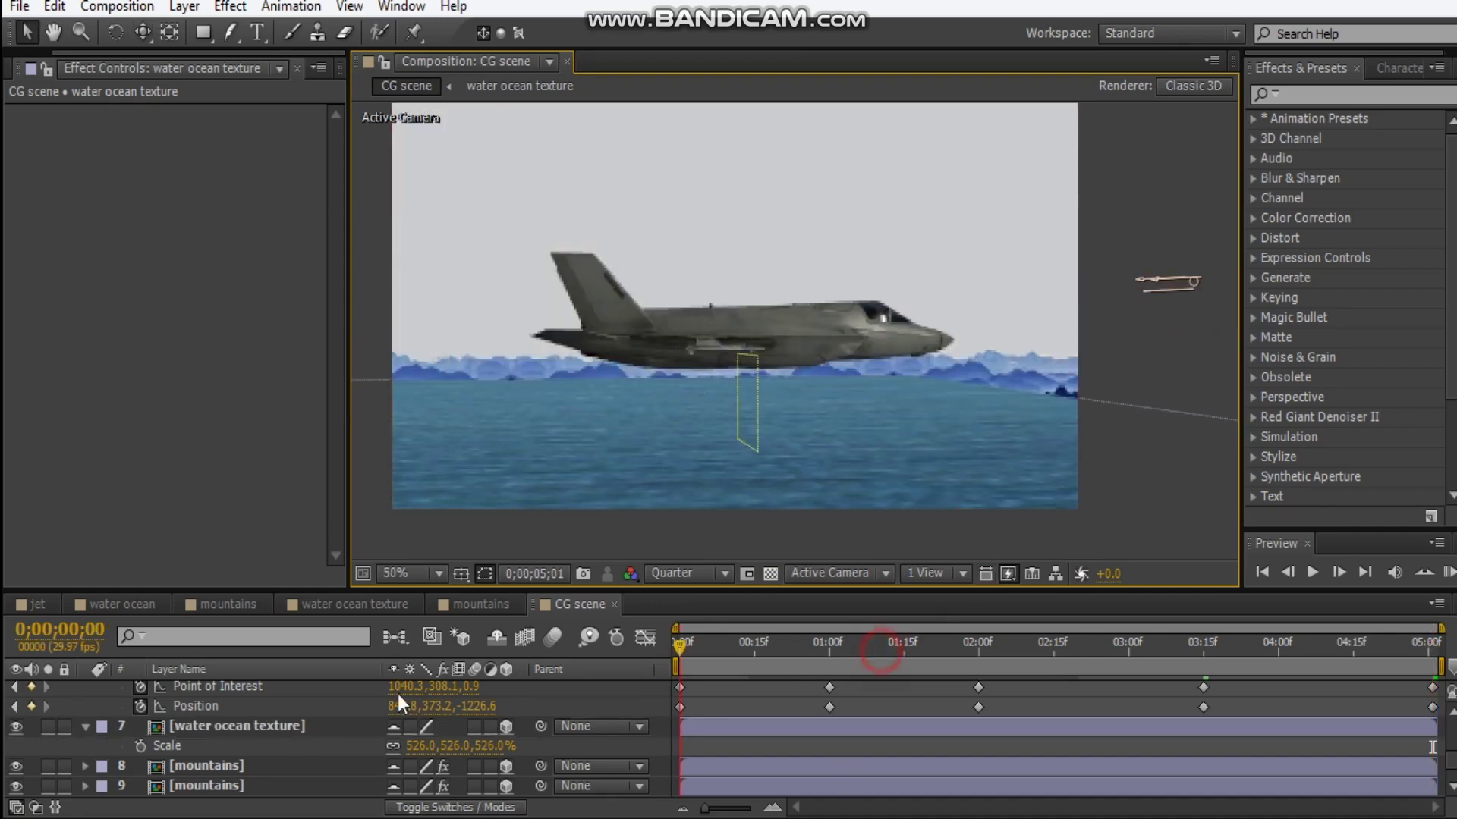
key(Home)
key(KP_0)
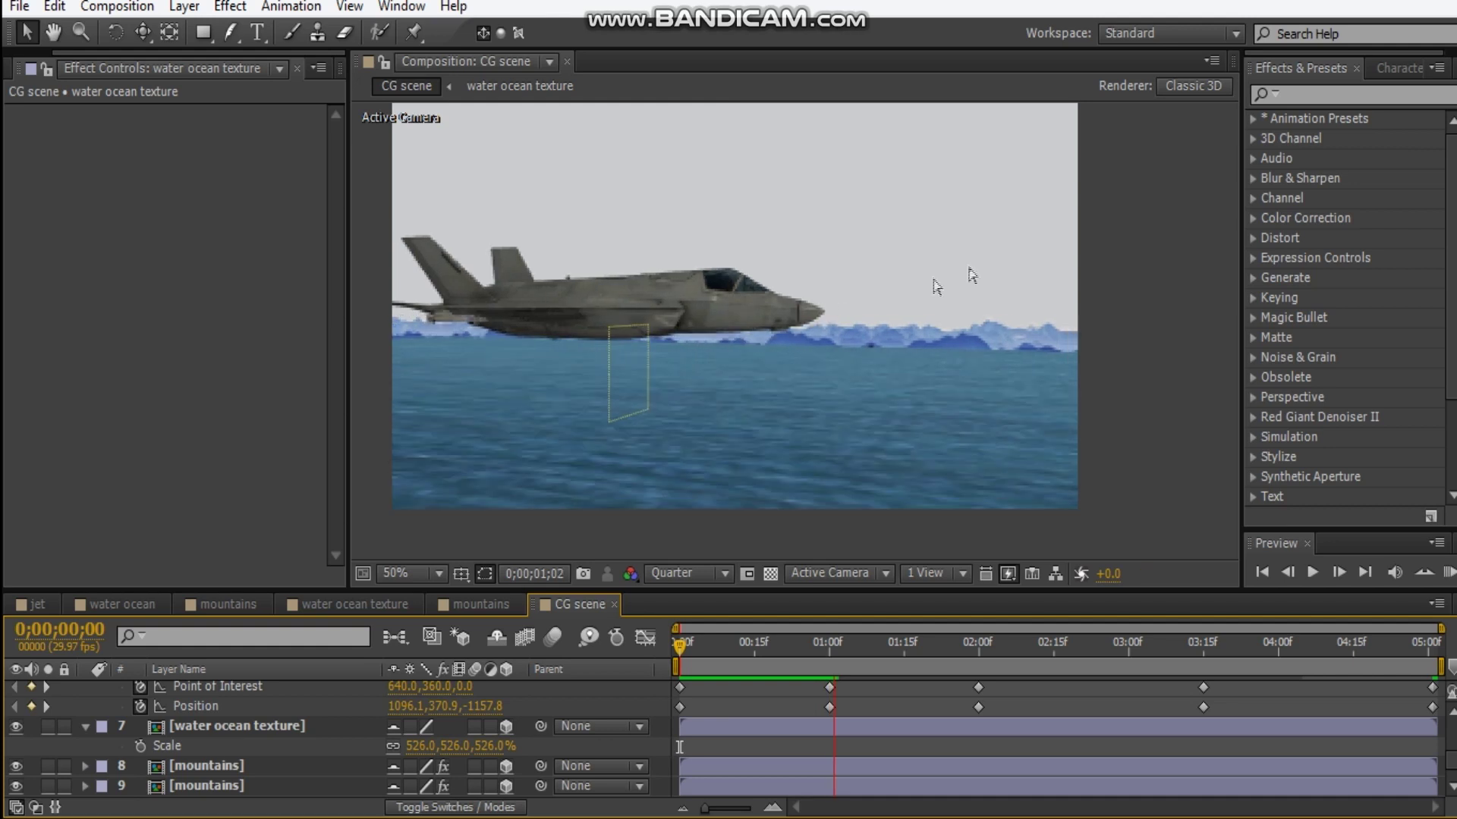
click(833, 707)
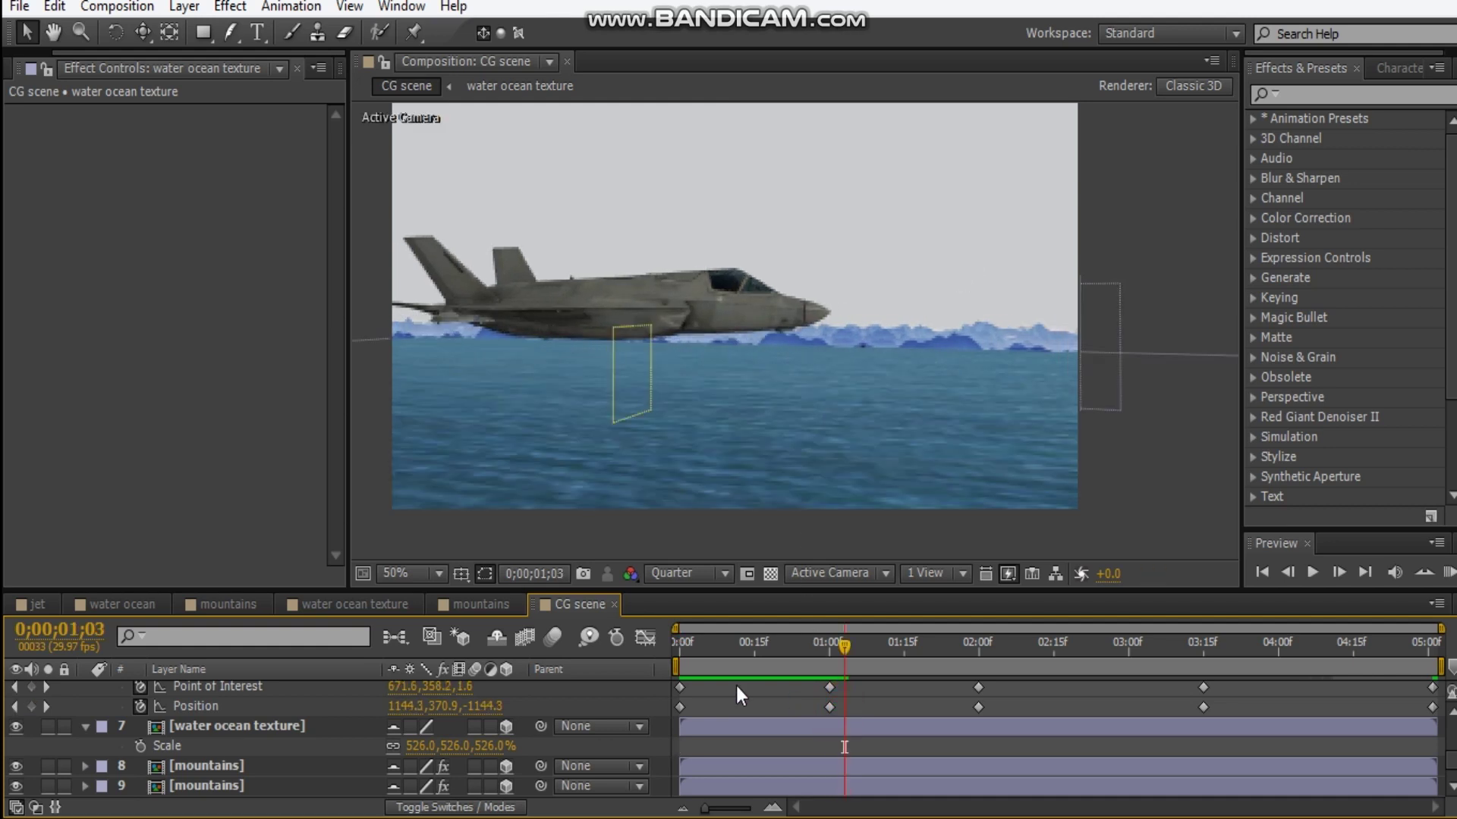
Step: Keyframe the jet movement null's orientation at 0;00;00;00, banking it to 155° on Z at 0;00;00;14 and 185° at 0;00;01;00
scroll(285, 741, up, 5)
click(207, 751)
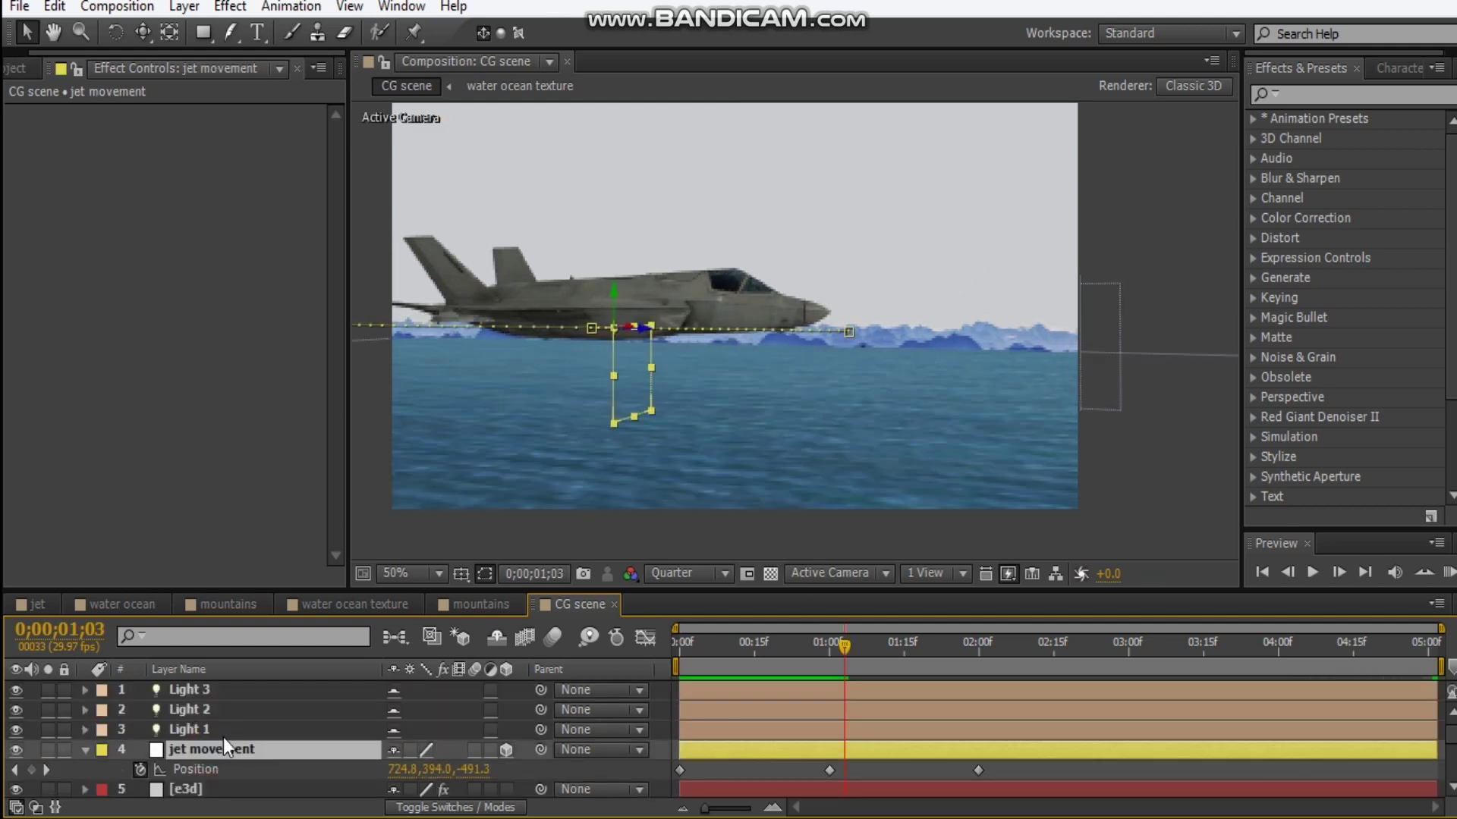
key(r)
scroll(243, 727, down, 1)
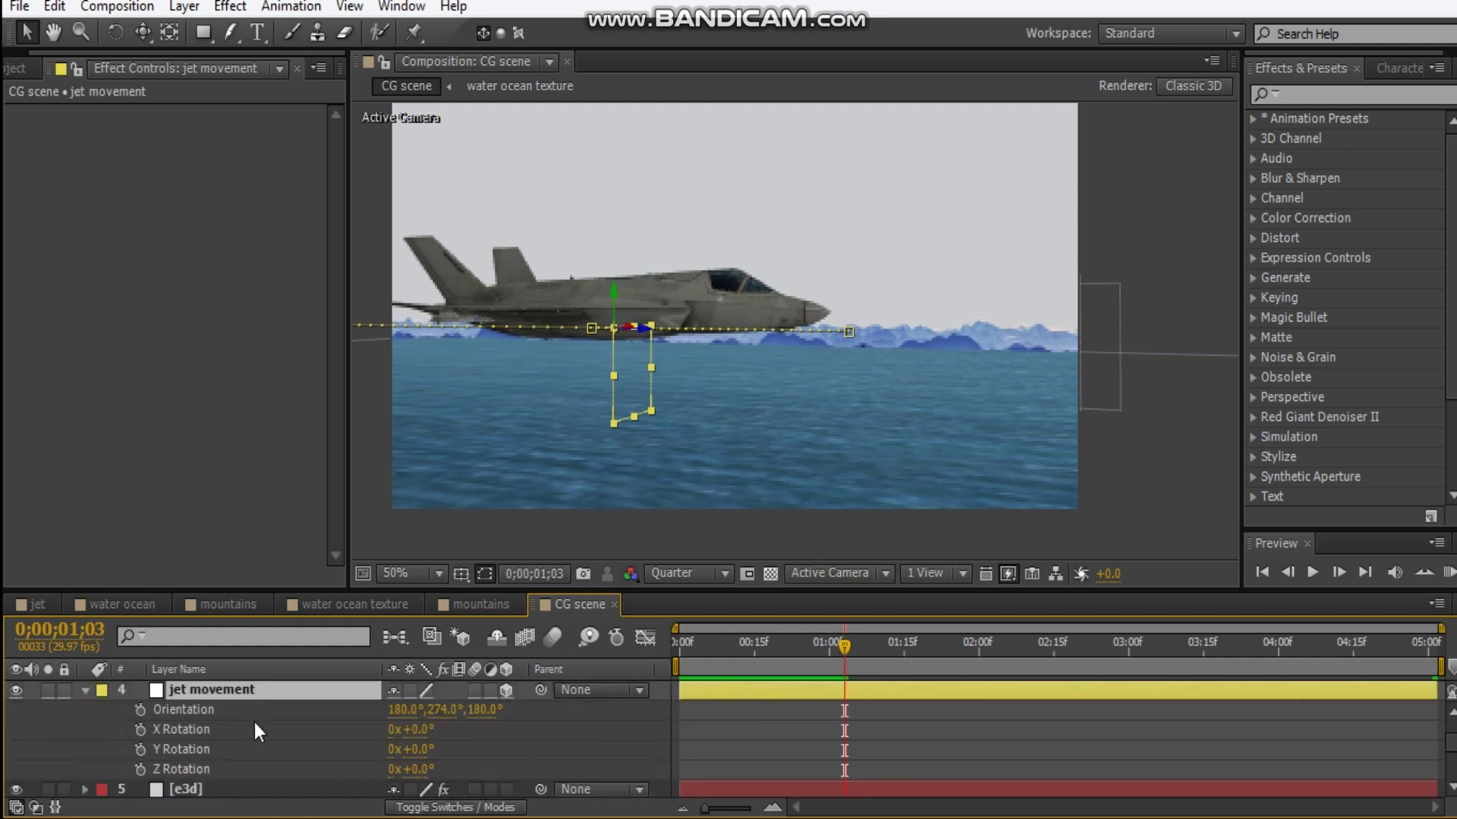
key(shift+p)
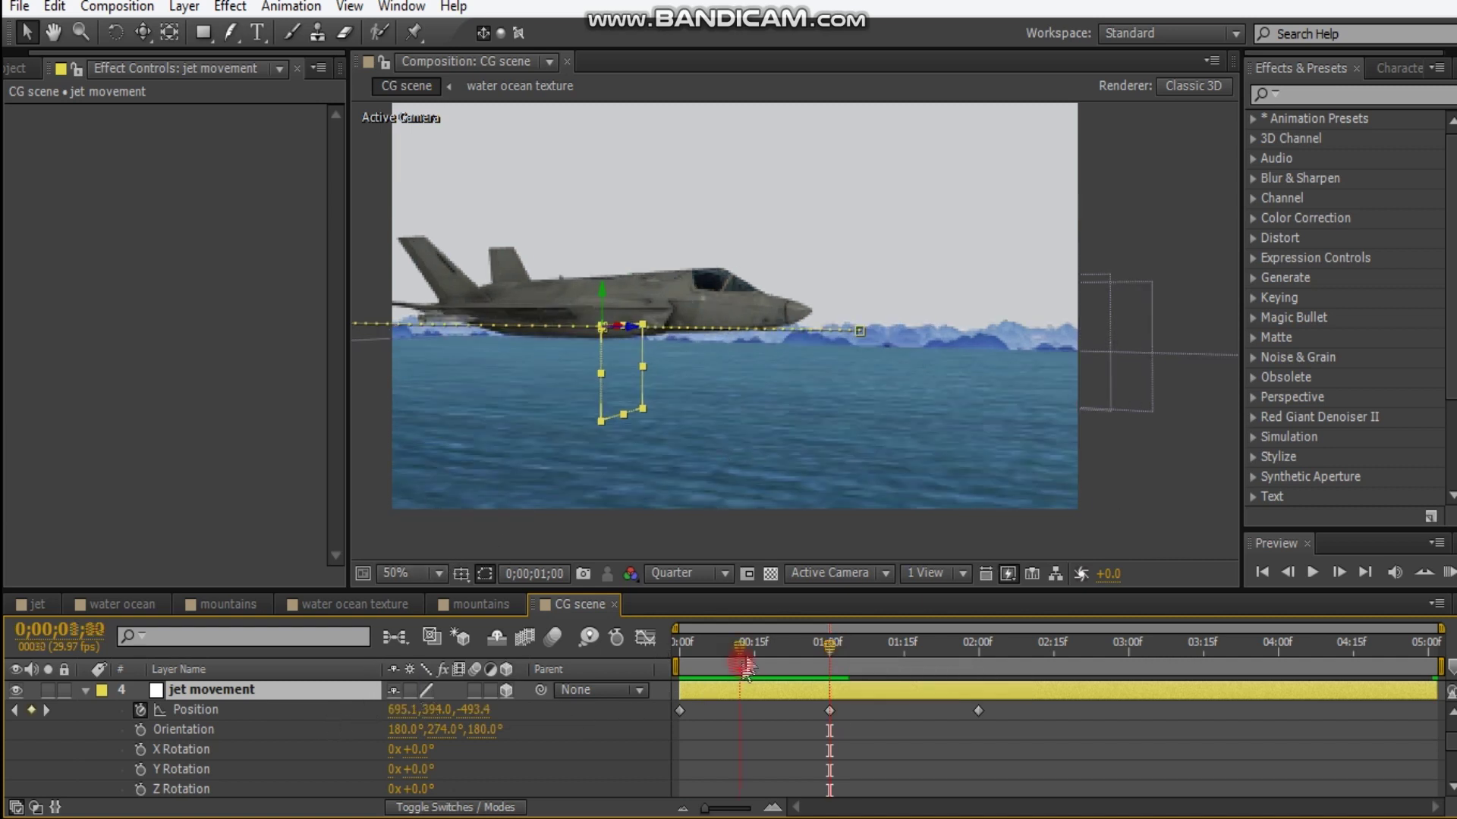
click(748, 666)
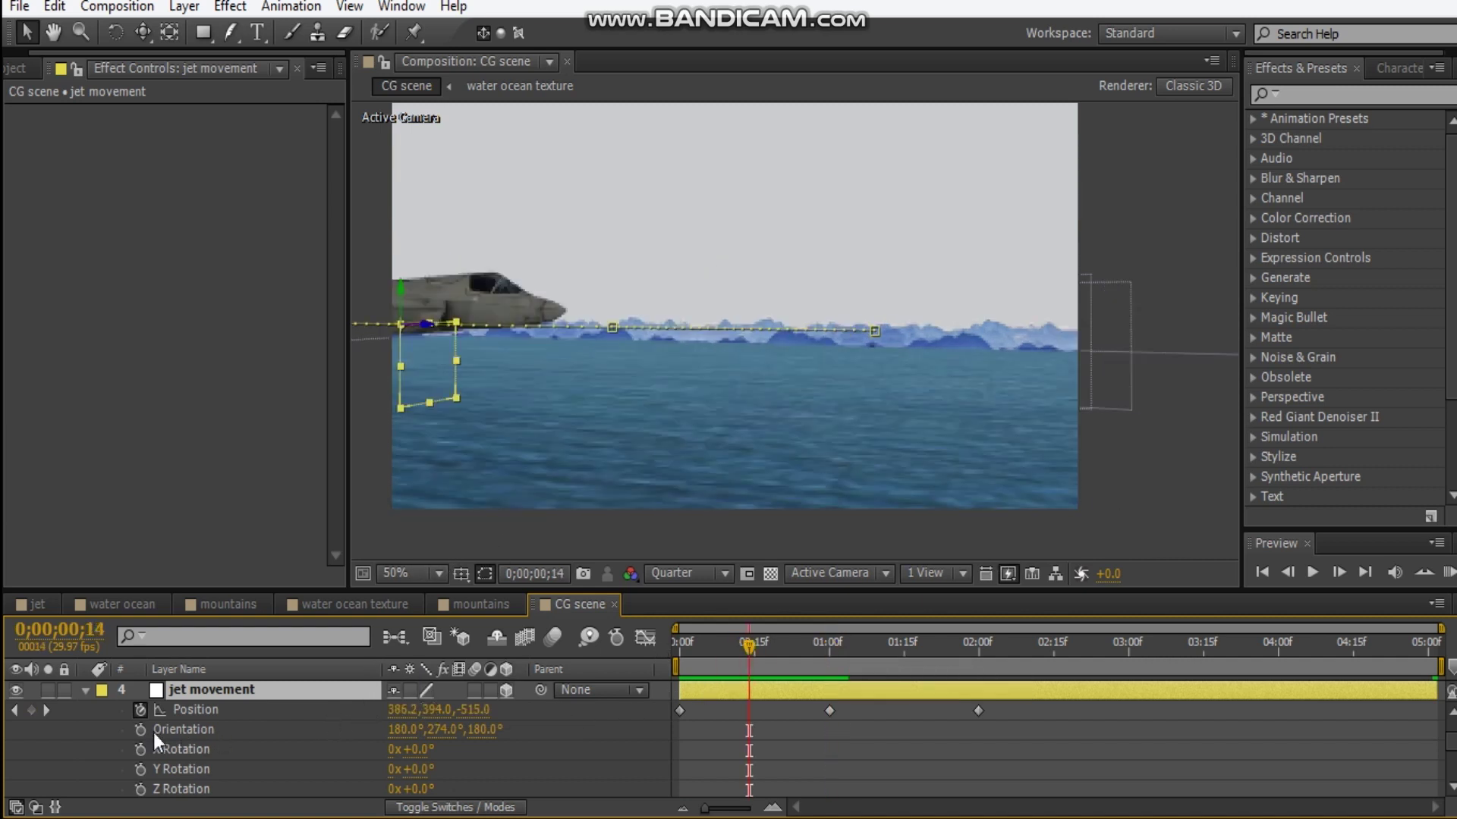
click(139, 729)
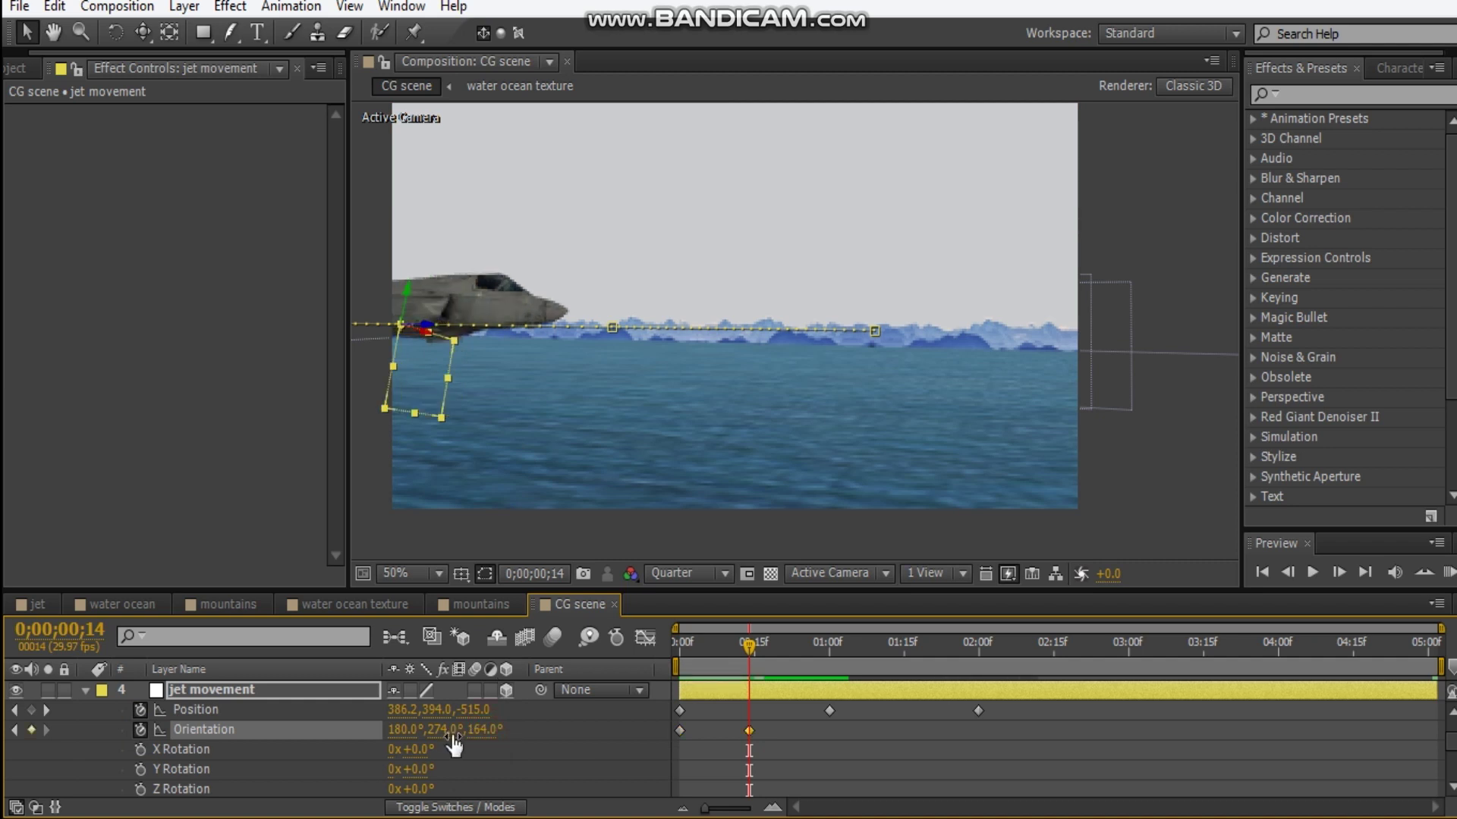
drag(472, 730, 483, 730)
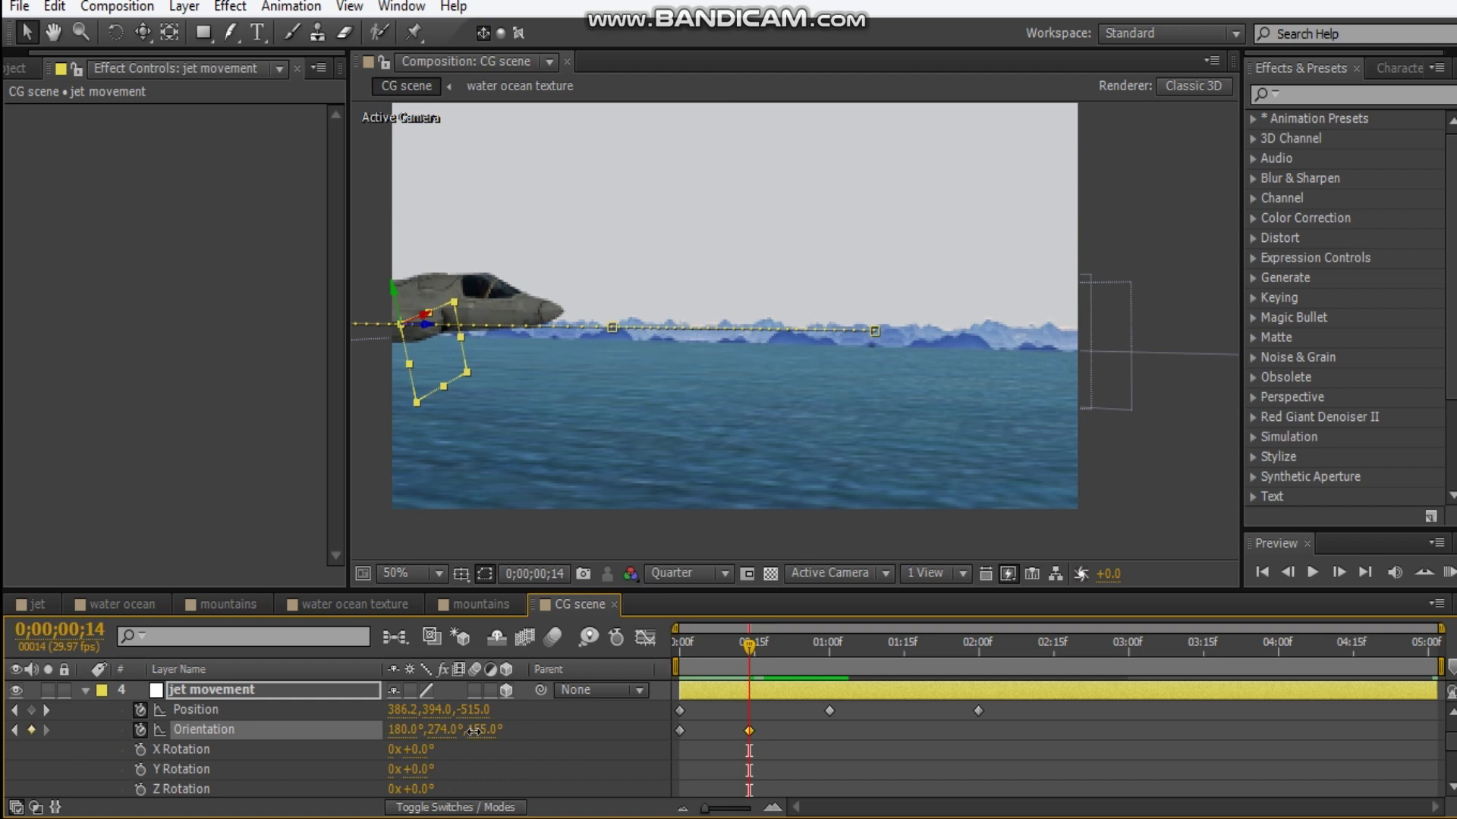
click(827, 649)
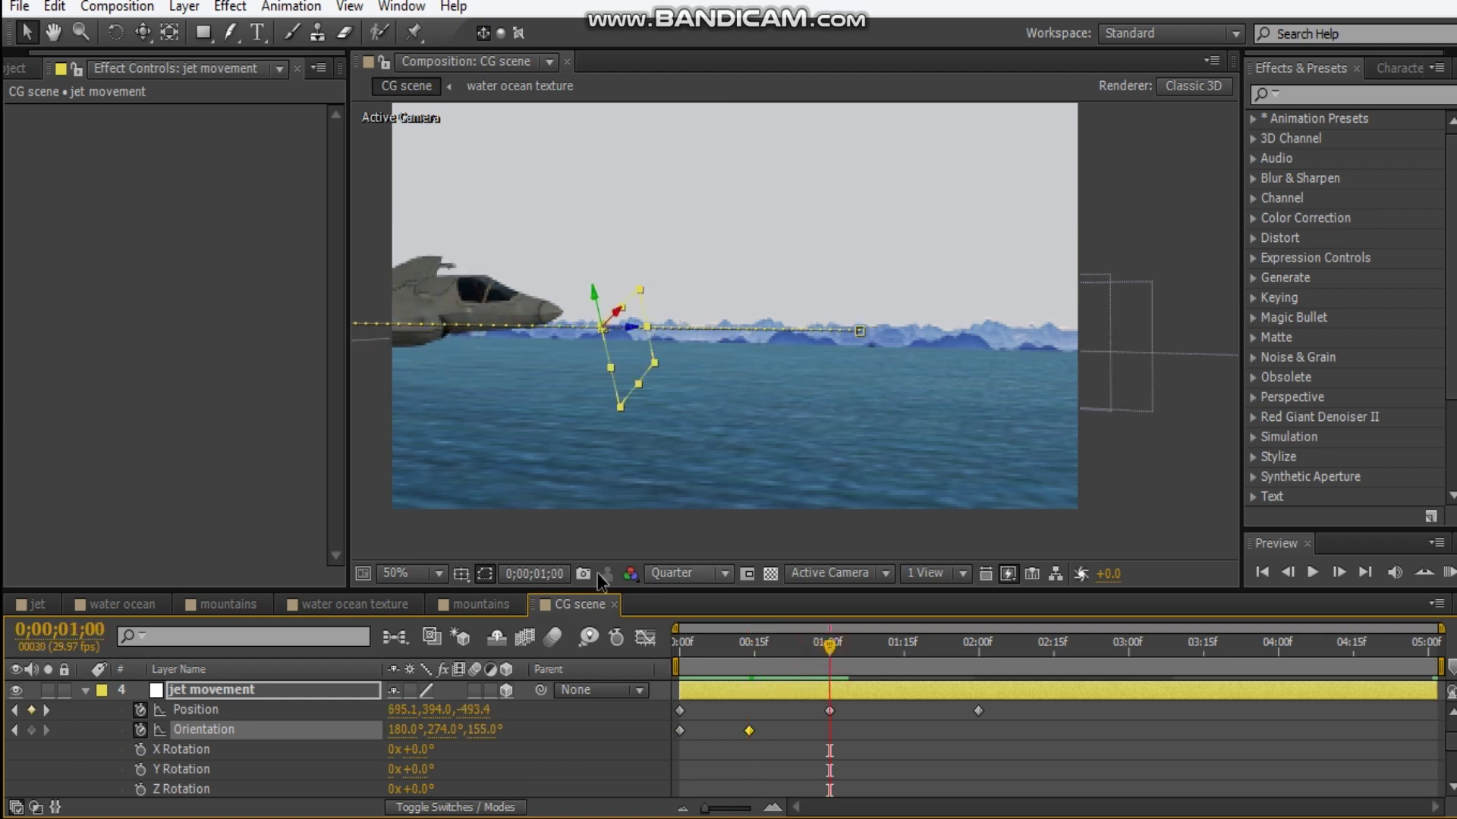
drag(493, 730, 499, 733)
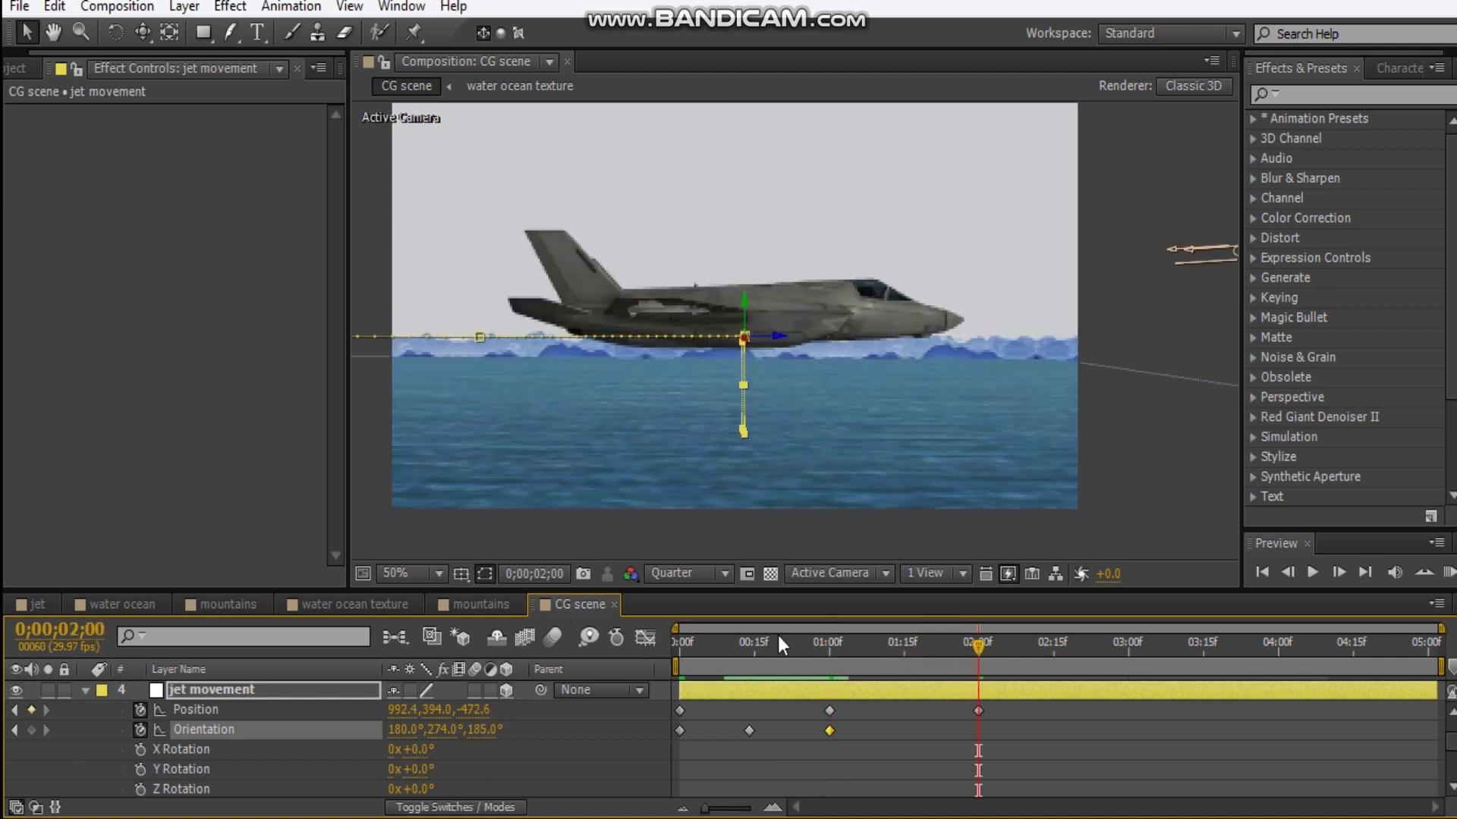
Step: At 0;00;02;00, bank the jet movement null to 163° on Z and move it to about 982, 383, -328
mouse_move(492, 724)
mouse_down()
mouse_move(457, 731)
mouse_move(470, 726)
mouse_up()
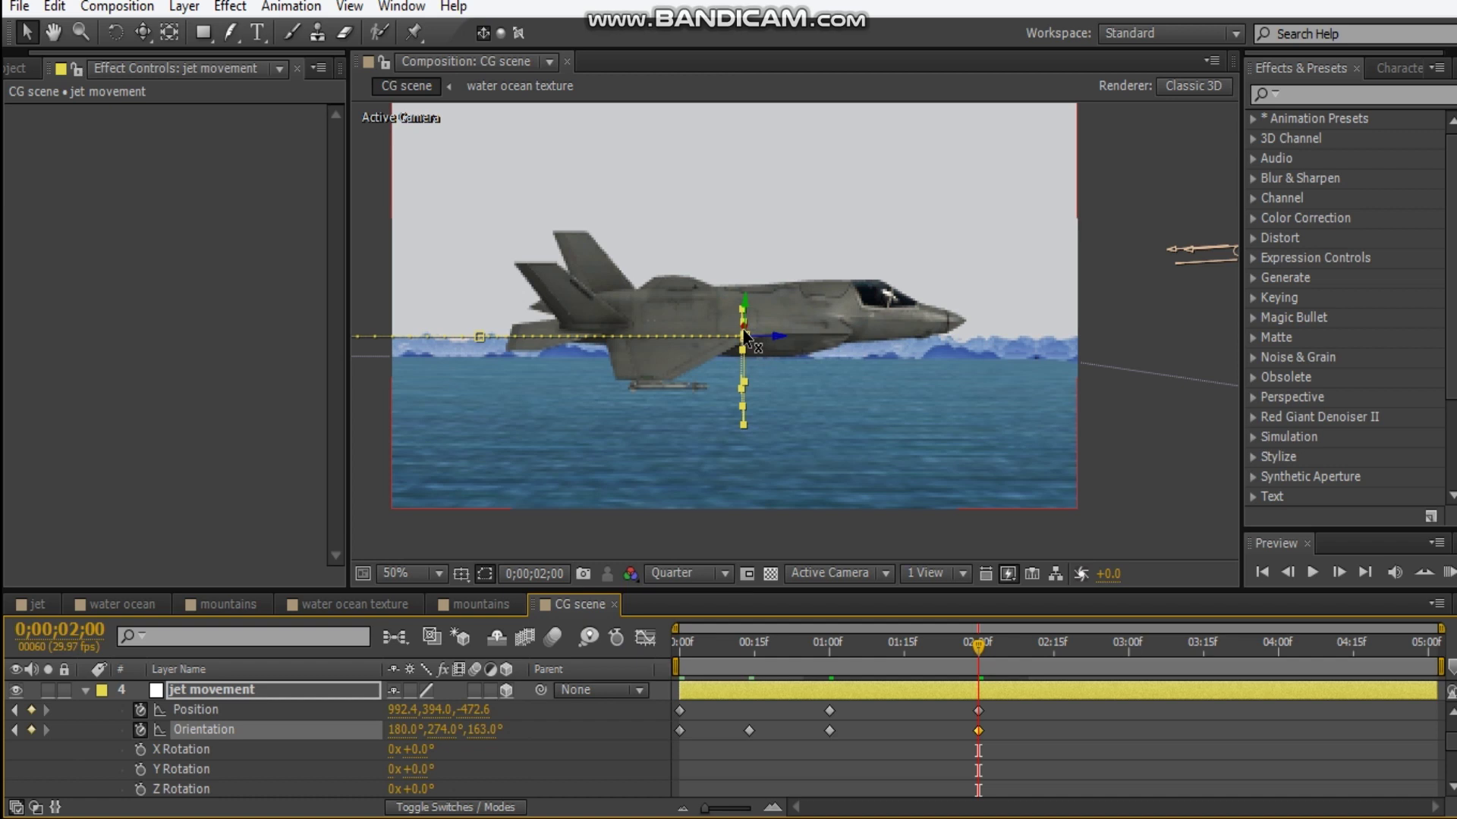
mouse_move(745, 336)
mouse_down()
mouse_move(751, 259)
mouse_move(746, 351)
mouse_up()
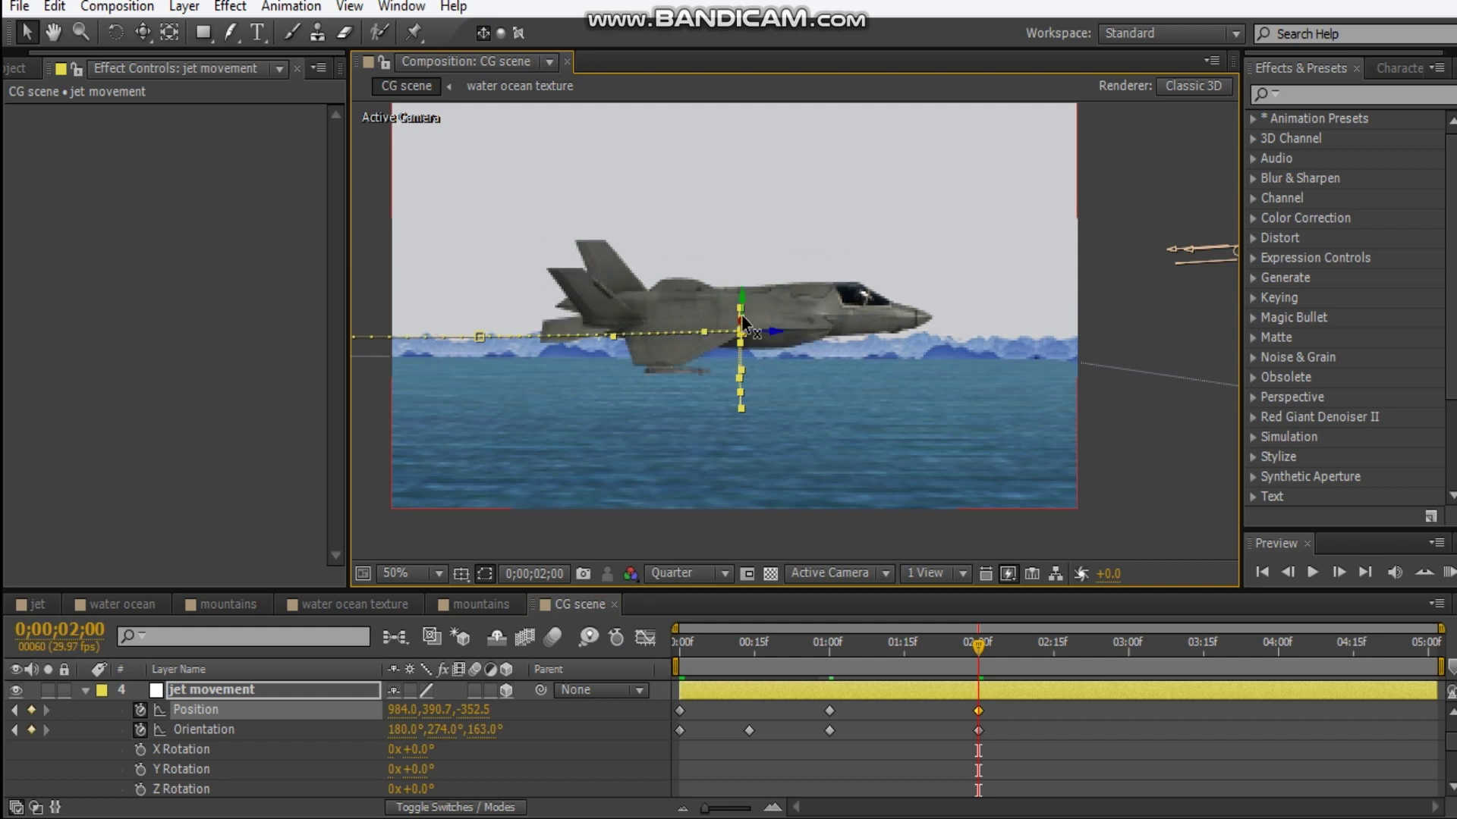
drag(741, 330, 740, 323)
Step: At 0;00;03;01, move the jet movement null closer to about 990, 419, -444 and level its Z orientation to 184°
click(1133, 646)
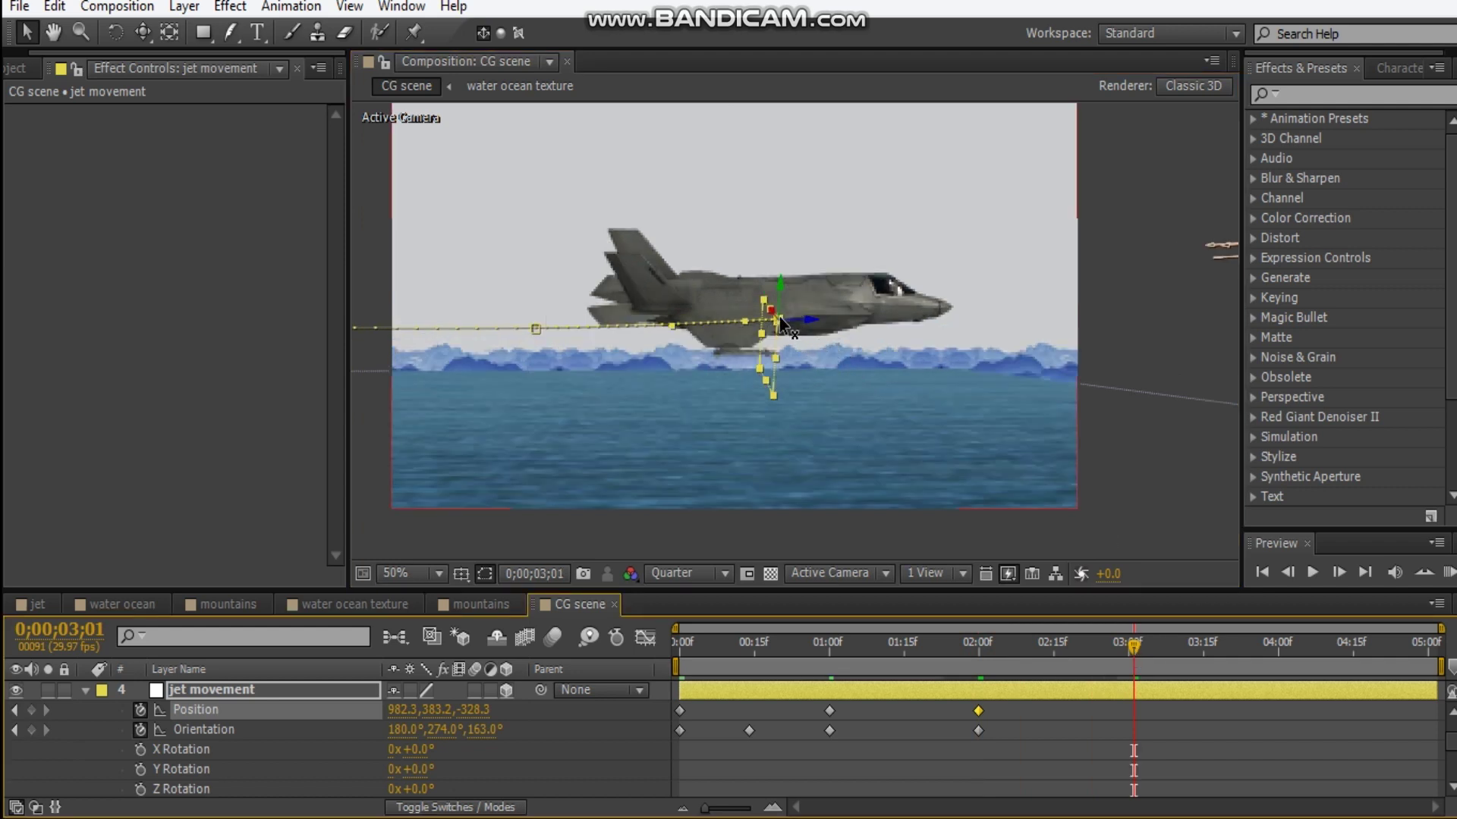
drag(771, 315, 783, 334)
drag(788, 346, 804, 406)
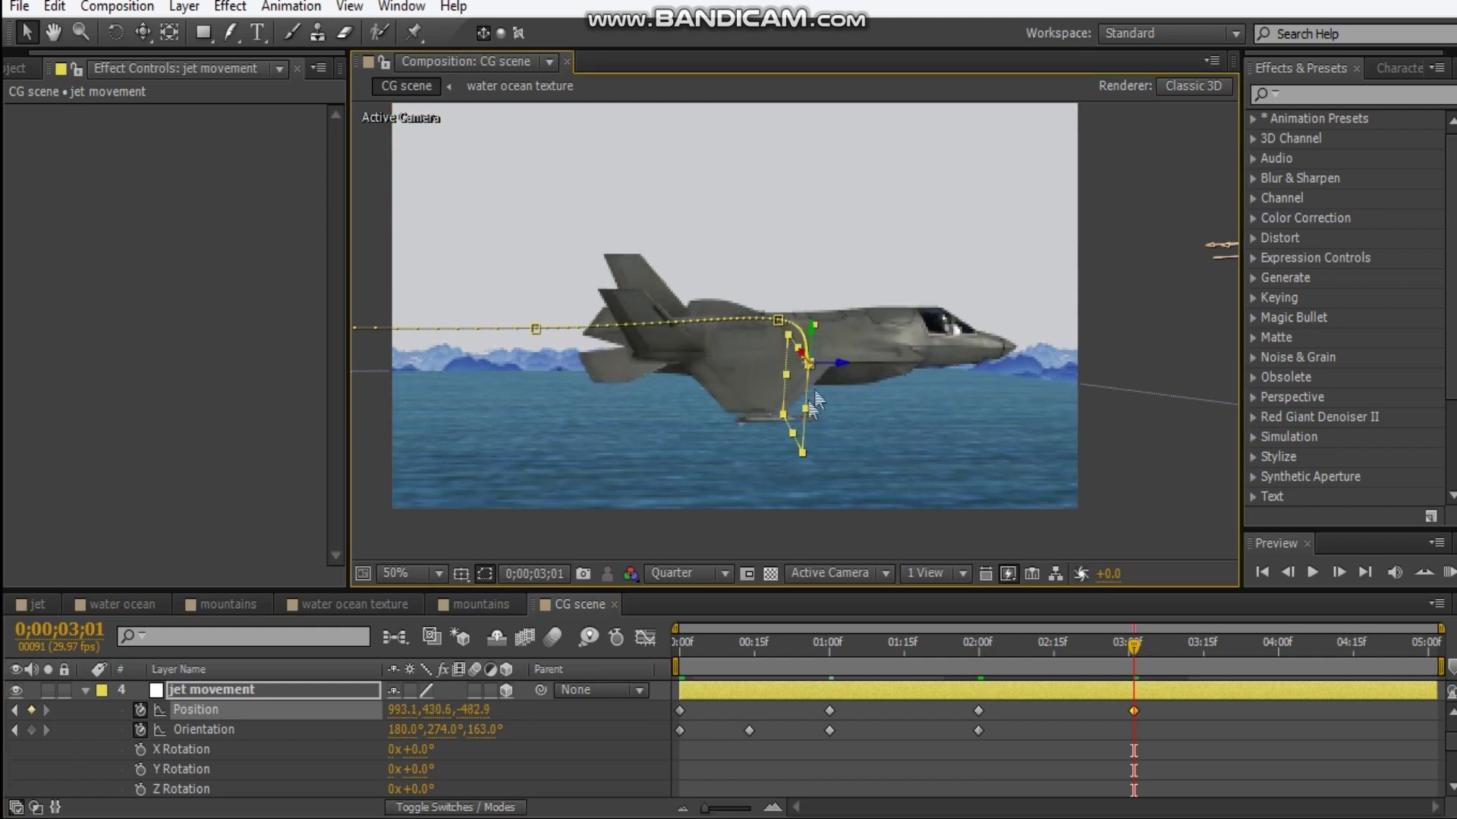
drag(803, 363, 803, 327)
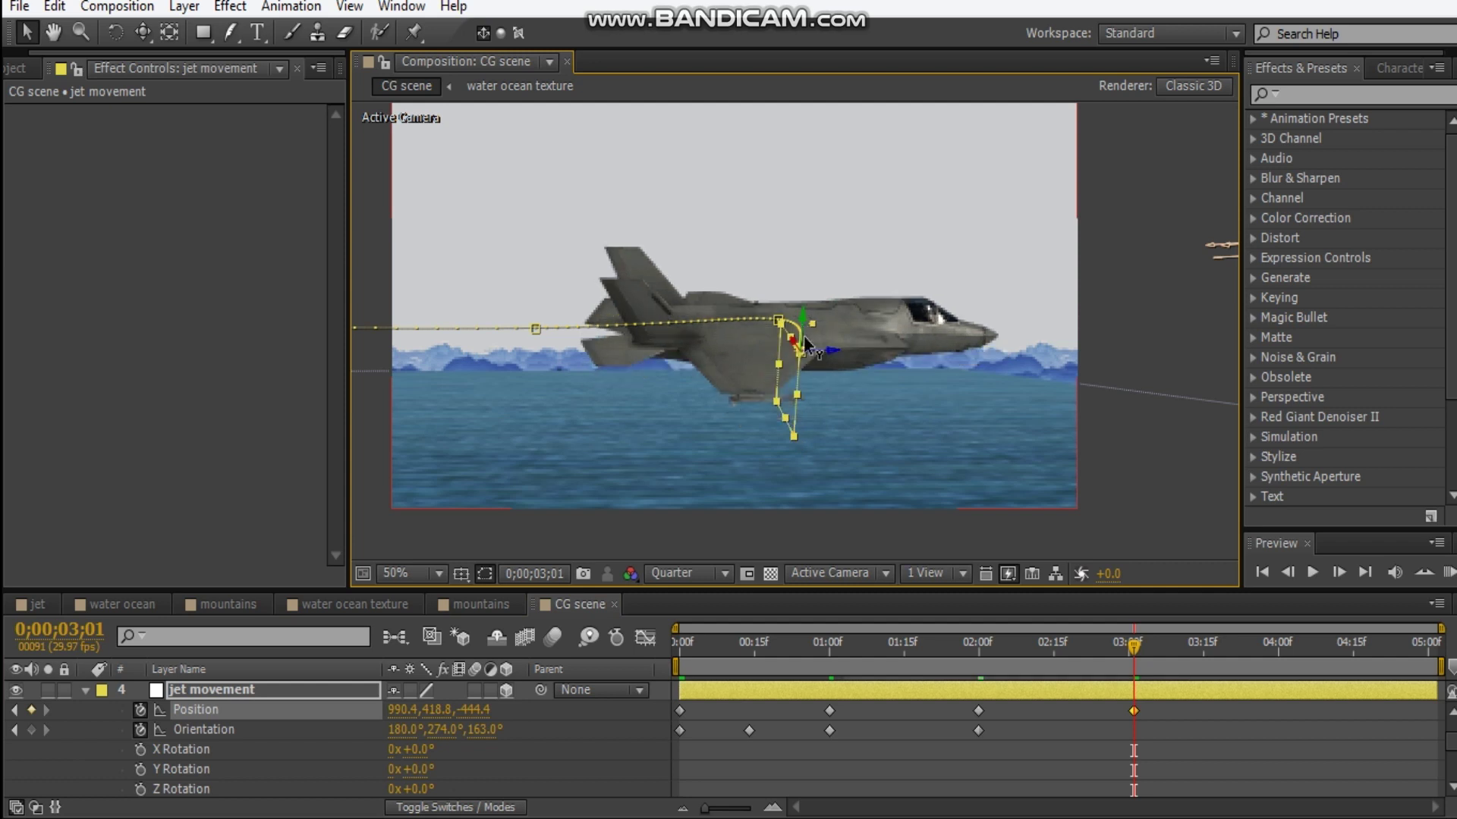
drag(484, 731, 497, 741)
Step: At 0;00;05;01, fly the jet movement null up and out of frame to about 1886, 215, -368, with Z orientation 203°
drag(1174, 668, 1432, 651)
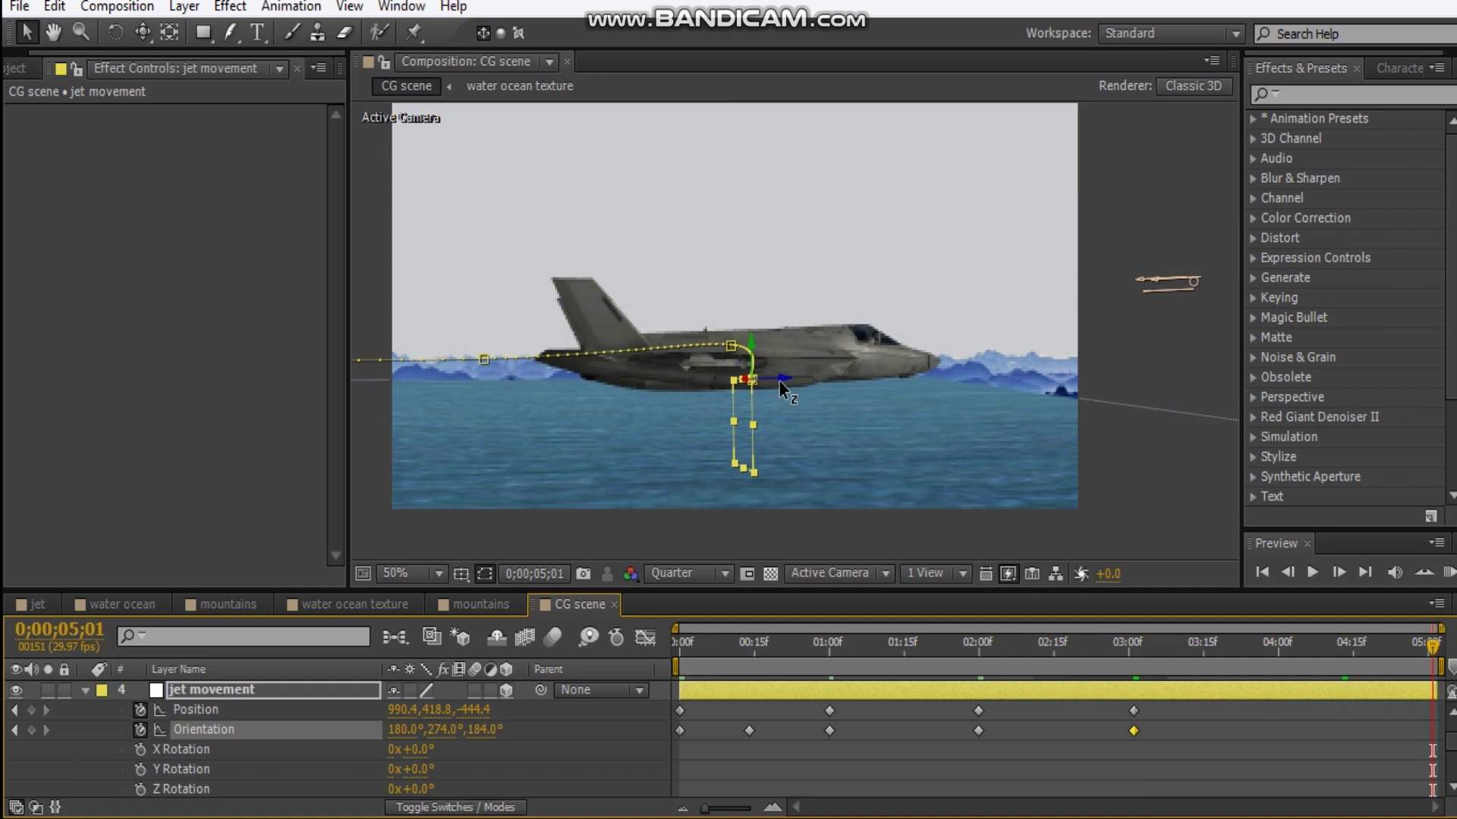
drag(780, 381, 1256, 330)
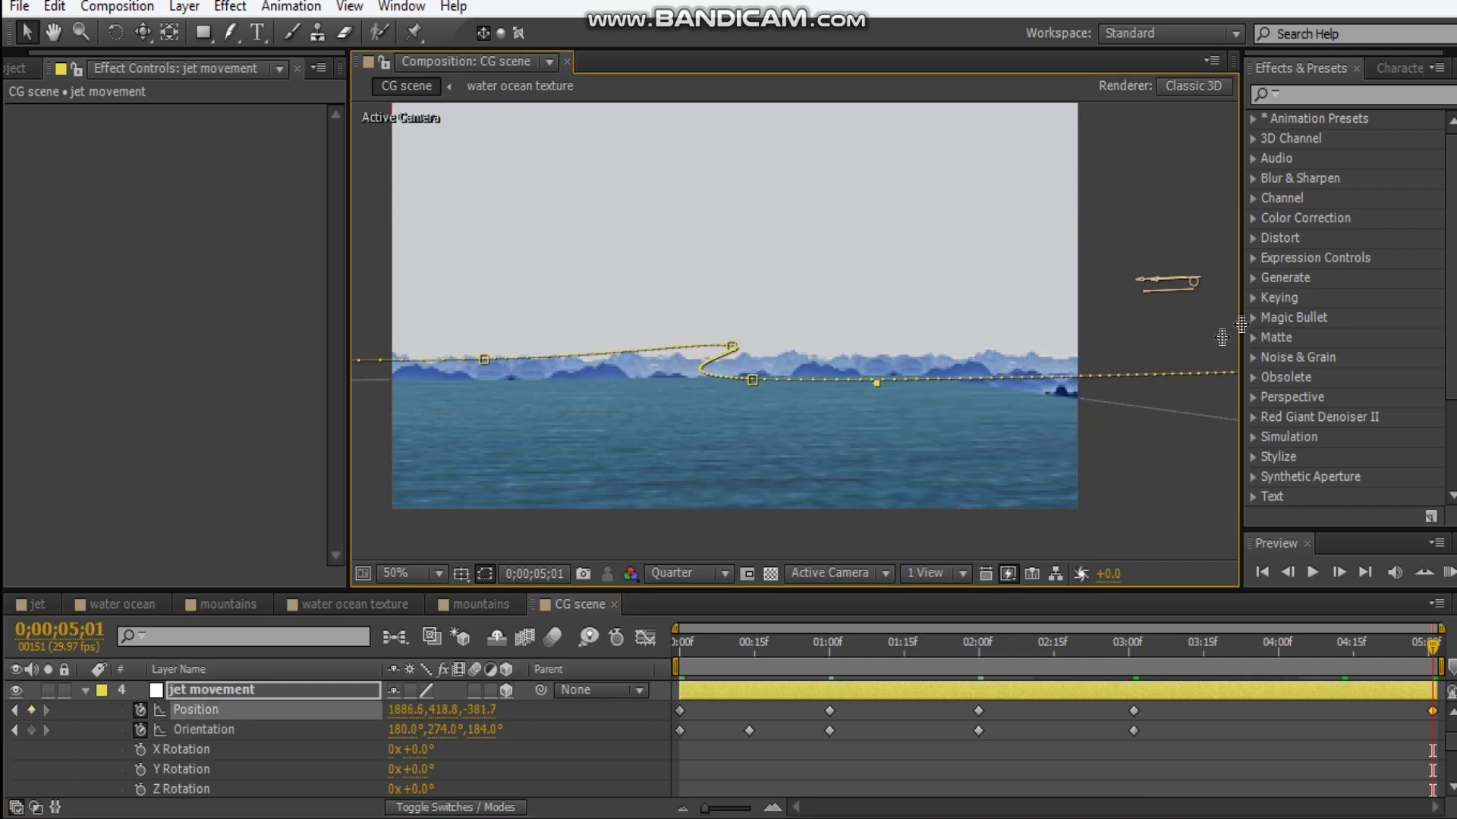
drag(1032, 386, 884, 437)
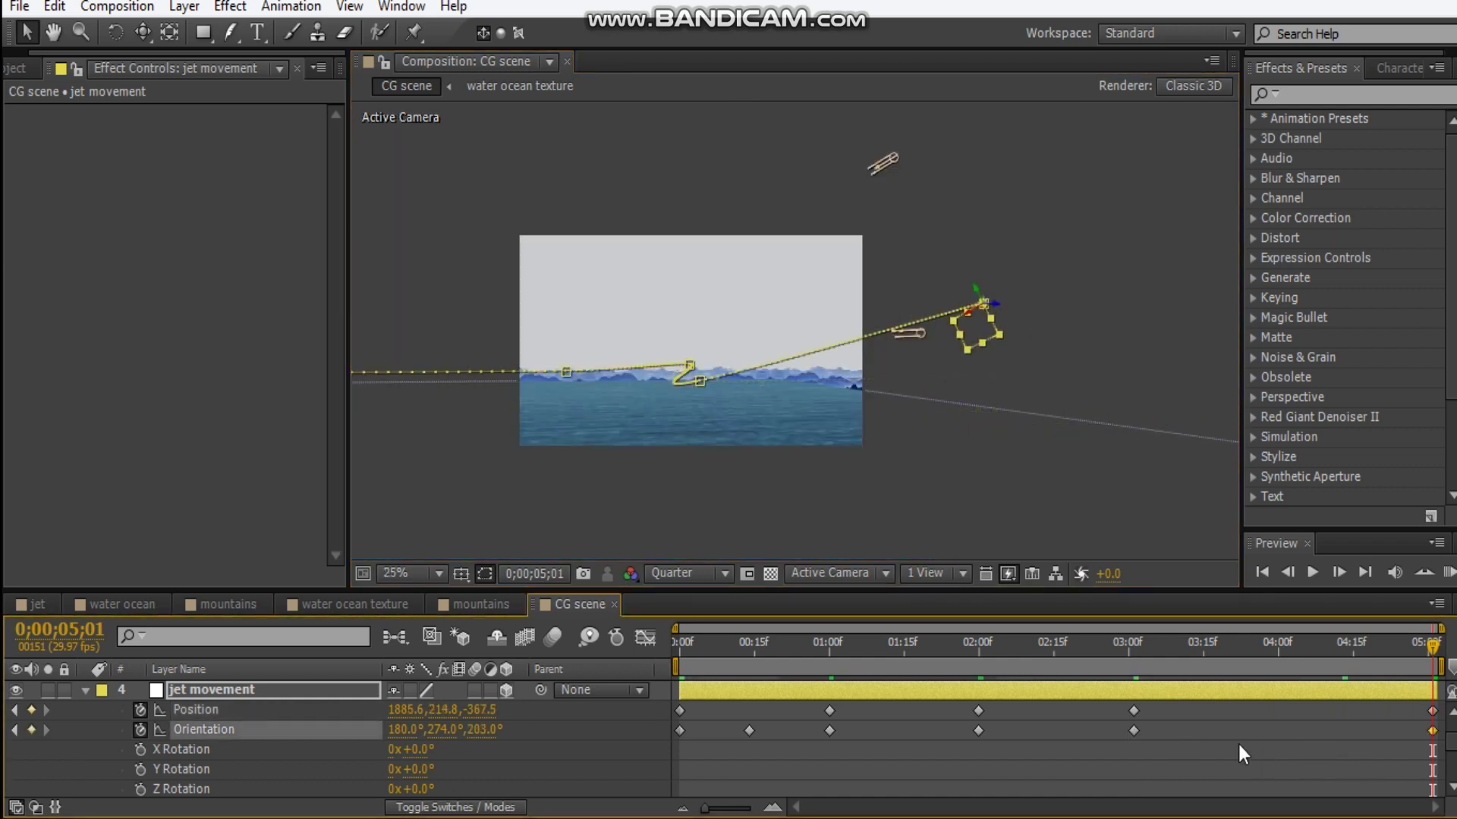
Step: Delay the jet null's middle position and orientation keyframes to about 1;14, 2;12 and 3;22, and its first bank keyframe to about 0;22
drag(1233, 745, 1240, 715)
drag(988, 736, 1036, 713)
drag(886, 766, 889, 714)
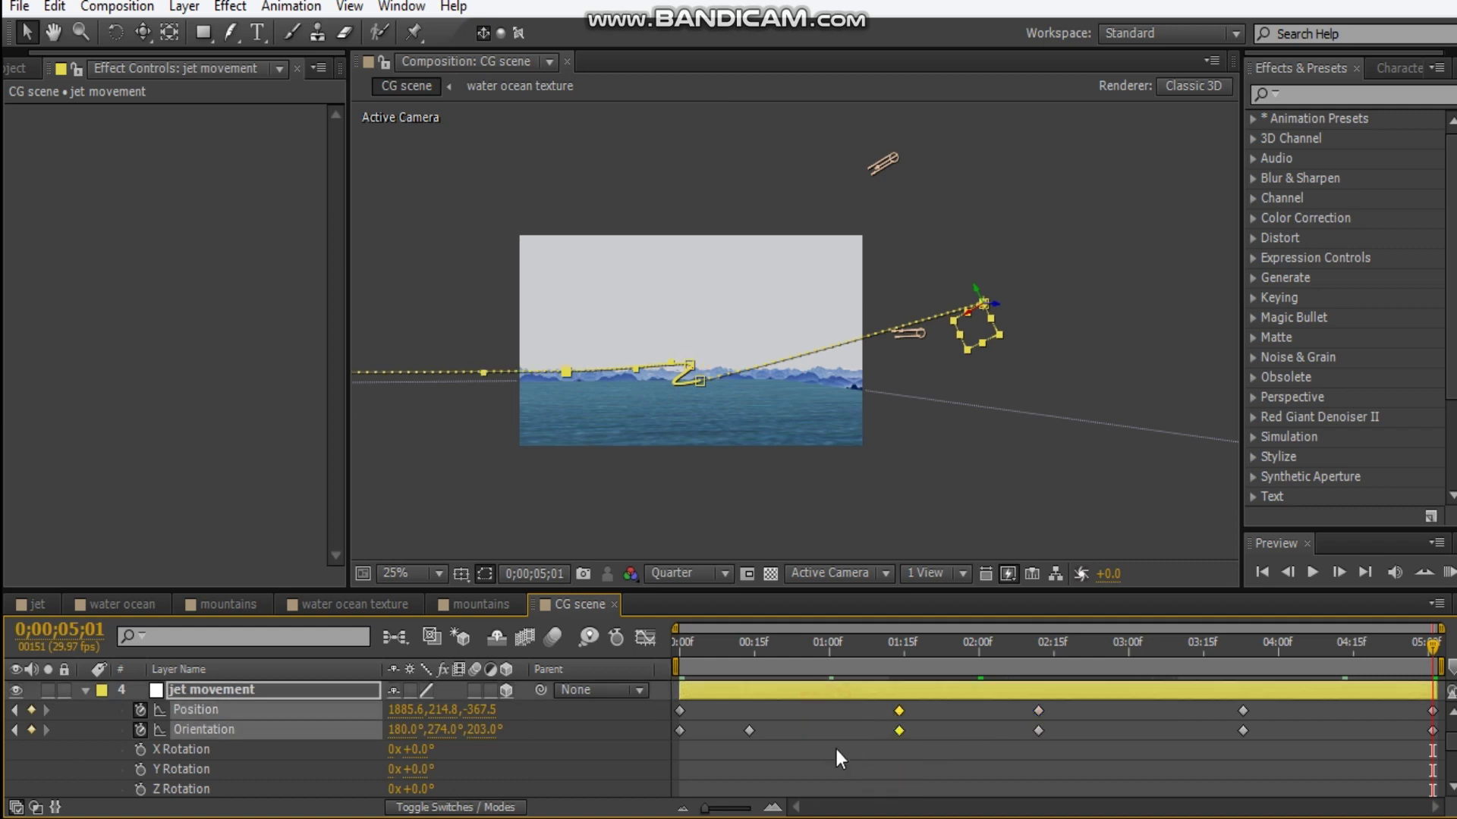
click(748, 730)
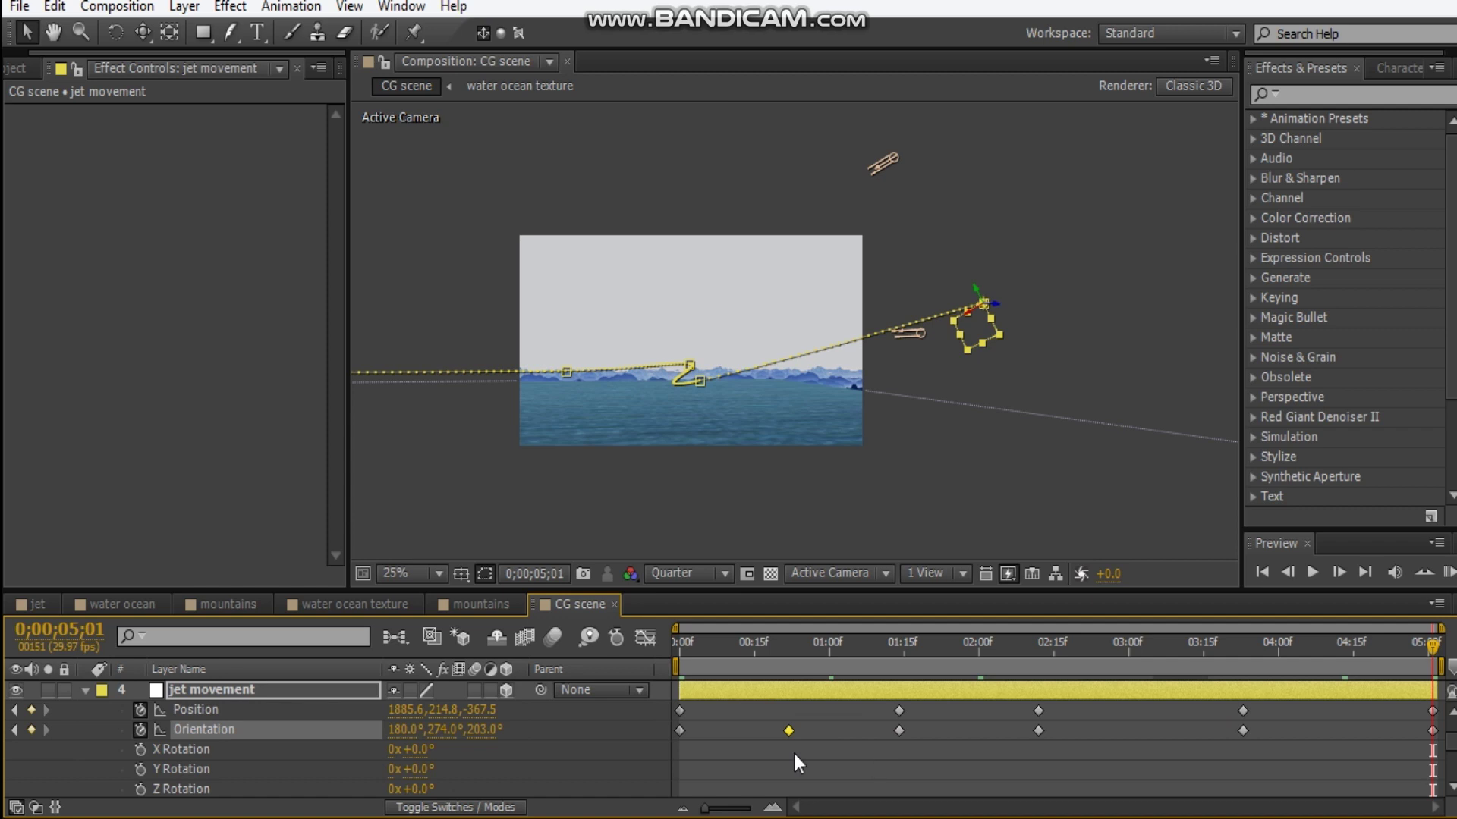
Step: Reveal the layers' animated properties and apply Easy Ease to all of Camera 1's Point of Interest and Position keyframes
click(292, 694)
key(ctrl+a)
key(u)
key(u)
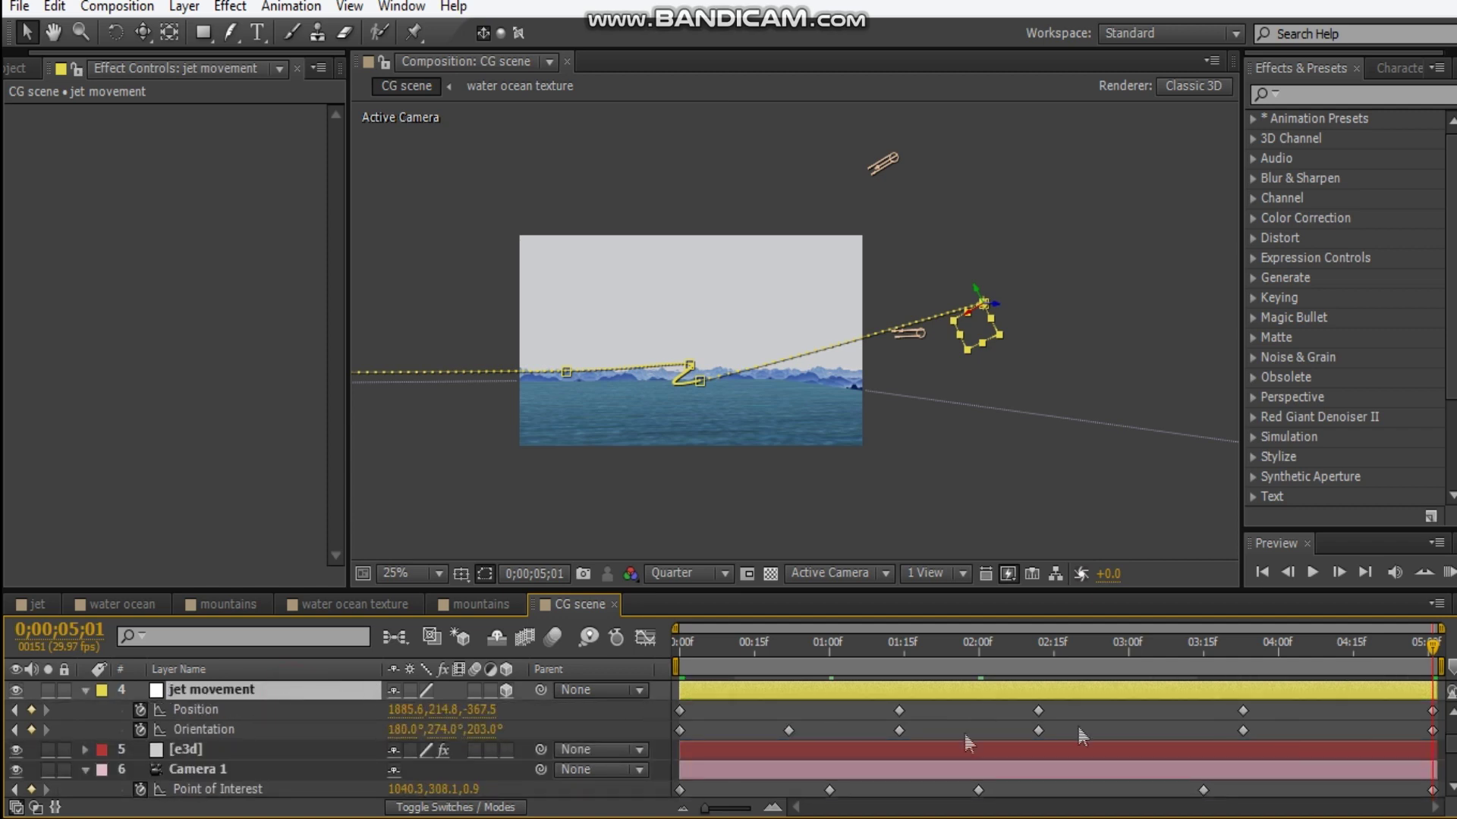
drag(675, 709, 1441, 750)
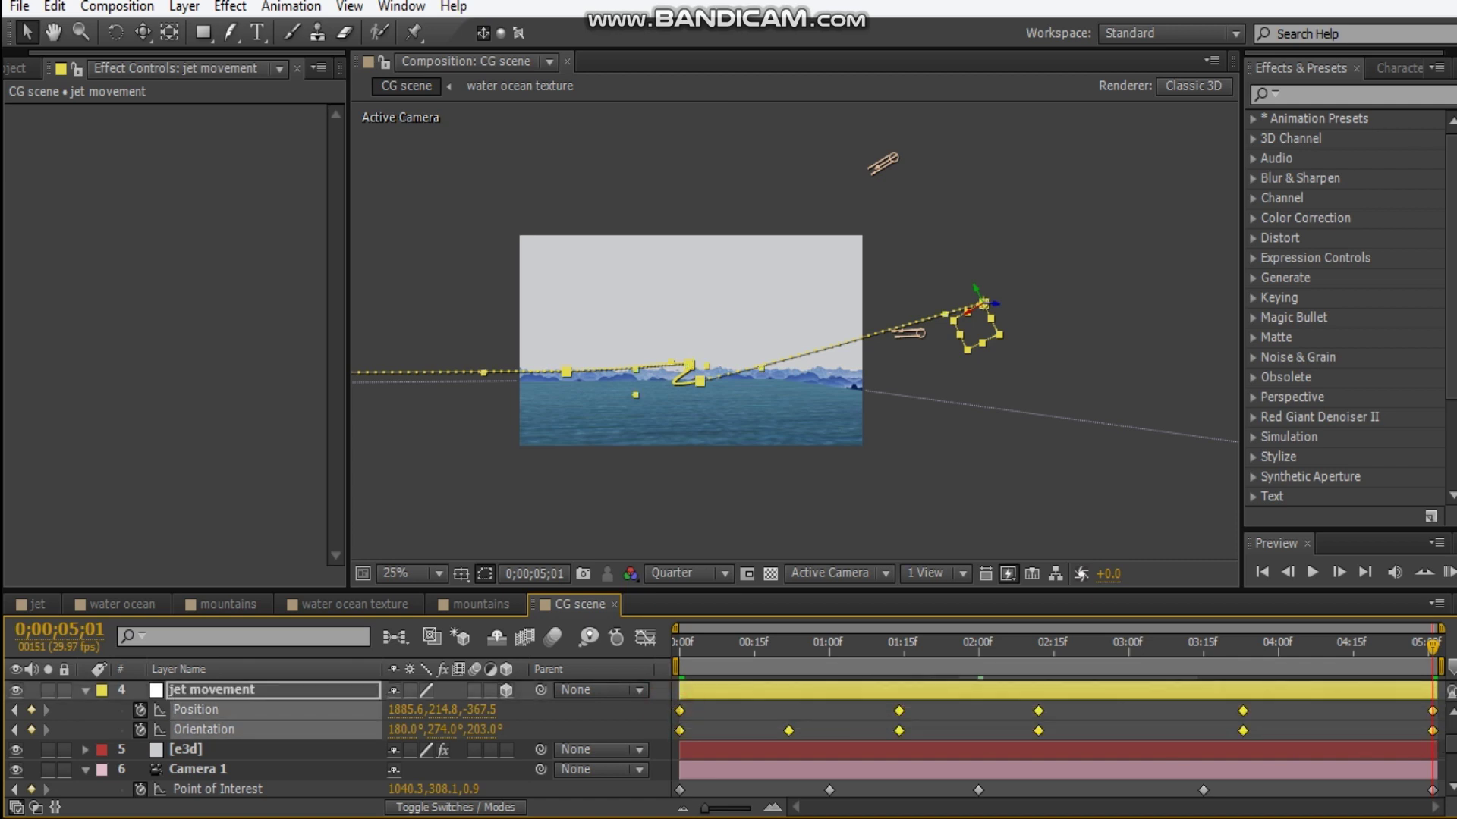
scroll(1199, 707, down, 2)
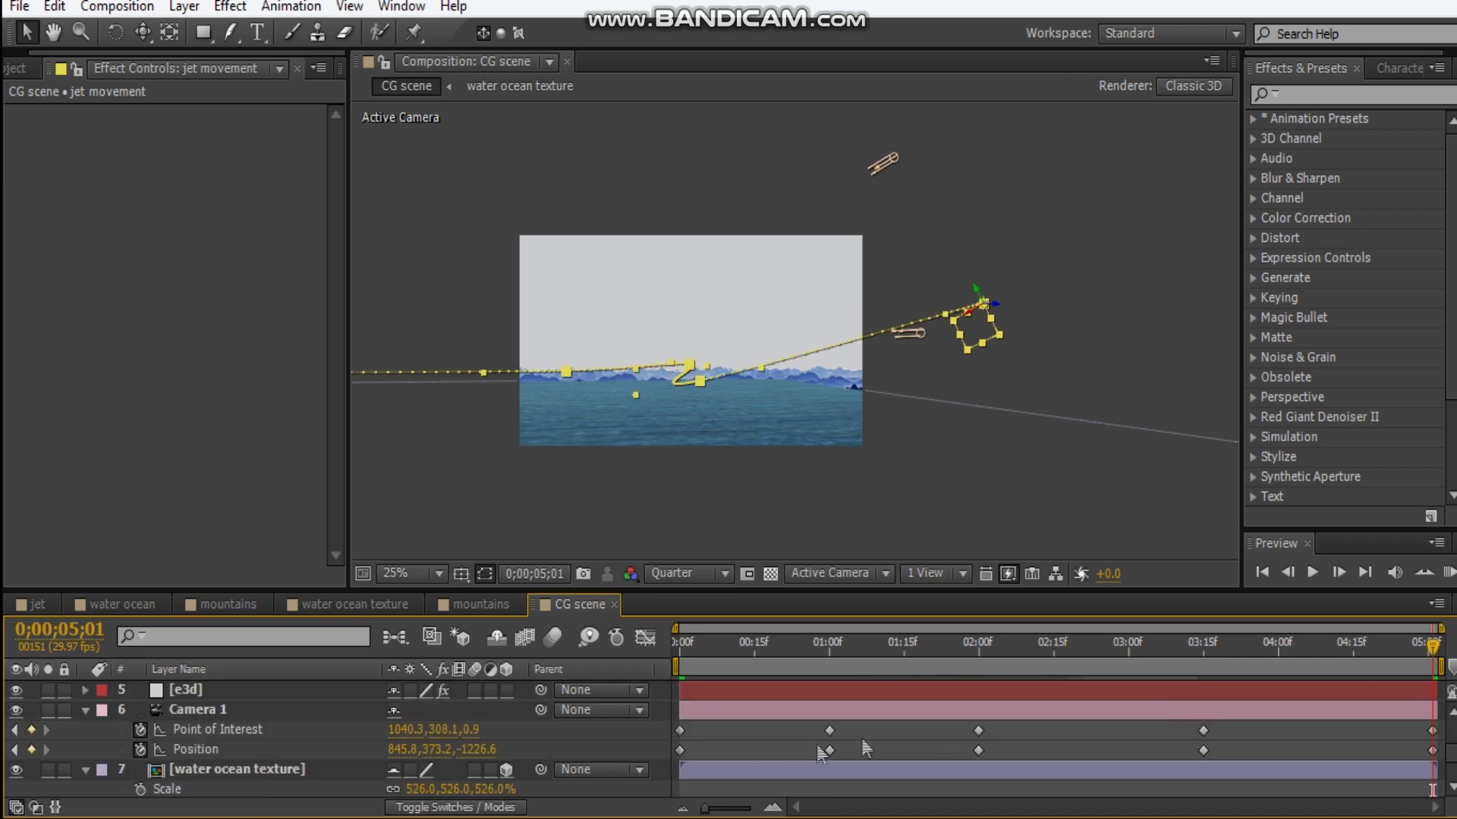
drag(730, 733, 1445, 758)
key(F9)
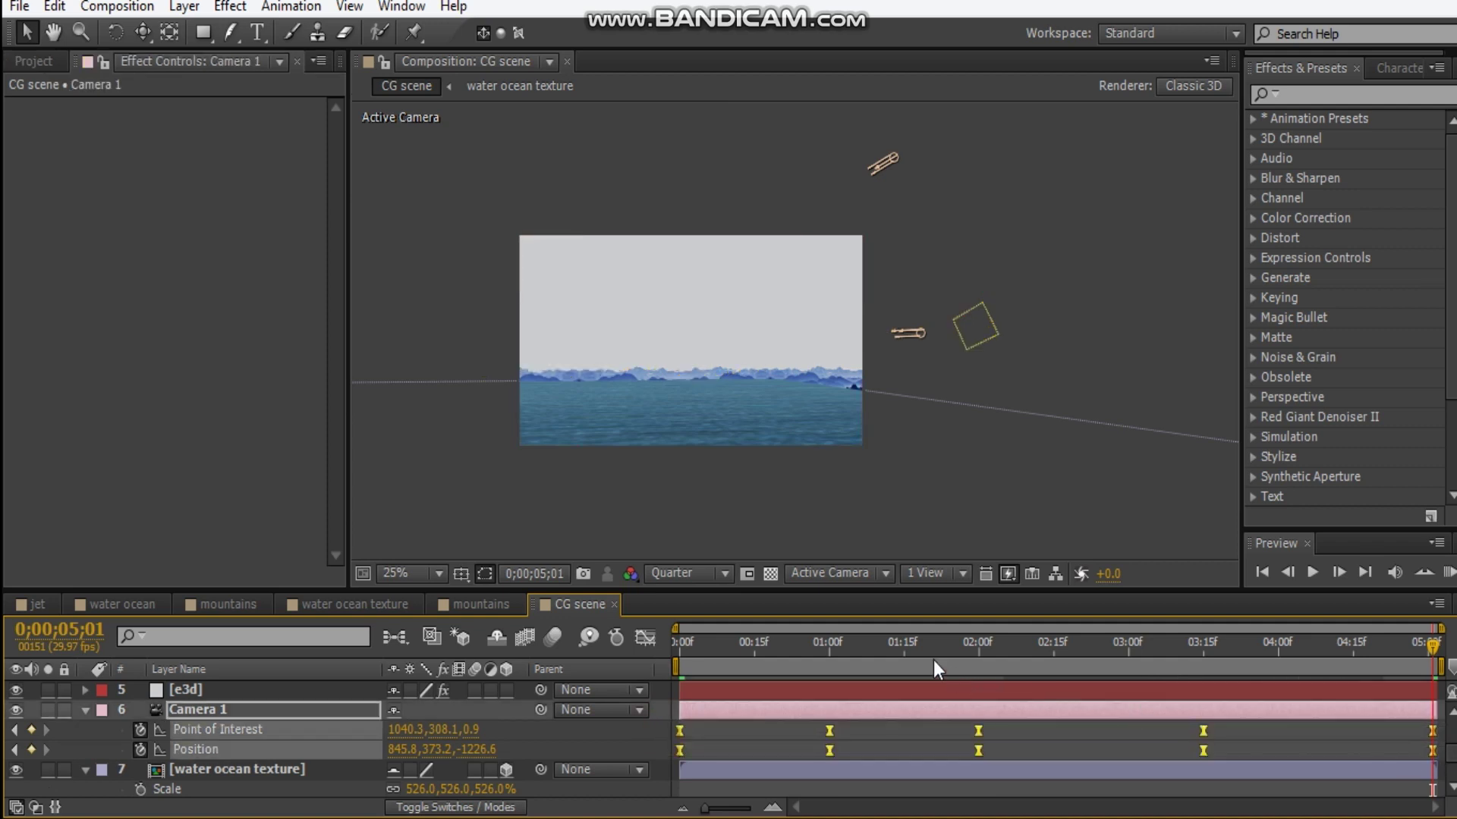
Step: Preview the eased animation from the start and scrub through the final part back to 0;00;03;24
click(670, 639)
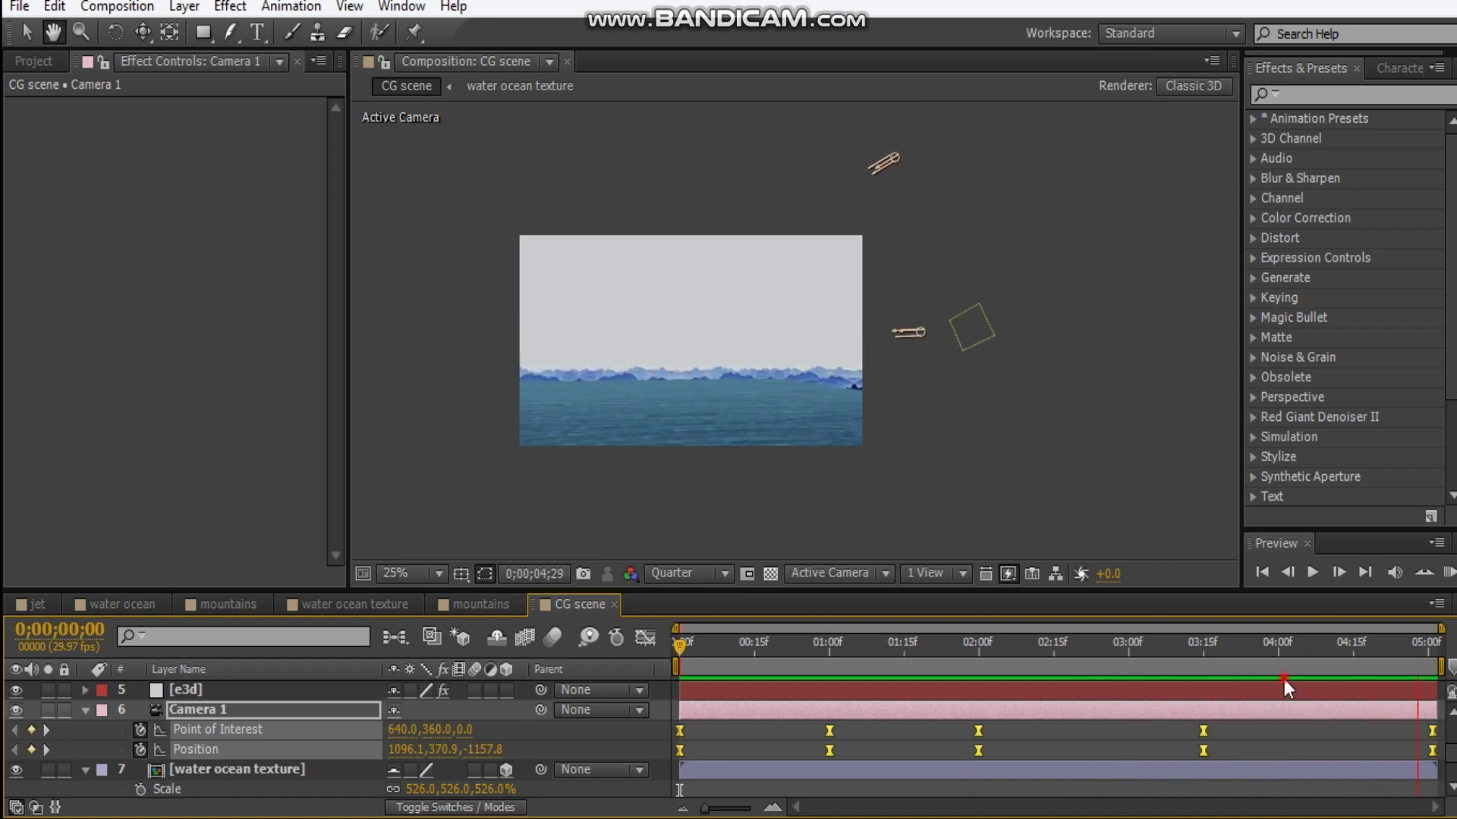
click(1214, 652)
click(1333, 651)
drag(1323, 651, 1248, 650)
Step: Shift all of Camera 1's keyframes about one frame later, then collapse the camera and water ocean texture properties
drag(1207, 732, 1213, 734)
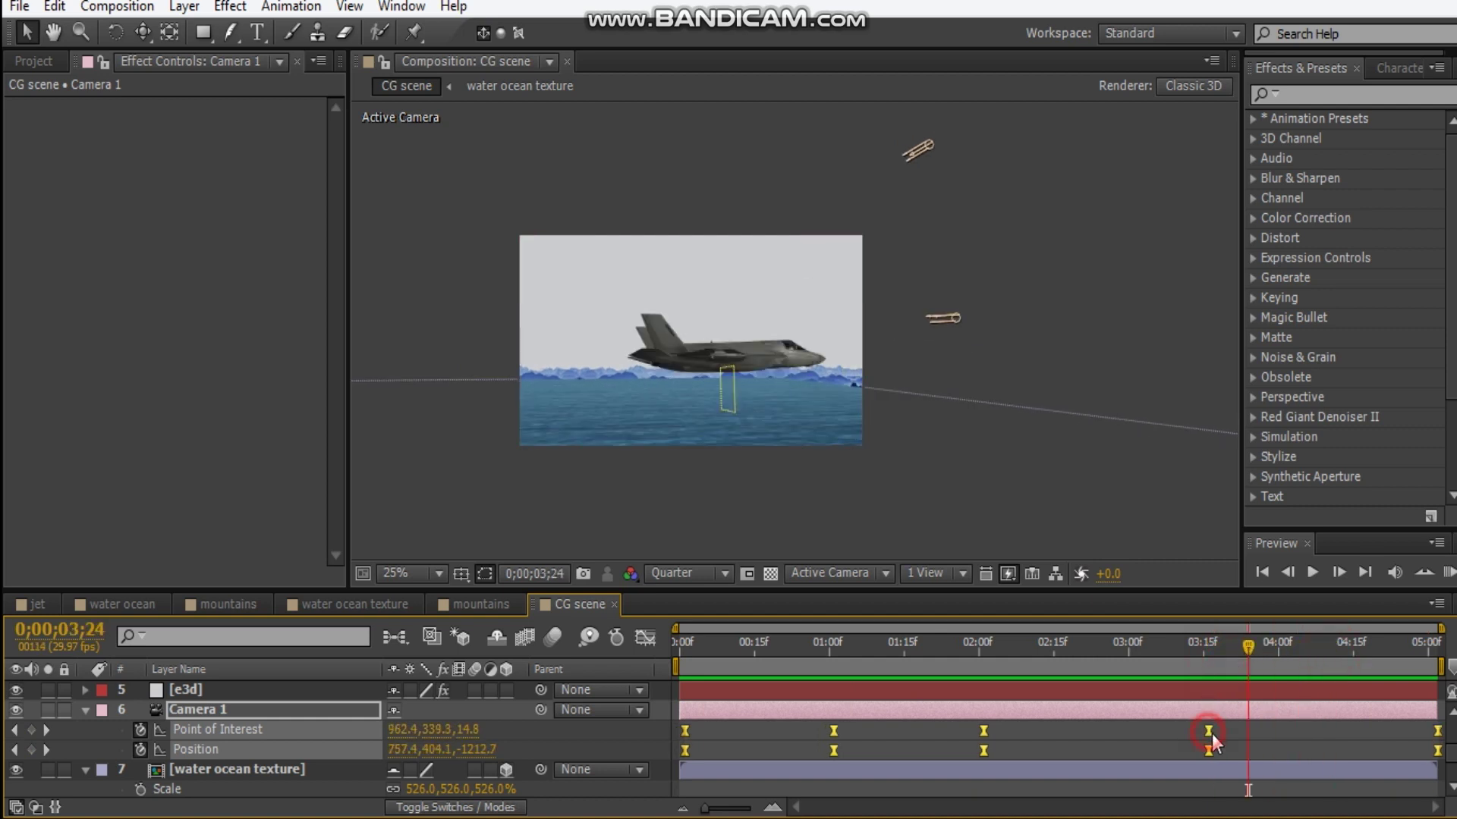
click(613, 651)
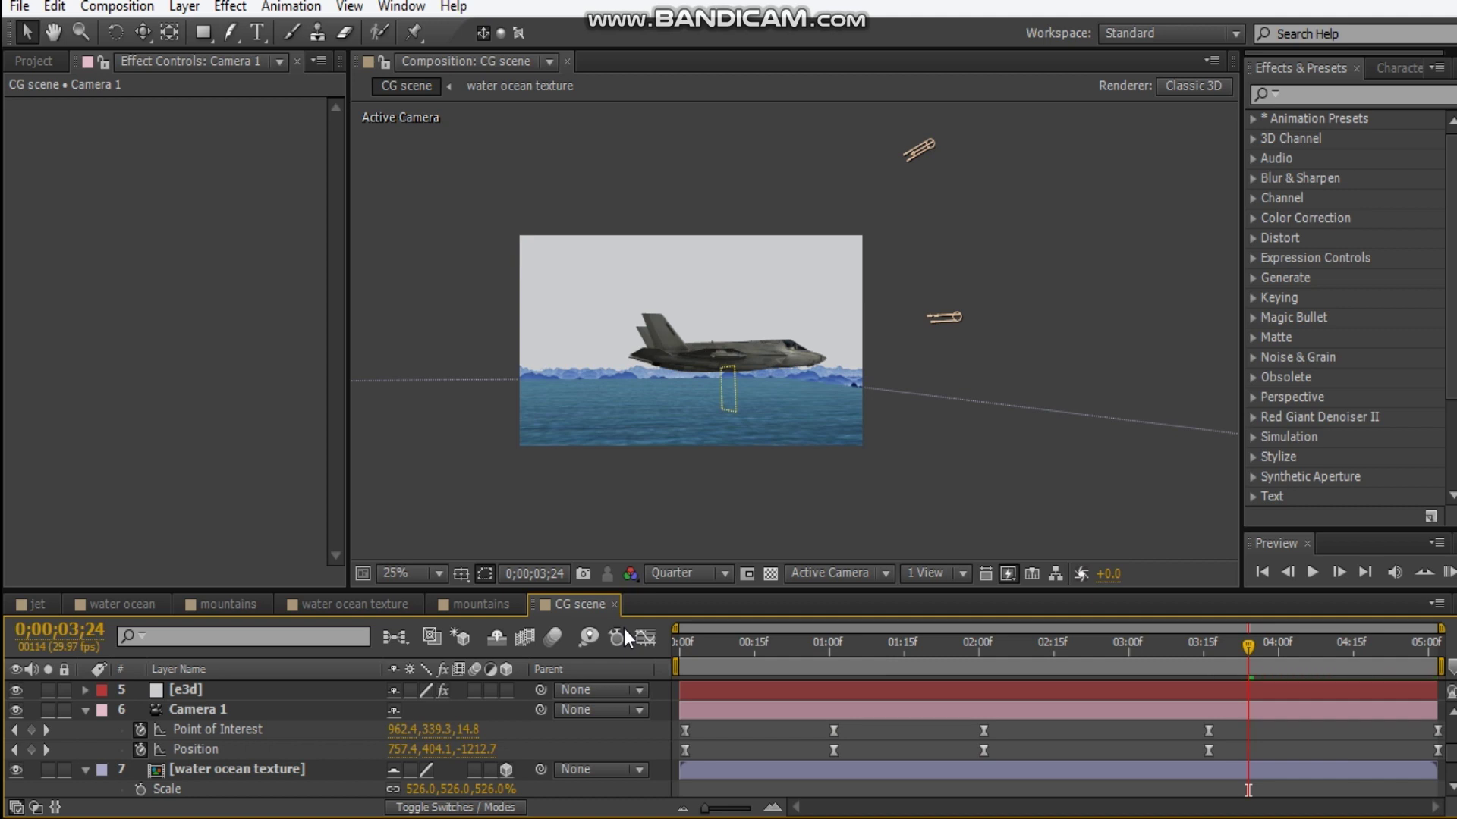
click(85, 712)
click(83, 730)
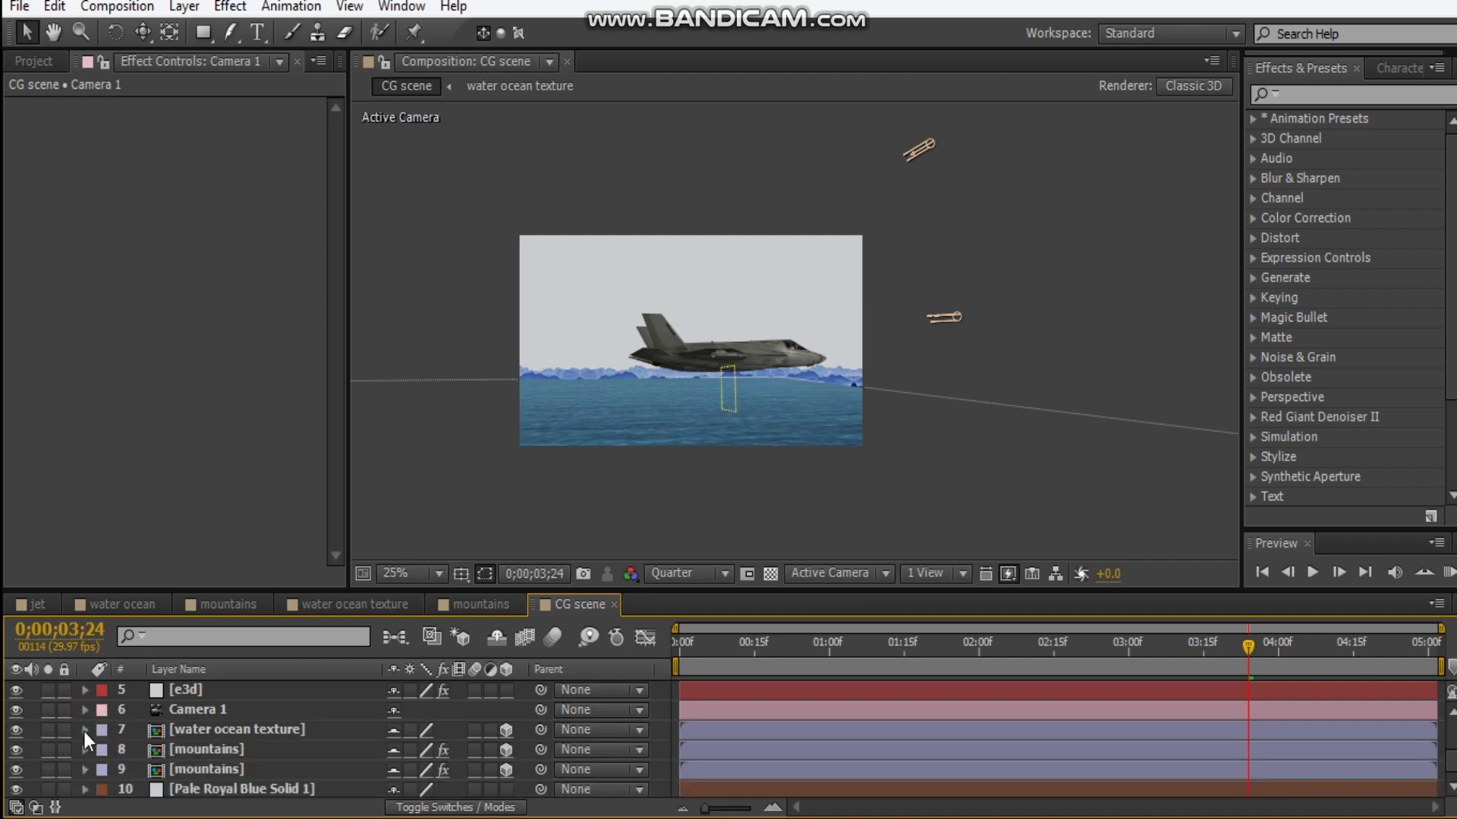